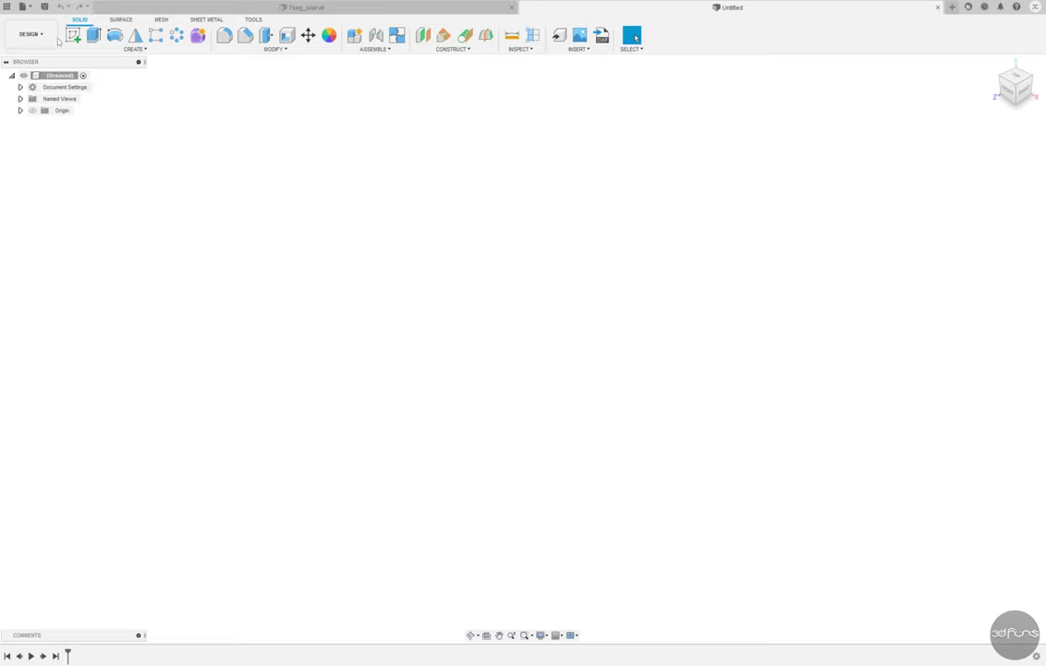
Step: Save the empty design as 7seg_clock_skel in the 7Seg_Clock project folder
key(ctrl+s)
text(7seg_clock_skel)
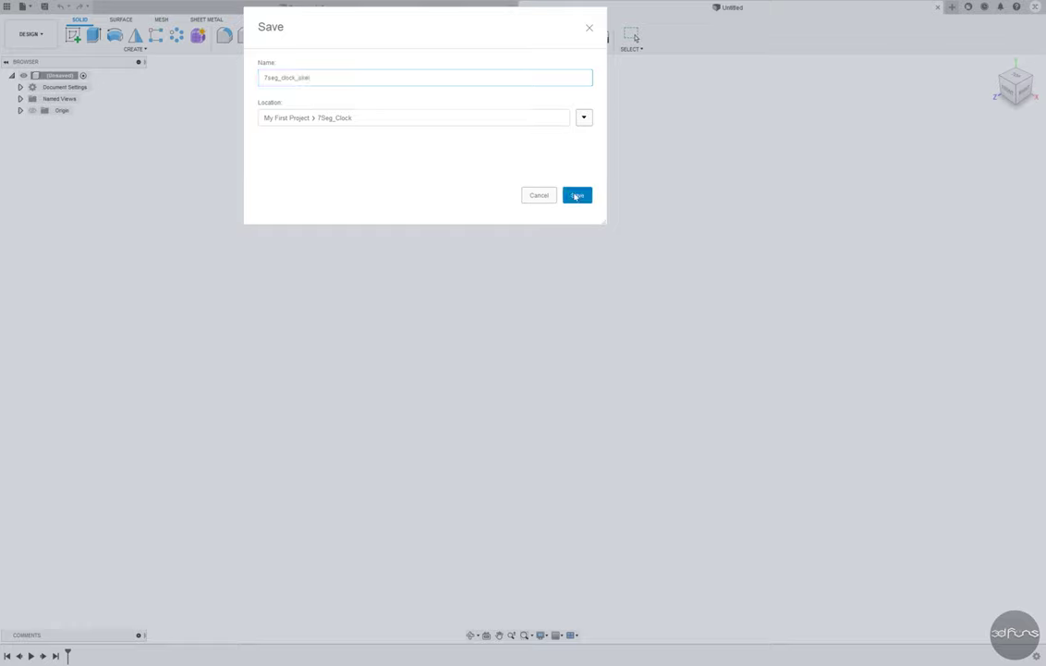
key(Return)
Step: Show the origin planes and axes and begin a sketch on the front origin plane
click(32, 110)
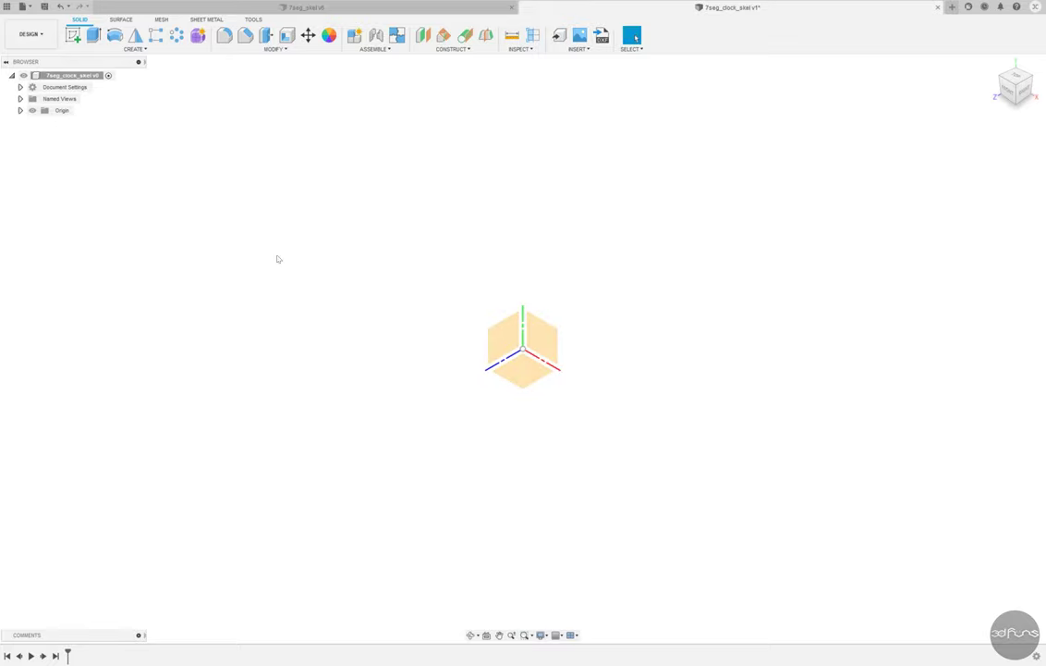
click(72, 35)
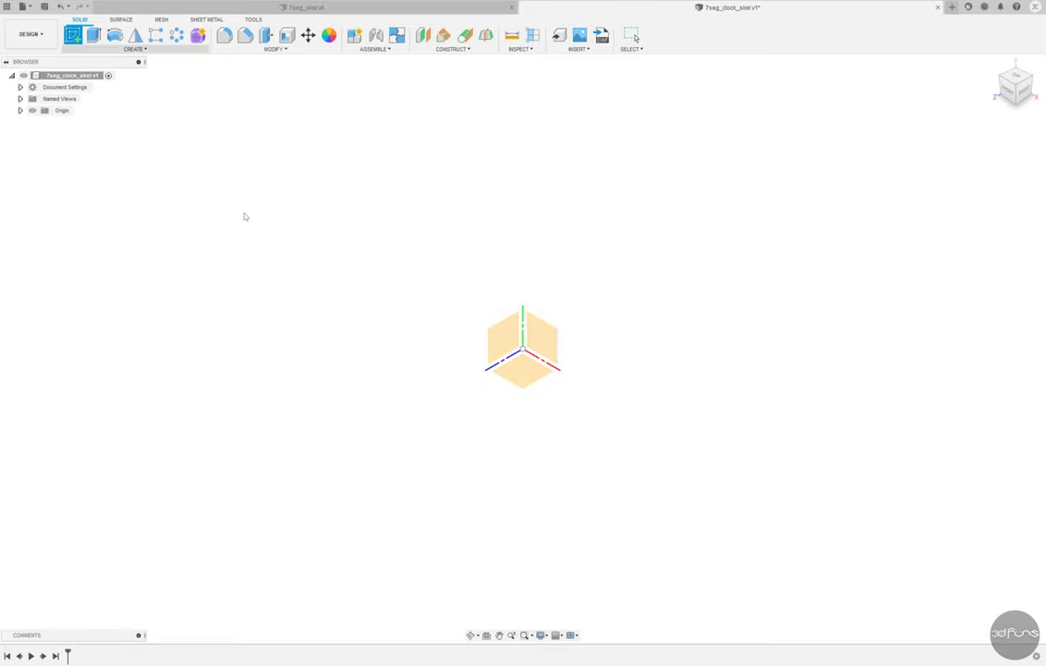
click(1013, 88)
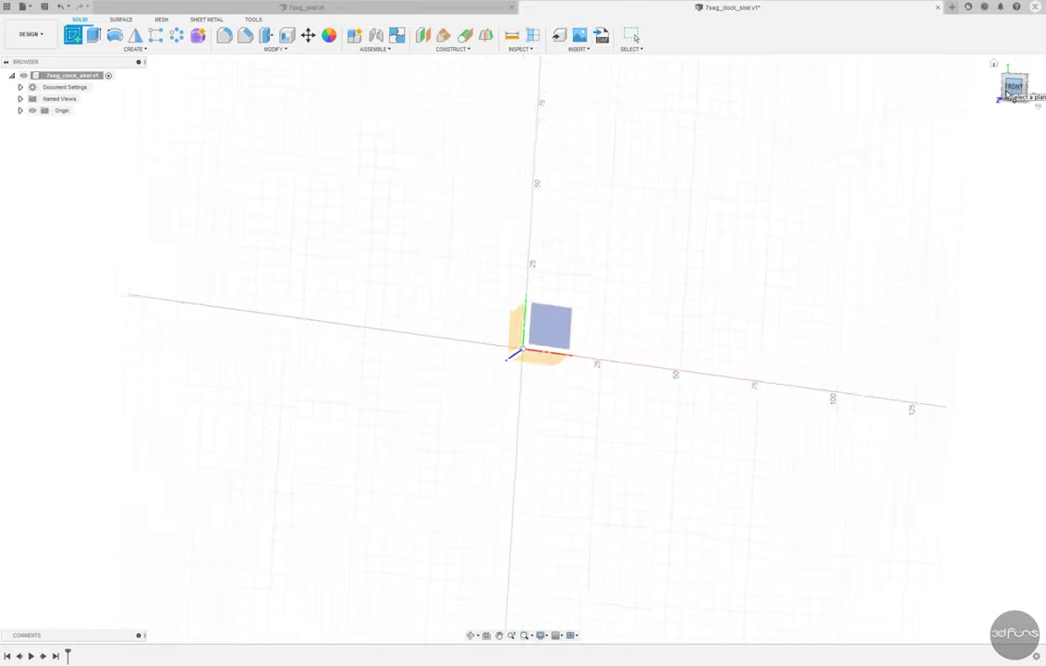
click(553, 319)
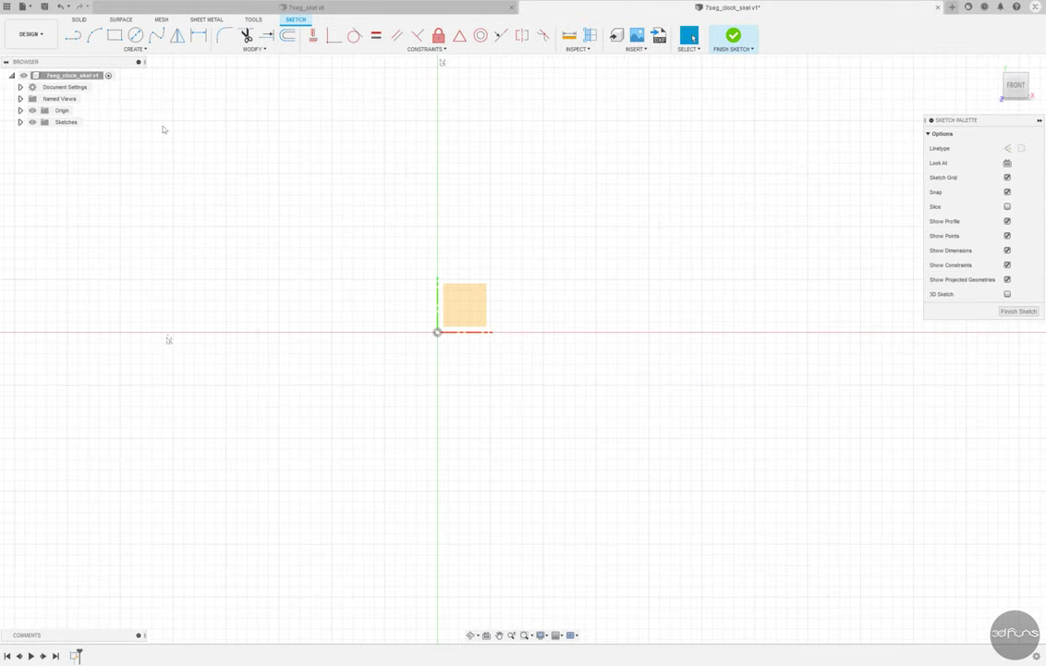
mouse_move(73, 35)
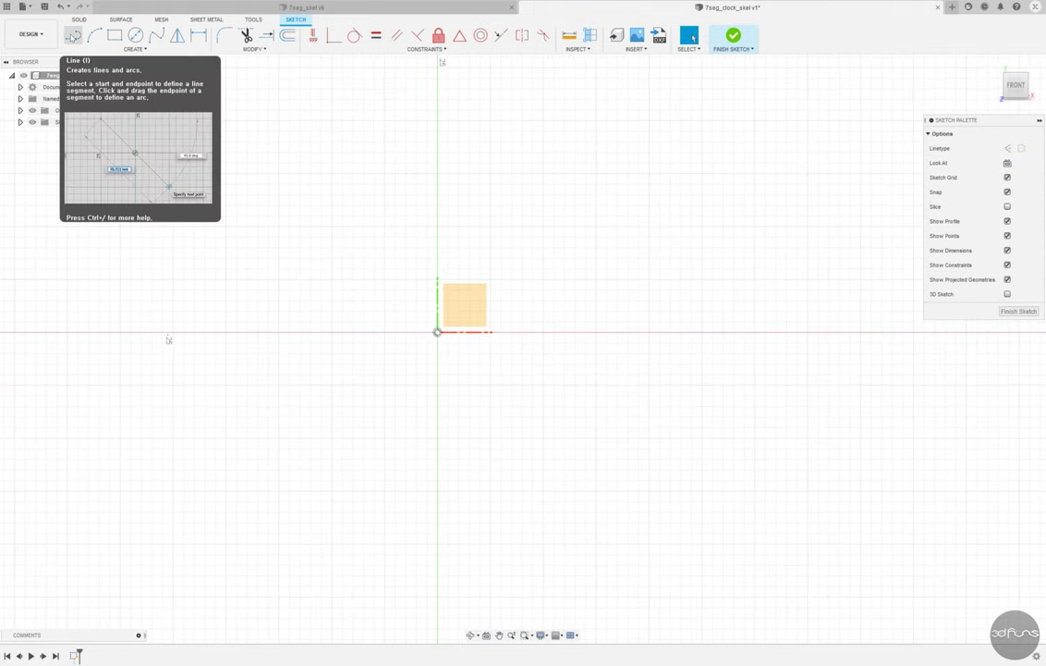
Step: Draw a rectangle left of the origin and add pointed ends on both sides
click(114, 35)
click(311, 324)
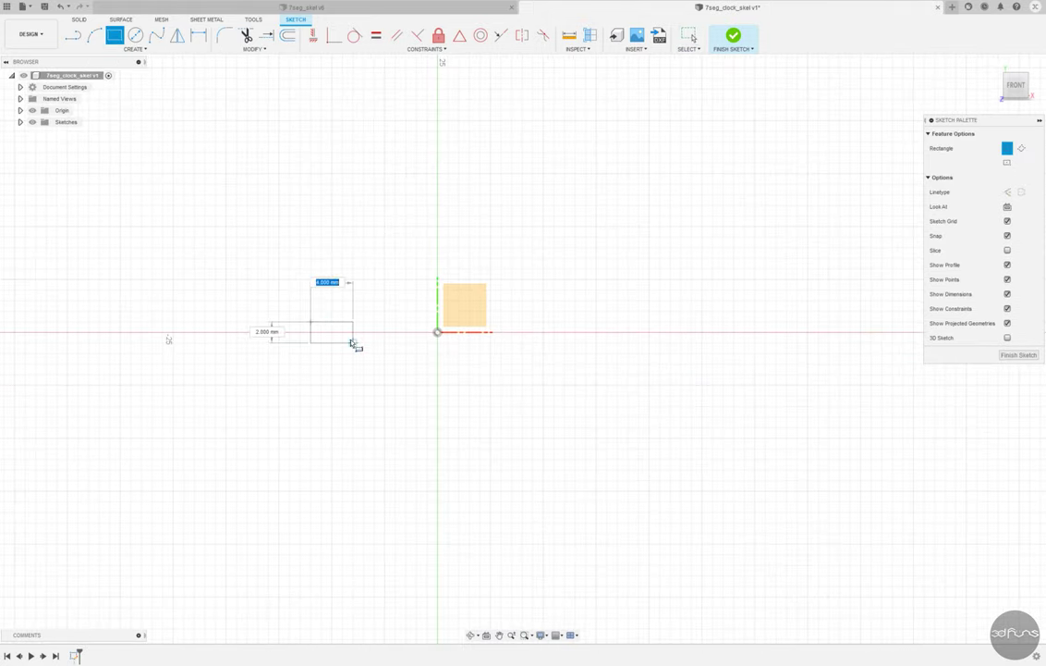
click(374, 341)
click(72, 35)
scroll(416, 409, up, 2)
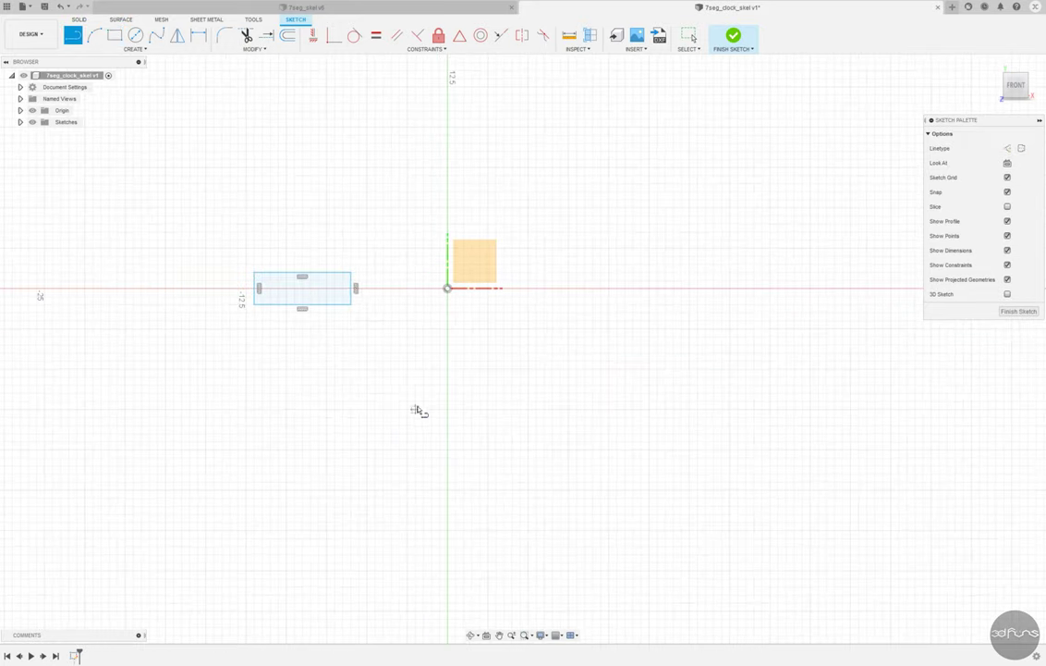
click(350, 274)
click(374, 288)
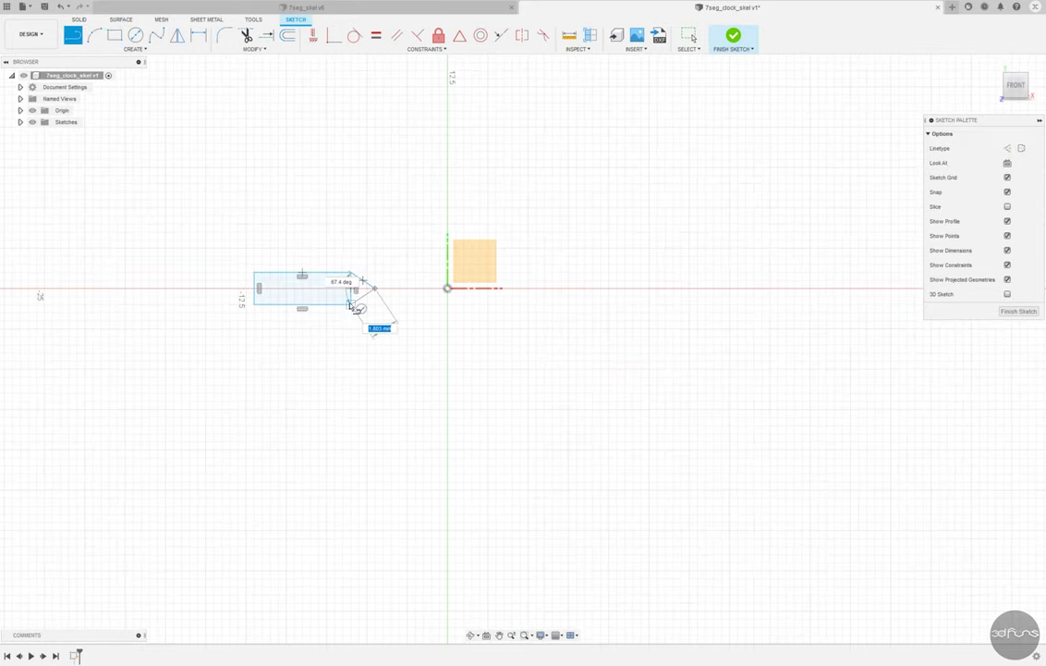
click(254, 303)
click(231, 287)
click(254, 274)
key(Escape)
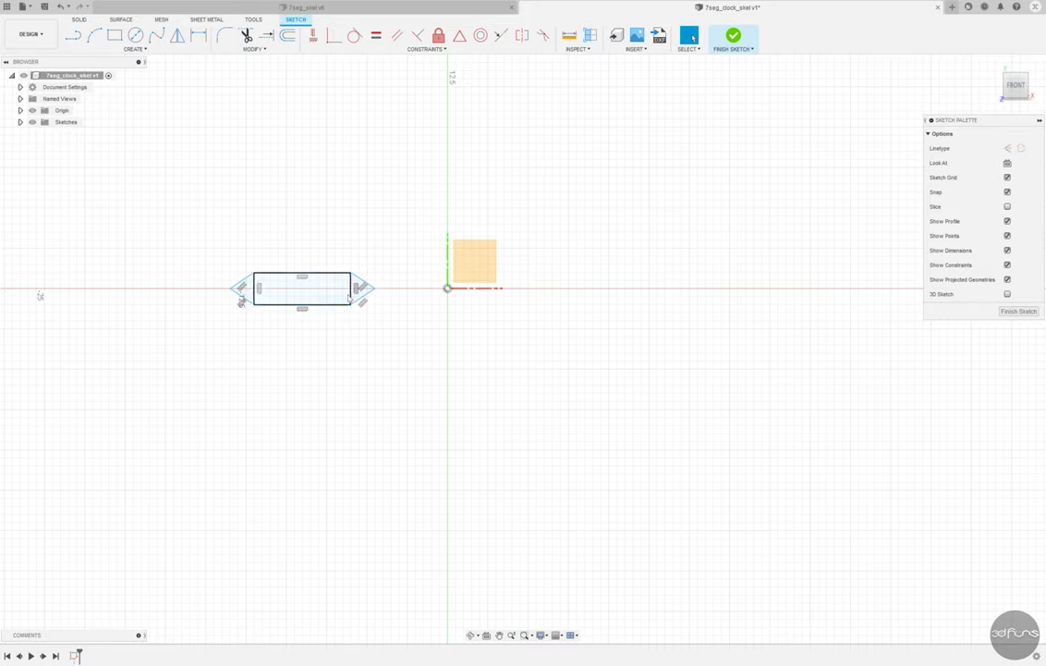
Step: Delete the rectangle's left and right vertical sides to leave a pointed hexagon
click(350, 291)
key(Delete)
click(254, 287)
key(Delete)
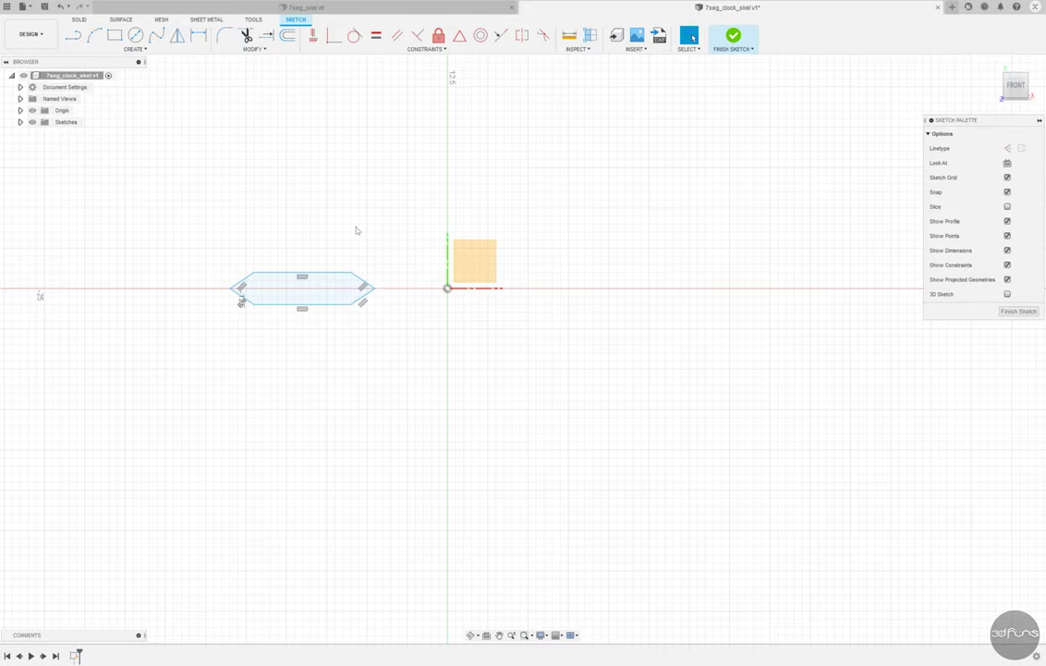
Step: Draw horizontal and vertical centre lines across the hexagon and make them construction lines
key(l)
scroll(279, 274, up, 2)
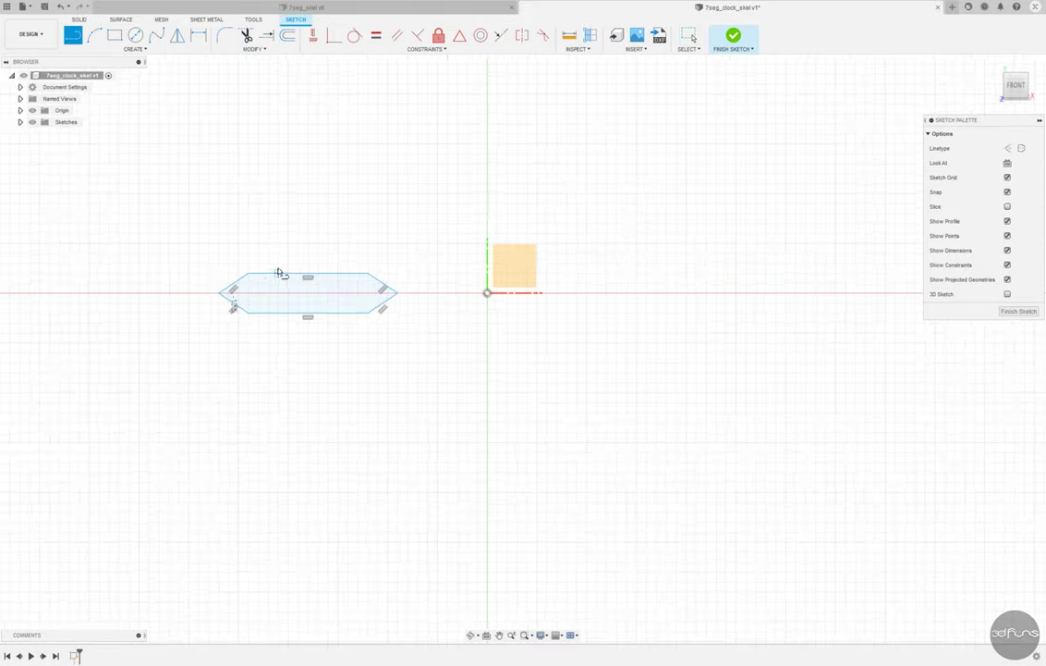
click(397, 293)
double_click(219, 293)
click(308, 312)
double_click(308, 274)
key(Escape)
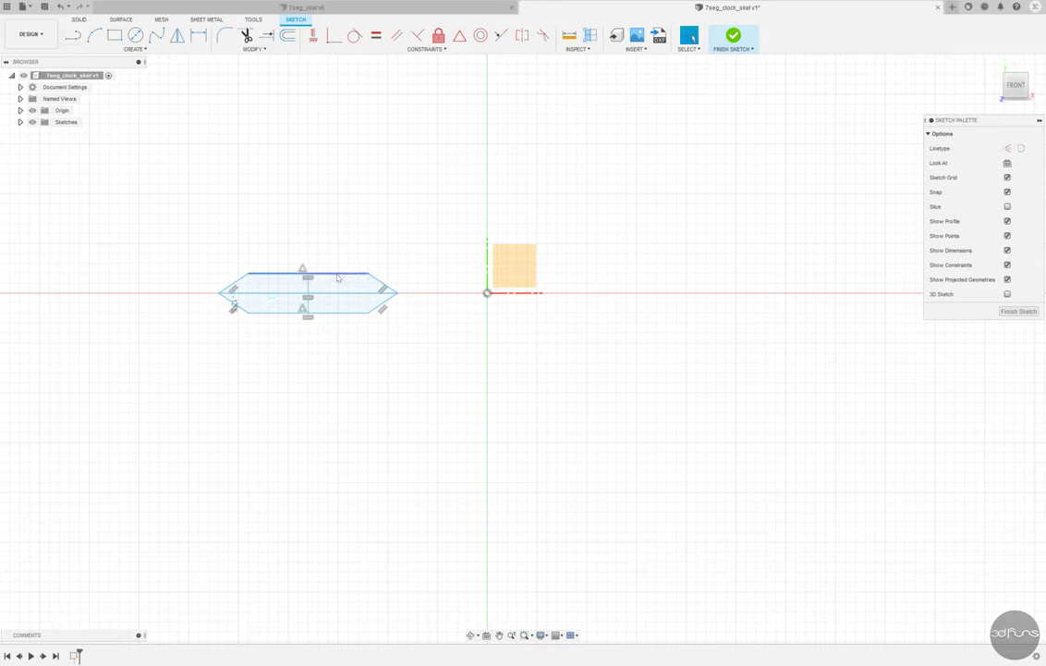
click(319, 292)
shift+click(308, 282)
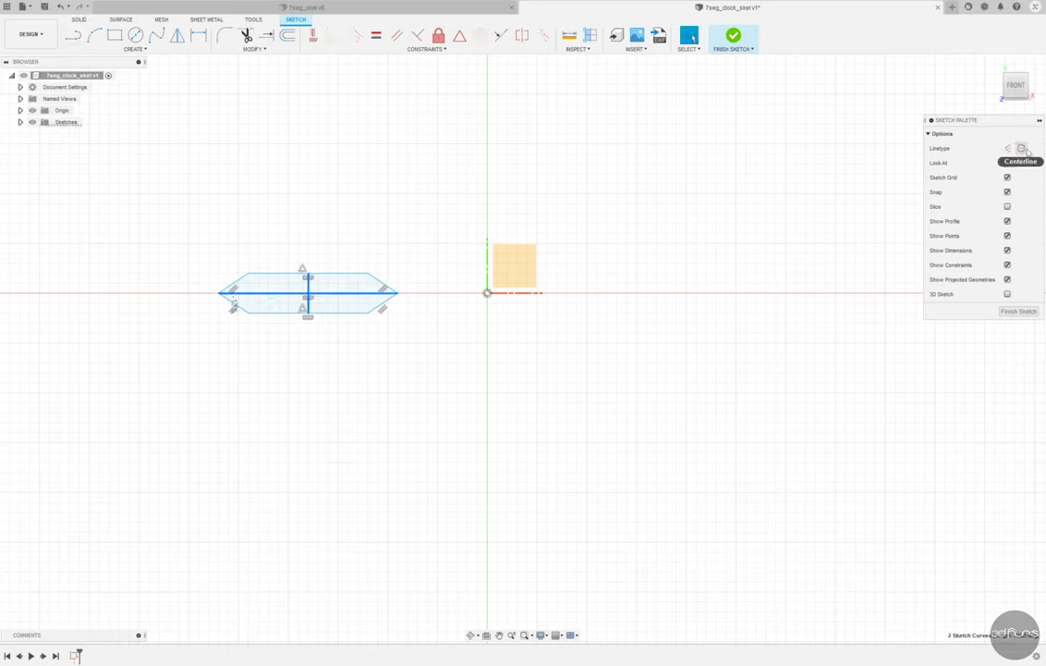
click(478, 162)
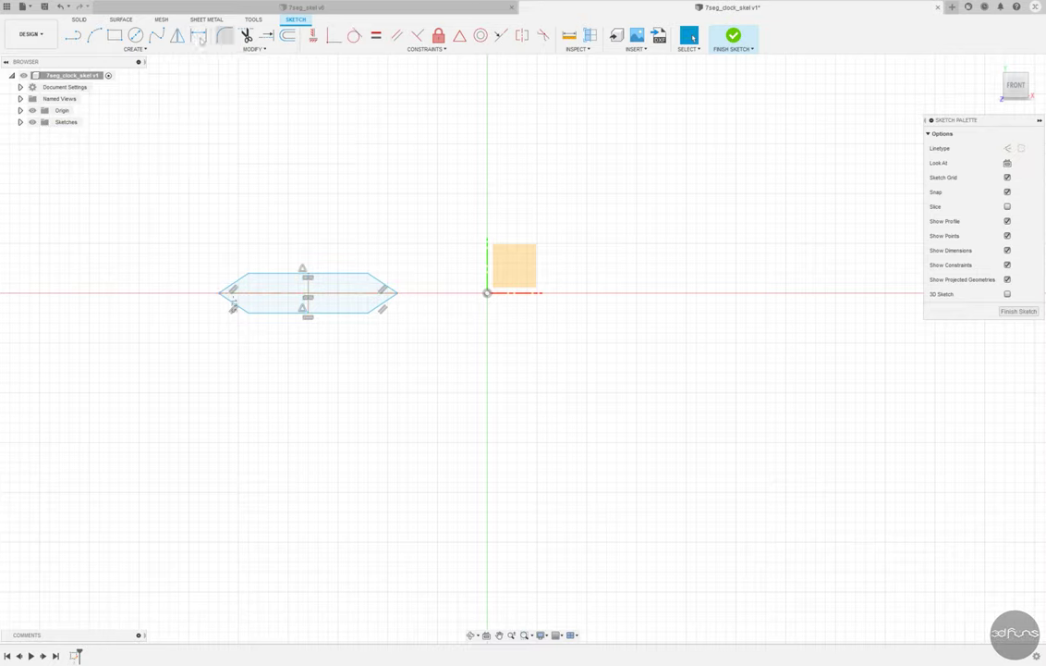
Step: Constrain the hexagon's top and bottom edge ends symmetric about the vertical centre line
click(314, 35)
click(487, 294)
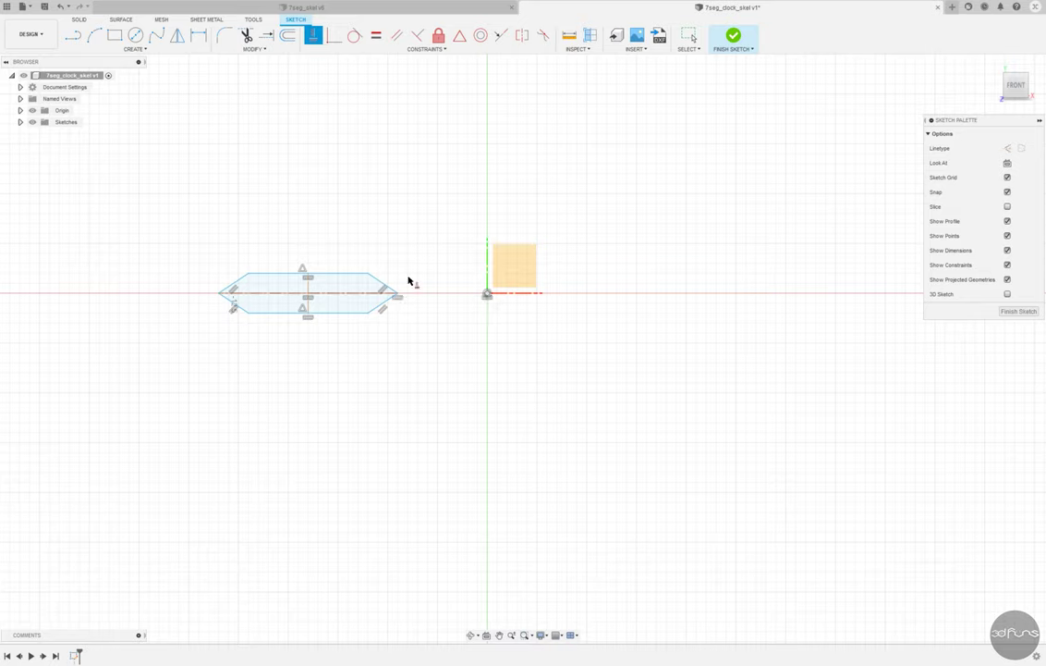
click(522, 35)
click(358, 274)
click(367, 312)
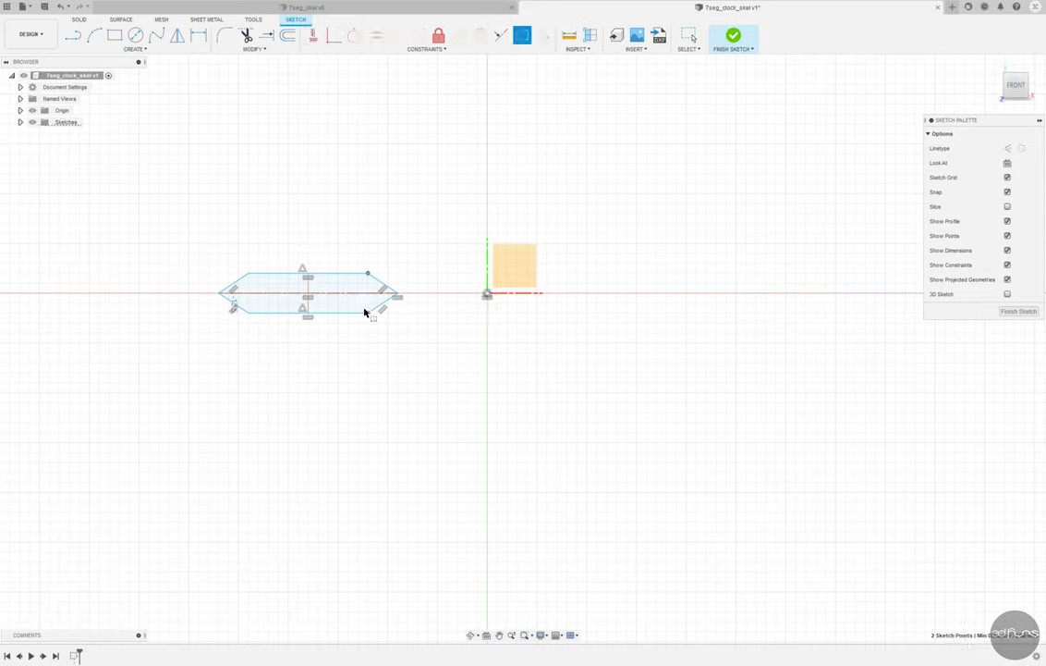
click(358, 295)
click(338, 313)
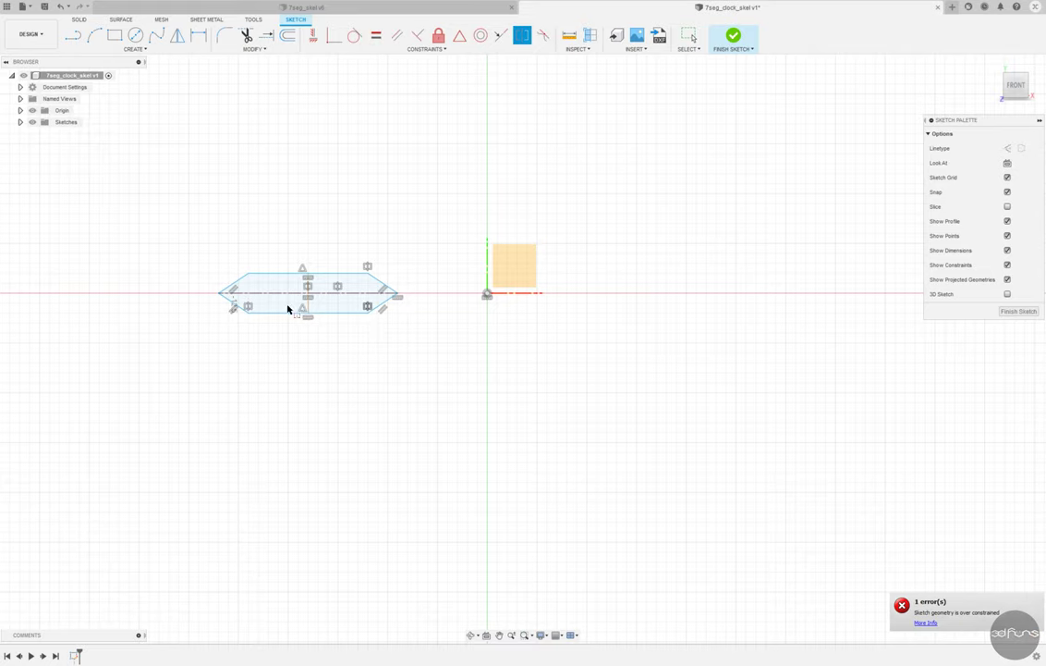
Step: Dimension the hexagon 20 long tip-to-tip and 6 tall
scroll(288, 309, up, 2)
key(d)
click(274, 290)
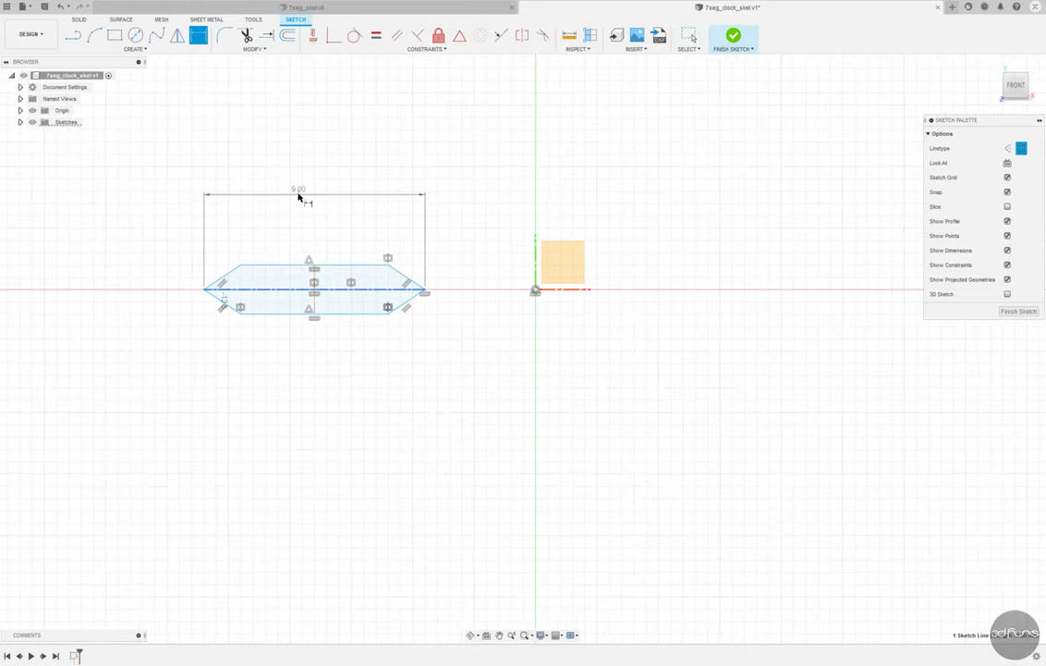
click(303, 189)
text(20)
key(Return)
scroll(427, 248, down, 2)
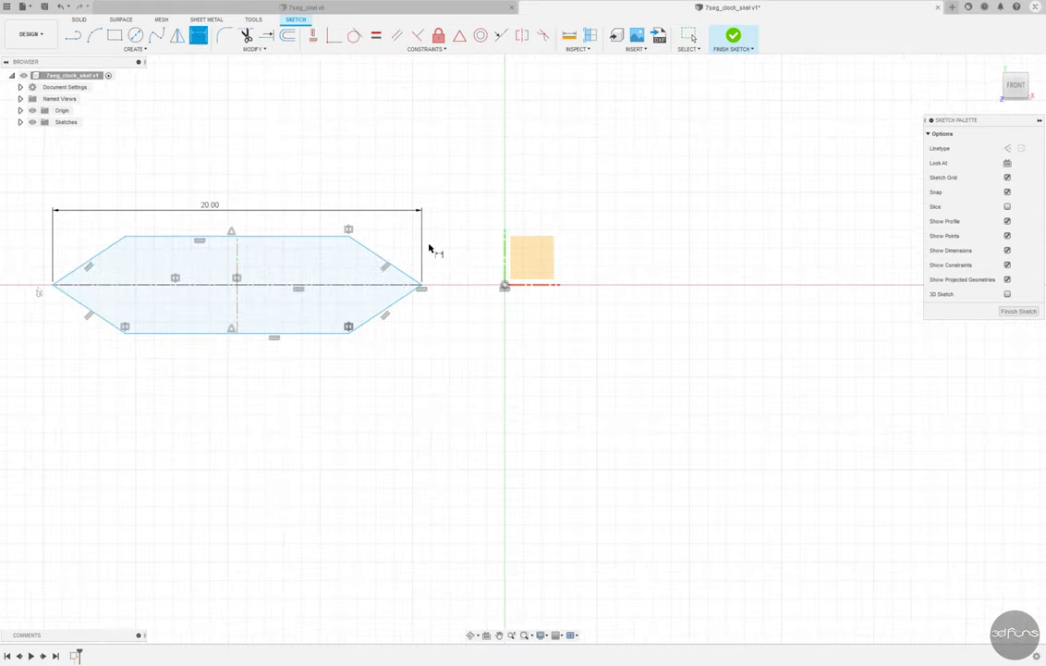
click(303, 237)
click(301, 334)
scroll(301, 335, down, 2)
click(69, 283)
text(6)
key(Return)
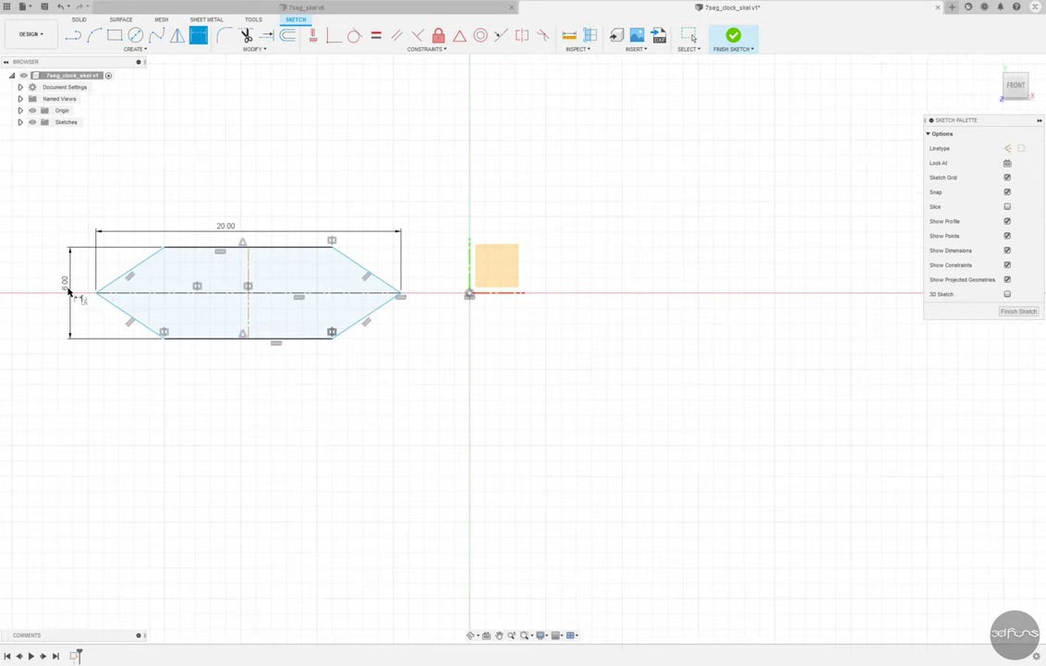
Step: Set a 90° angle between the two right-hand edges of the point
click(384, 306)
click(392, 290)
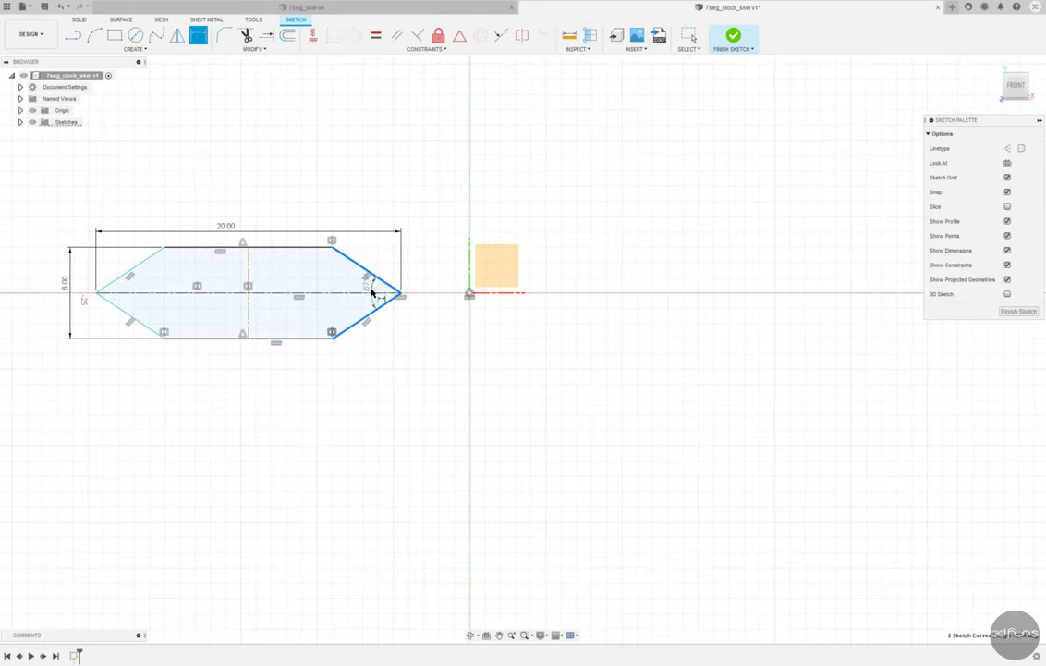
click(374, 290)
text(90)
key(Return)
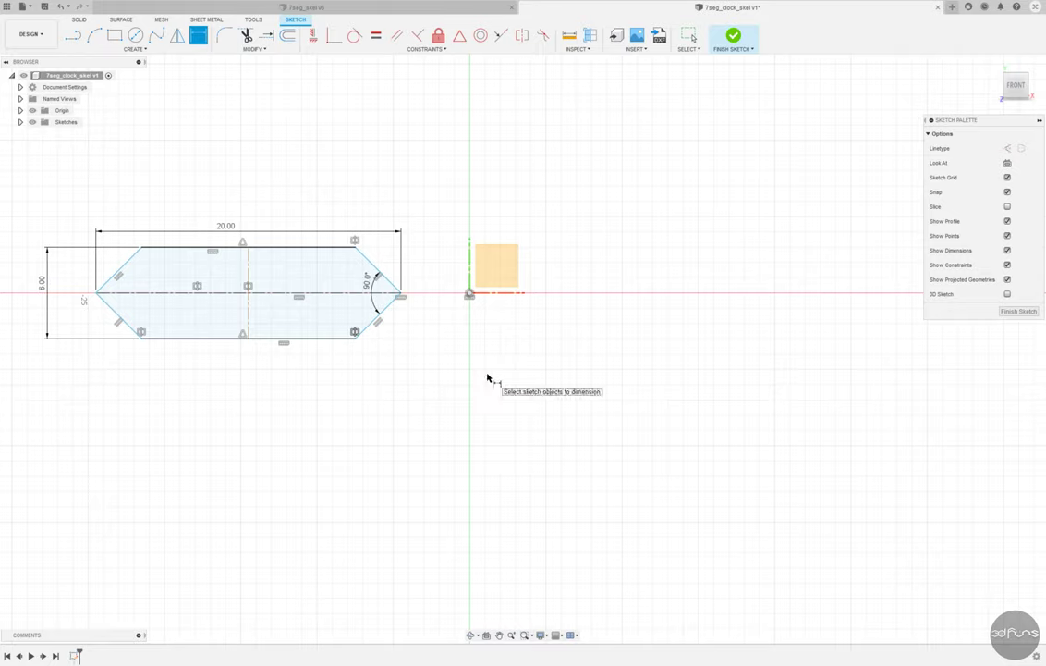
key(Escape)
Step: Select the top-right and bottom-right corner points, then clear the selection
click(355, 240)
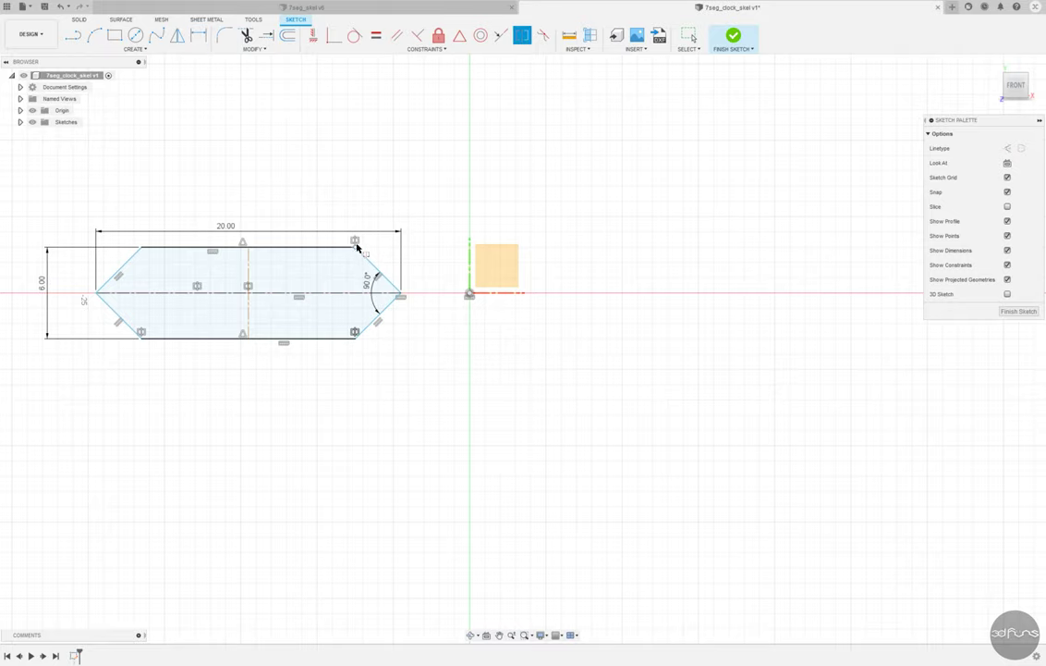
click(355, 337)
click(427, 323)
scroll(427, 322, down, 2)
scroll(250, 130, down, 1)
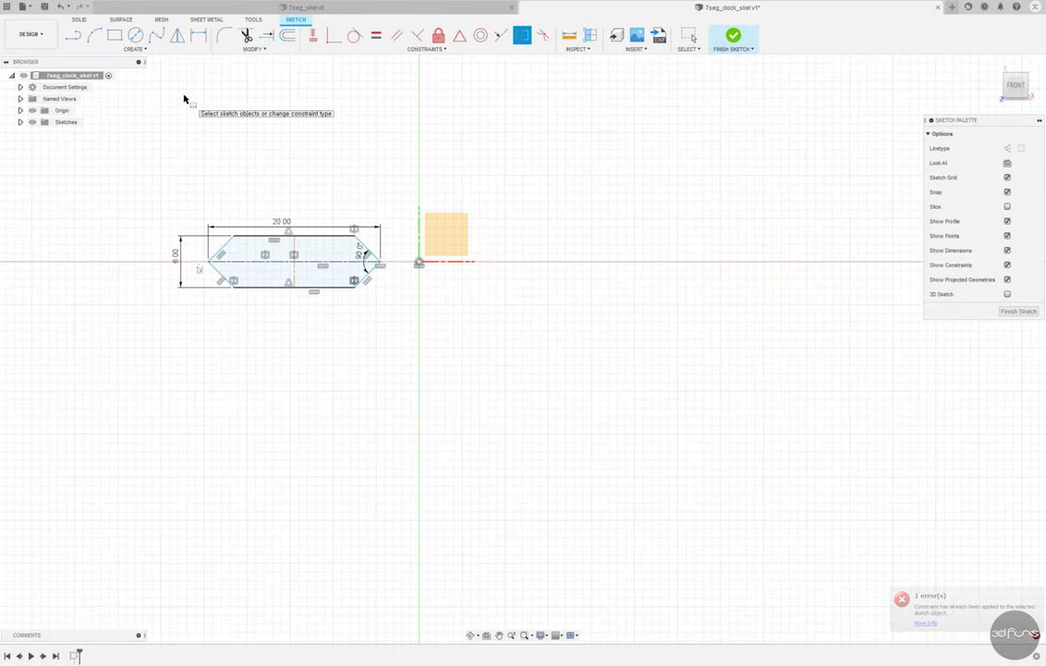
scroll(199, 116, up, 3)
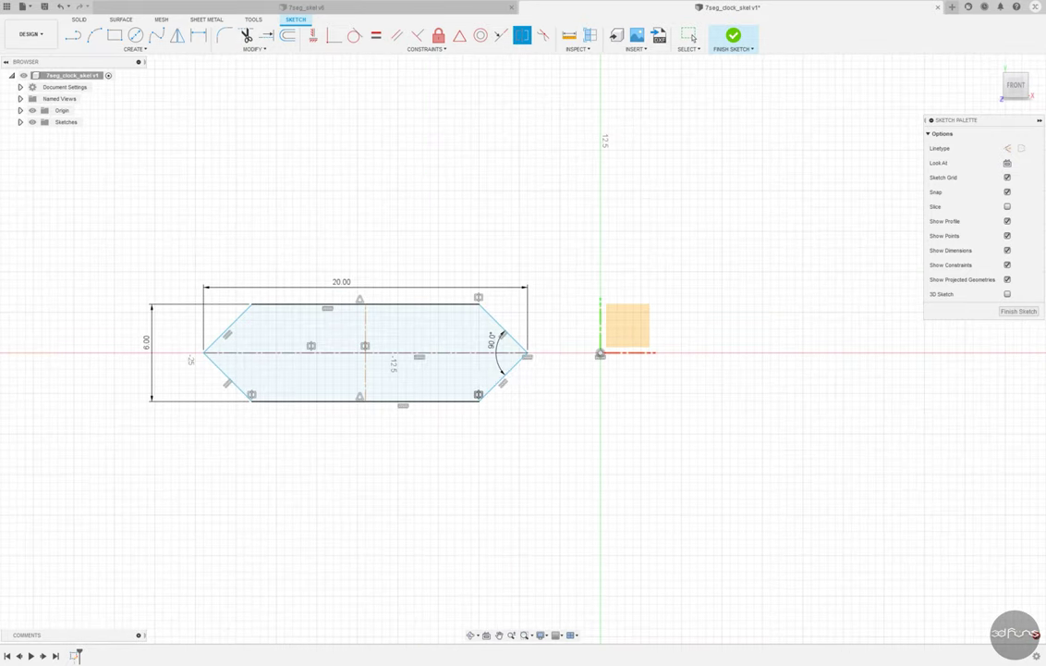
Step: Offset the outline 2.50 outward and delete the upper-left and top offset lines
click(690, 37)
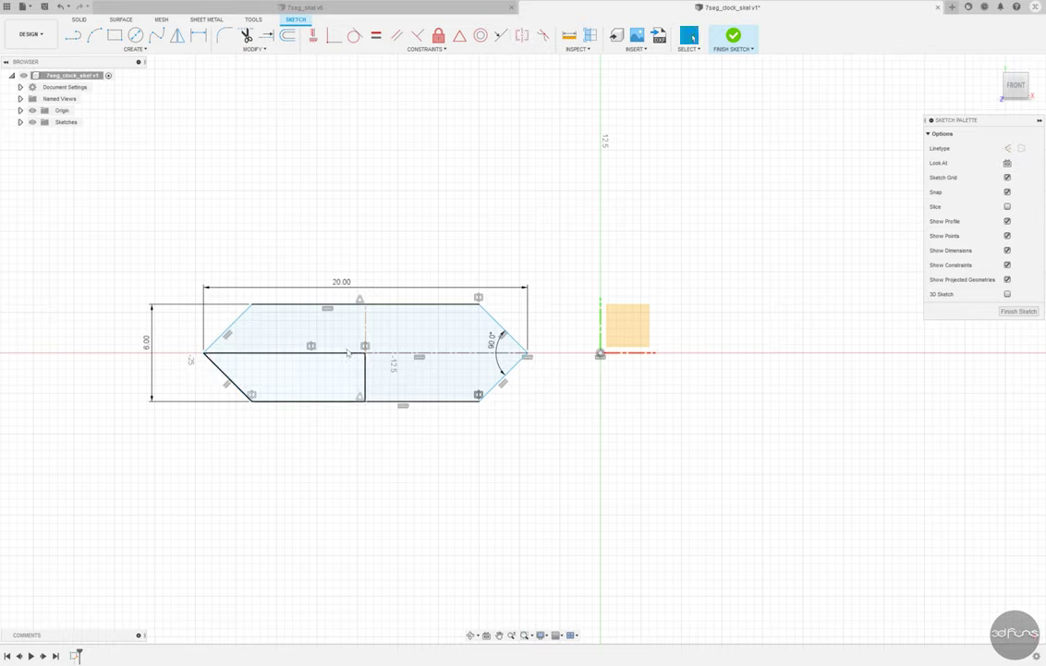
click(287, 35)
click(434, 303)
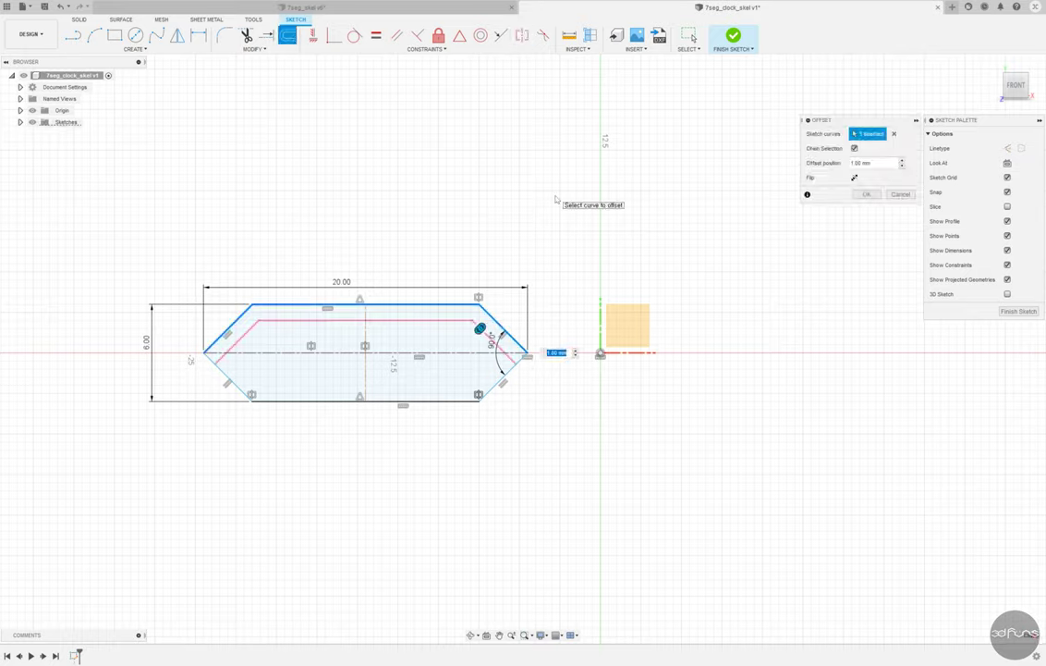
key(Return)
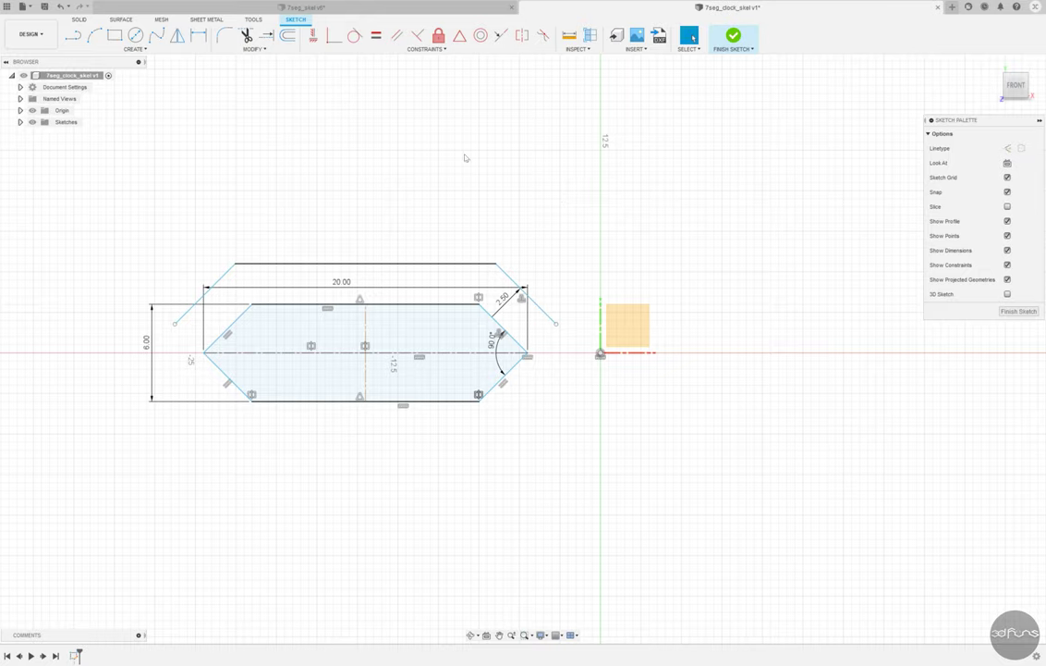
click(225, 279)
shift+click(434, 264)
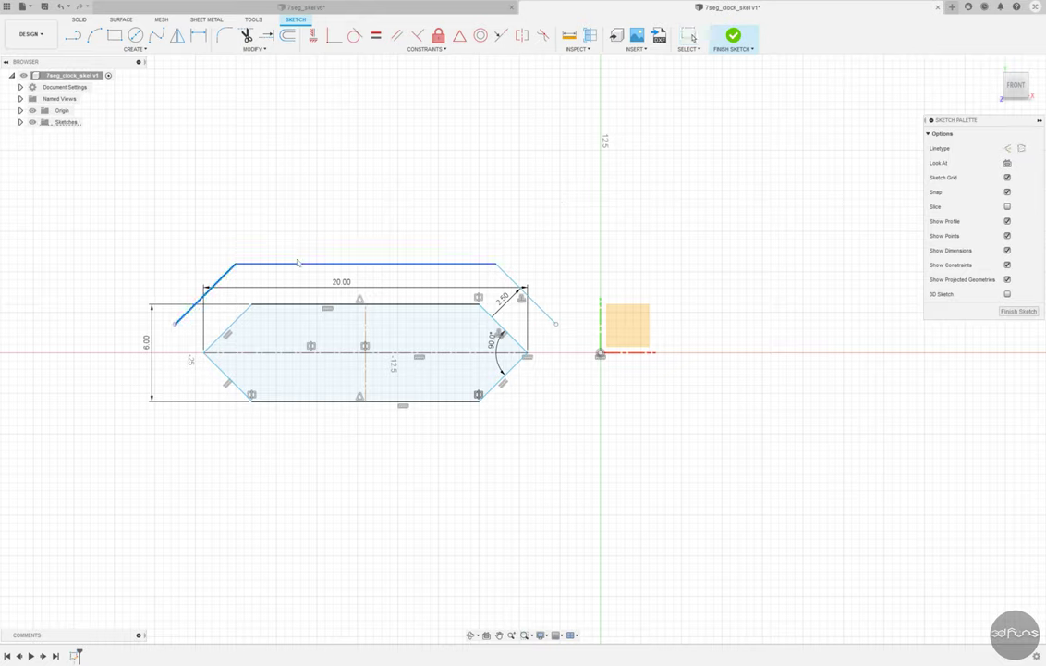
key(Delete)
click(77, 37)
Step: Draw an upright pointed hexagon outline from the remaining offset diagonal's end
click(556, 322)
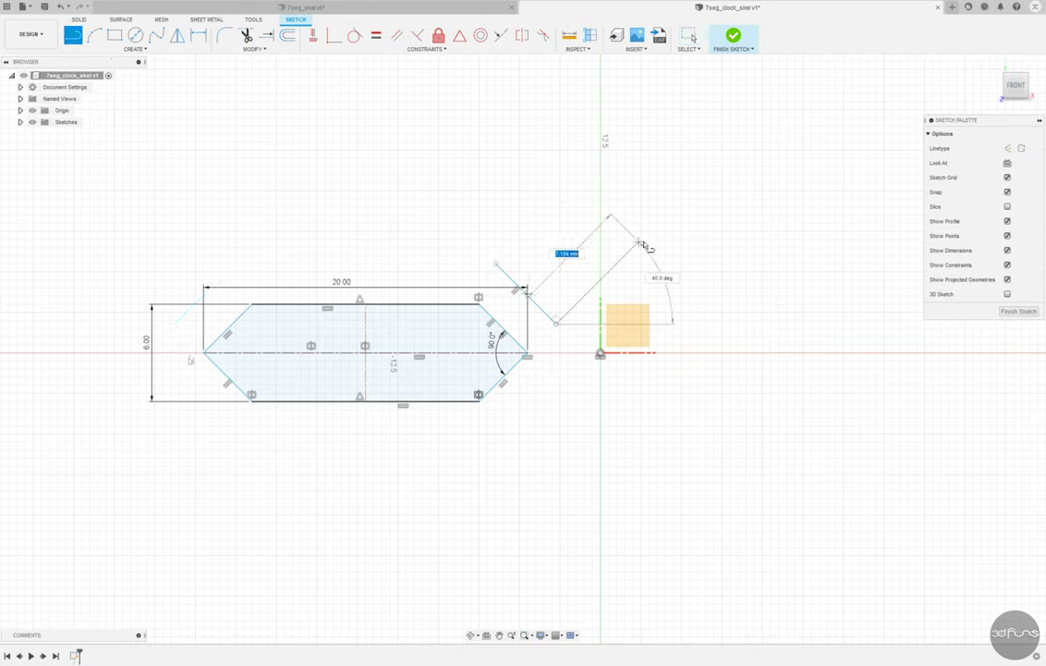
click(621, 258)
scroll(618, 262, down, 4)
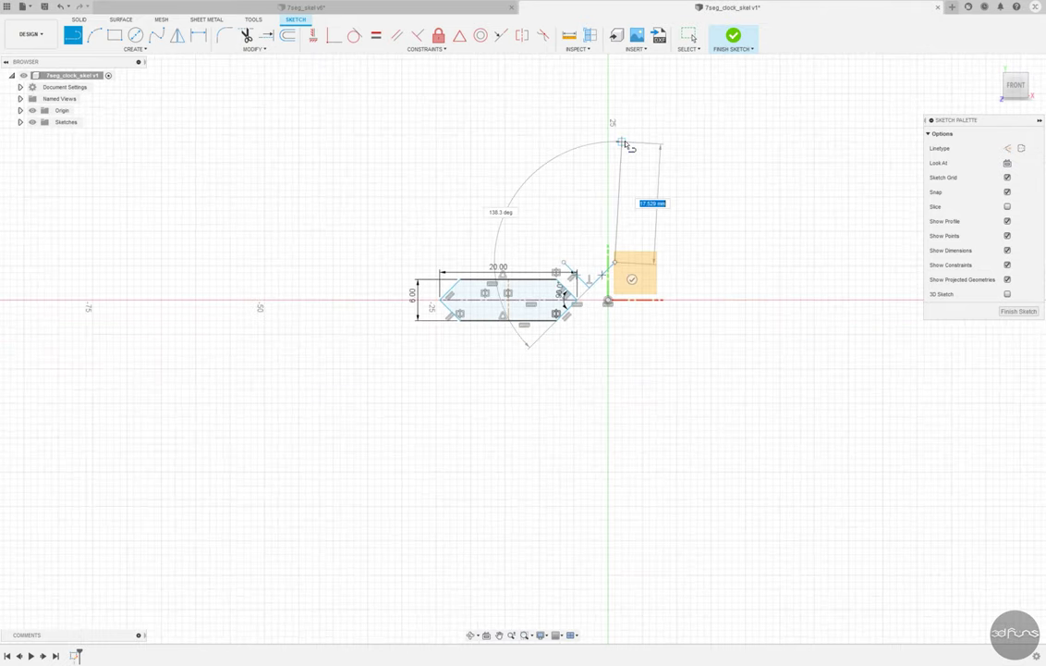
click(615, 134)
click(589, 100)
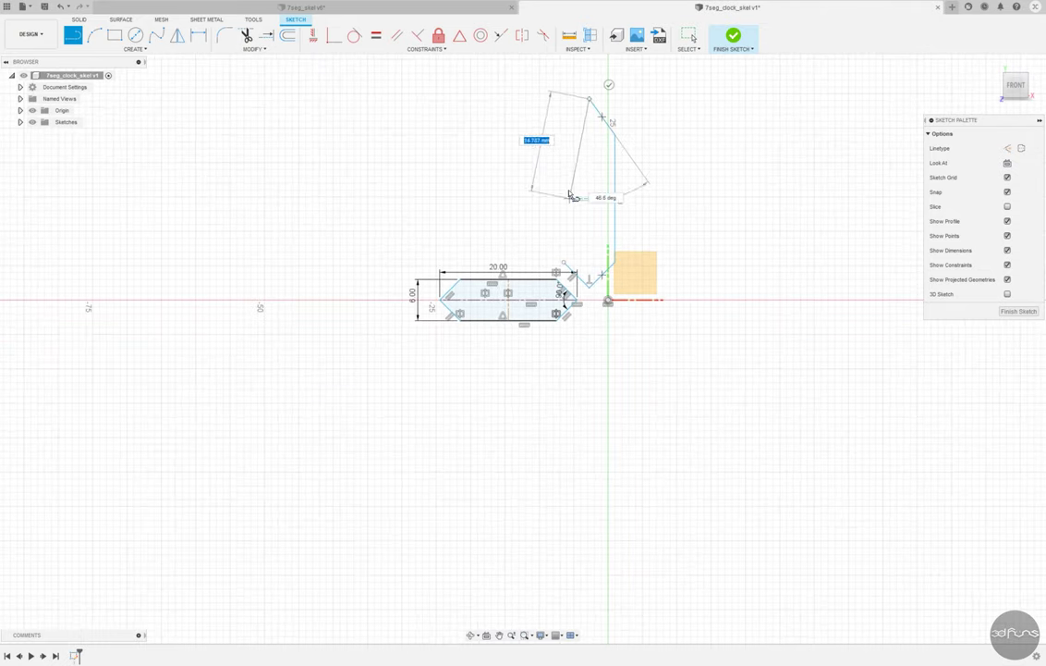
click(559, 135)
click(564, 262)
Step: Constrain the upright hexagon's left edge to be vertical
click(313, 36)
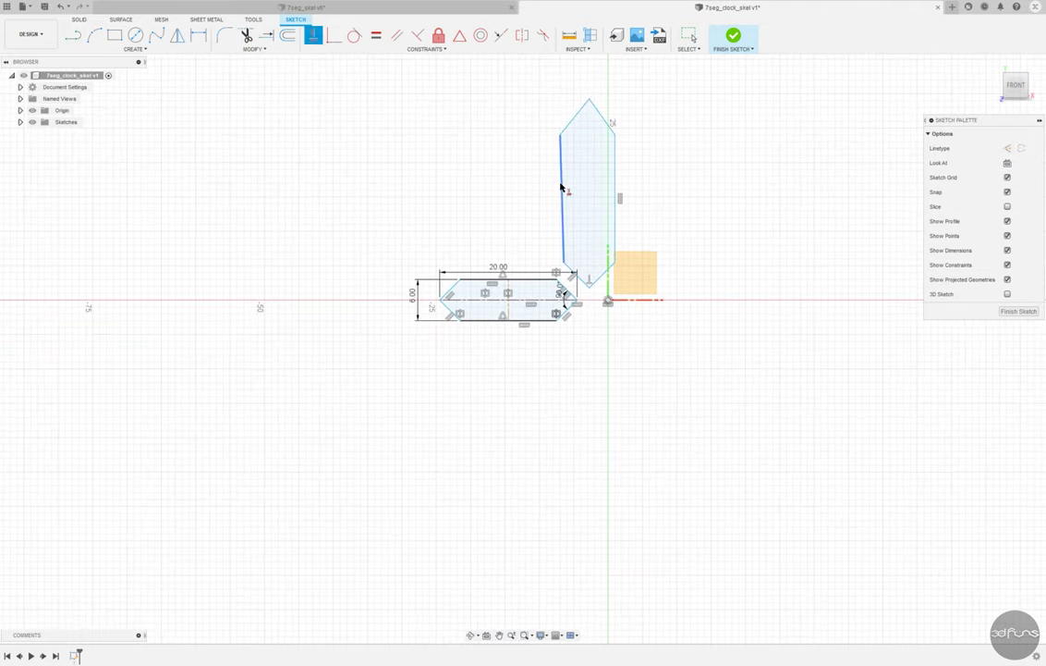
click(561, 222)
scroll(584, 191, up, 2)
scroll(462, 184, up, 2)
Step: Draw a vertical centre line joining the upright hexagon's bottom and top tips
click(74, 37)
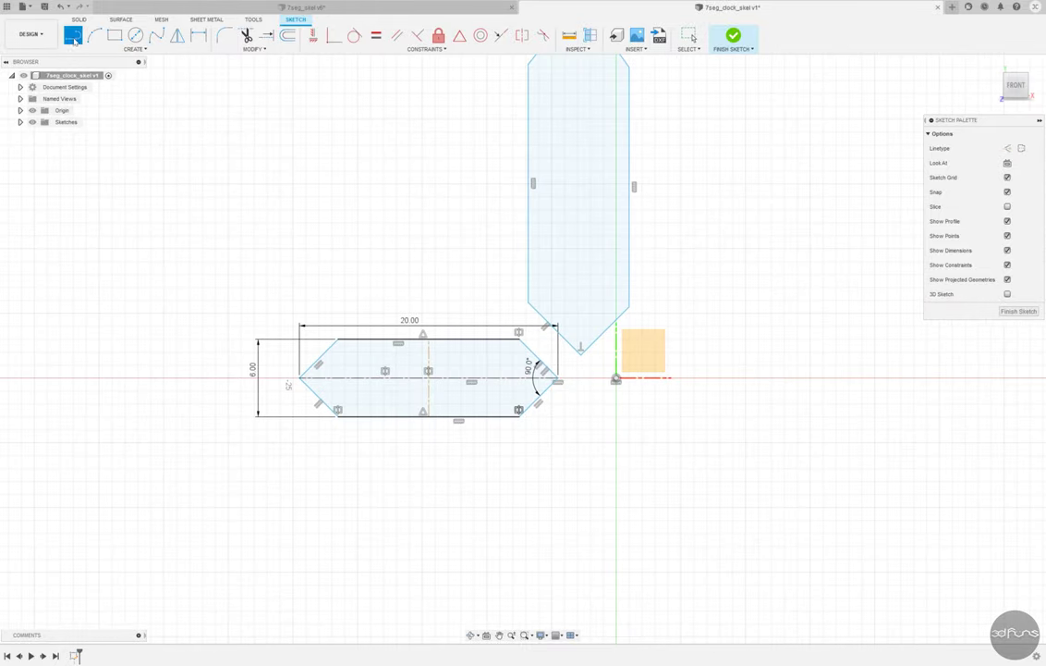
scroll(581, 359, down, 2)
click(580, 352)
click(581, 114)
key(Escape)
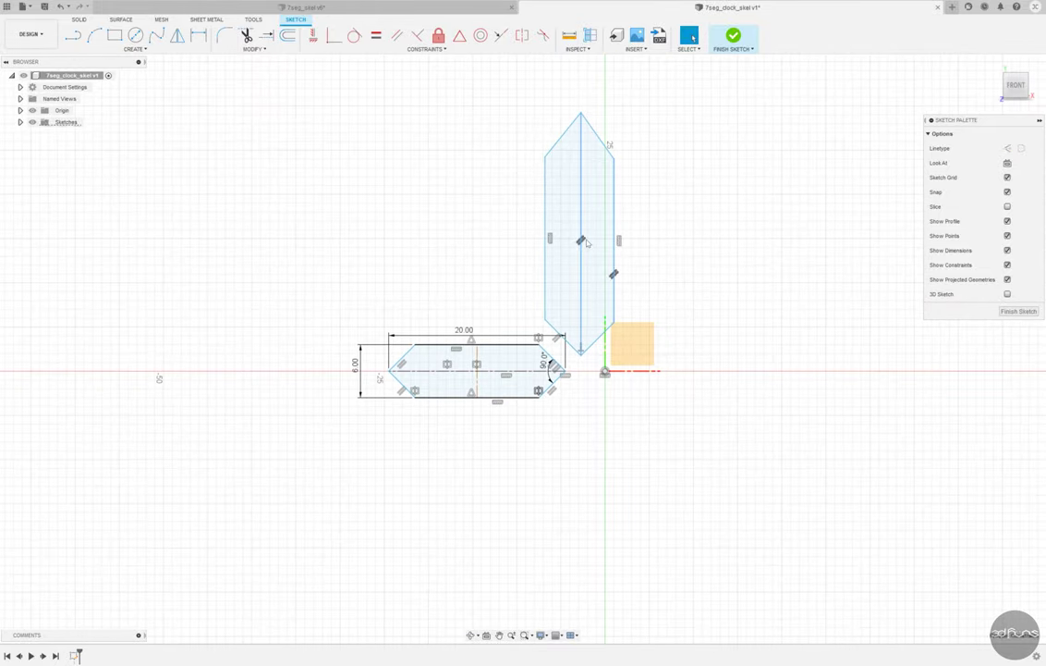
click(313, 35)
click(583, 220)
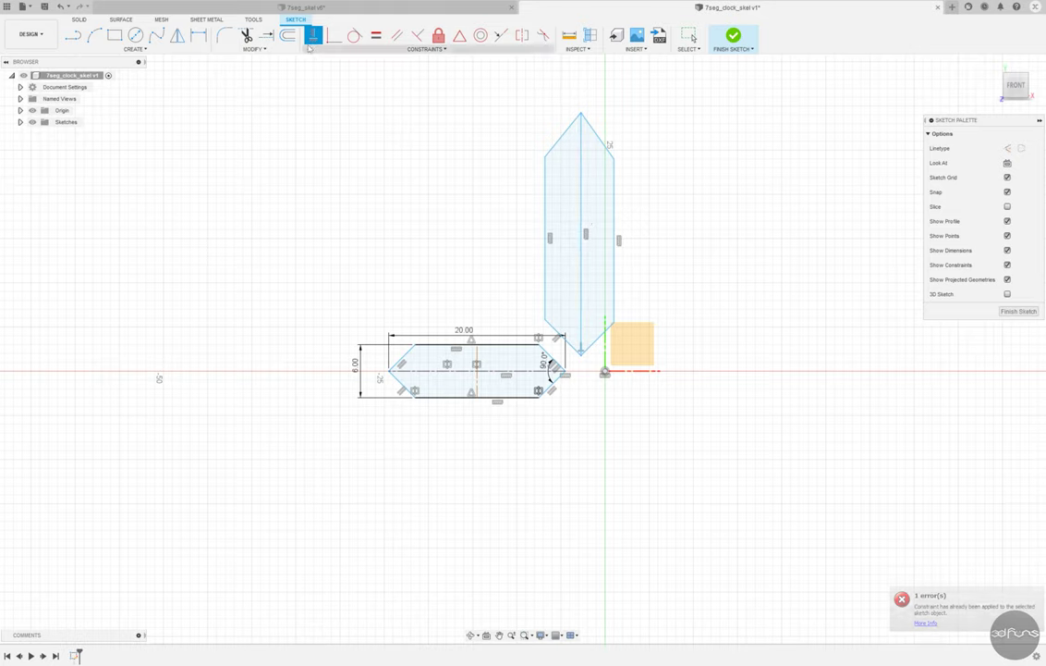
Step: Dimension the gap between the horizontal and upright hexagons' slanted edges to 2.50
key(d)
scroll(555, 356, up, 2)
click(547, 363)
click(560, 335)
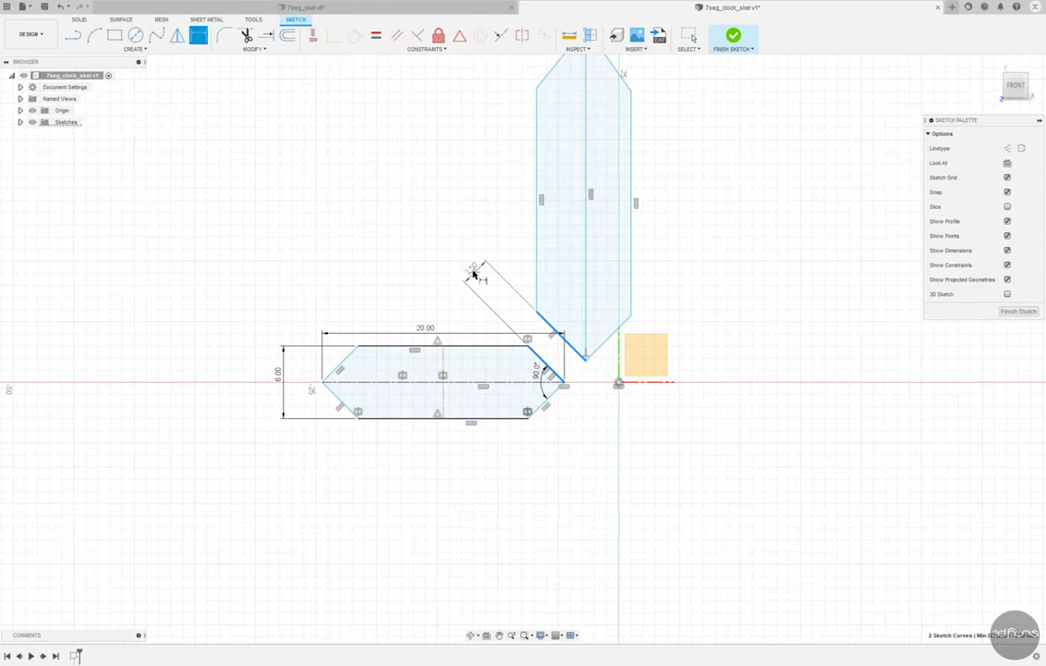
click(473, 274)
text(2.5)
key(Return)
scroll(647, 439, up, 2)
Step: Draw a line from the horizontal hexagon's right tip to the upright hexagon's bottom tip and make it parallel
key(l)
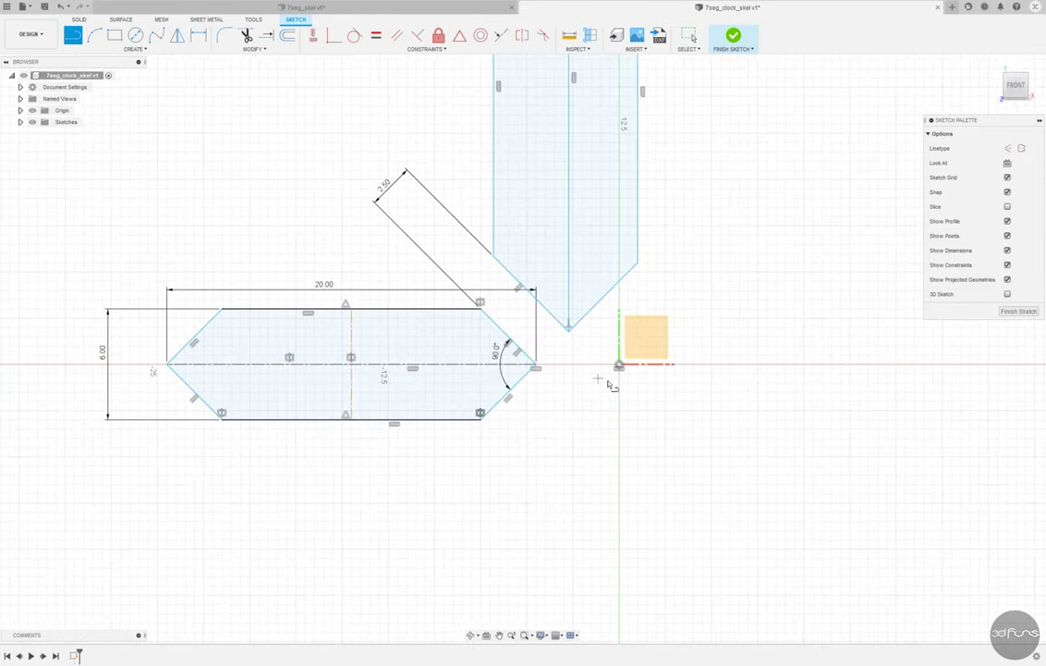
click(537, 365)
click(566, 329)
key(Escape)
click(560, 334)
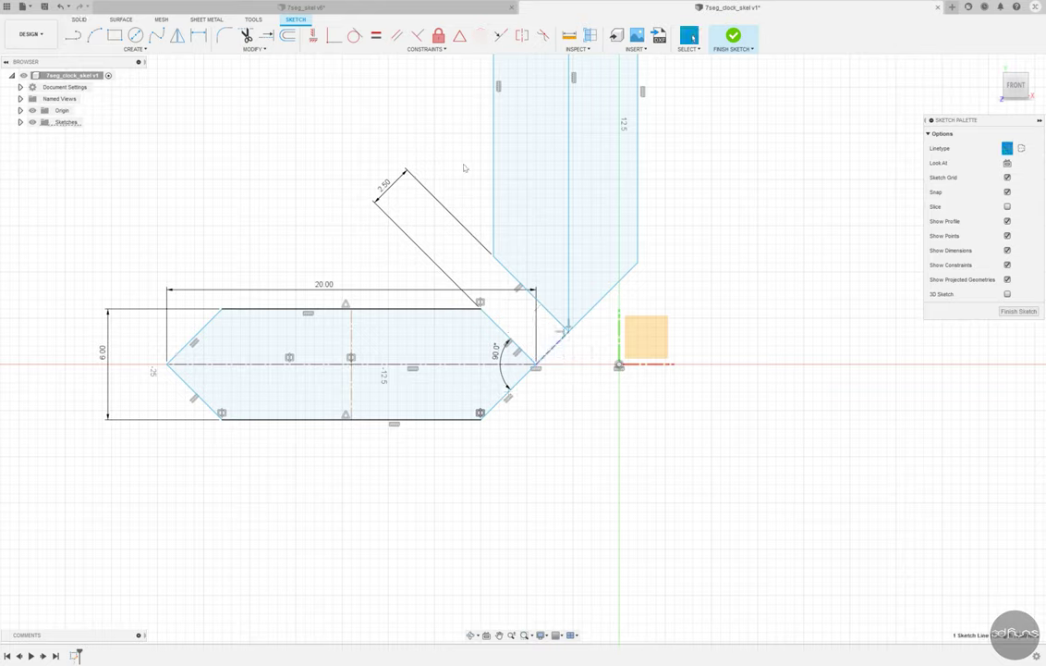
click(396, 35)
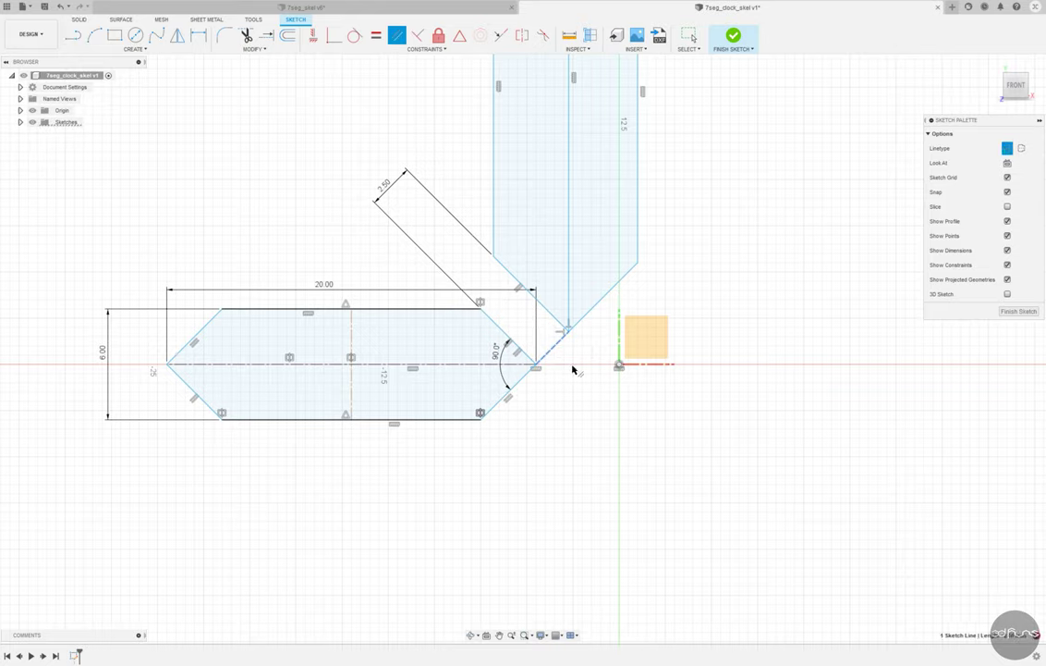
key(Escape)
scroll(546, 507, down, 3)
Step: Dimension the upright hexagon's width to 6
click(198, 35)
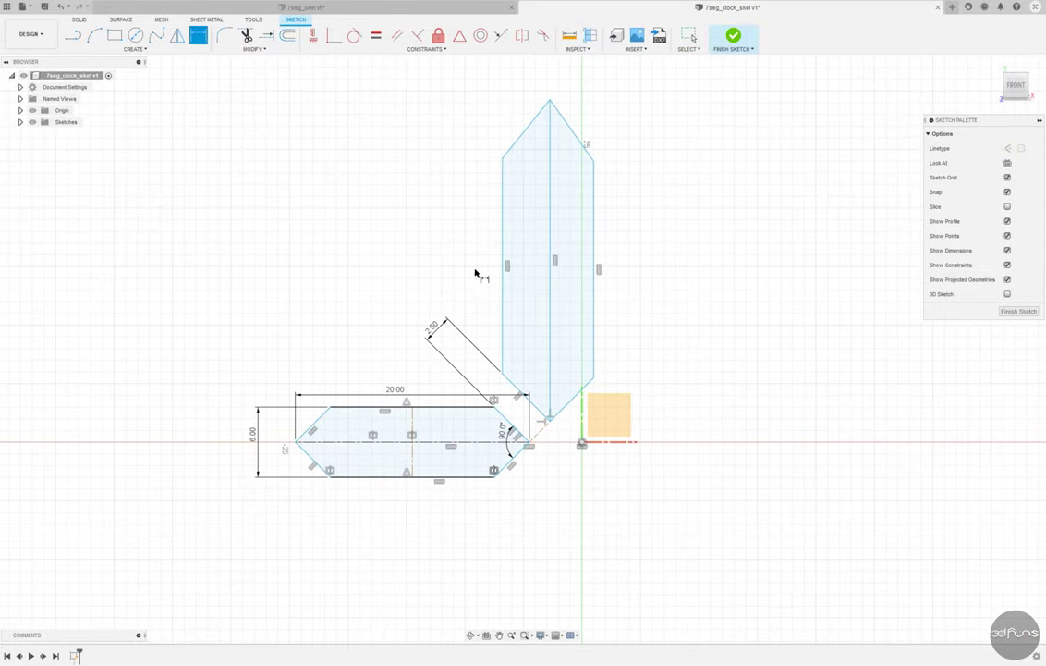
click(503, 268)
click(594, 260)
click(555, 82)
text(6)
key(Return)
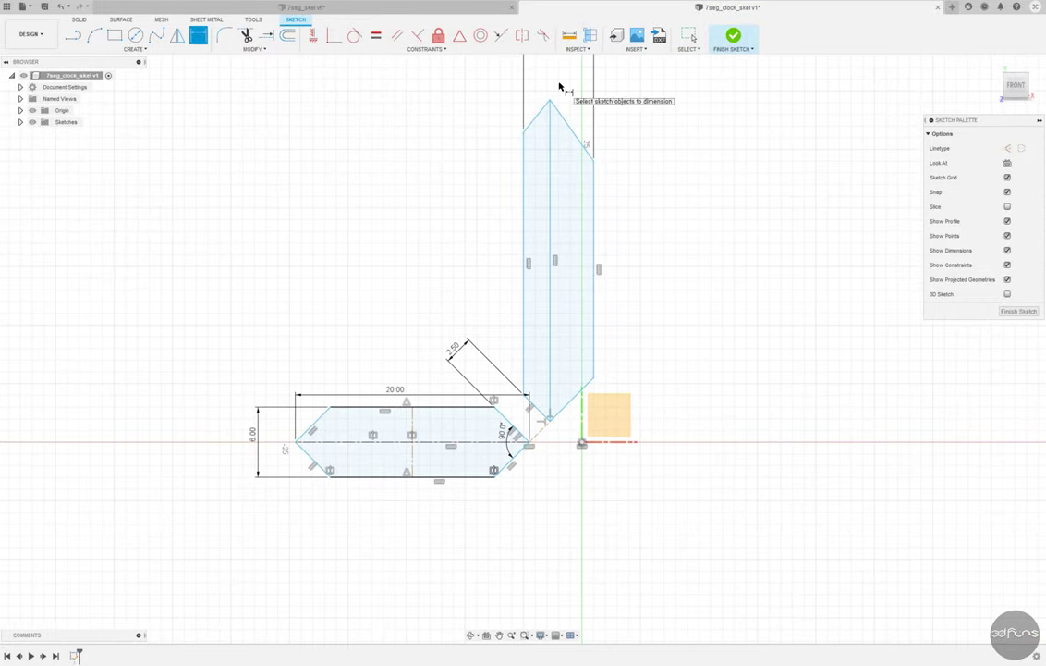
scroll(509, 273, up, 1)
scroll(510, 274, up, 1)
Step: Make the upright hexagon's side edges and top slanted edges symmetric, then slide the hexagons left
click(522, 36)
click(515, 427)
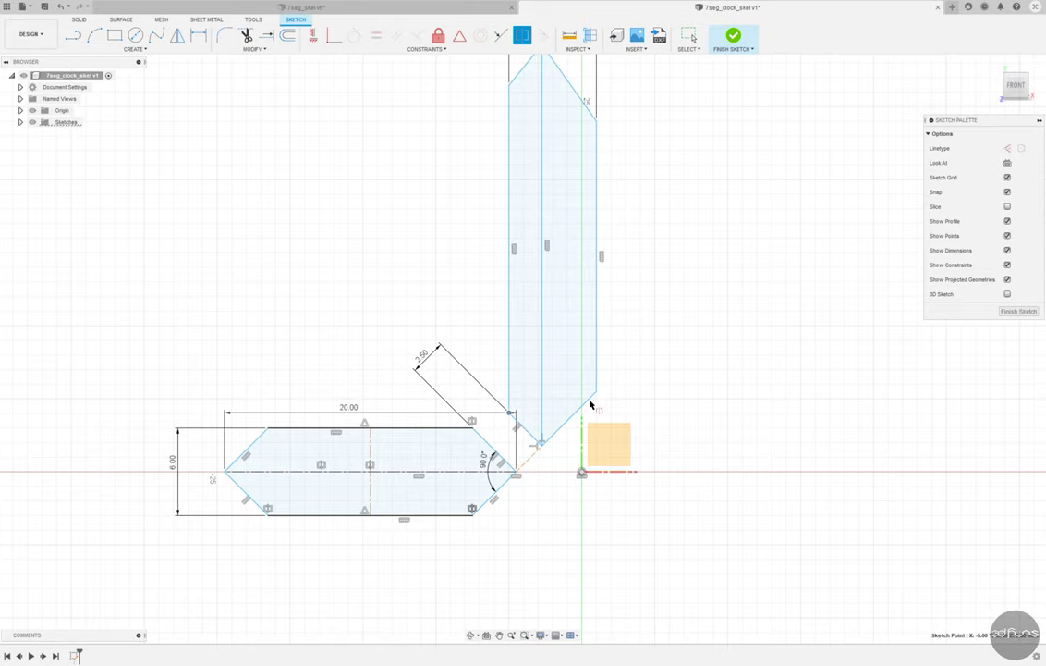
click(589, 403)
click(547, 392)
scroll(500, 420, down, 1)
click(497, 133)
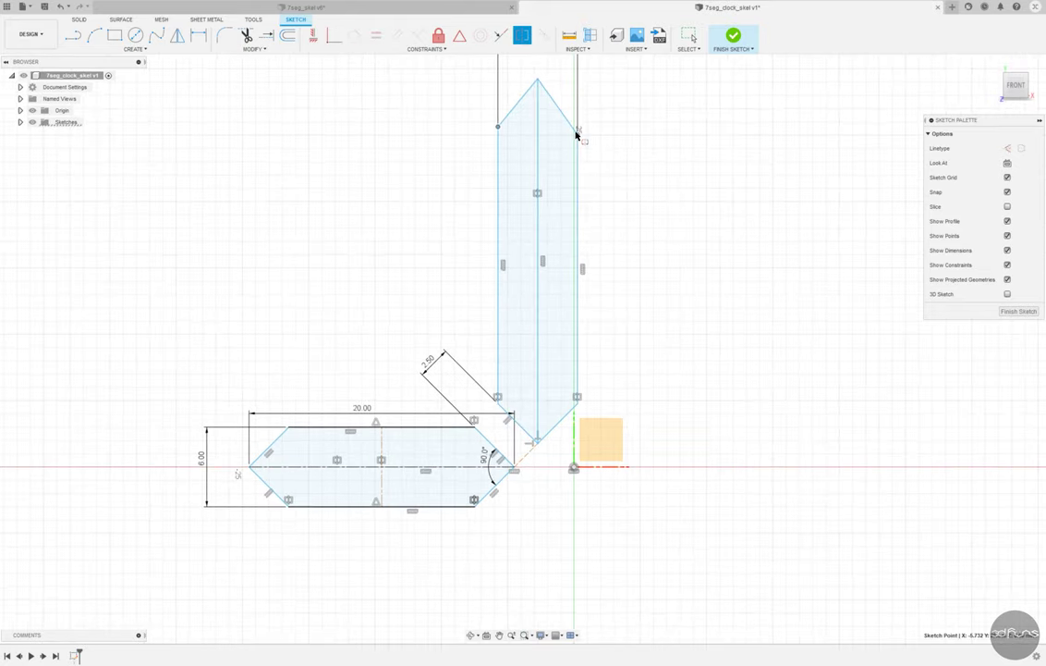
click(579, 133)
click(539, 163)
key(Escape)
drag(537, 199, 439, 199)
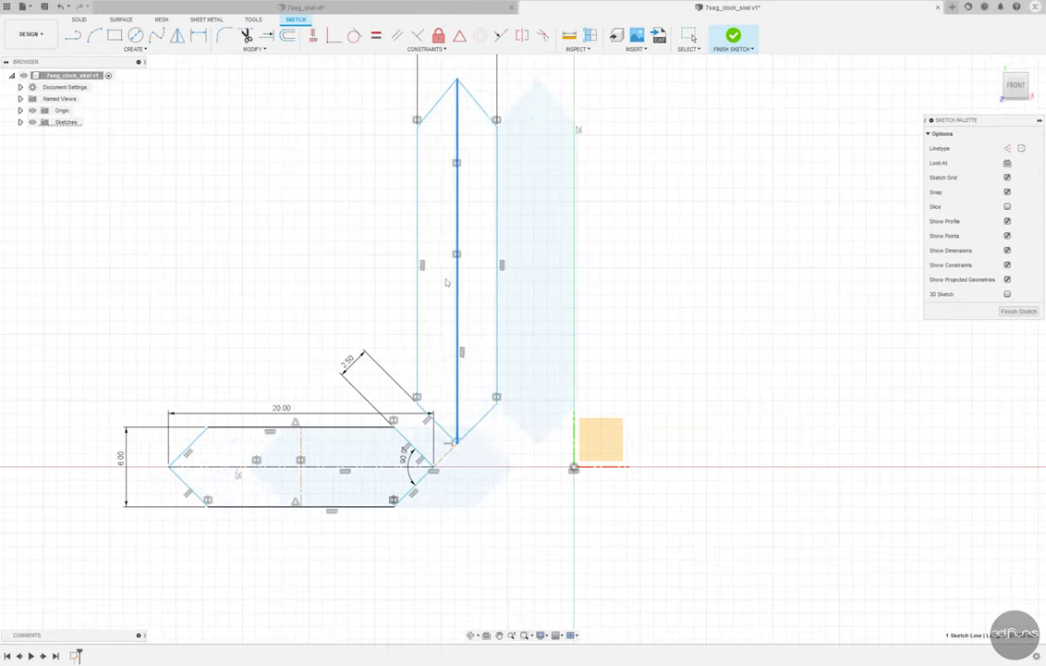
Step: Draw a horizontal middle line and turn it and the vertical middle line into centrelines
key(l)
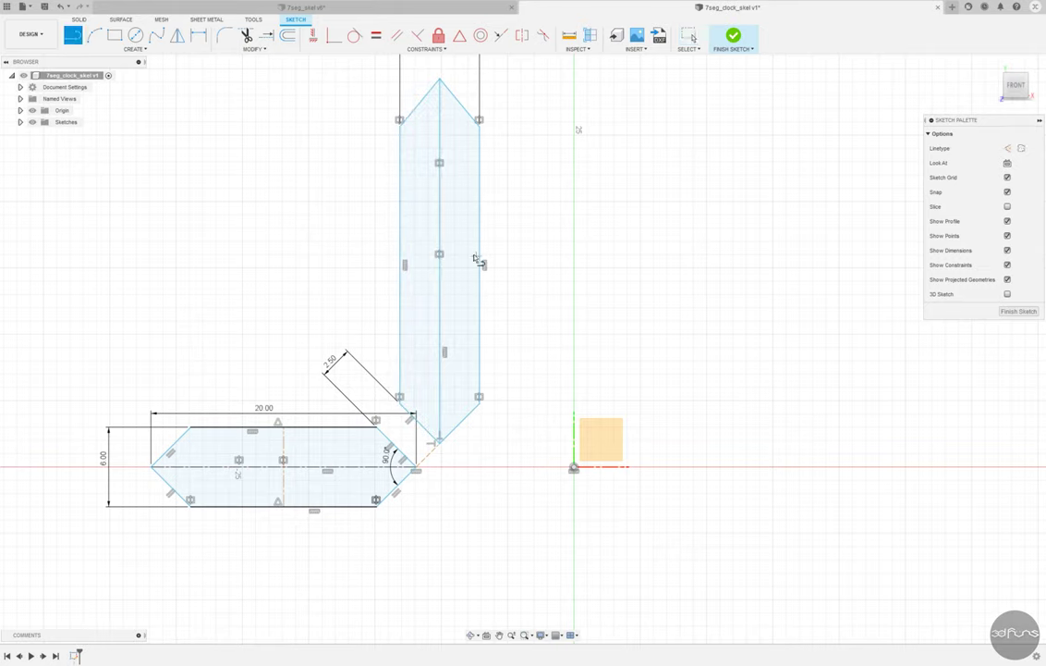
click(481, 265)
click(405, 265)
key(Escape)
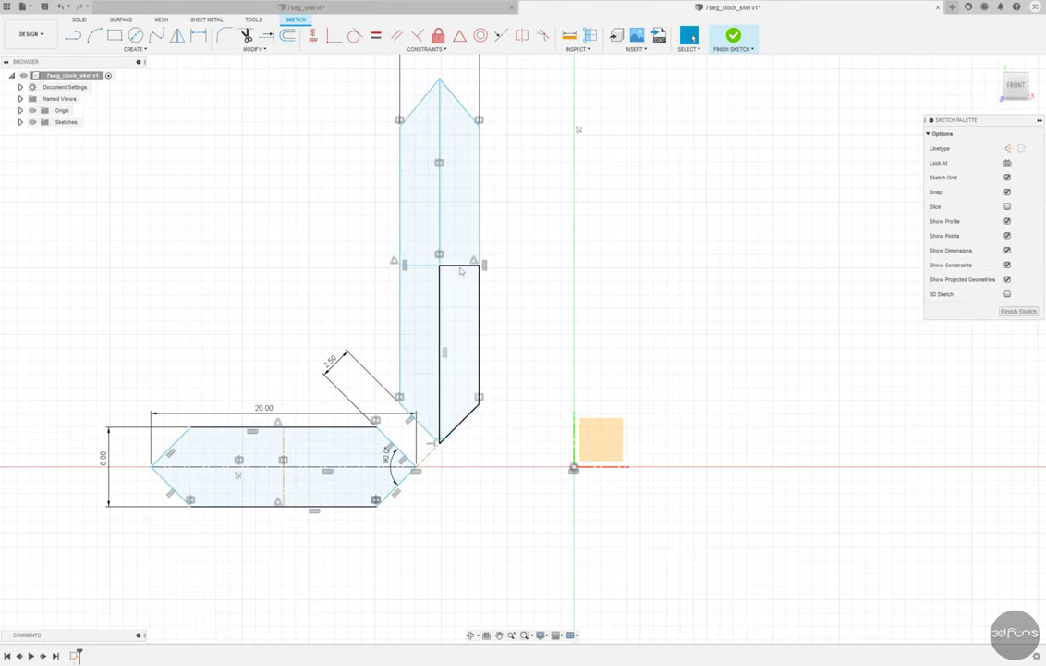
click(460, 268)
shift+click(440, 242)
click(1022, 148)
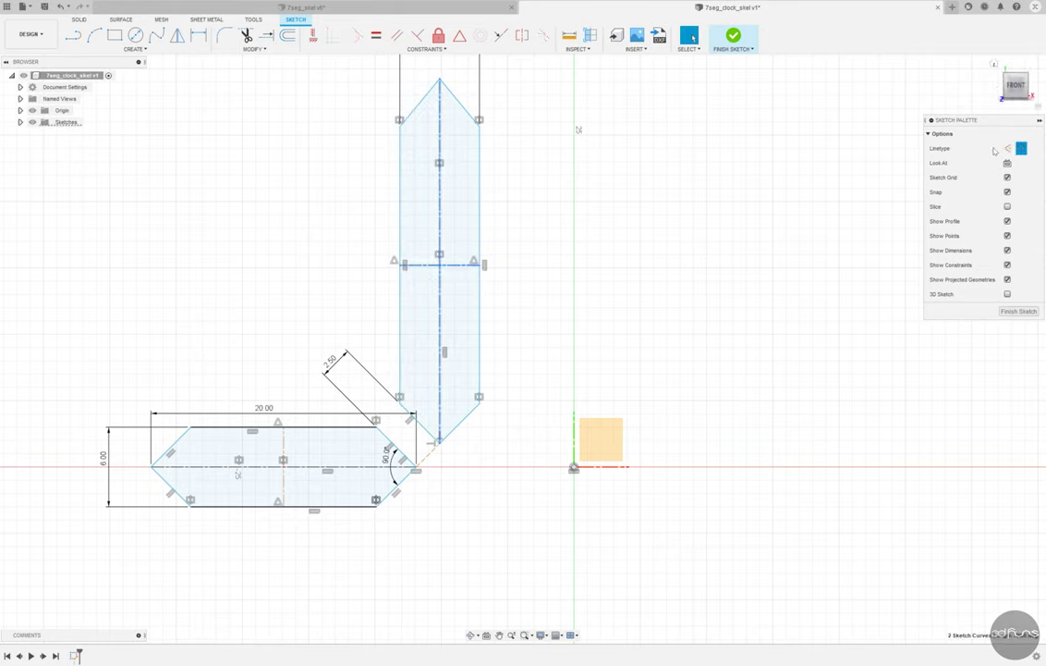
key(r)
Step: Dimension the upright hexagon's height to 27
key(d)
scroll(505, 387, down, 2)
scroll(493, 274, down, 1)
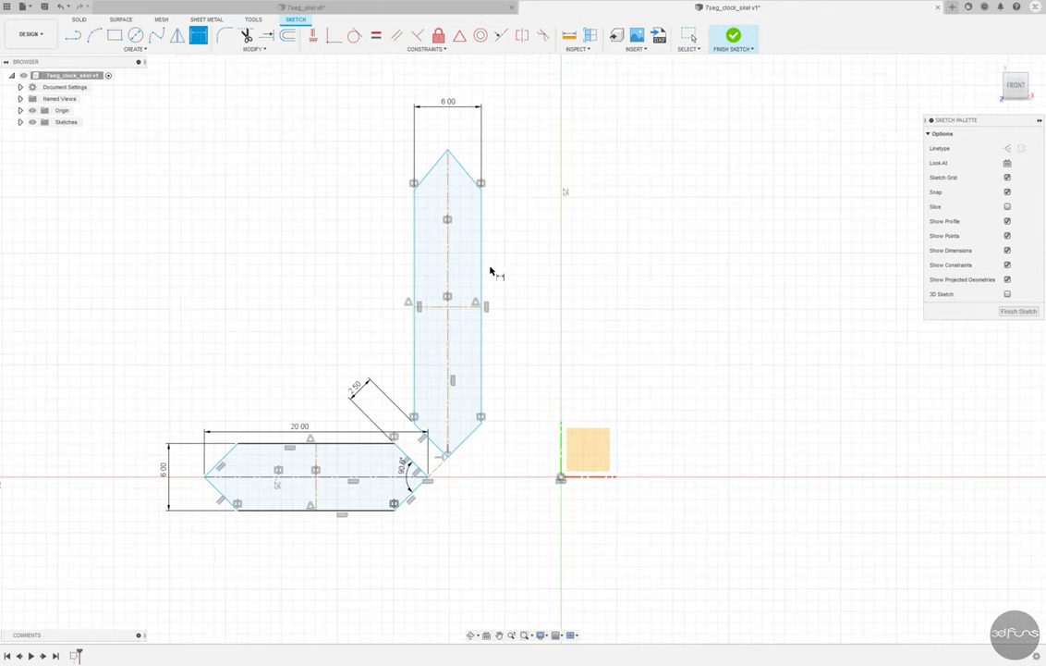
click(448, 271)
click(512, 282)
key(Return)
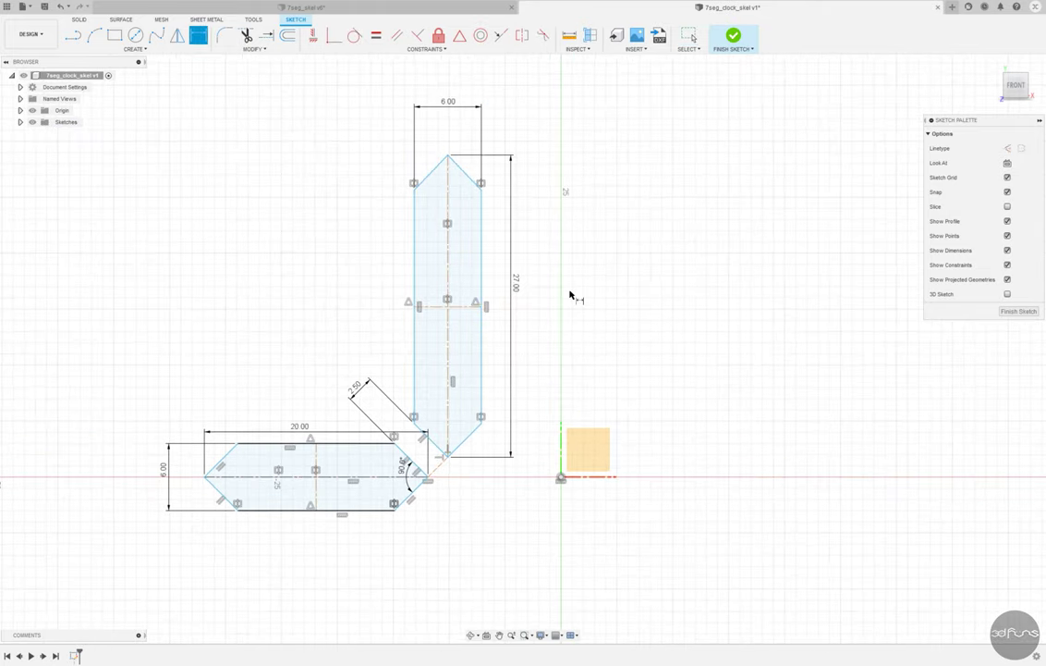
Step: Dimension the upright hexagon's right edge 5 from the sketch origin
click(561, 480)
click(481, 406)
click(523, 515)
text(5)
key(Return)
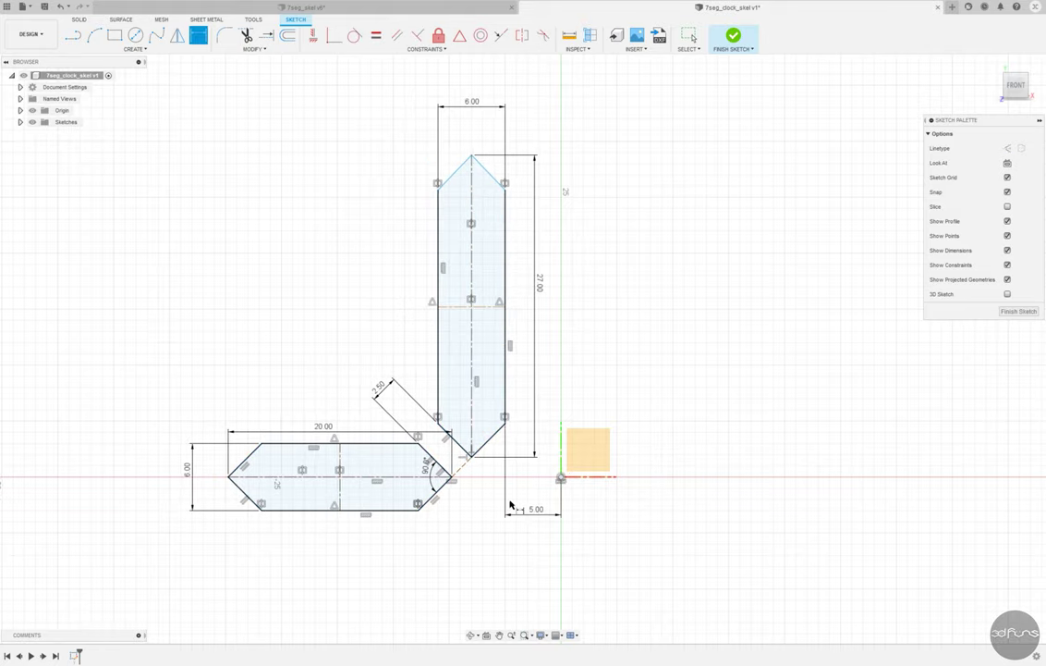
key(Escape)
scroll(521, 174, up, 1)
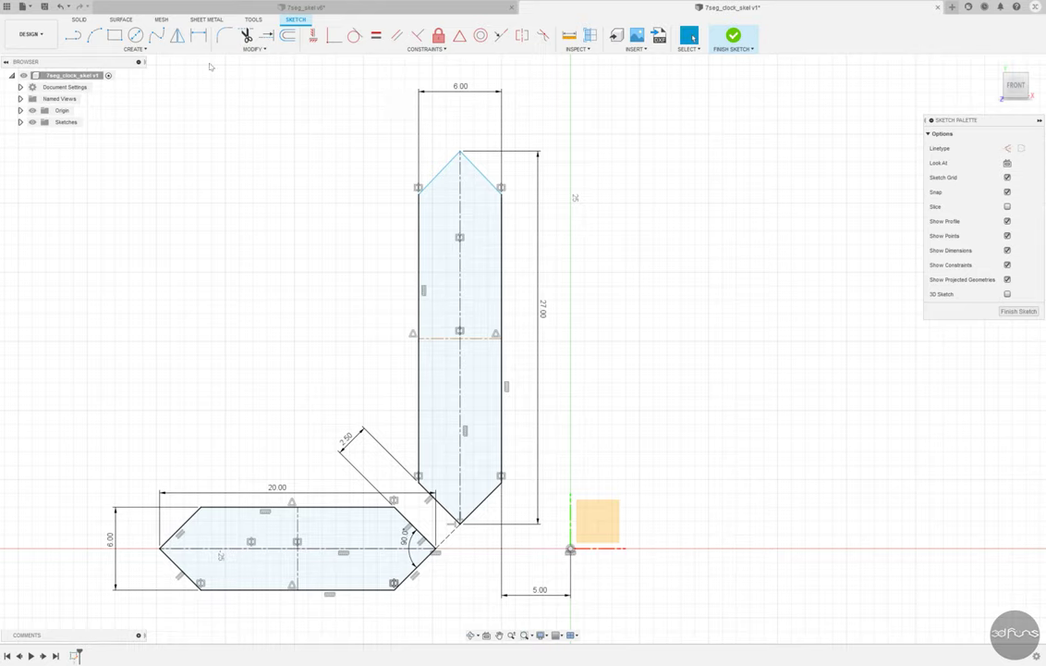
Step: Make a top chamfer edge parallel to the lower one
click(397, 35)
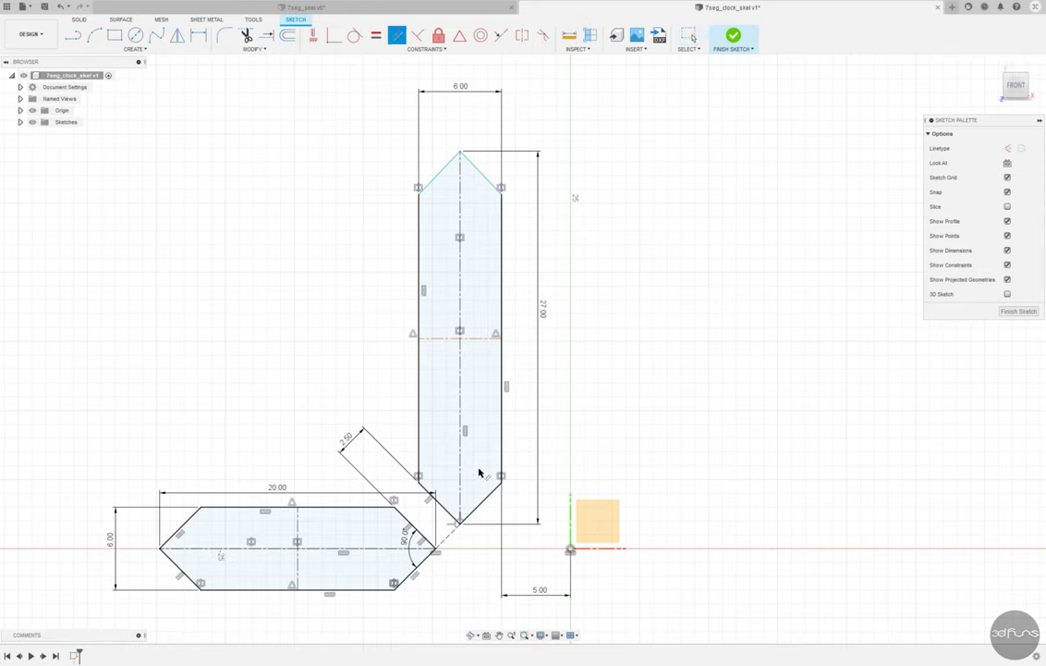
click(436, 501)
key(Escape)
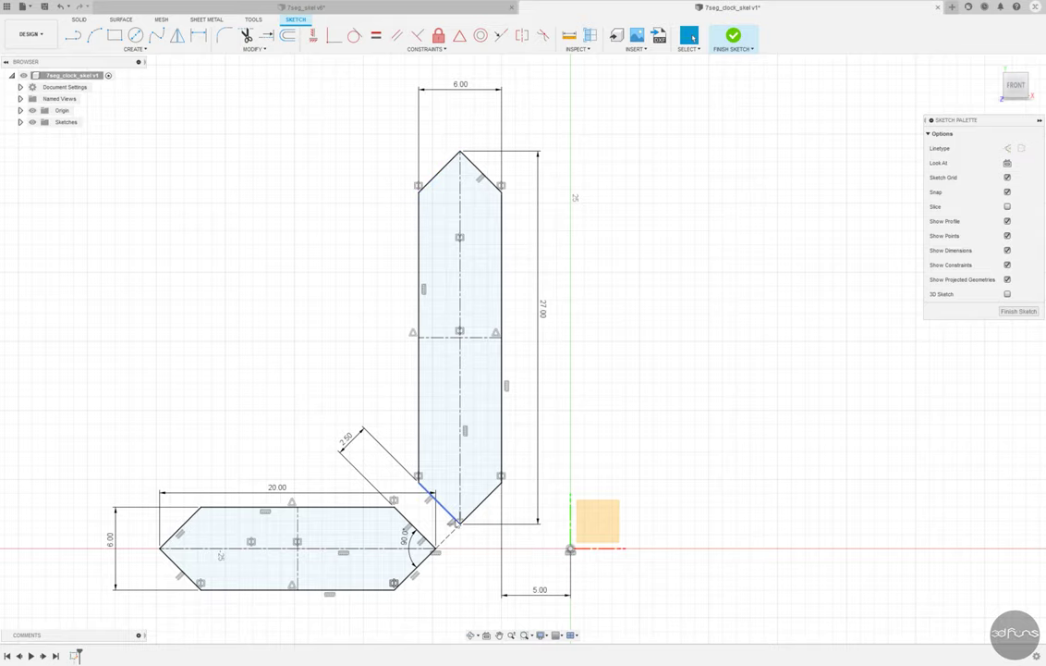
scroll(465, 564, up, 3)
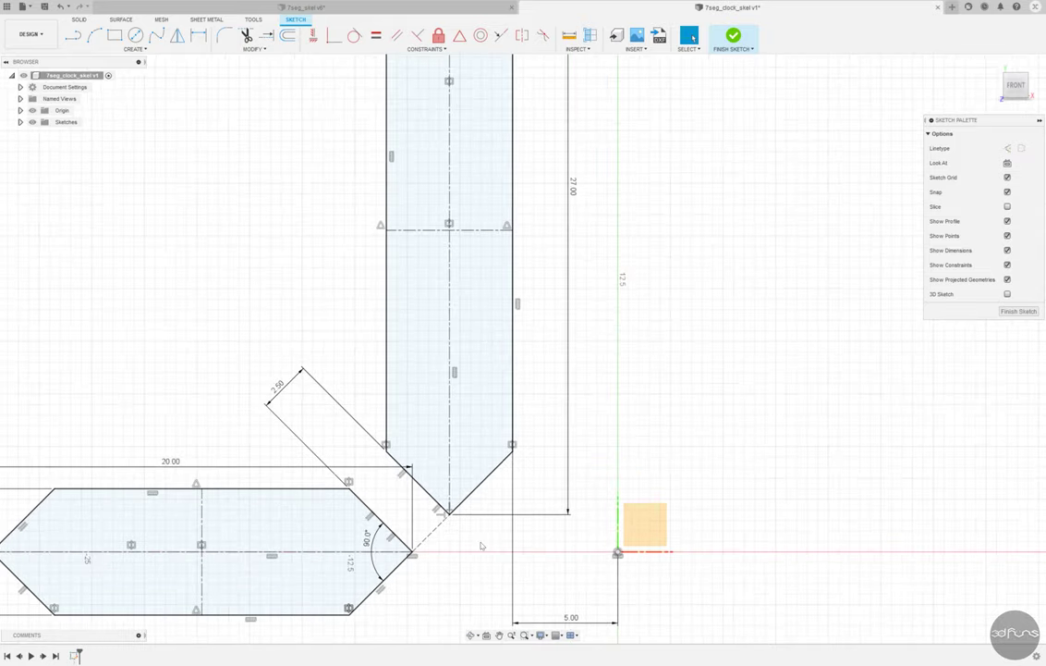
scroll(465, 565, down, 2)
scroll(465, 565, down, 1)
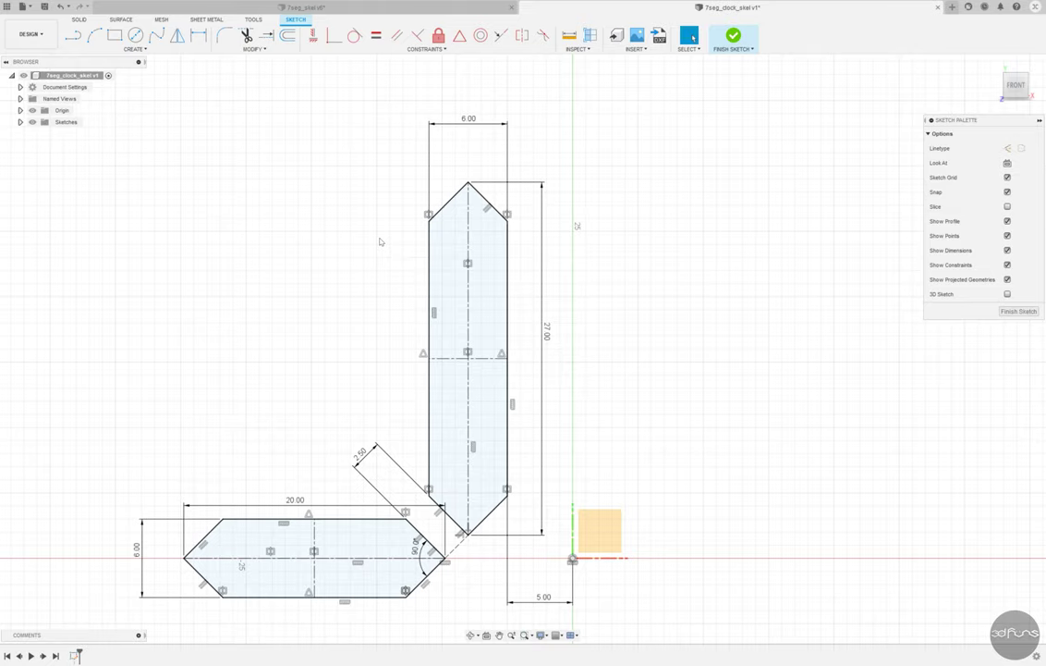
Step: Mirror the upright hexagon across the bottom hexagon's vertical centreline to create the left upright
drag(163, 503, 453, 627)
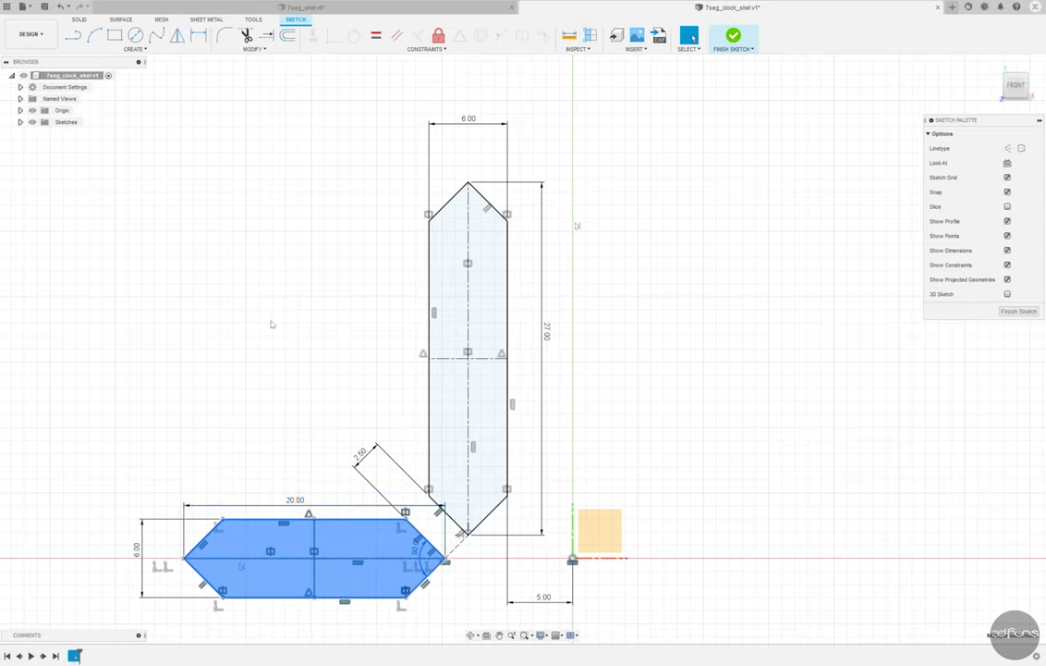
click(178, 37)
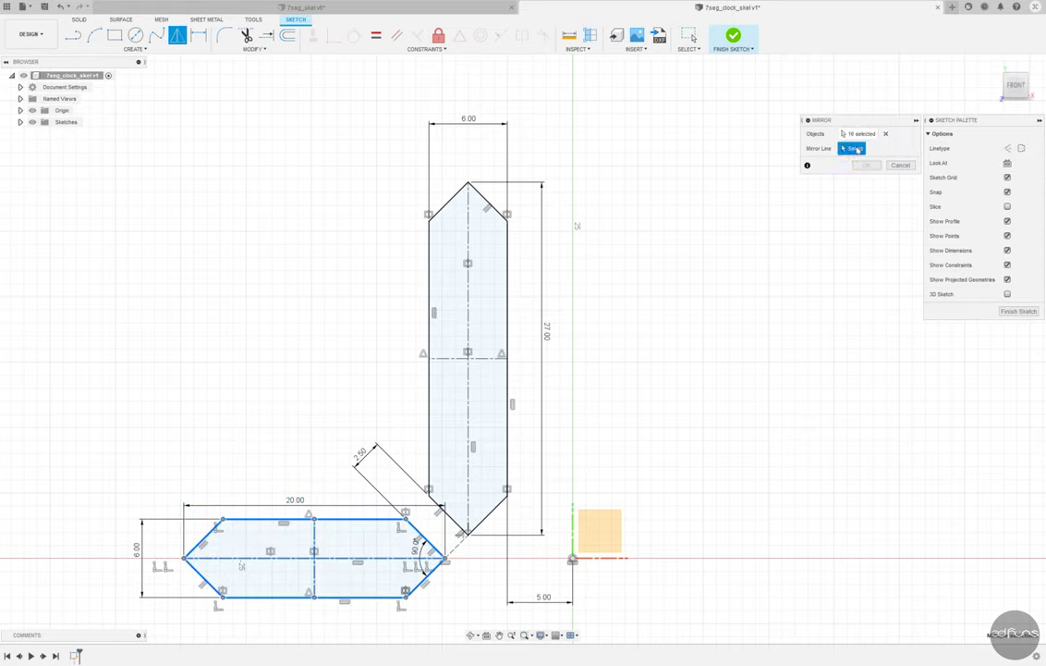
click(444, 361)
key(Escape)
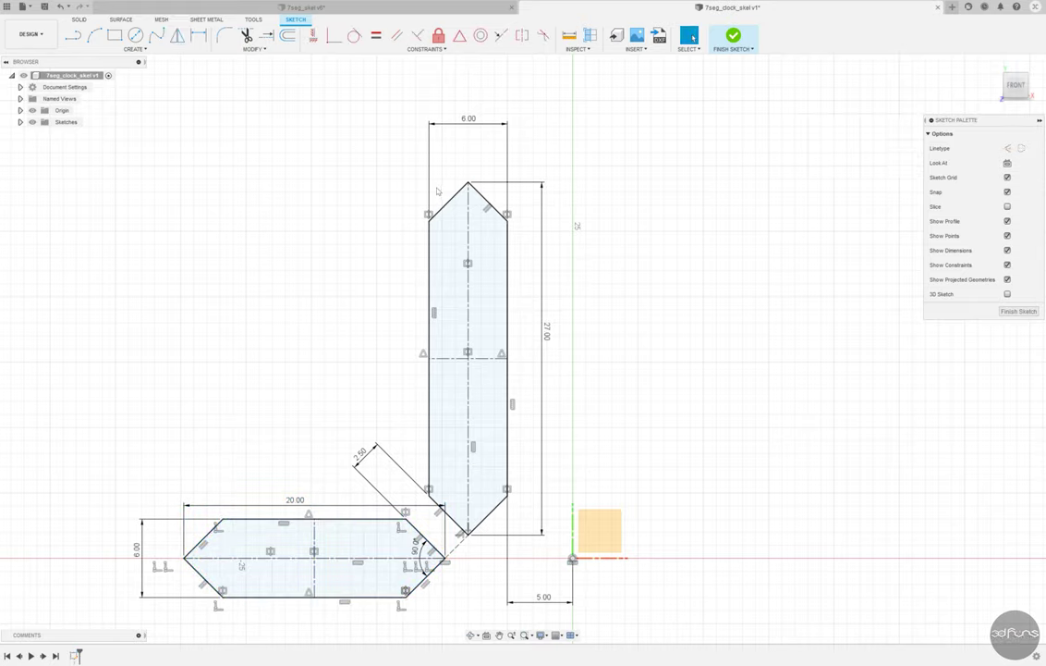
key(Return)
drag(401, 166, 541, 539)
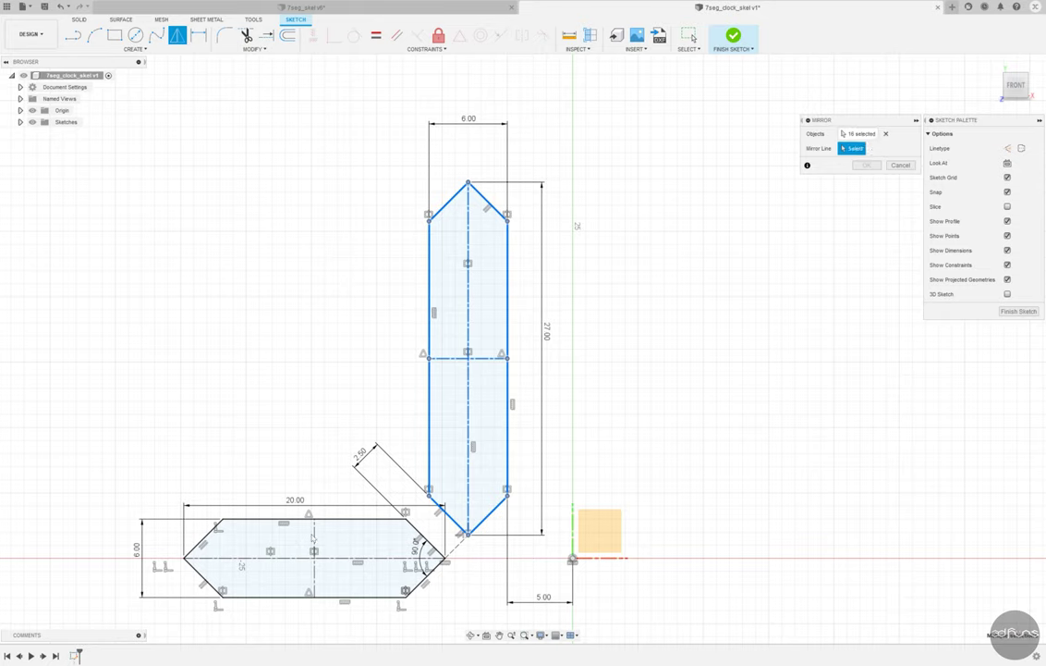
click(312, 555)
key(Return)
Step: Mirror the bottom hexagon across the uprights' horizontal centreline to create the top segment
scroll(313, 560, up, 3)
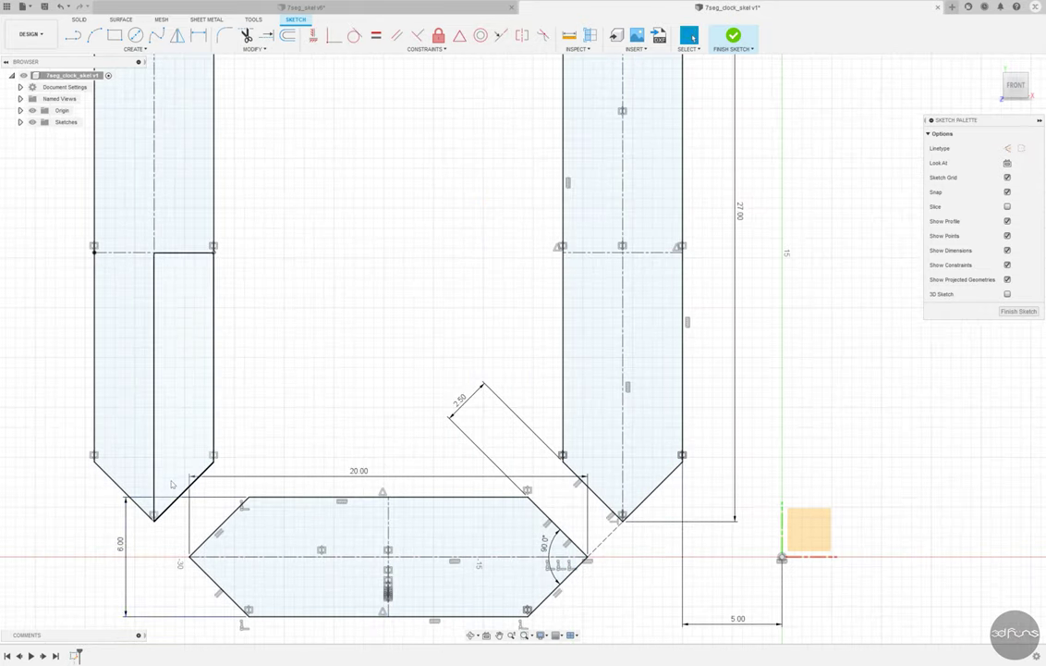
drag(176, 479, 595, 626)
scroll(481, 523, down, 3)
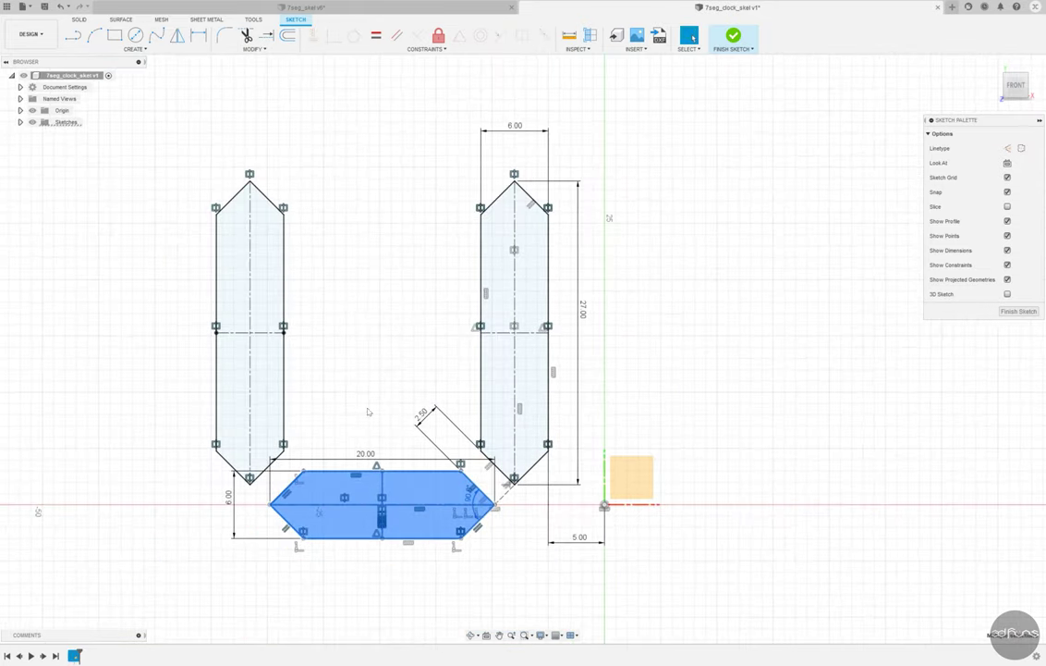
click(176, 36)
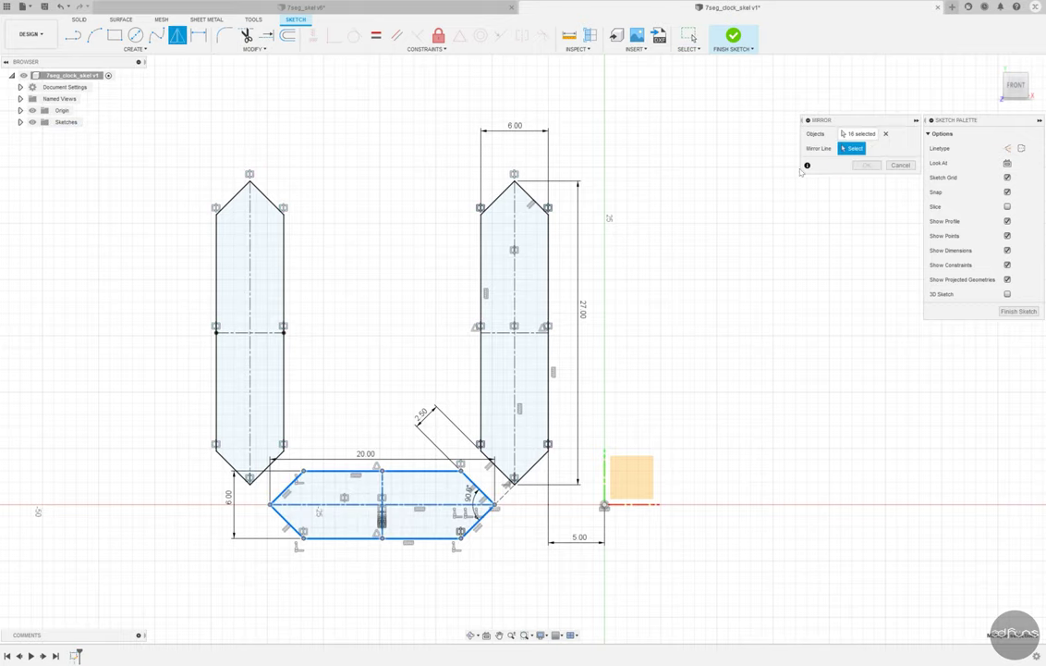
click(502, 333)
key(Return)
scroll(724, 318, down, 2)
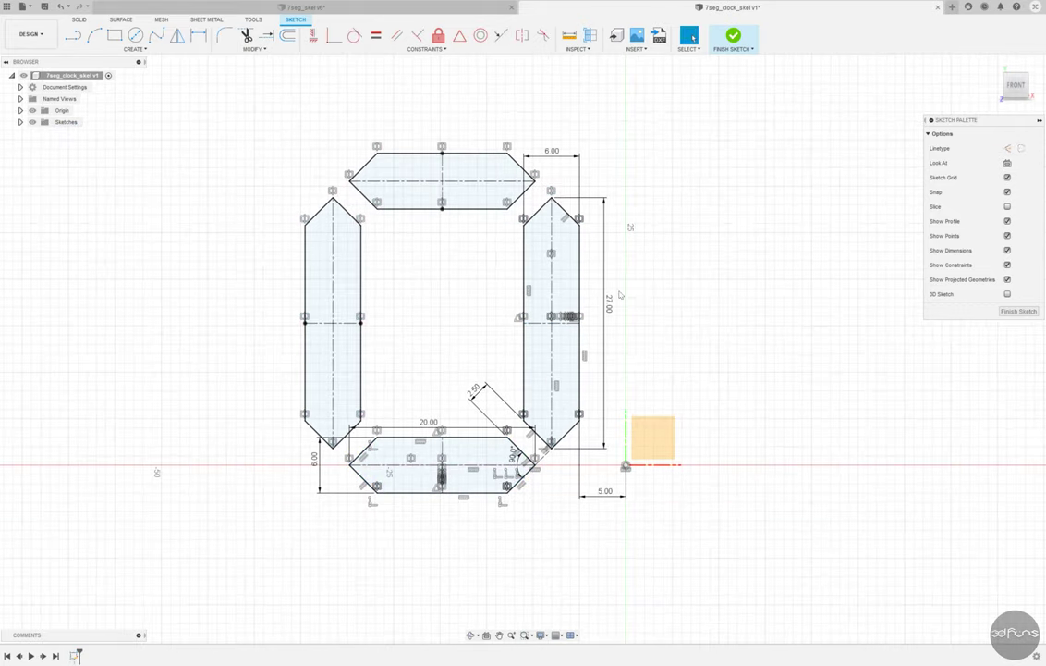
drag(191, 102, 579, 472)
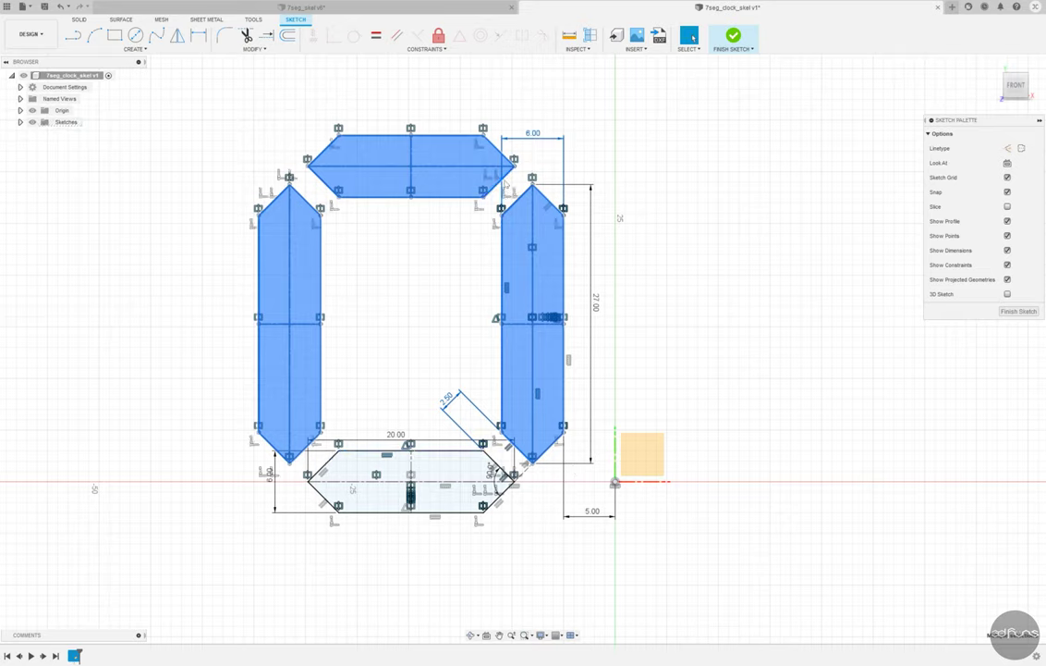
Step: Mirror the top, left and right segments across the middle hexagon's centre line to add the lower half
click(179, 36)
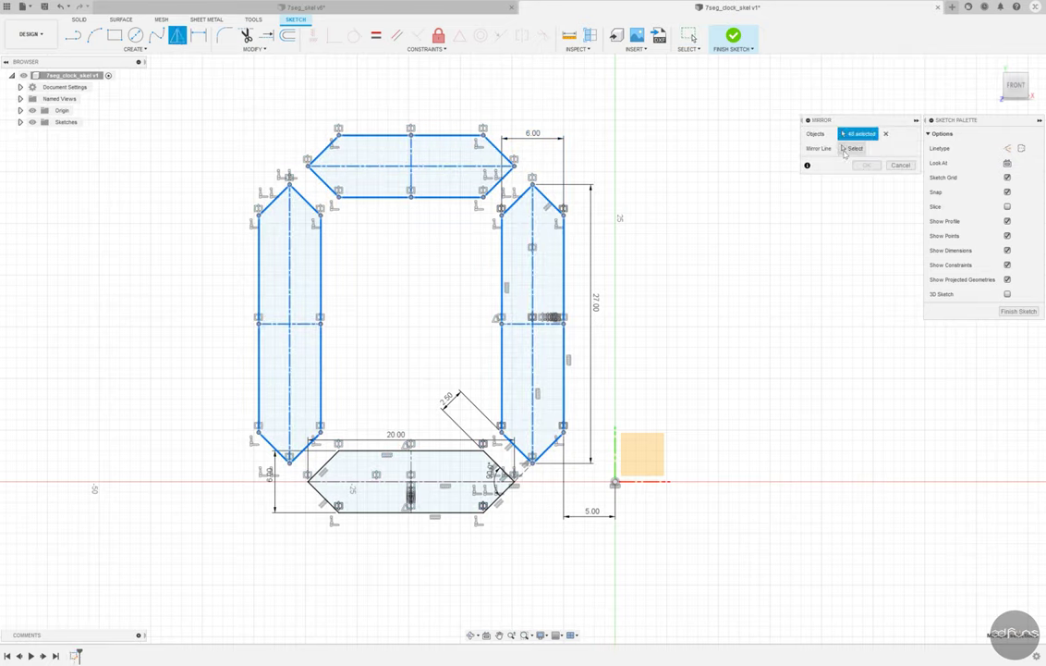
click(457, 485)
scroll(425, 292, down, 2)
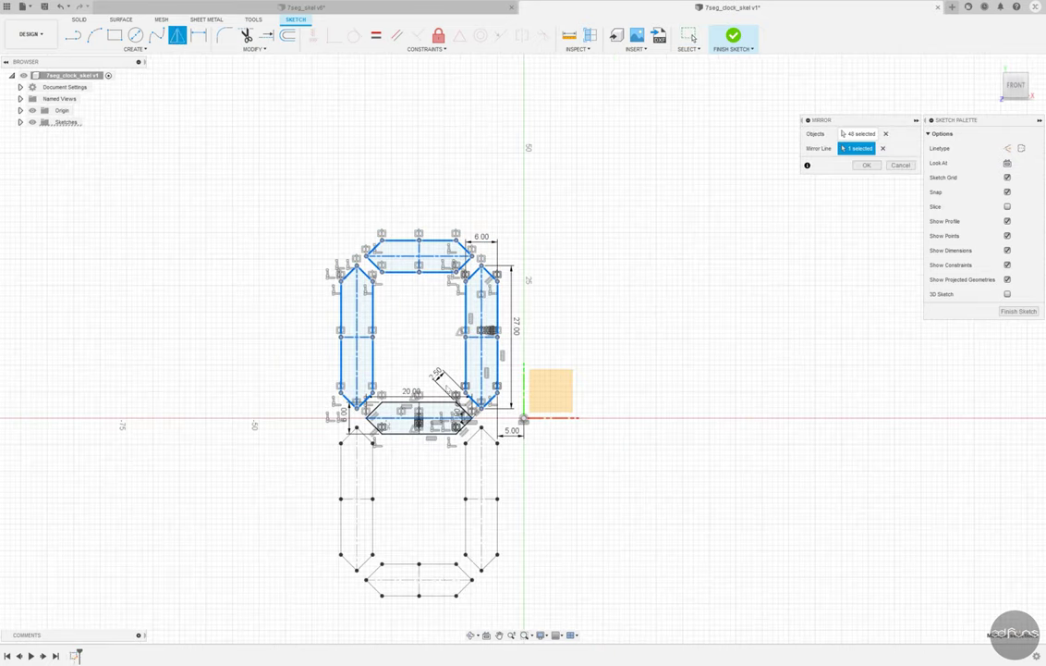
scroll(425, 292, down, 1)
key(Return)
scroll(586, 524, up, 1)
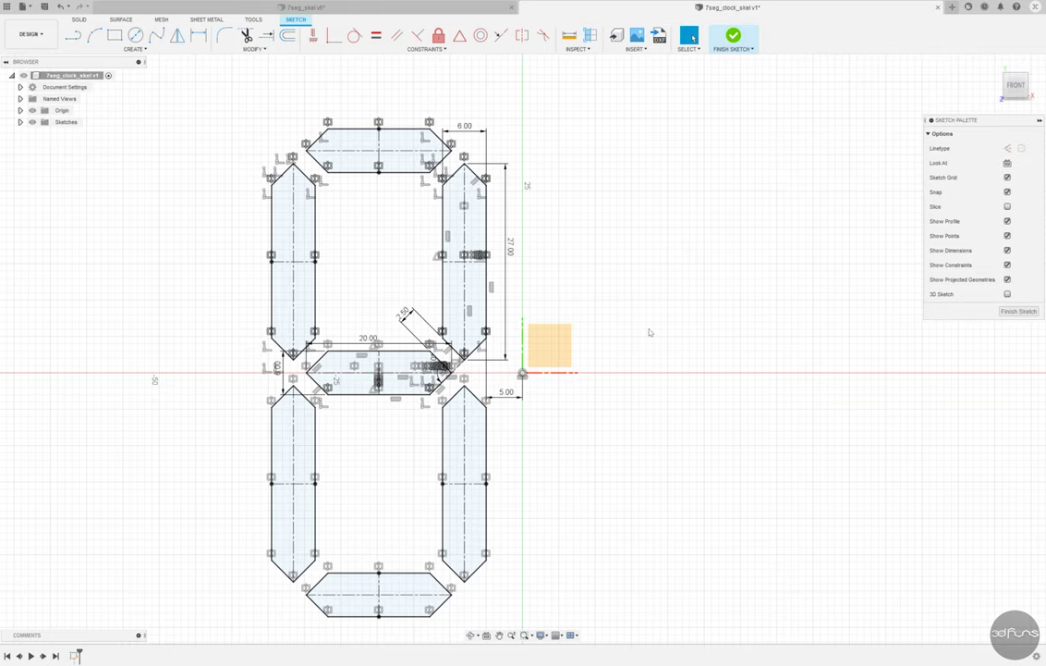
scroll(649, 332, down, 1)
click(135, 48)
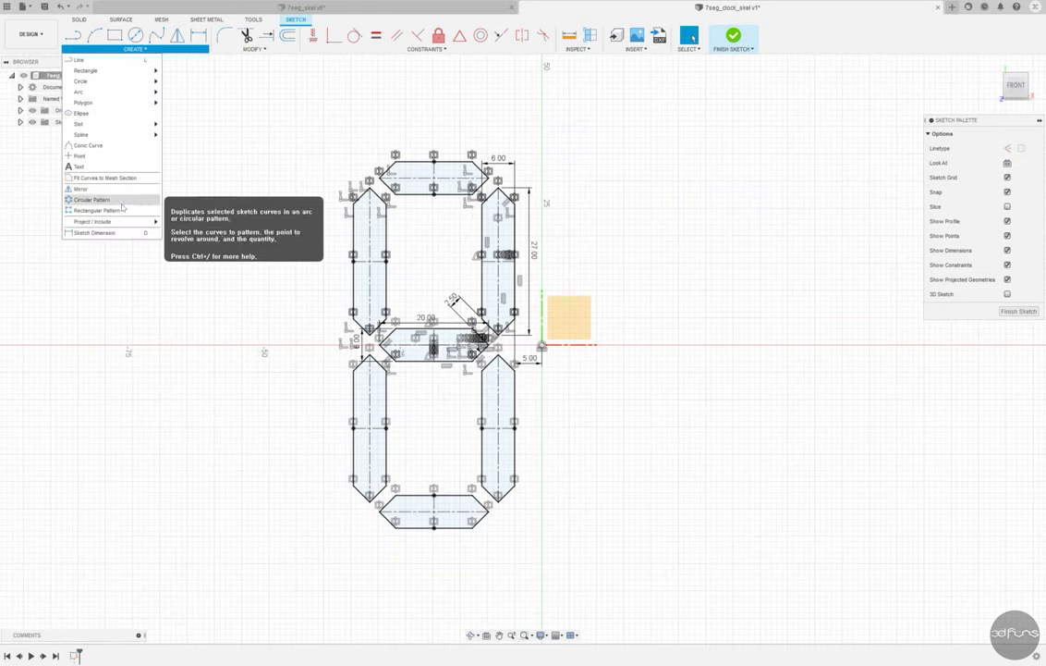
click(102, 210)
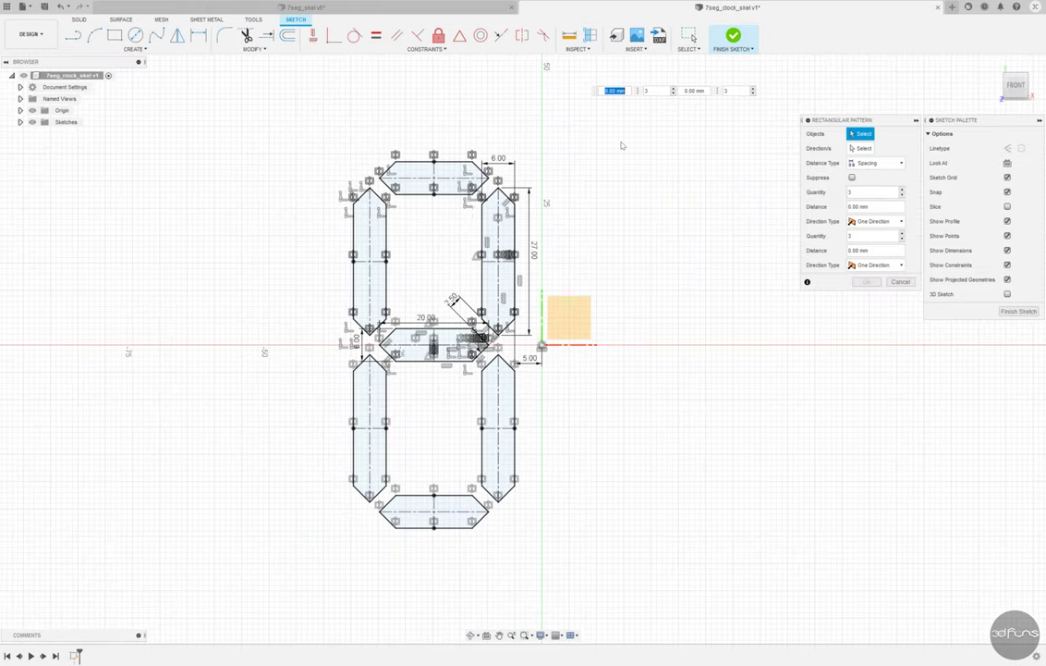
key(ctrl+a)
text(-35)
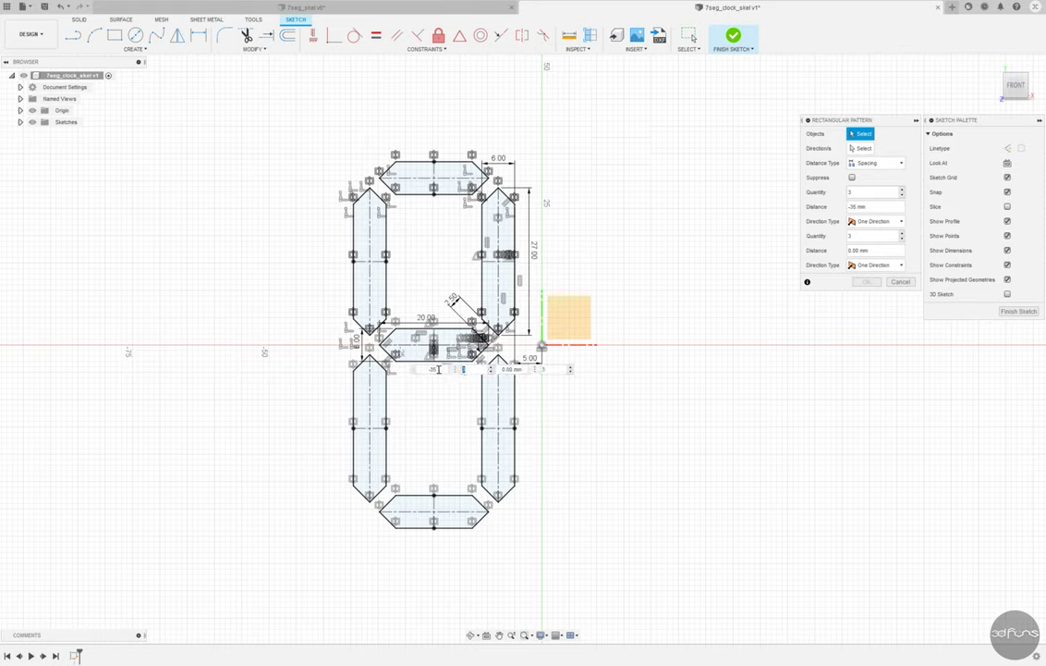
text(2)
click(862, 148)
click(434, 345)
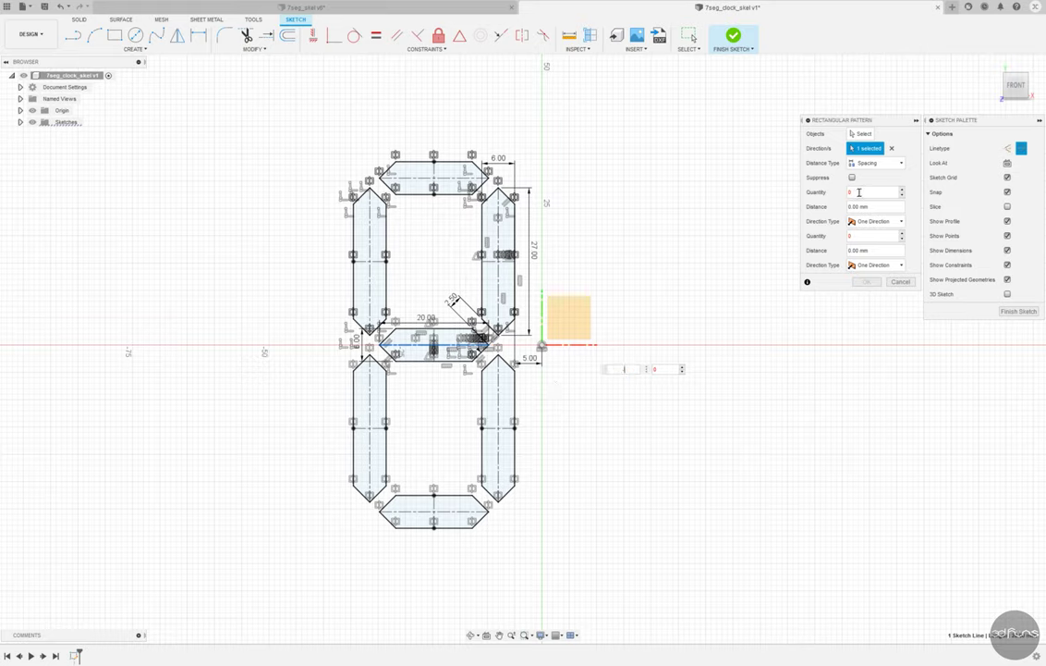
click(624, 369)
key(Tab)
text(2)
click(863, 135)
scroll(383, 203, down, 2)
drag(513, 493, 513, 493)
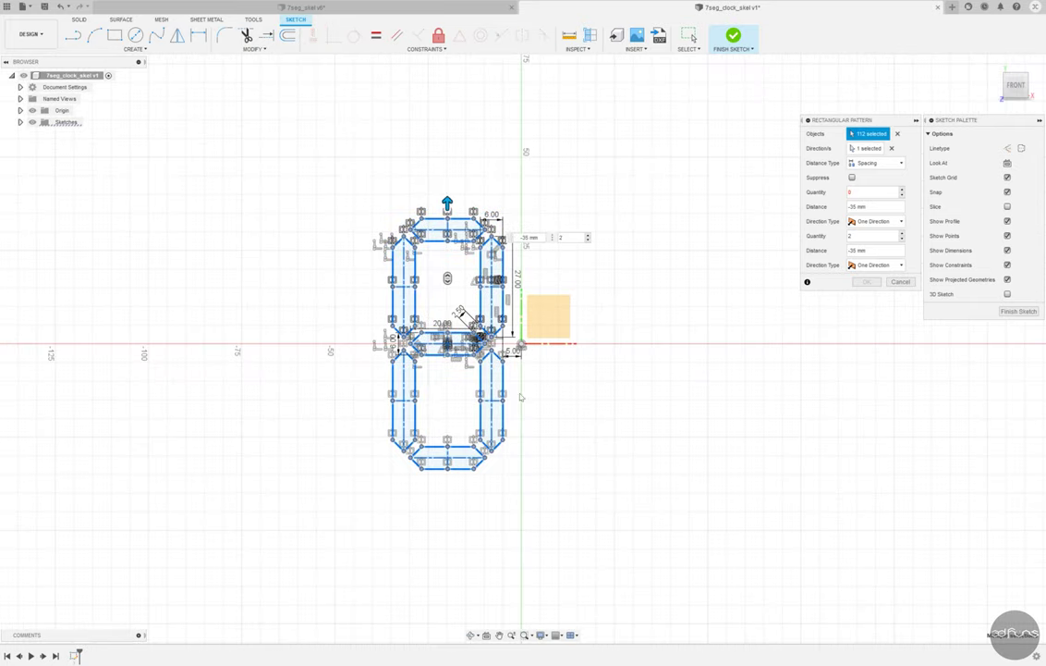
scroll(537, 282, up, 2)
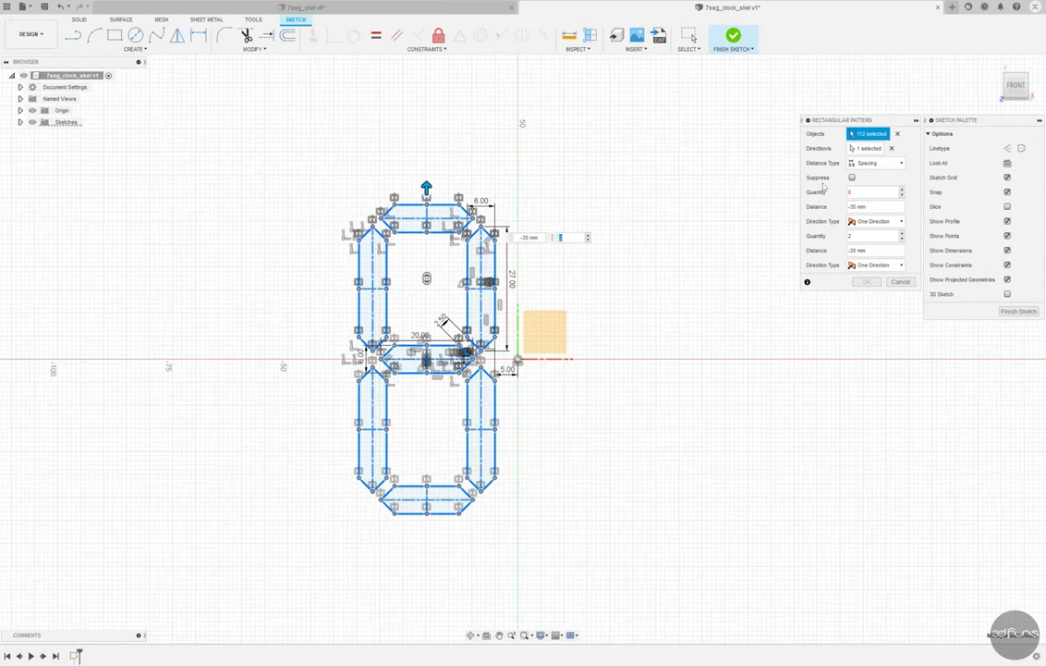
click(866, 148)
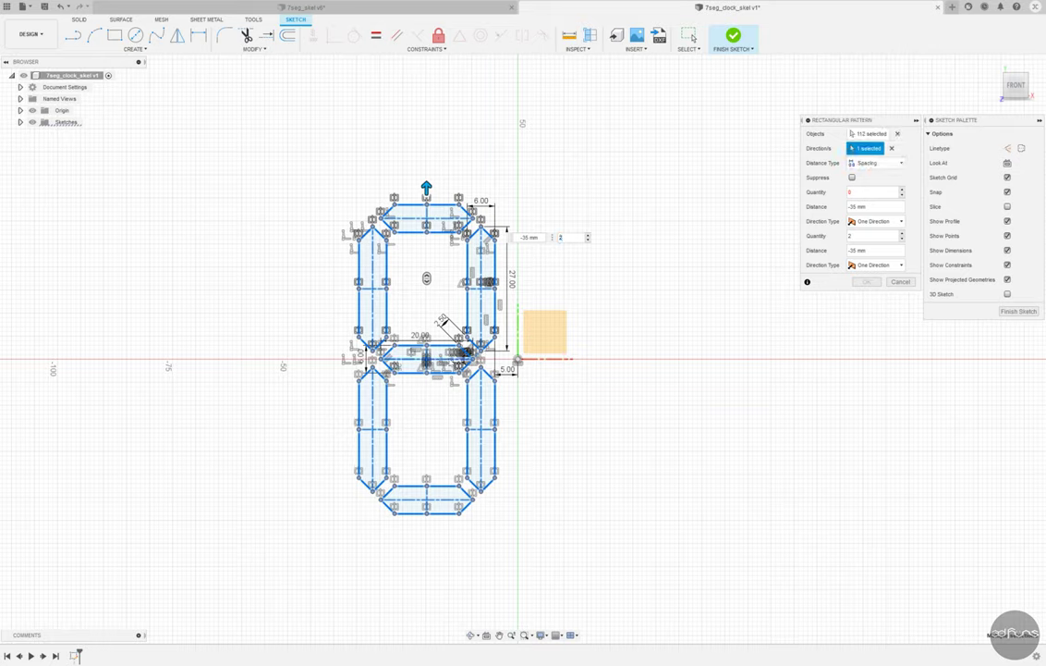
click(418, 340)
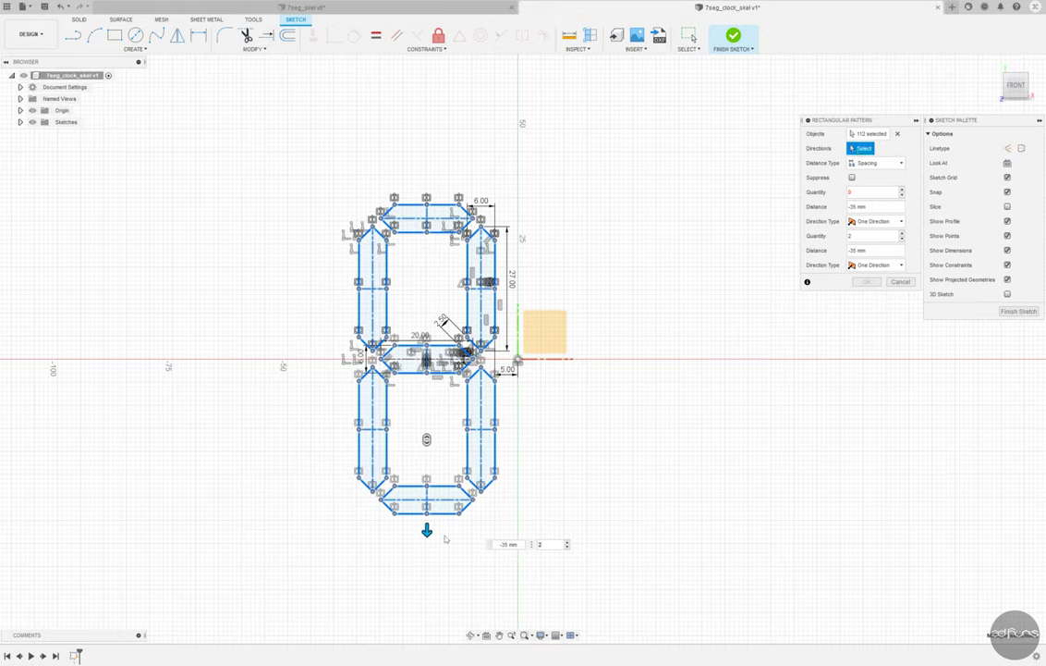
key(Tab)
click(898, 134)
click(897, 283)
Step: Rectangular-pattern the digit to the left with quantity 2 and 35 mm spacing
drag(297, 150, 505, 533)
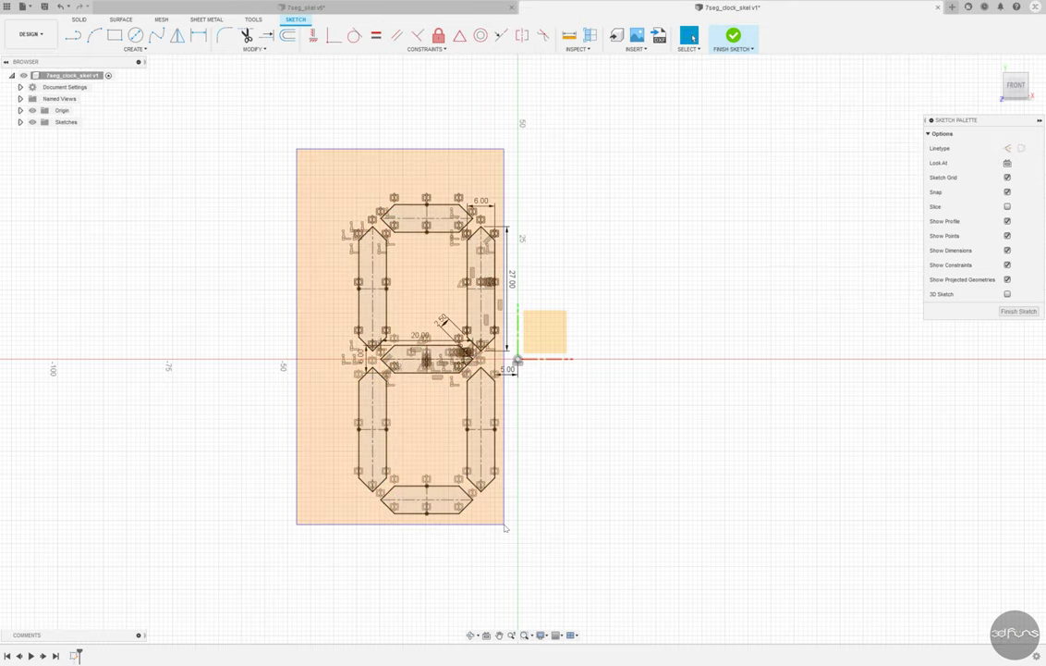
click(135, 49)
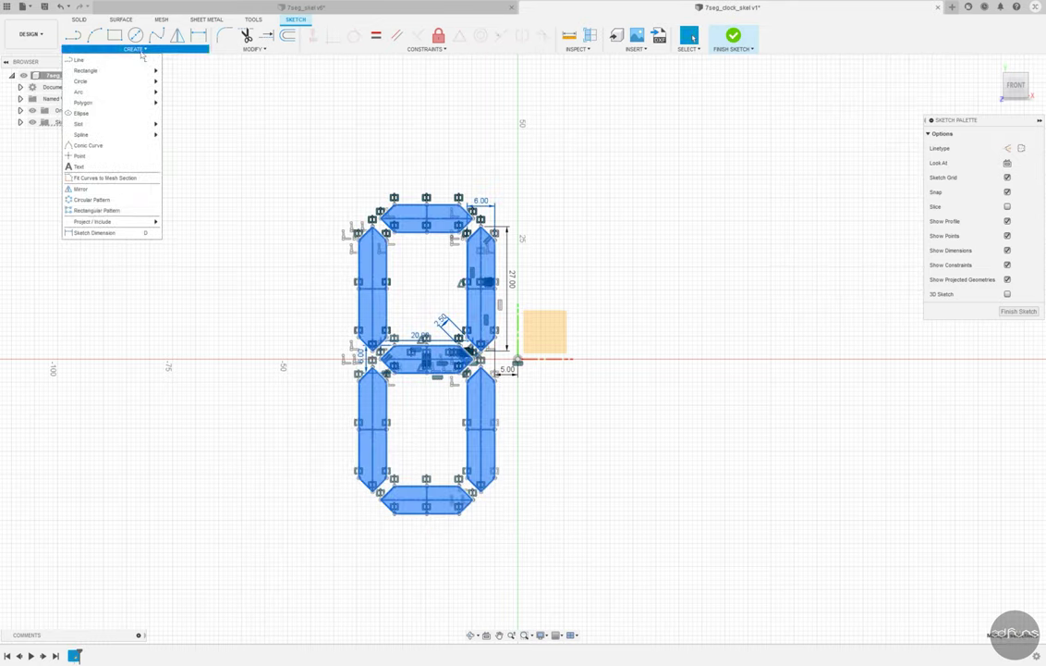
click(96, 210)
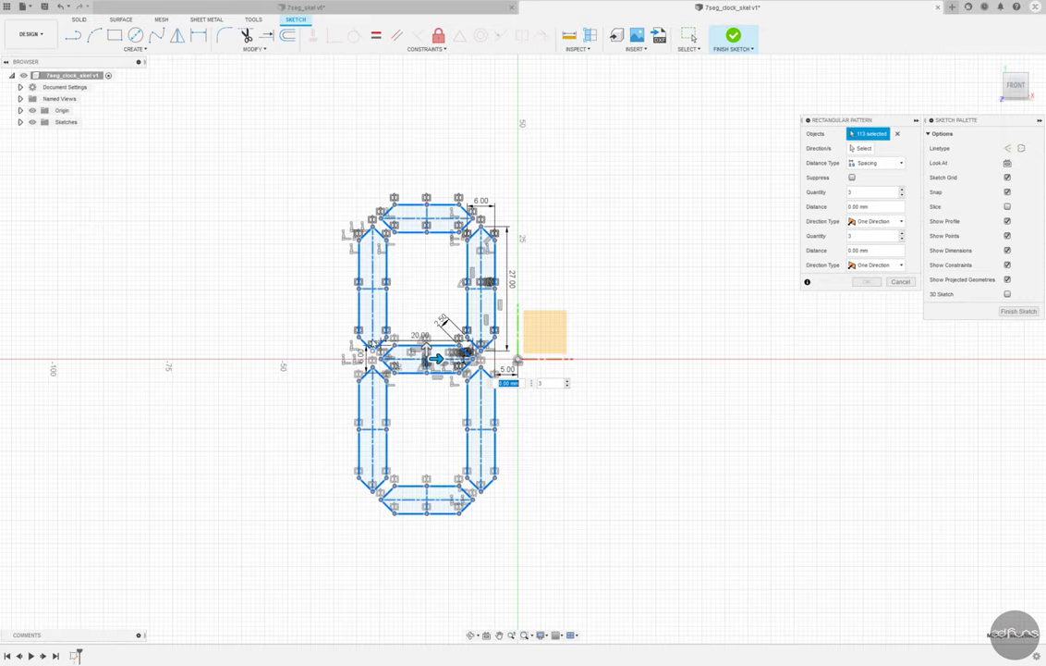
drag(436, 358, 177, 360)
text(2)
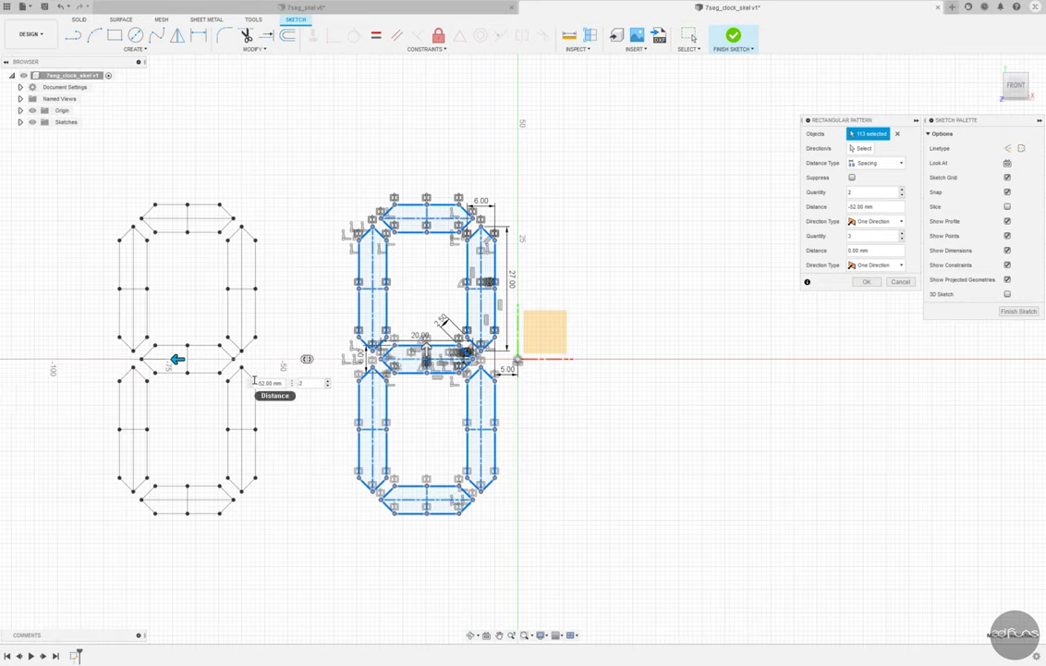
key(Tab)
text(35)
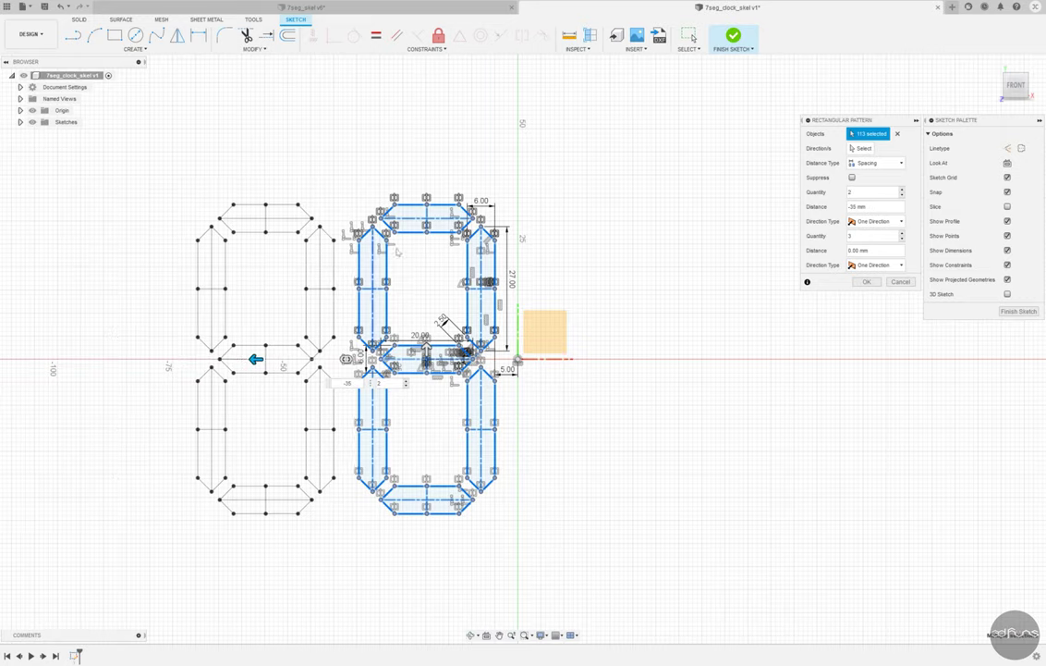
click(855, 283)
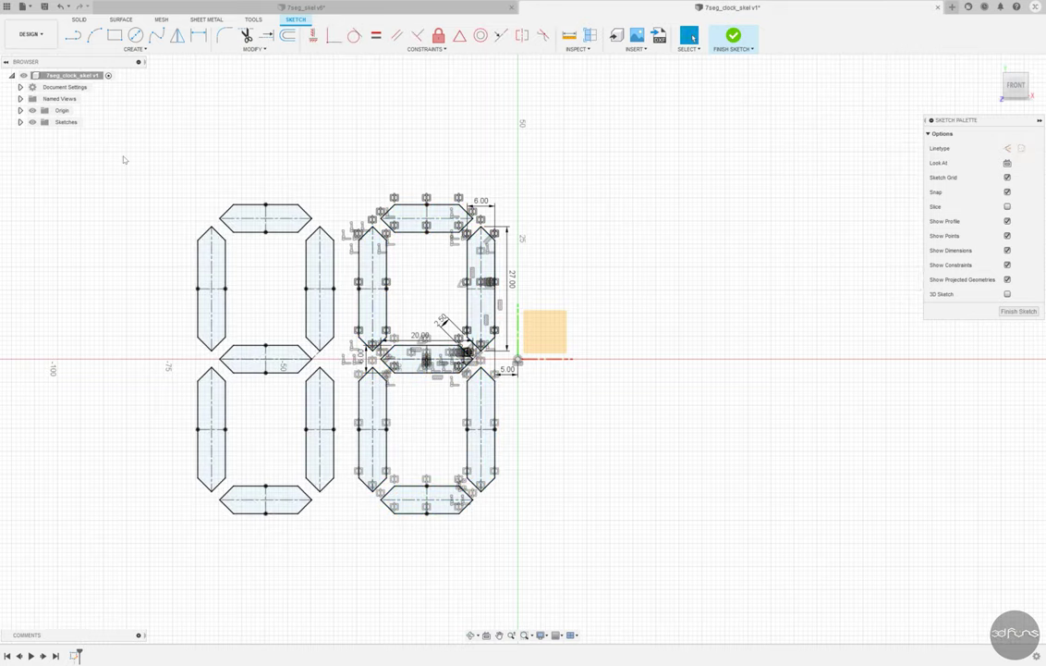
drag(111, 145, 513, 545)
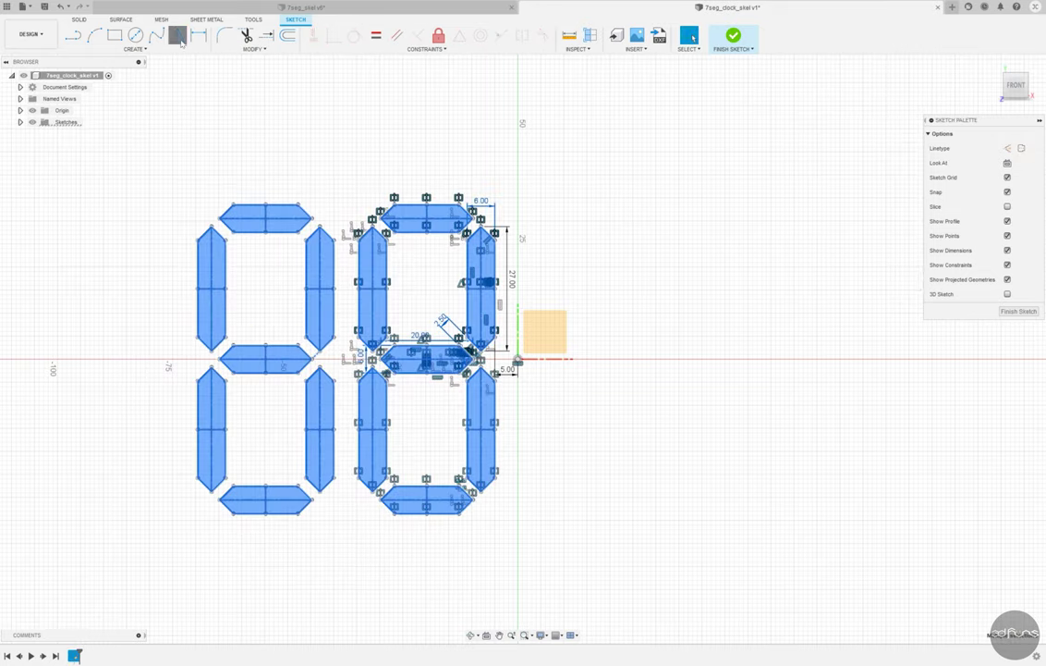
Step: Mirror both digits across the vertical axis to make four digits
click(177, 36)
shift+middle_drag(518, 370, 532, 351)
click(529, 328)
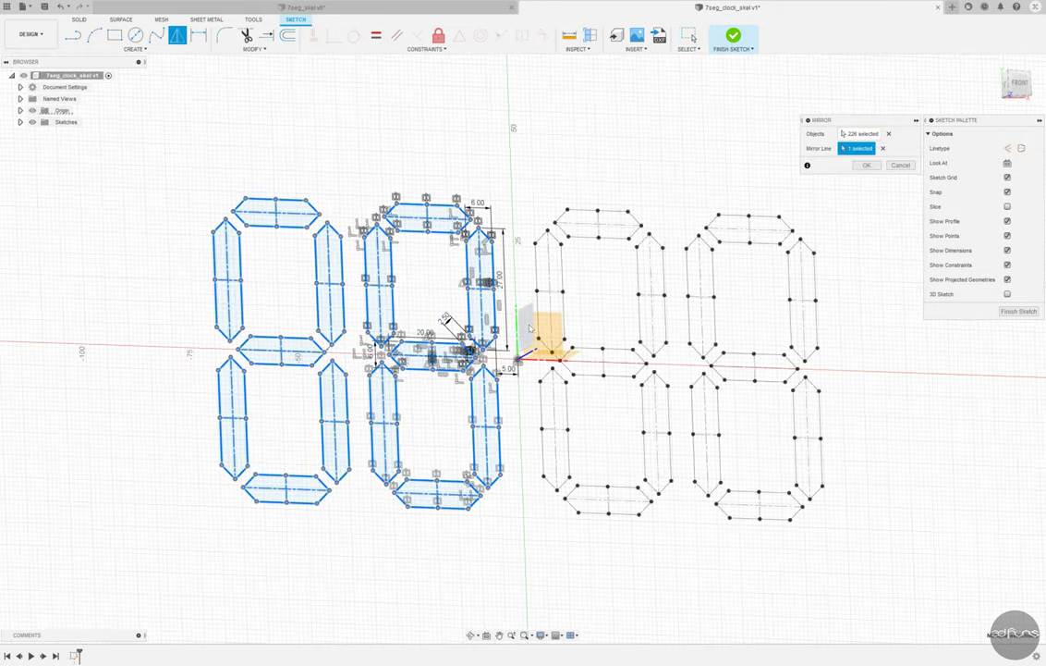
key(Return)
shift+middle_drag(703, 132, 724, 158)
Step: Finish the digit sketch, return to the home view and save a new version
click(733, 37)
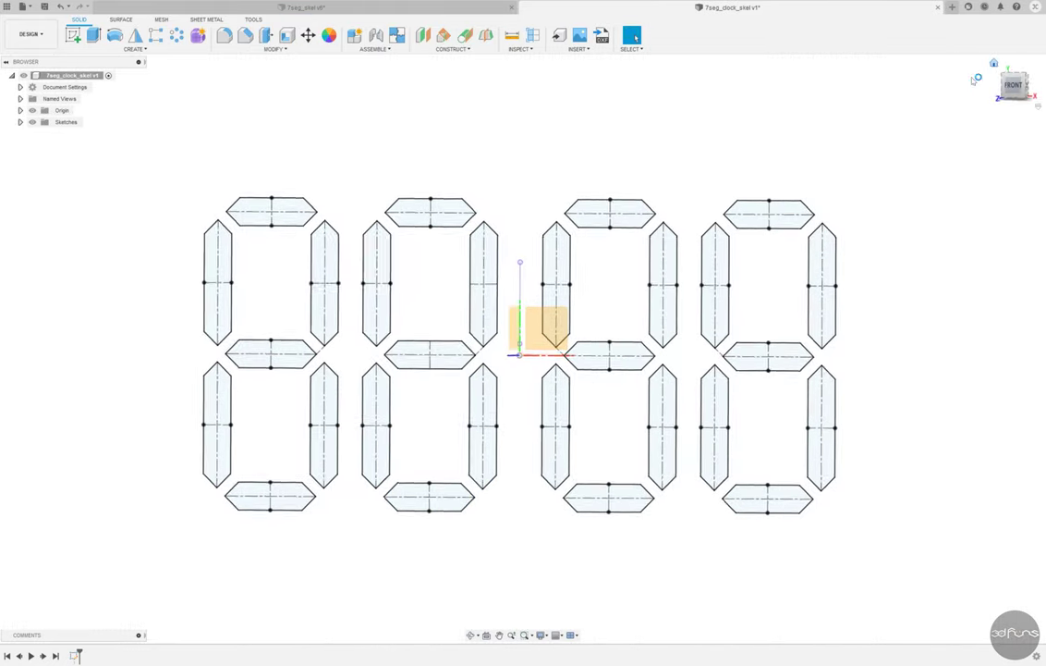
click(993, 63)
click(44, 7)
key(Return)
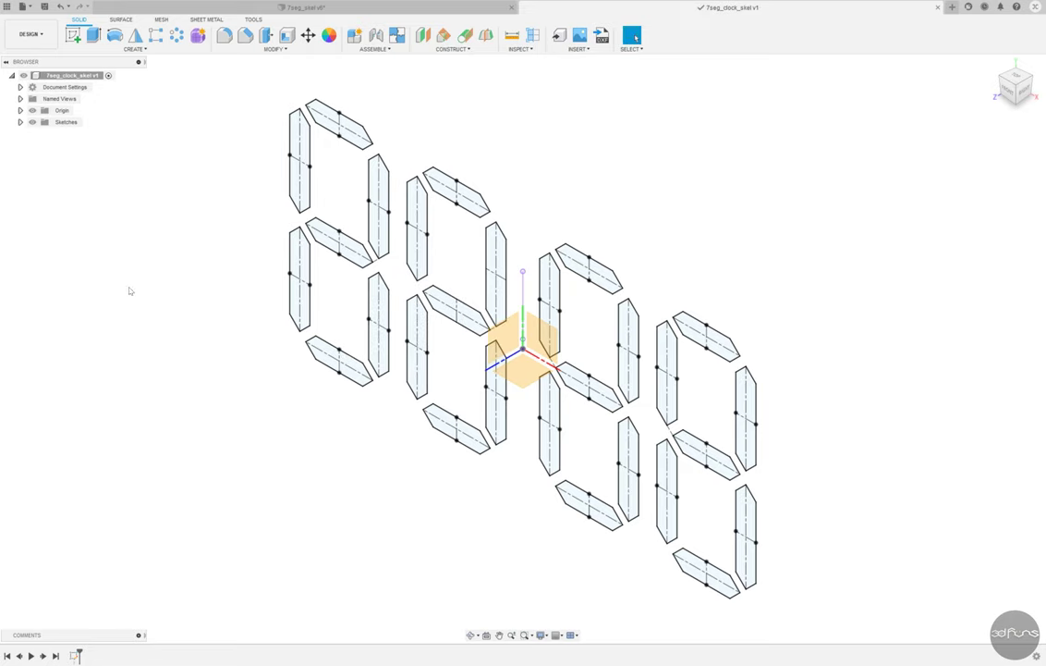
Step: Start a front-plane sketch and draw a 7 mm diameter circle above the origin
click(73, 36)
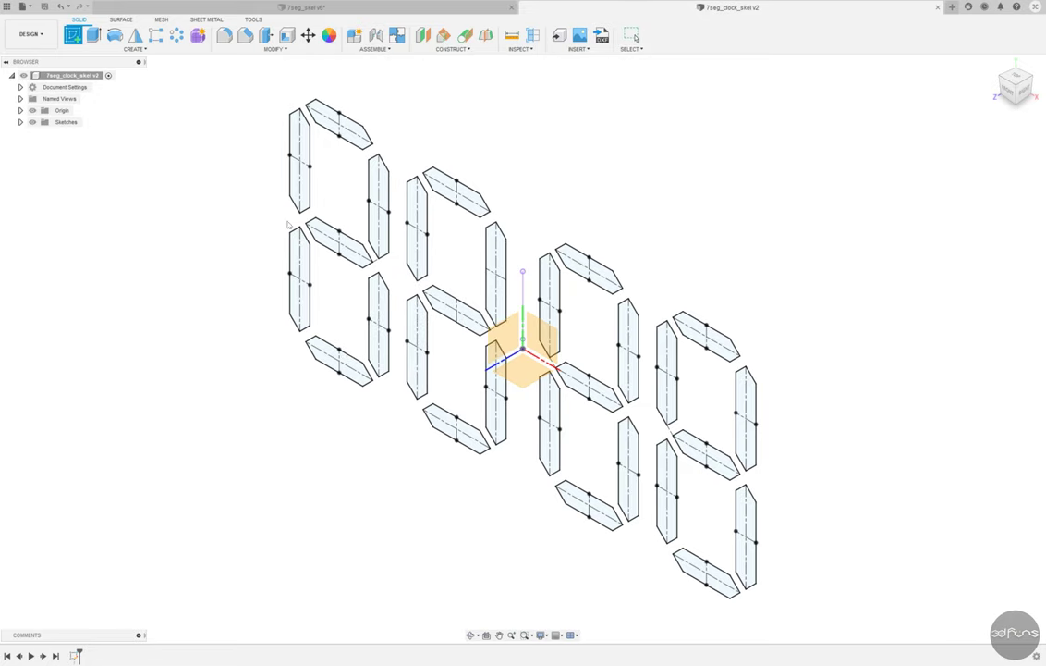
click(135, 36)
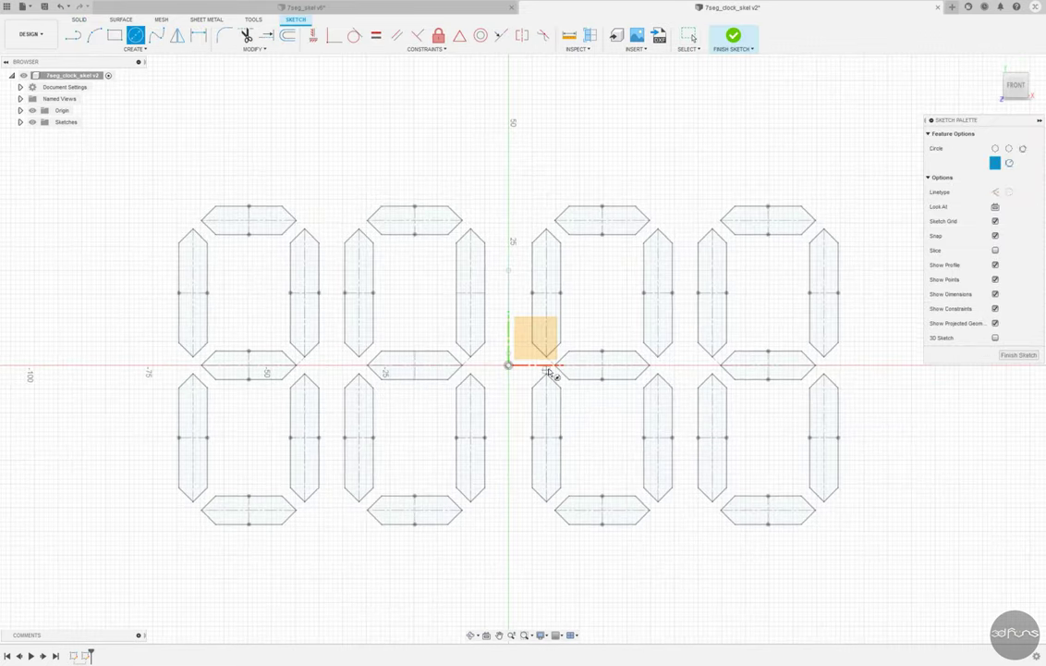
click(509, 313)
text(7)
key(Return)
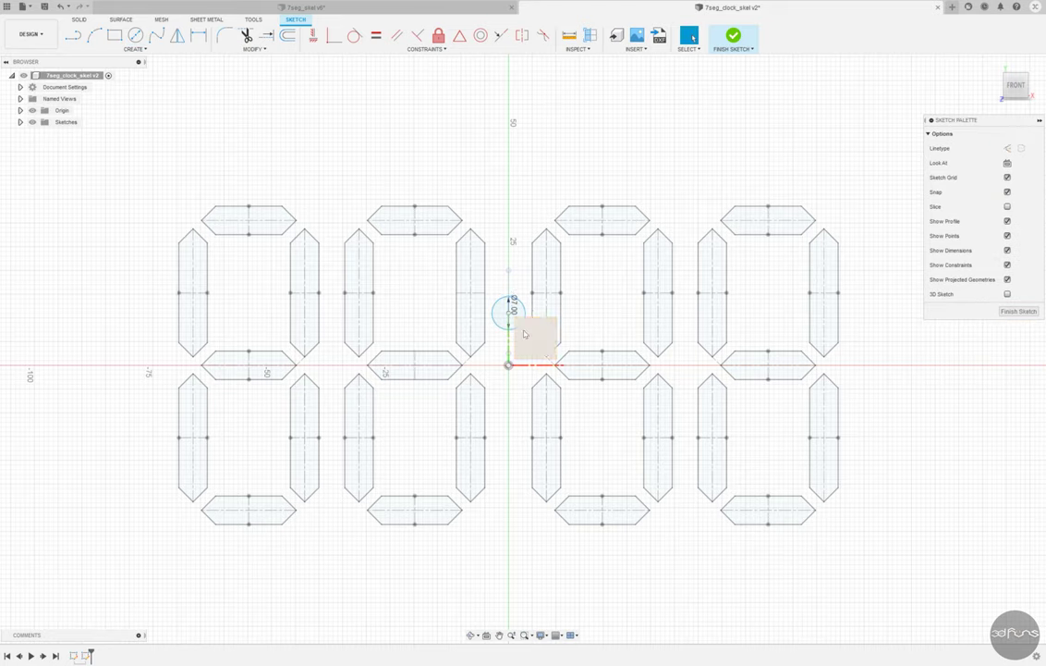
scroll(524, 330, up, 2)
Step: Align the circle vertically with the origin and dimension its centre 10 mm above it
click(313, 35)
click(502, 378)
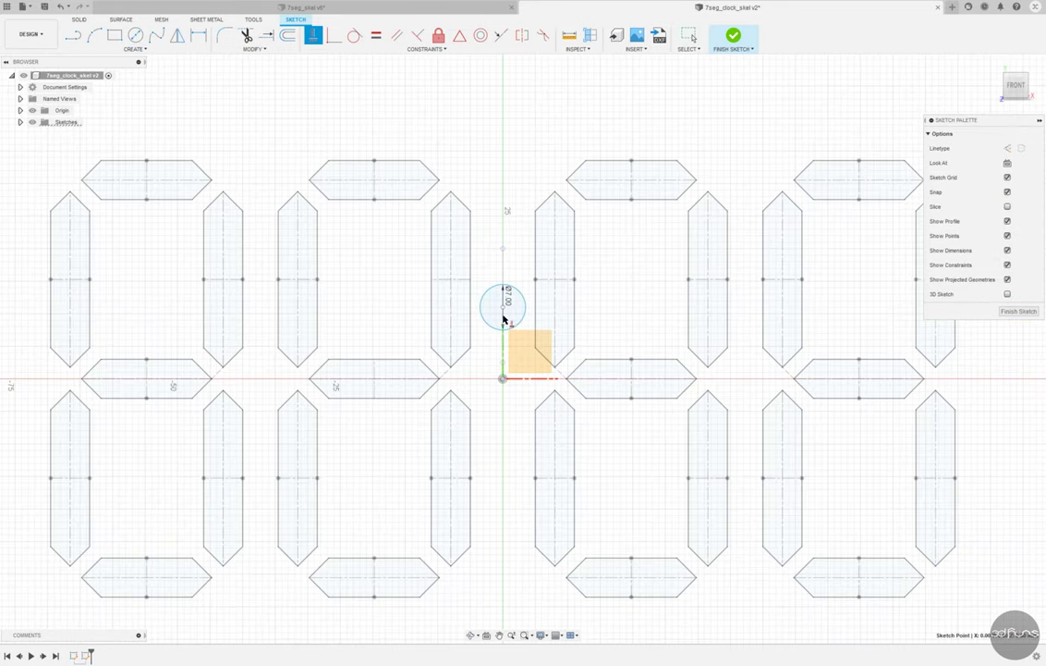
key(d)
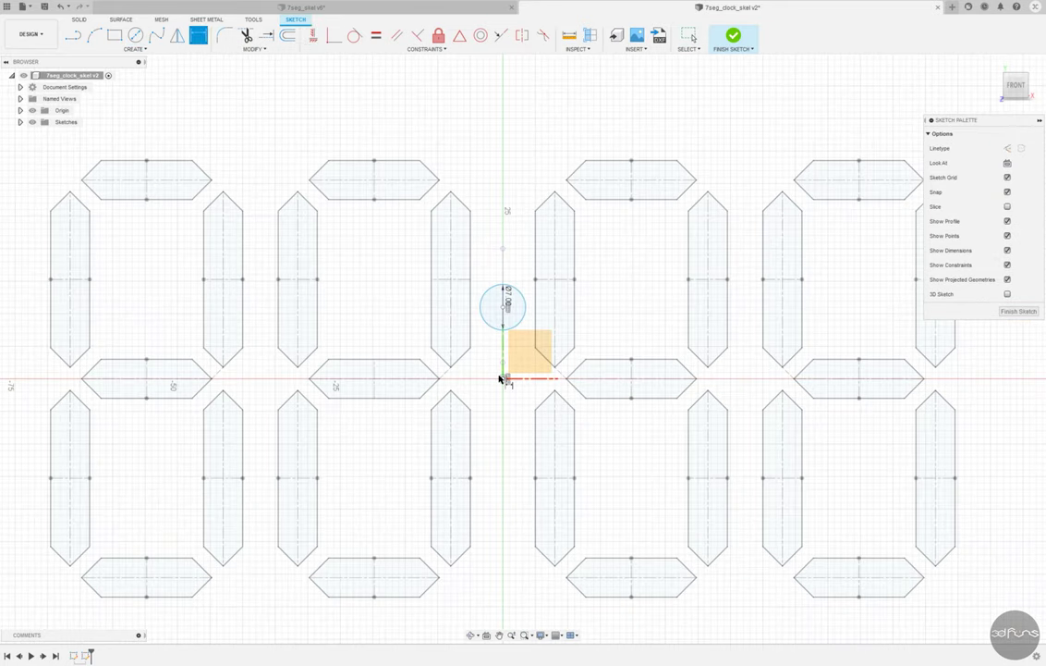
click(504, 379)
click(503, 306)
click(636, 343)
text(10)
key(Return)
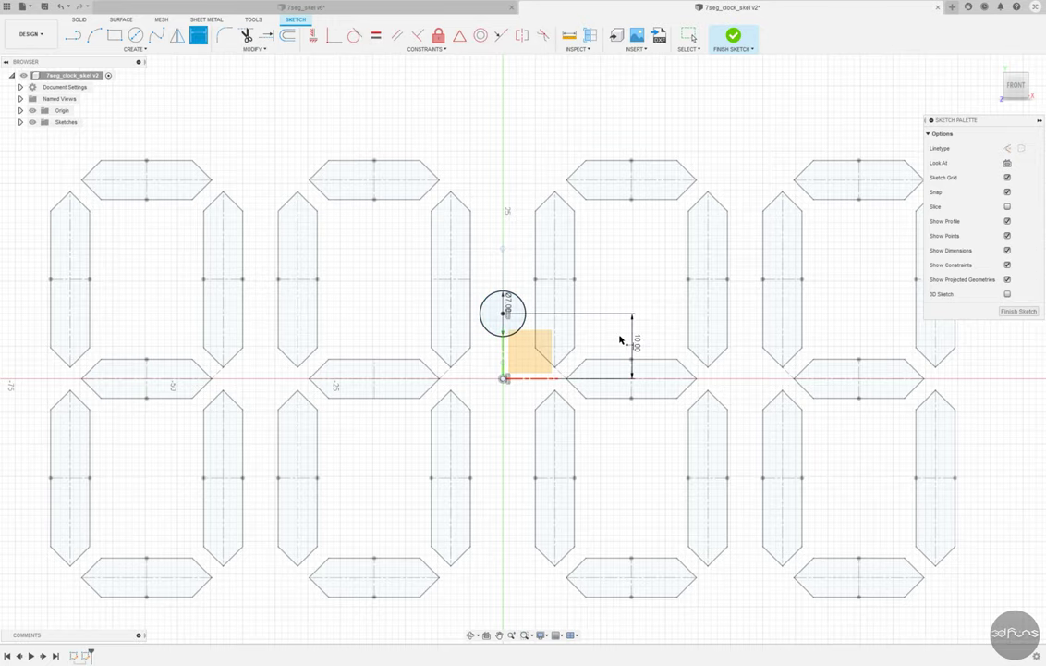
key(Escape)
Step: Mirror the circle below the horizontal axis and finish the sketch
click(177, 35)
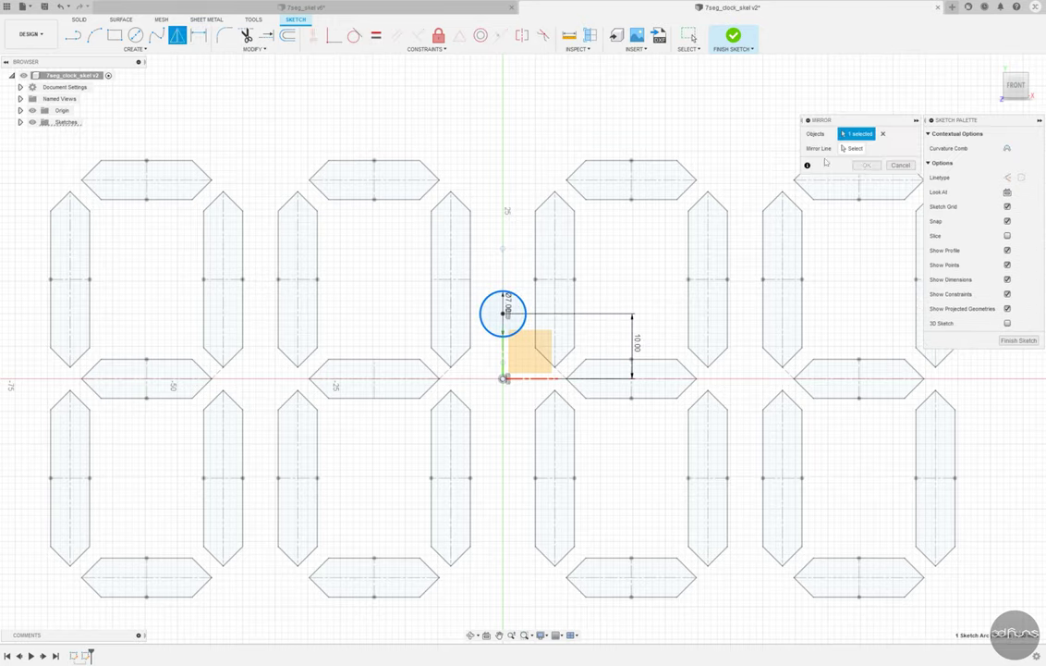
click(453, 382)
shift+middle_drag(453, 382, 933, 192)
click(866, 165)
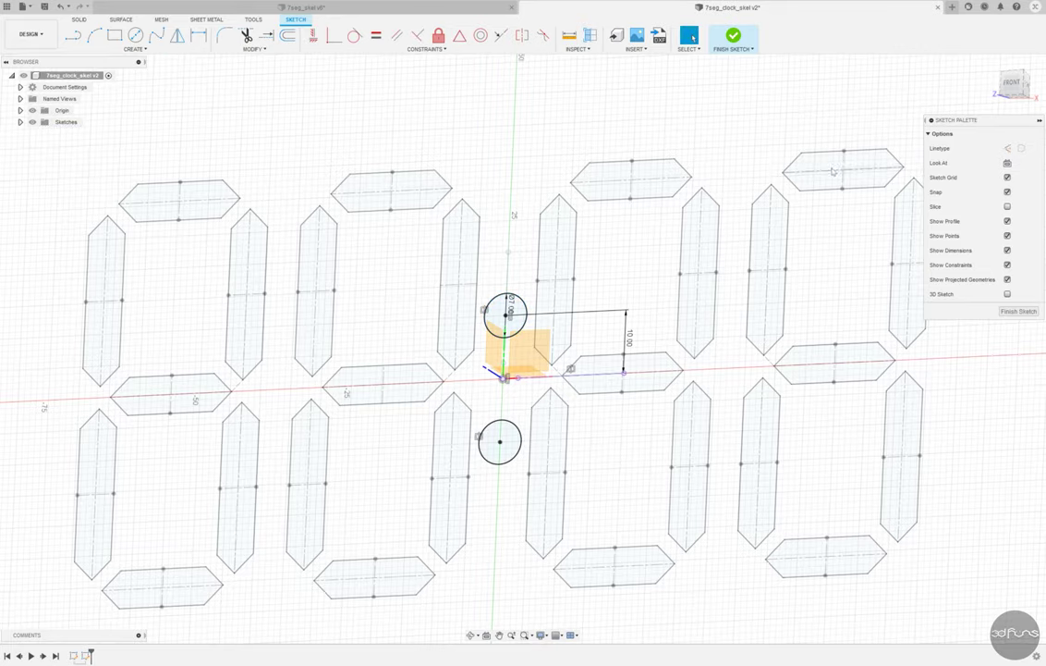
click(733, 37)
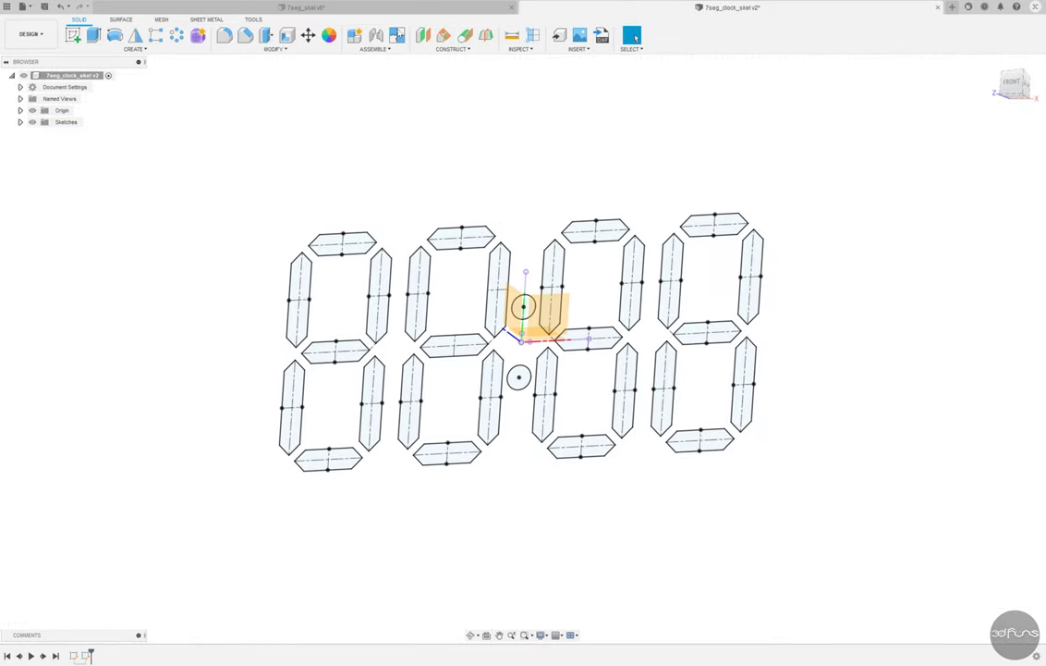
Step: Create an offset plane from the front plane and start a new sketch on it
click(422, 35)
click(546, 311)
text(10)
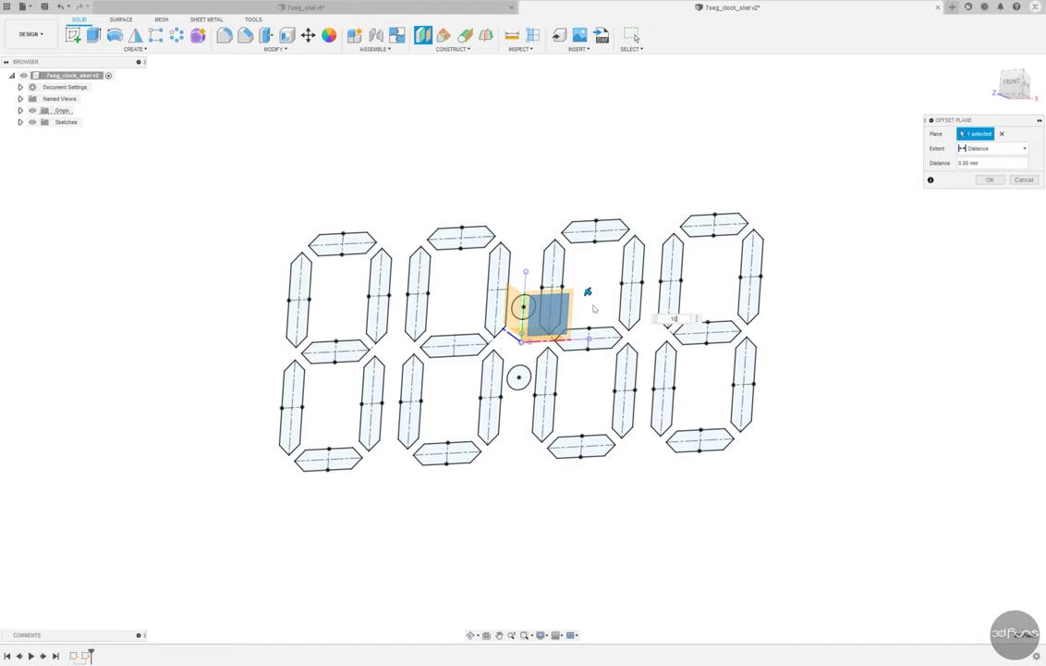
key(Return)
click(72, 35)
click(541, 305)
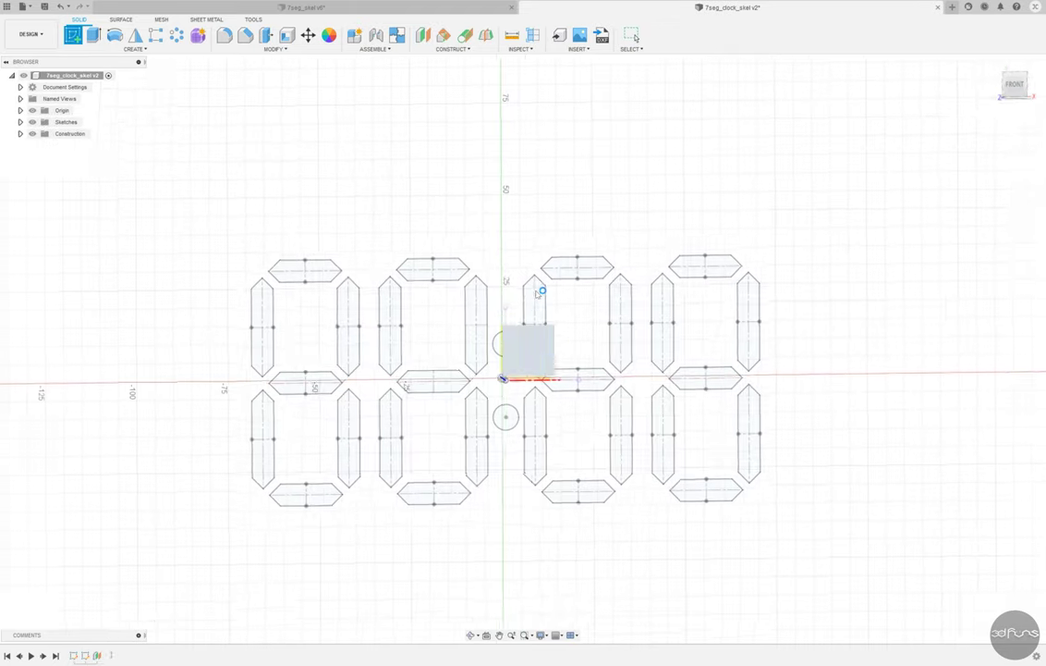
click(118, 49)
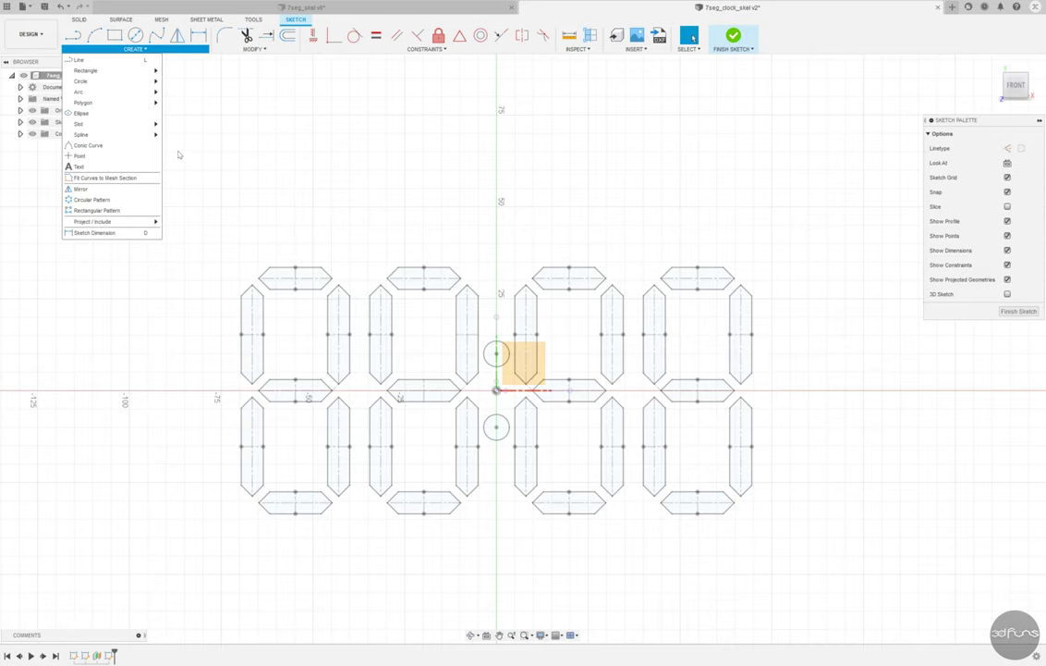
Step: Project the segment edges of the two left digits (top, upper-left, lower-right, upper-right, bottom) into the sketch
click(184, 222)
scroll(308, 296, up, 2)
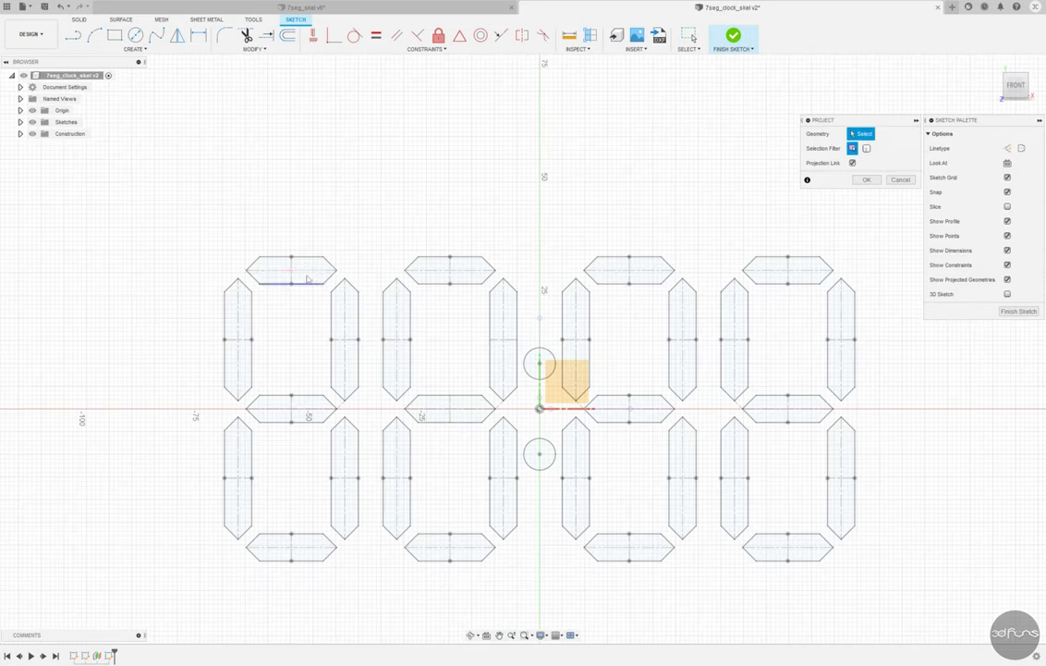
click(300, 258)
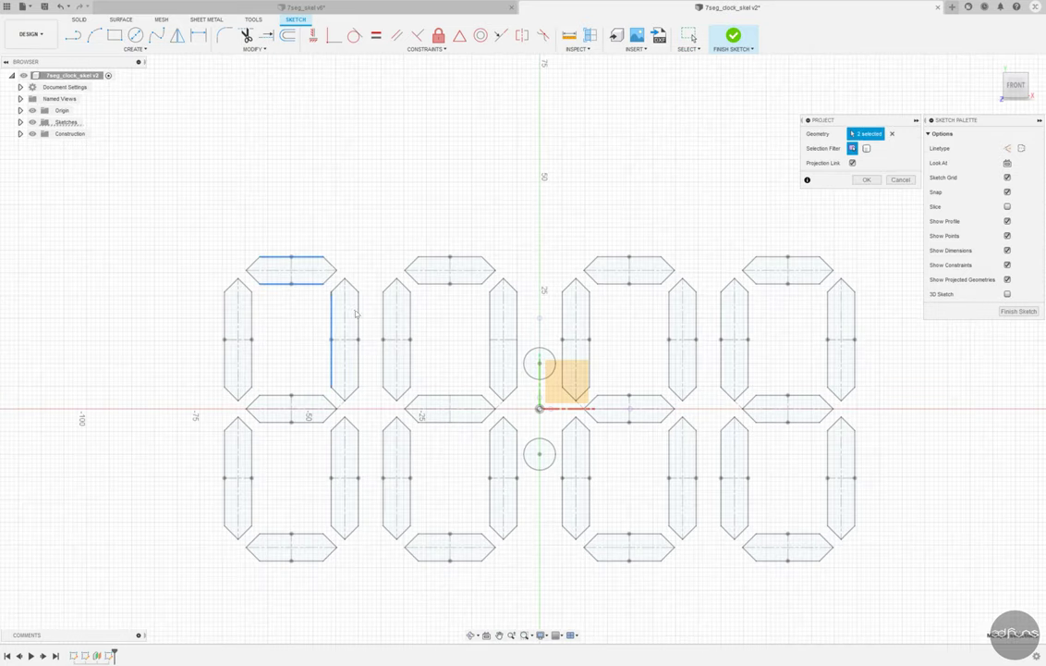
click(223, 324)
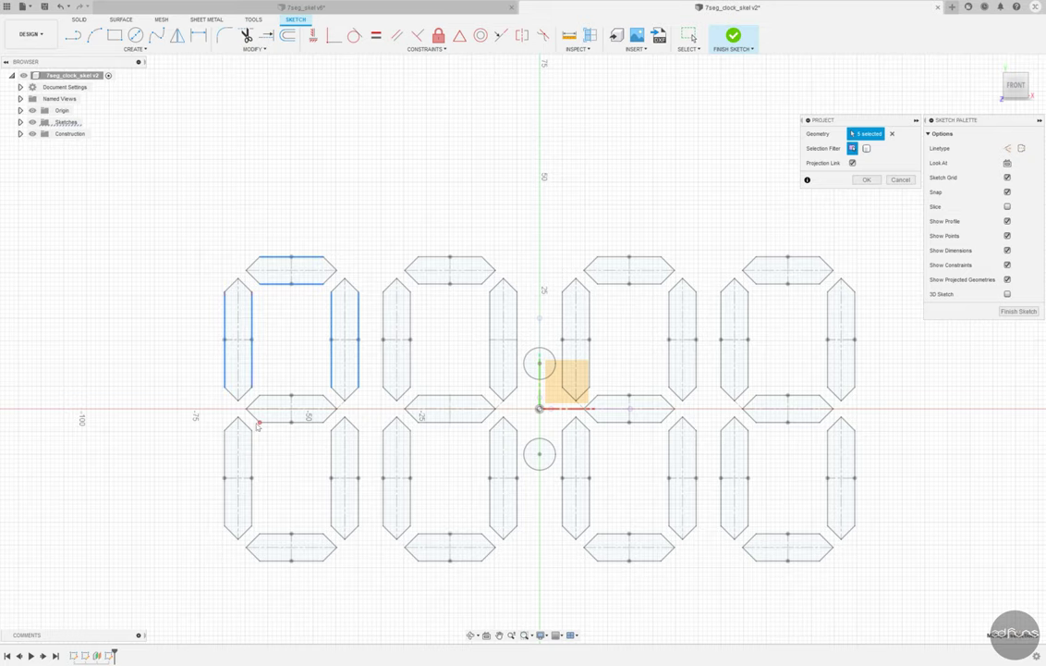
scroll(258, 424, up, 1)
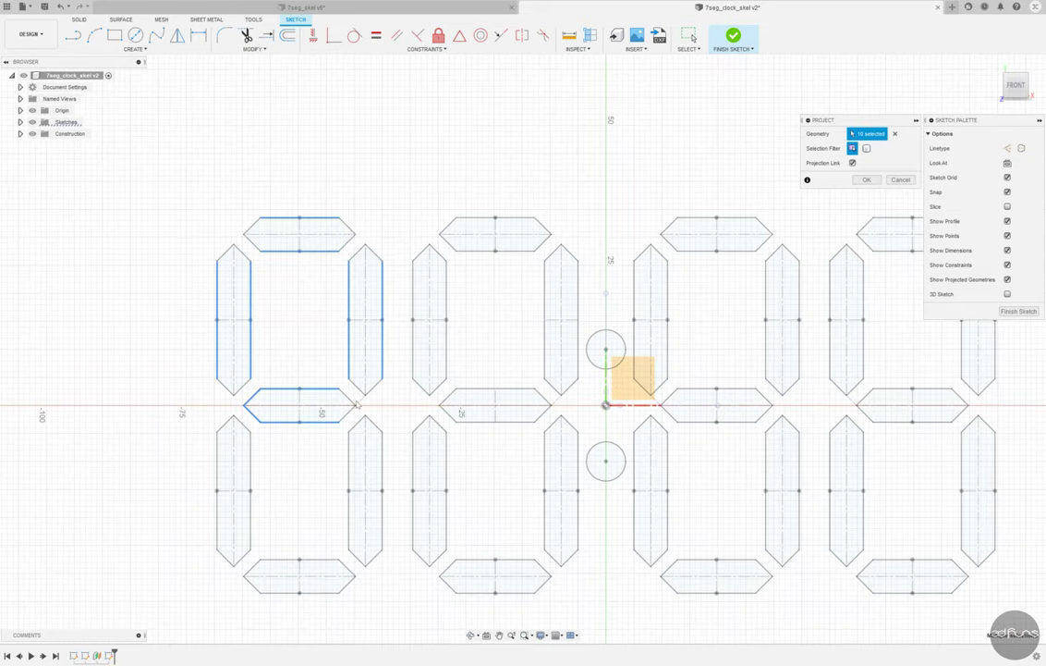
click(348, 447)
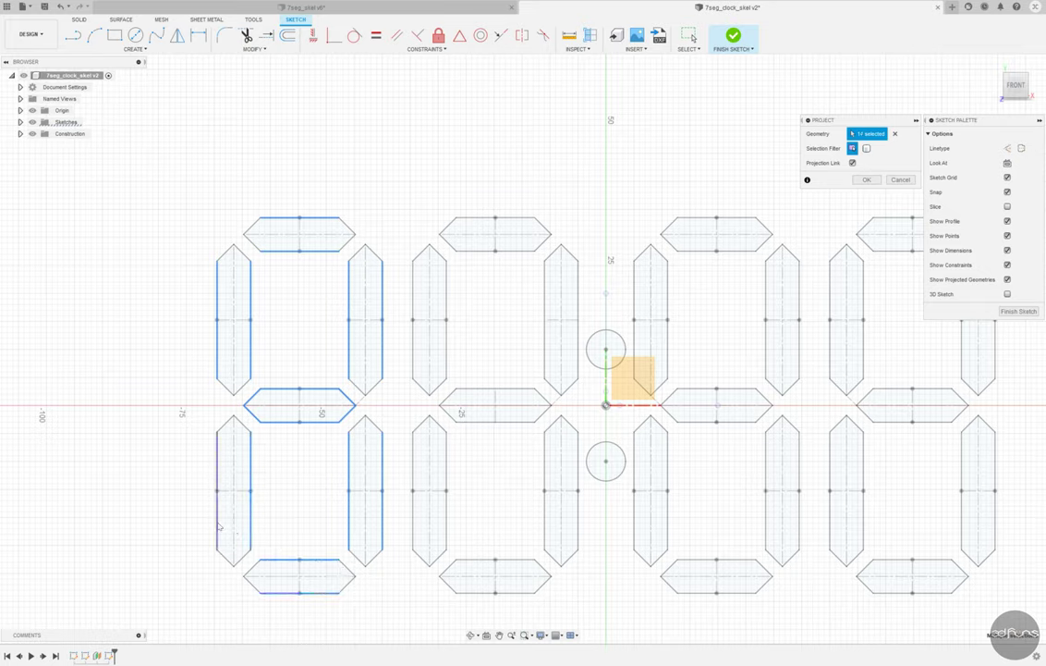
click(462, 233)
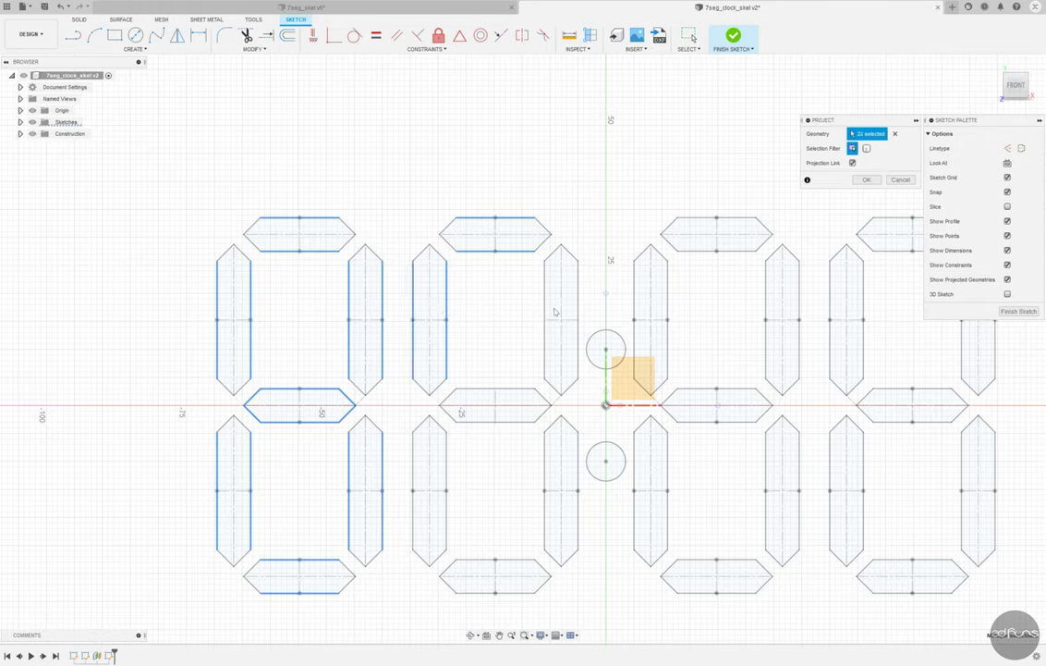
click(555, 311)
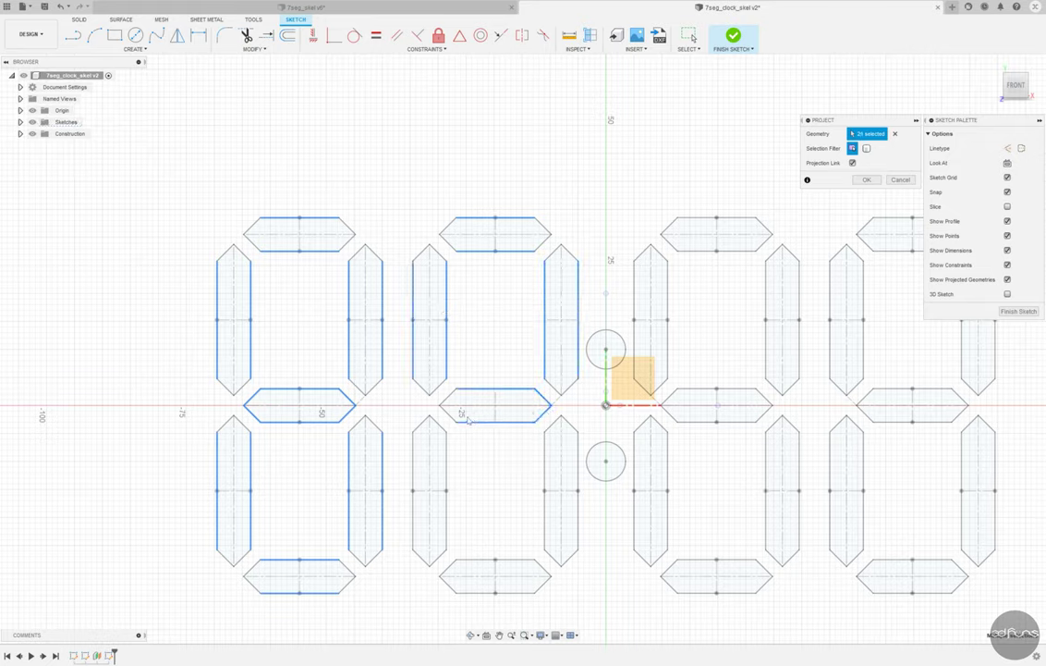
click(481, 597)
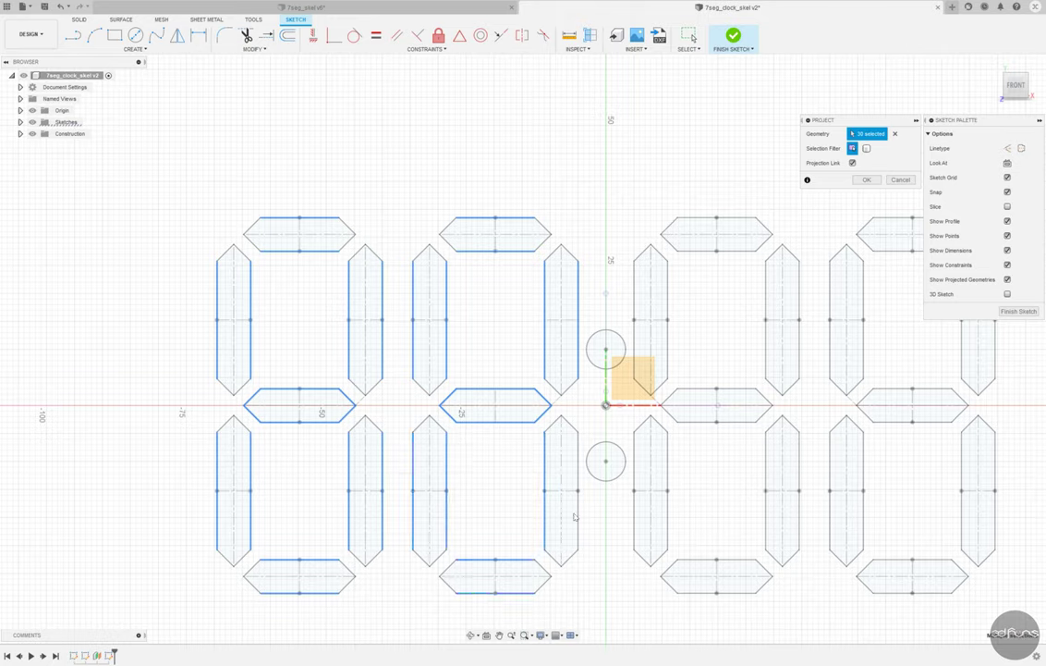
click(866, 179)
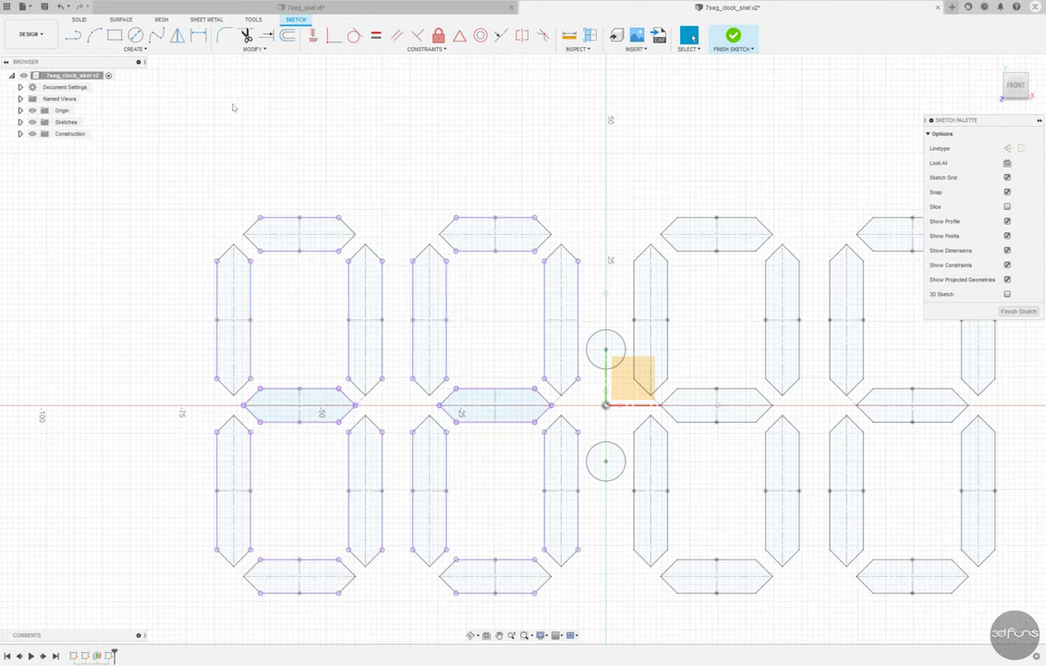
Step: Draw short corner diagonals around the first digit's upper inner window
click(73, 37)
click(250, 261)
click(260, 251)
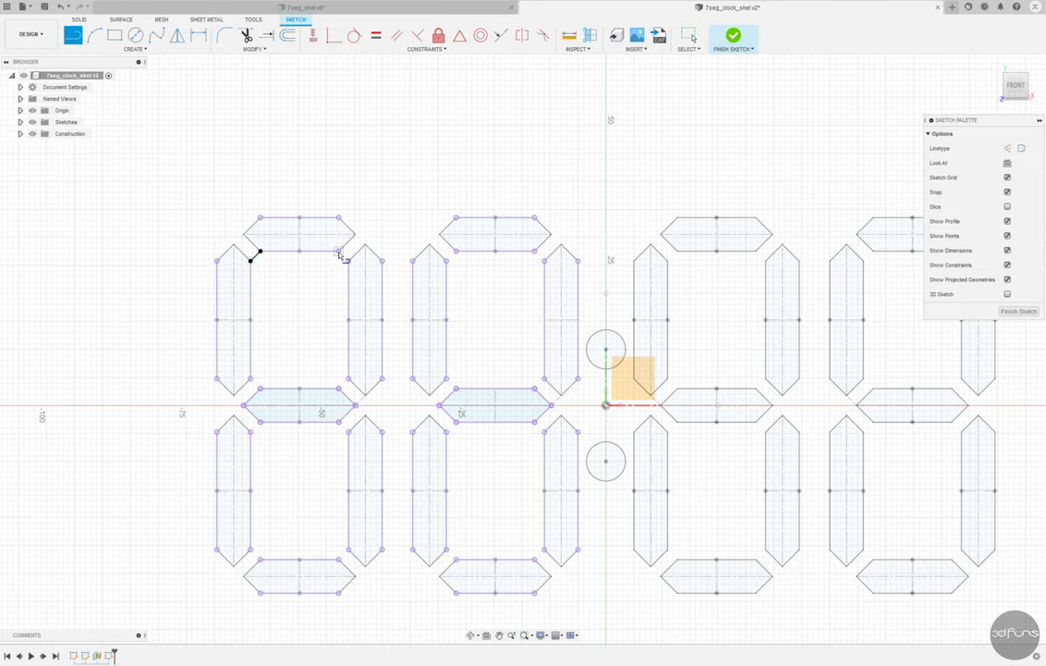
click(339, 250)
click(348, 261)
click(349, 378)
click(339, 388)
click(260, 389)
click(251, 378)
Step: Close the first digit's lower inner window with four corner diagonals
click(250, 431)
click(260, 421)
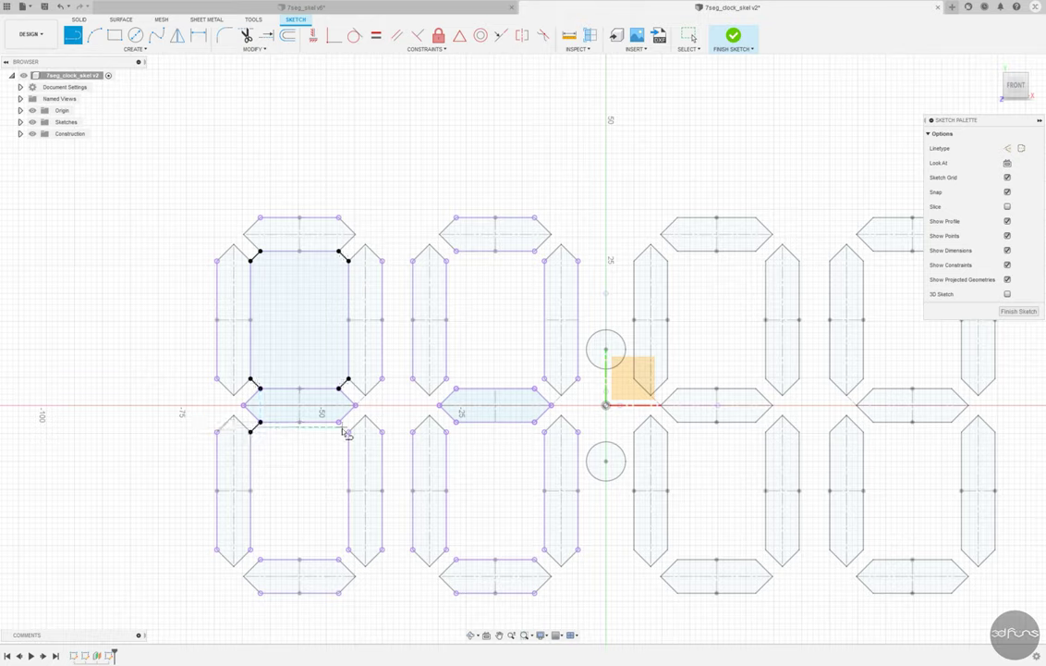
click(340, 421)
click(348, 430)
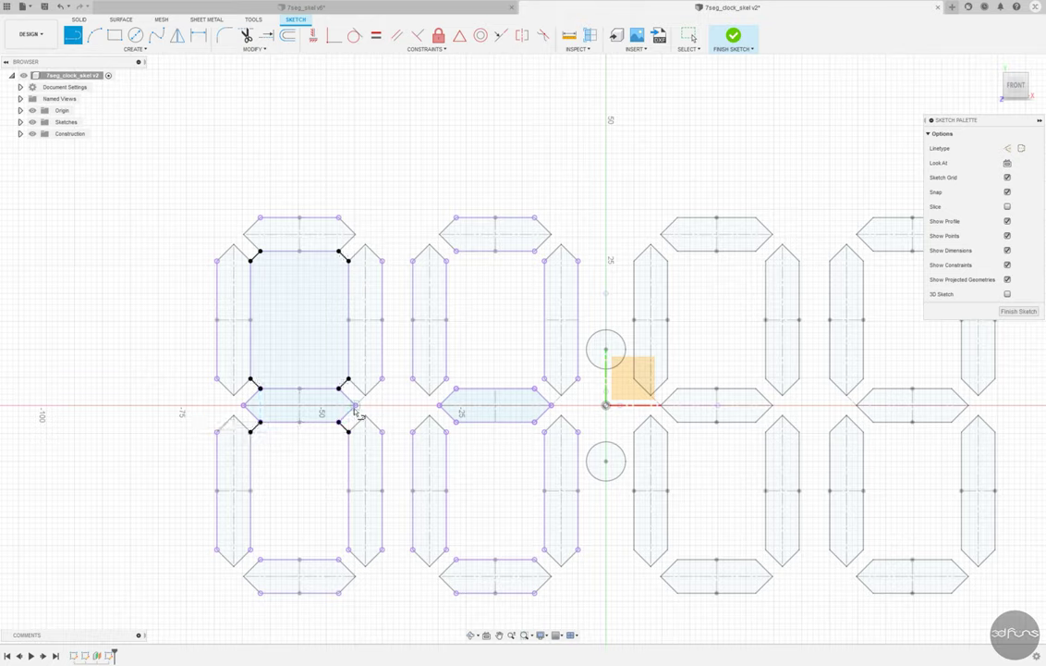
click(349, 550)
click(340, 560)
click(261, 560)
click(251, 550)
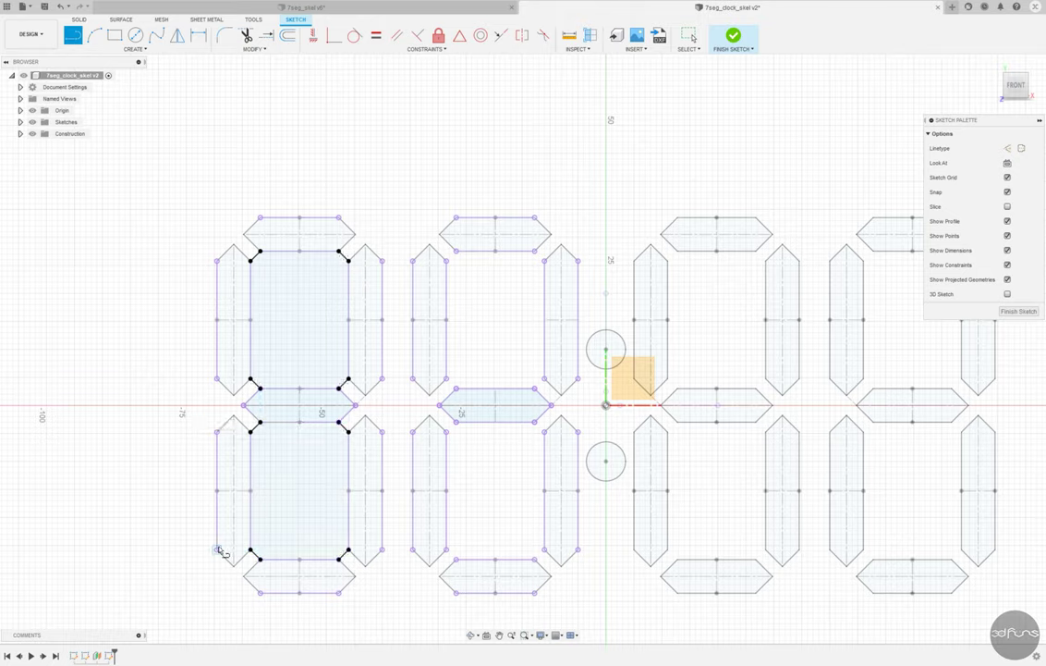
Step: Add the first digit's outer diagonals at the bottom, middle-left, middle-right and top corners
click(216, 549)
click(261, 593)
click(339, 592)
click(381, 549)
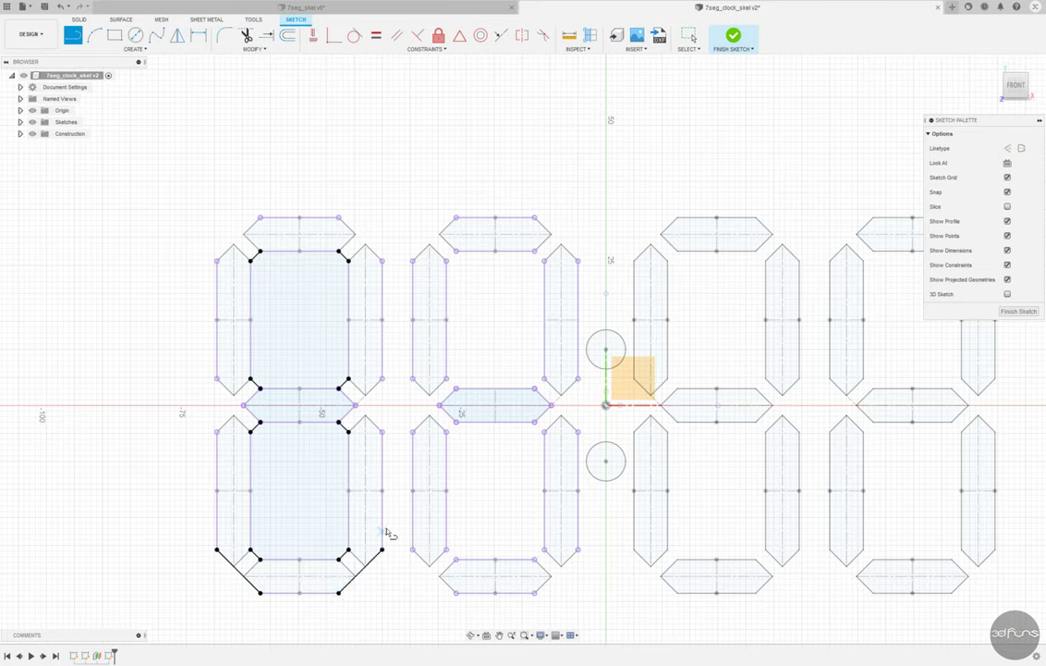
click(382, 431)
click(356, 405)
click(381, 378)
click(243, 404)
click(217, 378)
click(243, 405)
click(216, 431)
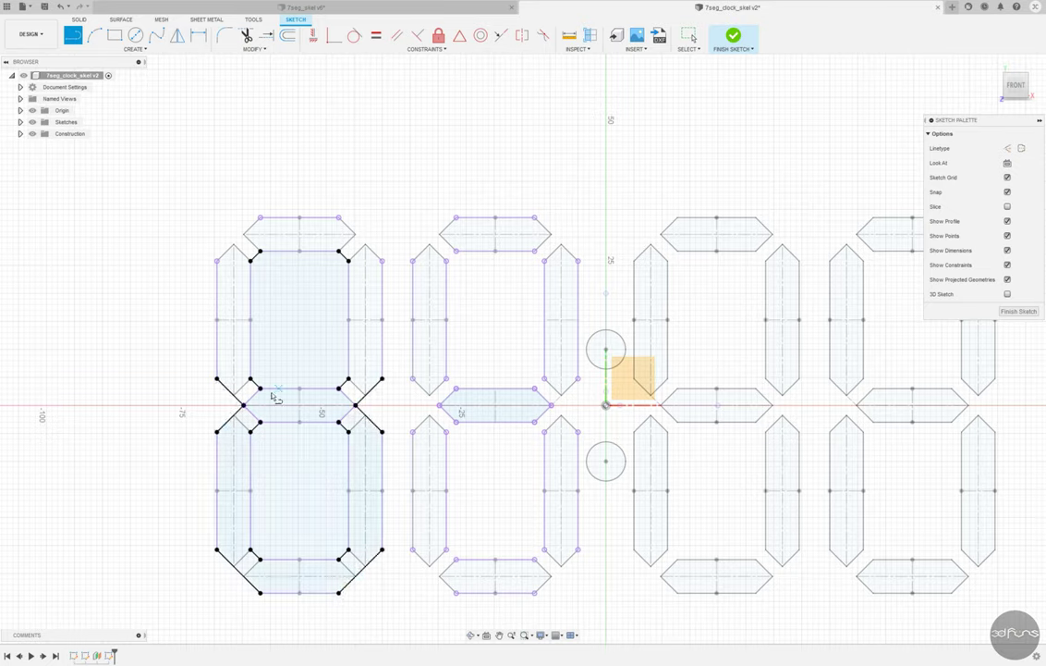
click(216, 261)
click(261, 217)
click(339, 217)
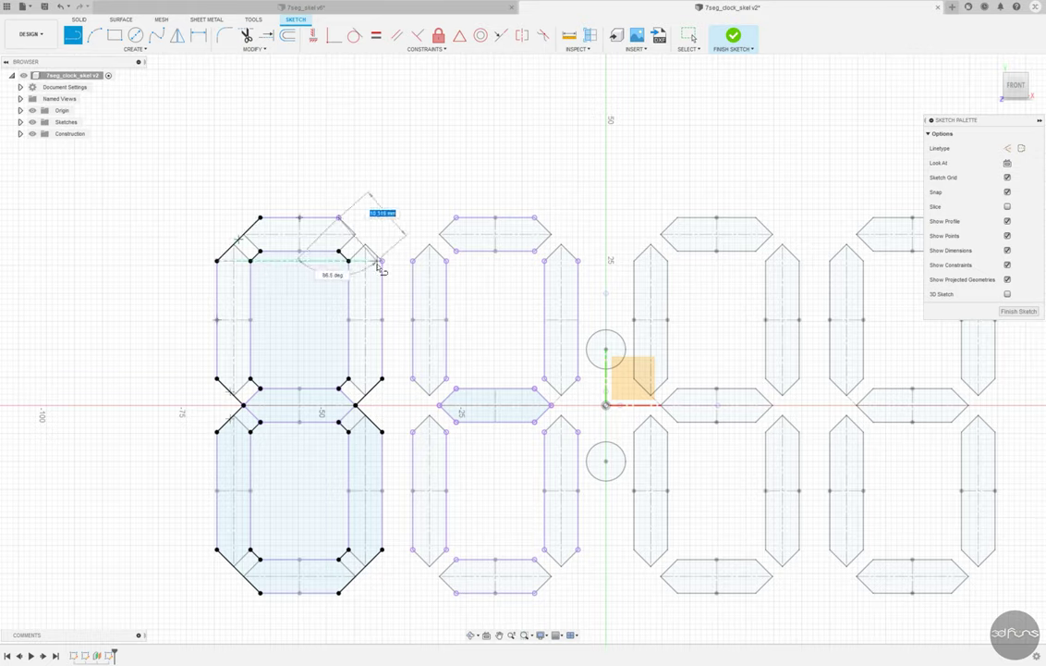
click(382, 260)
Step: Draw the second digit's top outer diagonals and close its upper inner window
click(414, 261)
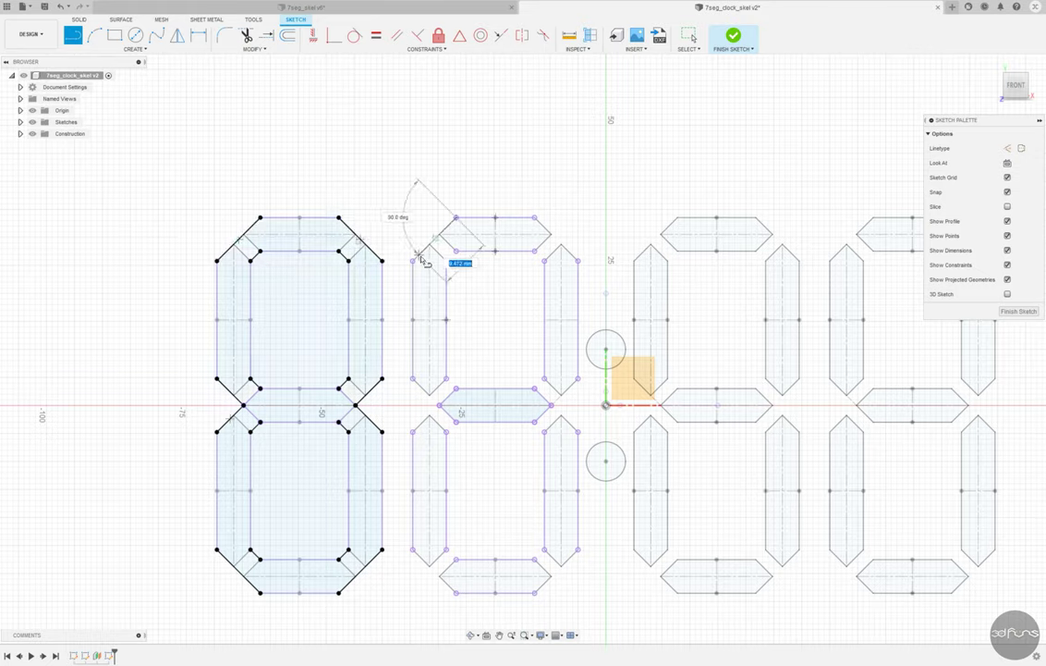
click(456, 217)
click(534, 217)
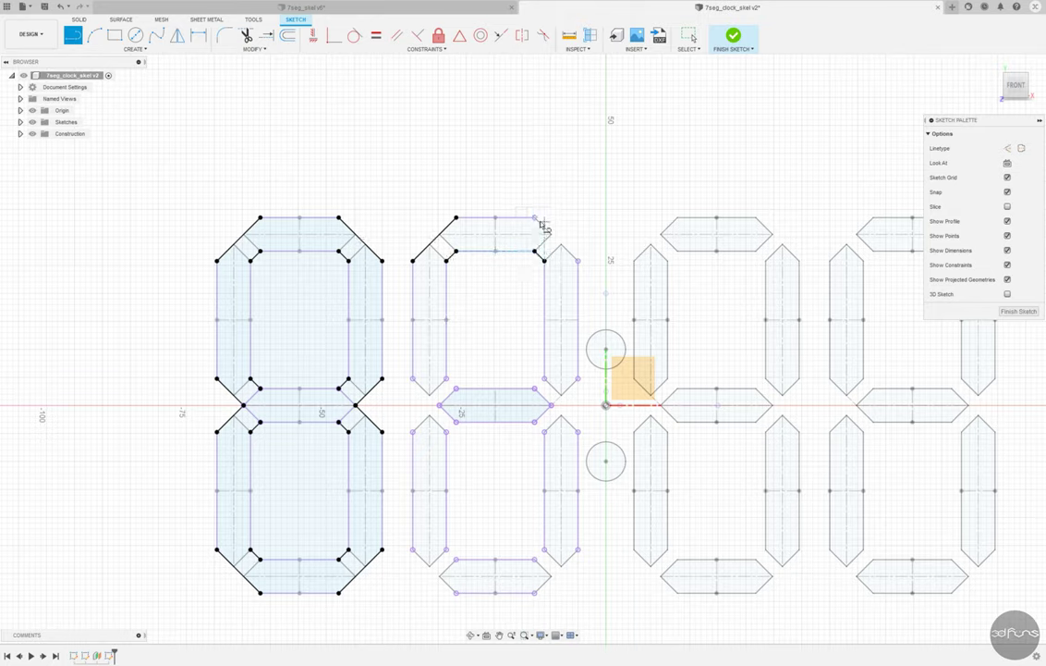
click(578, 261)
click(545, 378)
click(552, 404)
Step: Add connectors under the second digit's middle segment and close its lower inner window
click(456, 420)
click(446, 431)
click(535, 420)
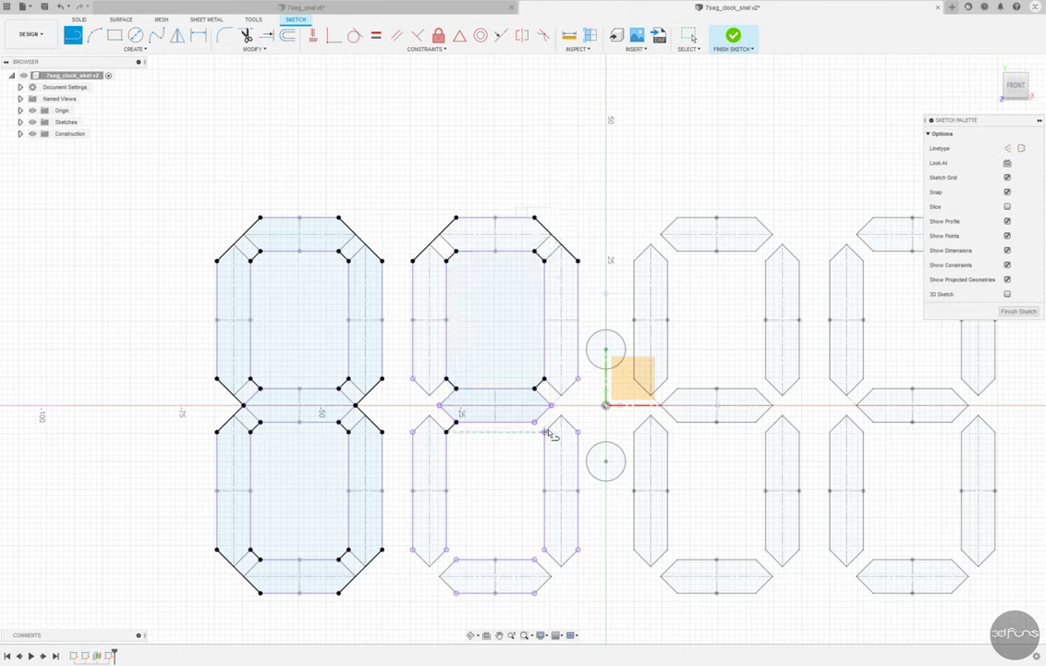
click(544, 430)
click(446, 549)
click(456, 559)
click(544, 549)
click(534, 559)
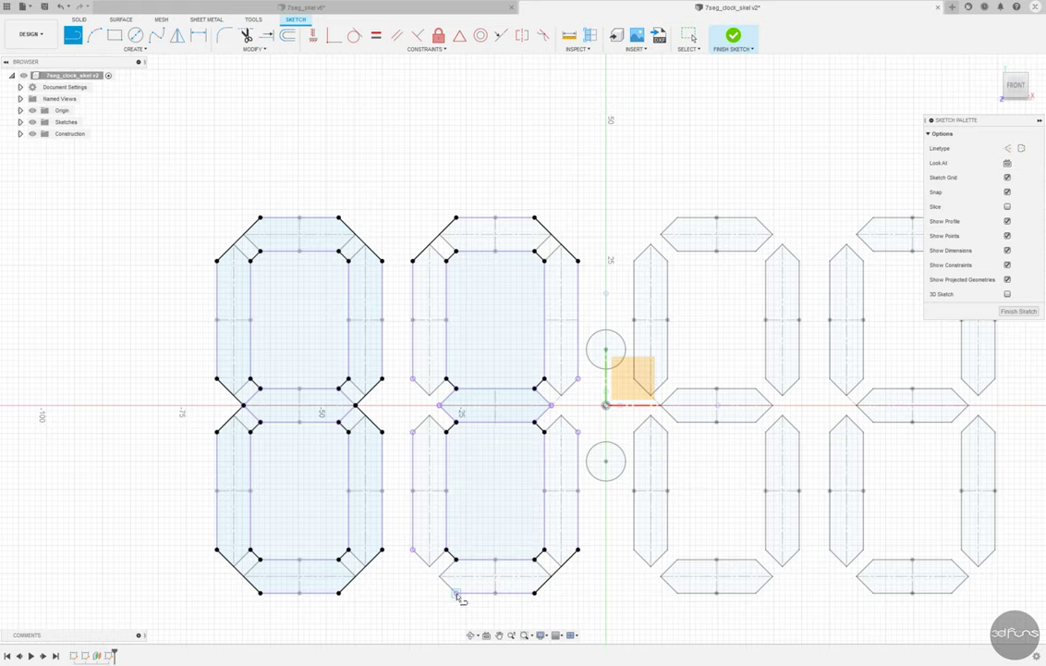
click(413, 549)
key(Escape)
Step: Join the second digit's middle-left and middle-right corners with diagonals, then exit the Line tool
click(413, 379)
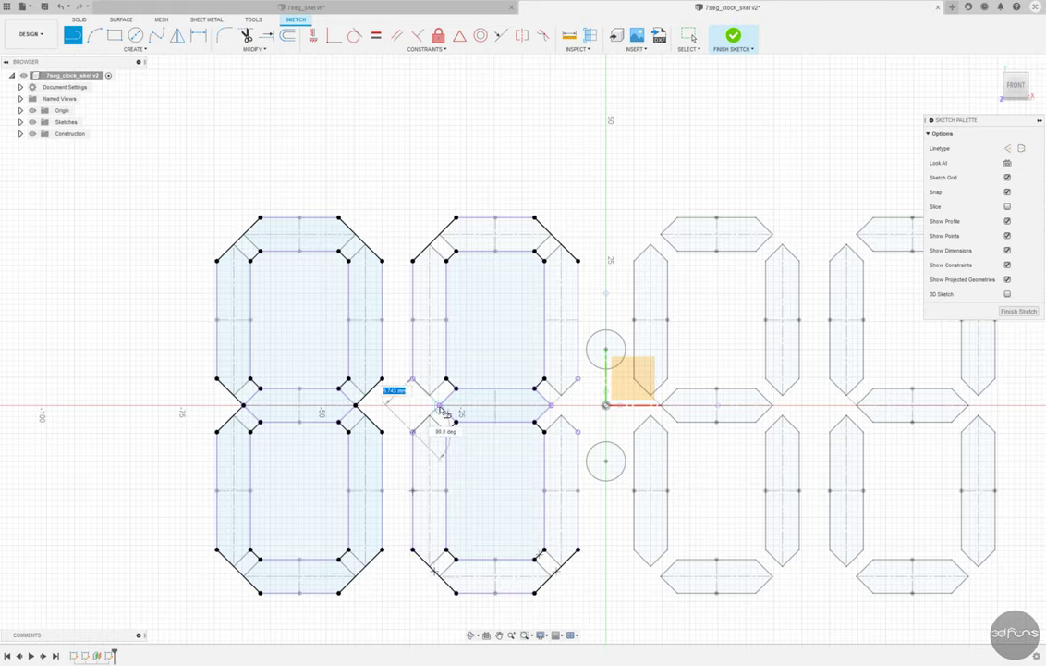
click(432, 397)
click(578, 433)
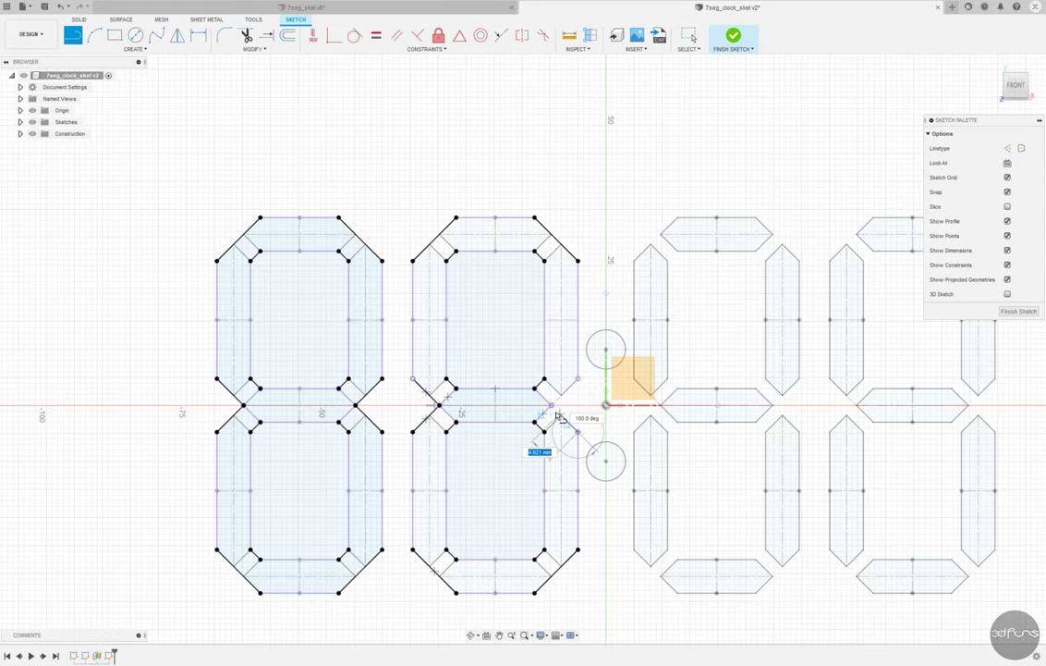
click(551, 405)
click(578, 378)
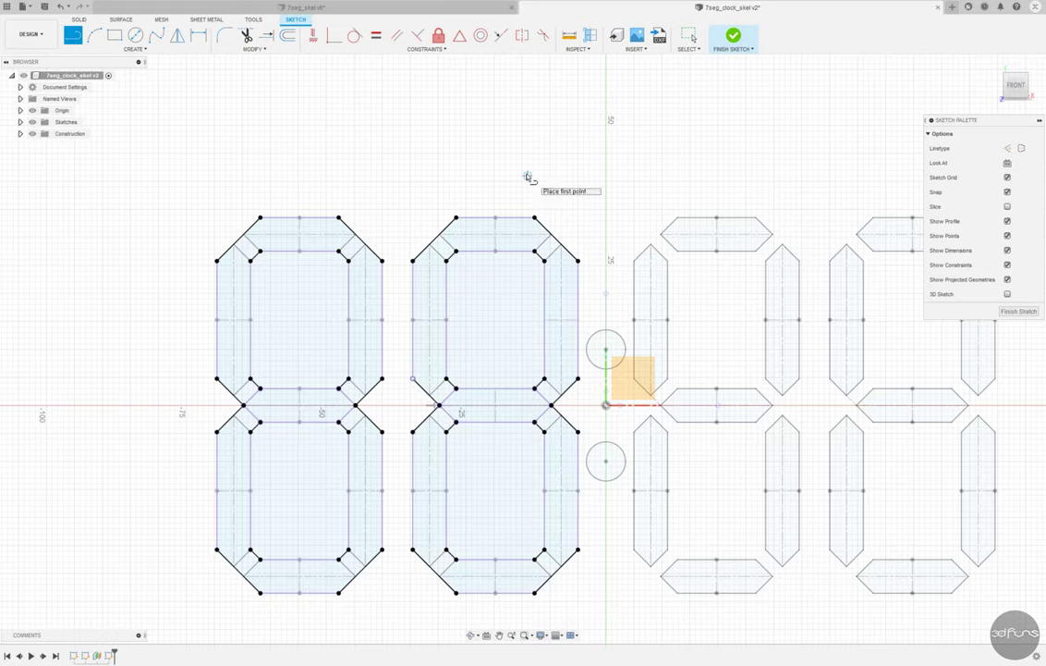
key(Escape)
click(519, 231)
scroll(555, 387, down, 2)
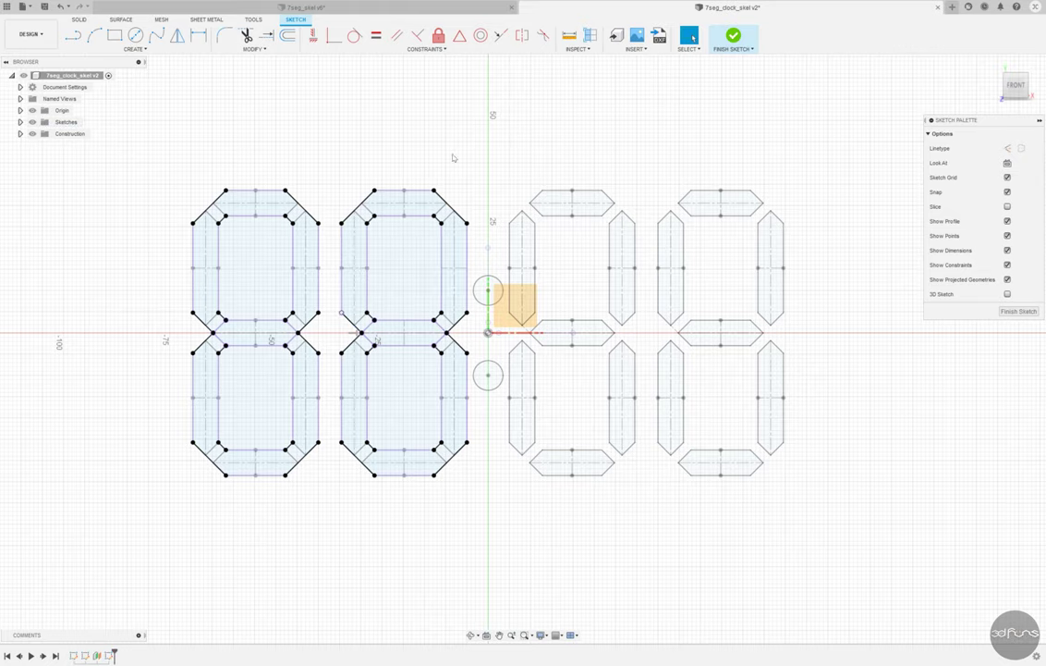
Step: Box-select the two left digits' profiles, then clear the selection
drag(156, 136, 479, 496)
key(Escape)
scroll(473, 294, up, 1)
scroll(474, 294, up, 2)
scroll(474, 294, up, 1)
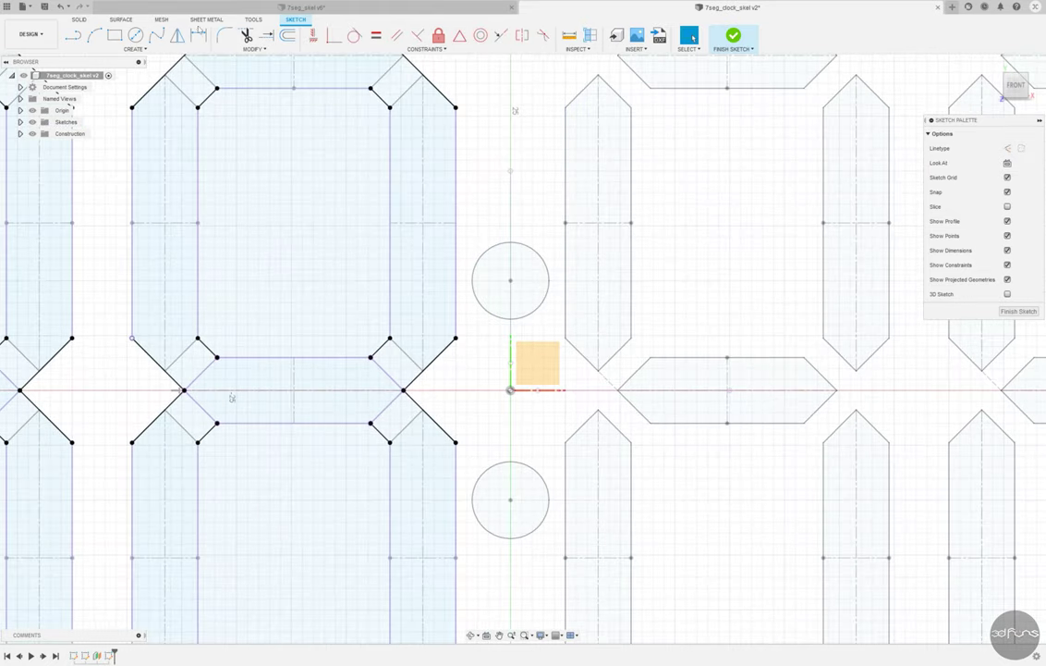
Step: Draw a rectangle around the upper mounting circle and dimension its height to 5
click(109, 37)
click(435, 248)
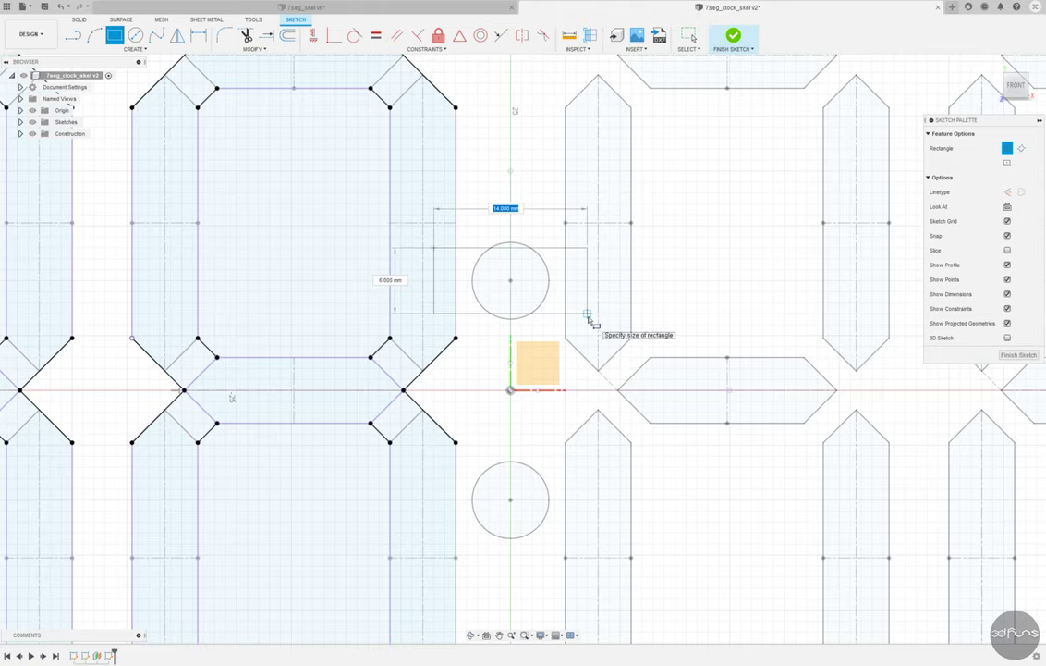
click(586, 312)
key(d)
click(586, 287)
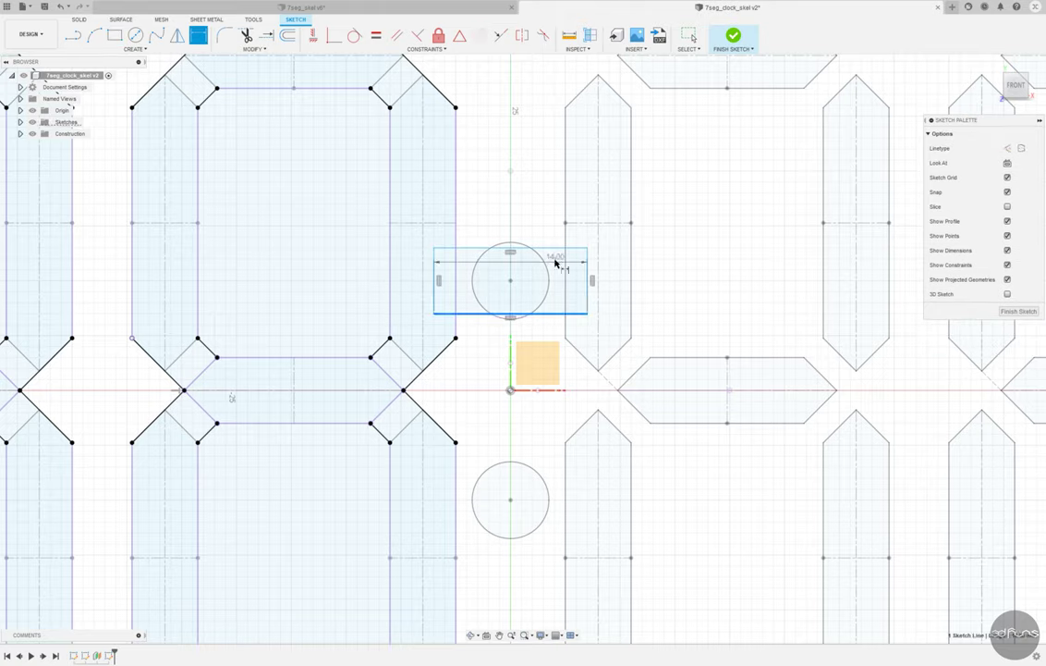
click(652, 266)
text(5)
key(Return)
Step: Dimension the upper circle's centre to the rectangle's top edge at 2.50
click(510, 280)
click(549, 247)
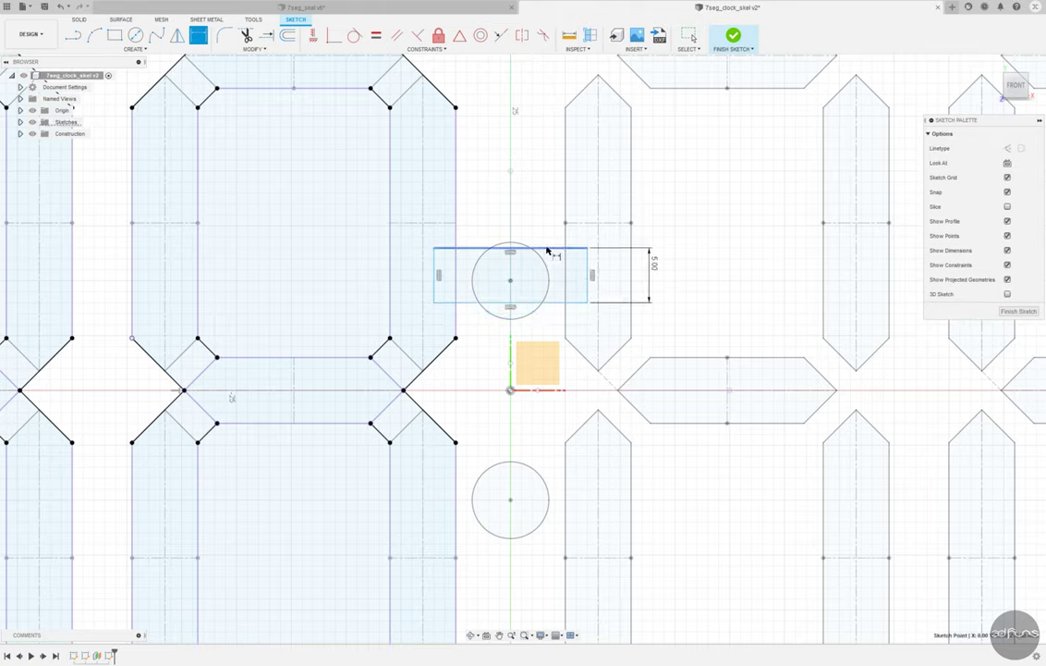
click(619, 268)
text(2.5)
key(Return)
scroll(588, 276, up, 2)
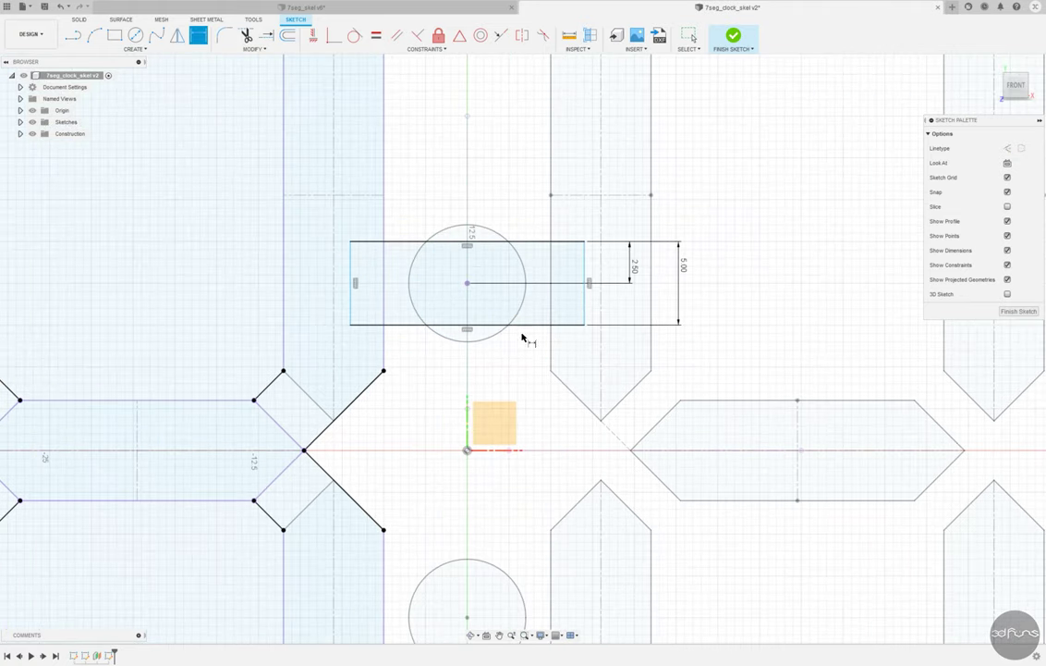
scroll(523, 338, down, 2)
Step: Trim the rectangle's left edge, then undo an accidental trim of its bottom edge
key(t)
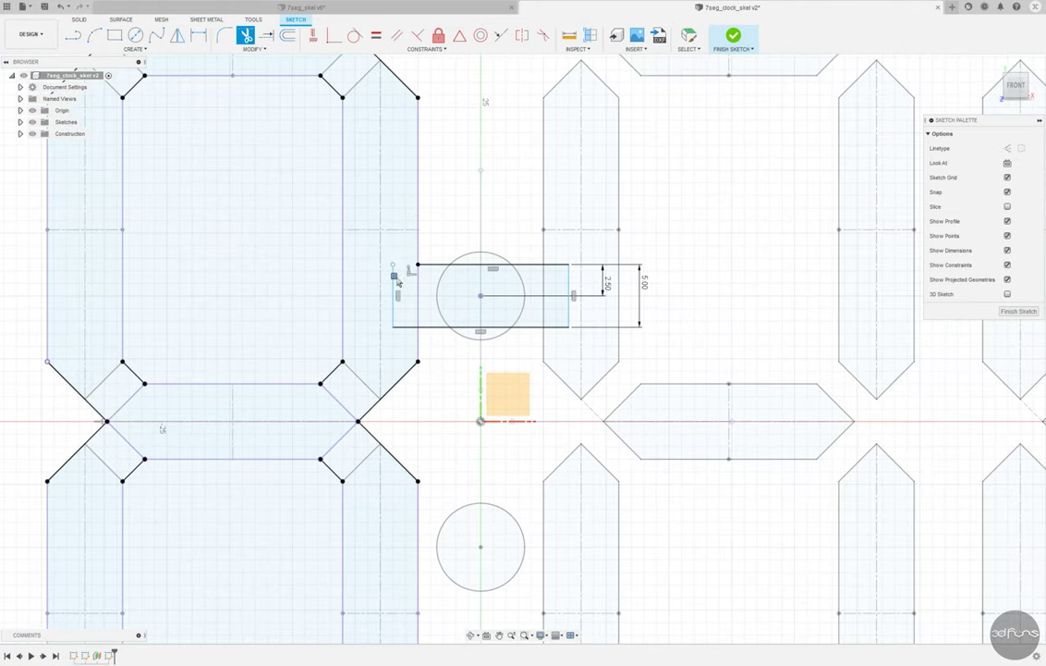
click(398, 282)
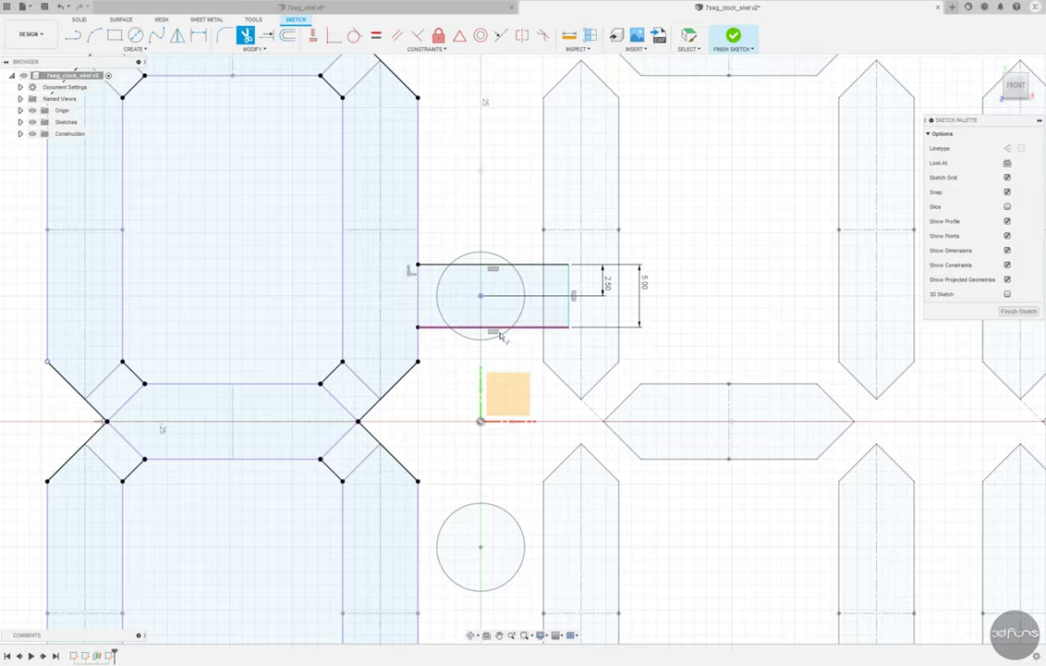
scroll(500, 337, down, 3)
scroll(444, 288, up, 2)
click(436, 248)
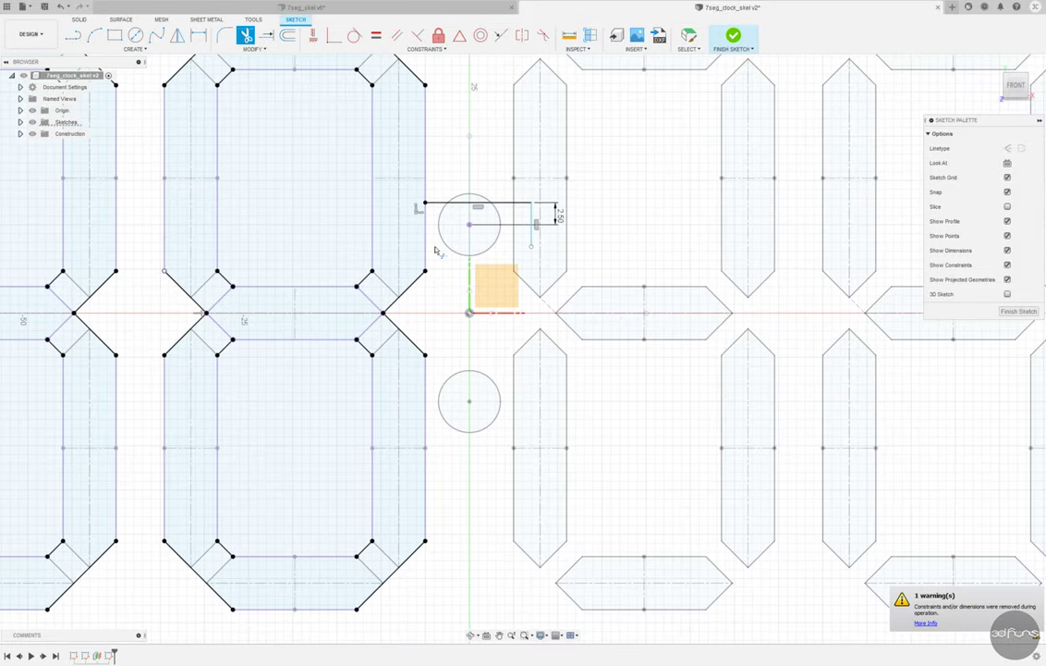
click(60, 7)
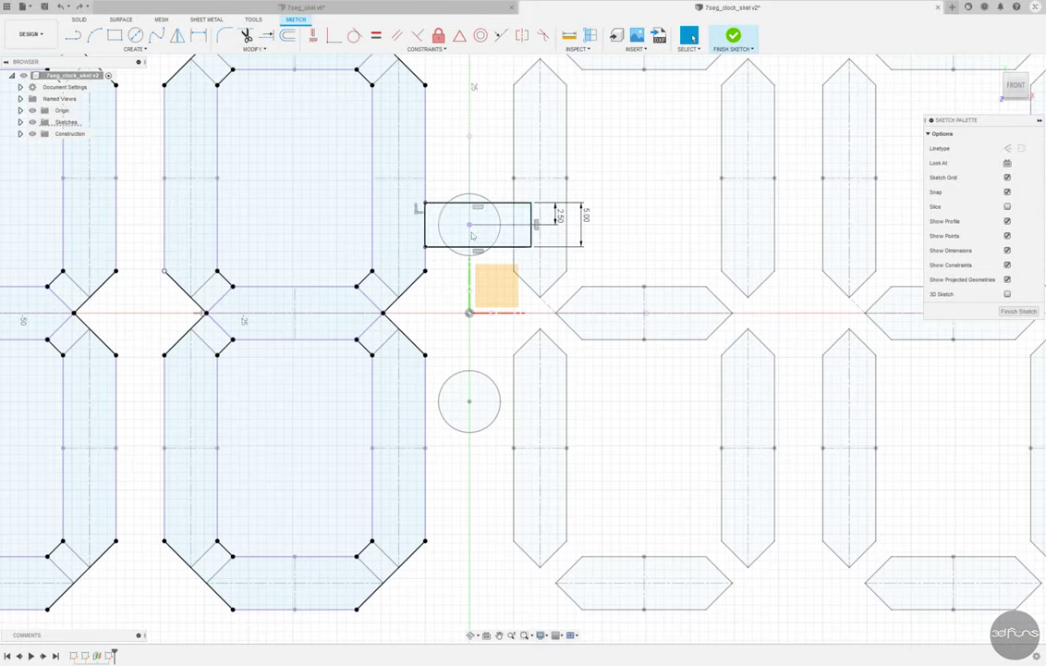
Step: Mirror the lines beside the upper circle across the horizontal axis
shift+click(434, 246)
click(176, 35)
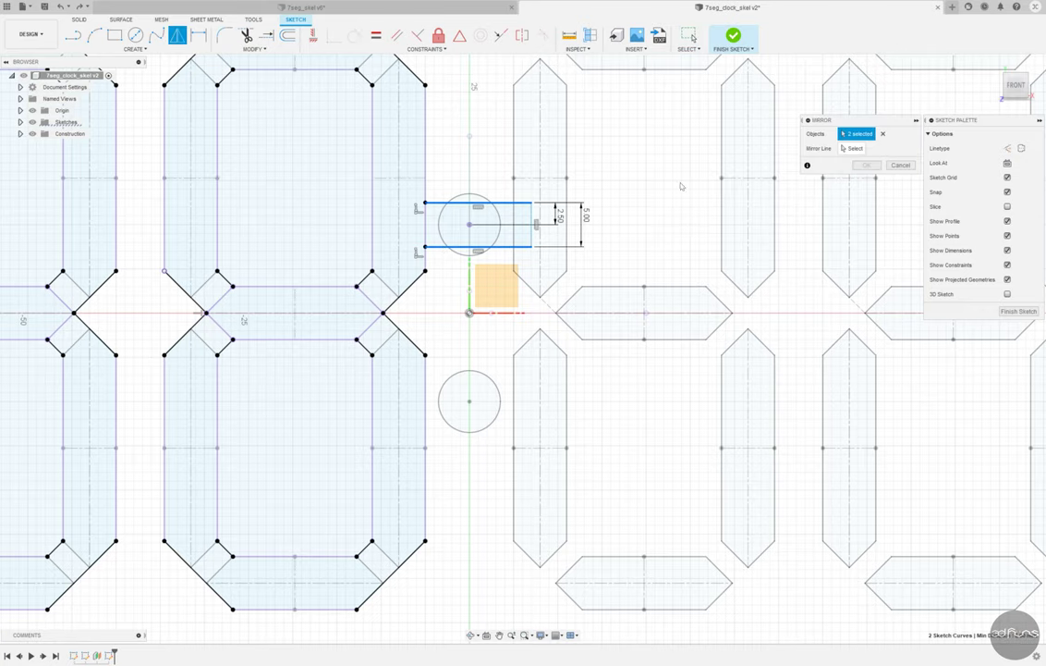
click(520, 312)
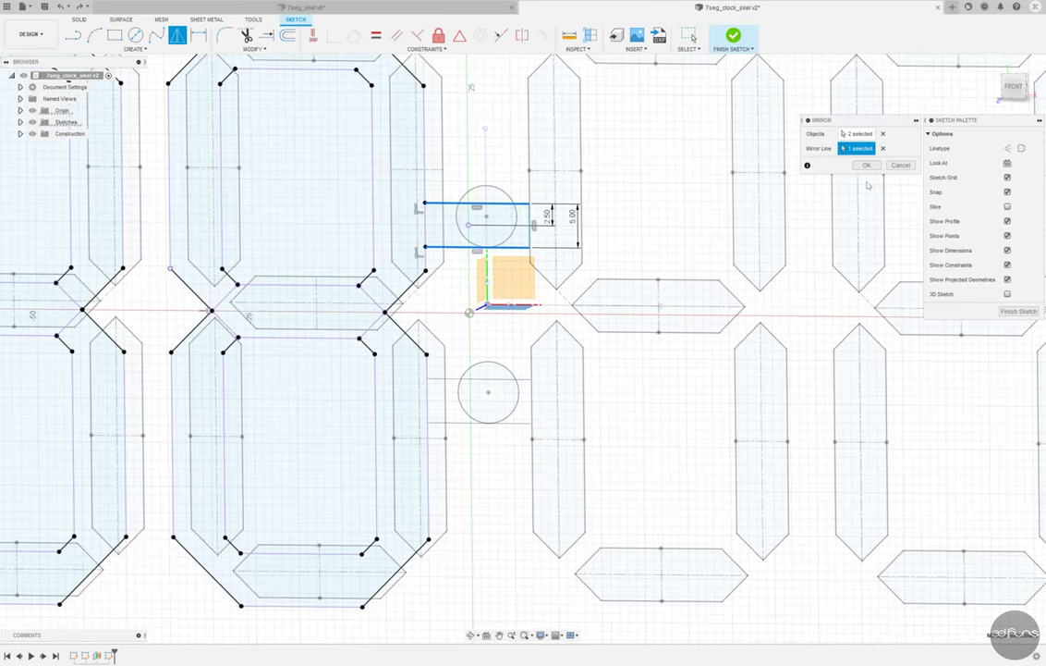
click(868, 164)
scroll(500, 391, down, 4)
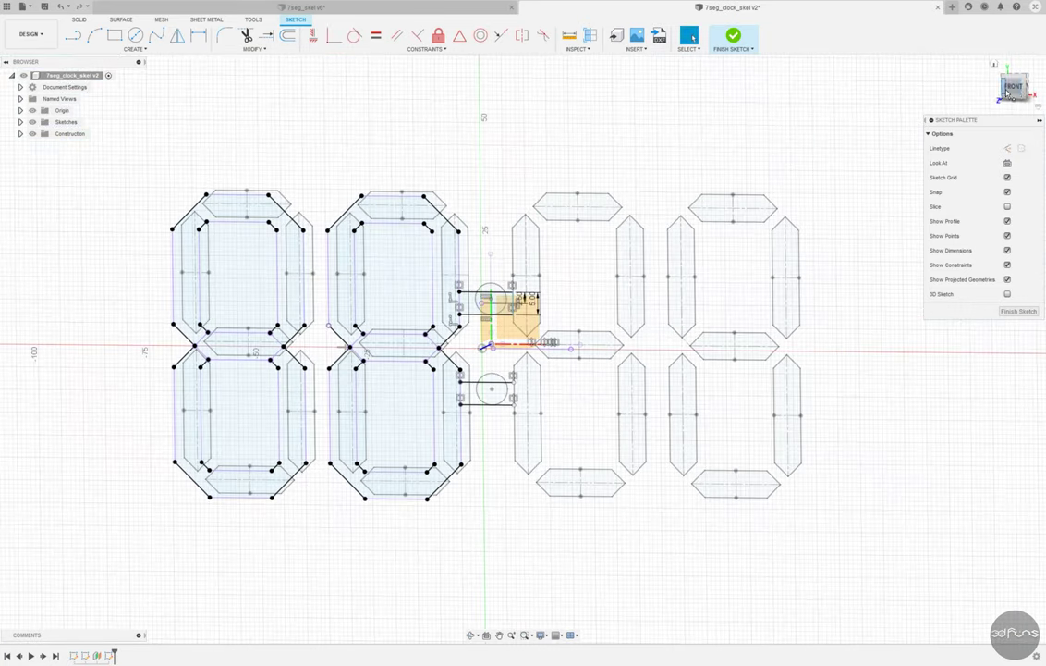
Step: Draw a horizontal line beneath the digits spanning to their right
click(77, 39)
scroll(204, 492, up, 3)
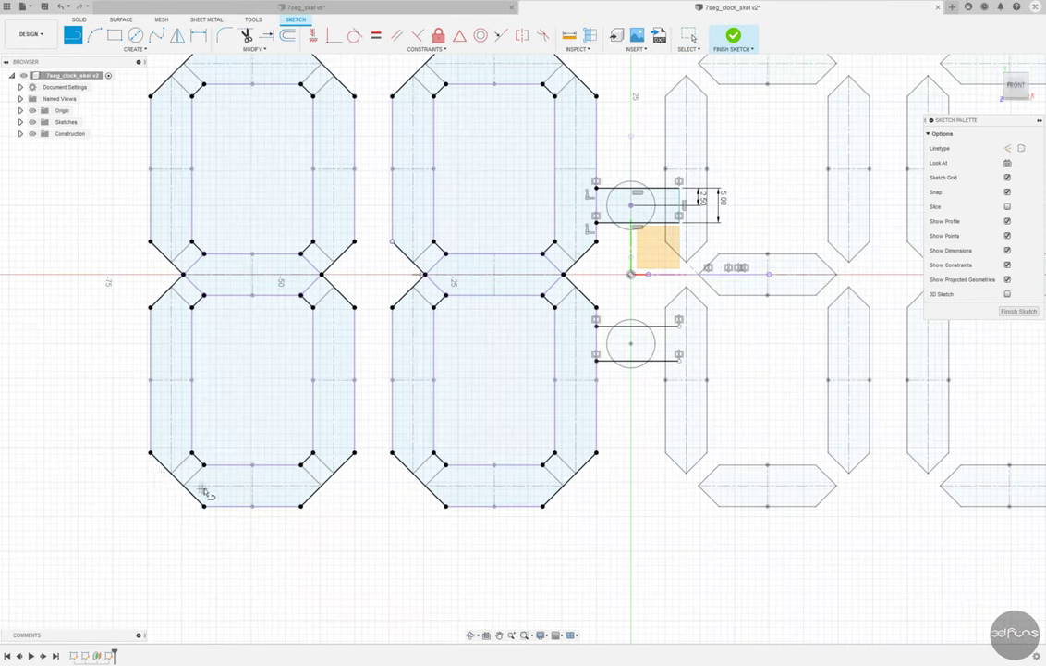
click(147, 475)
scroll(505, 453, down, 2)
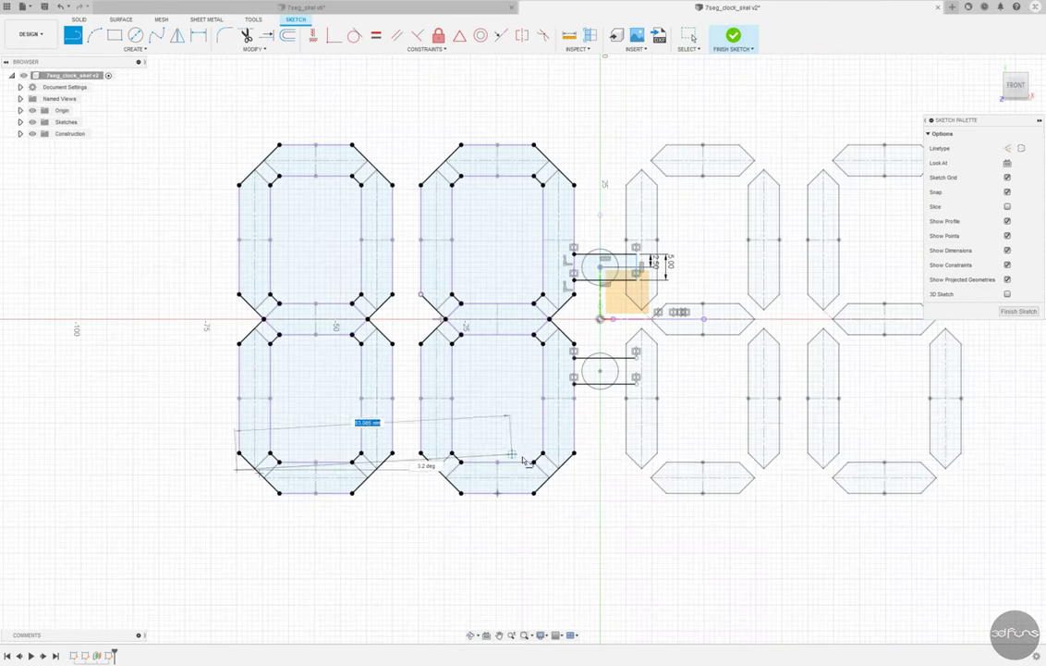
click(990, 469)
key(Escape)
Step: Dimension the new line 5.00 from the digit's bottom corner point
click(314, 36)
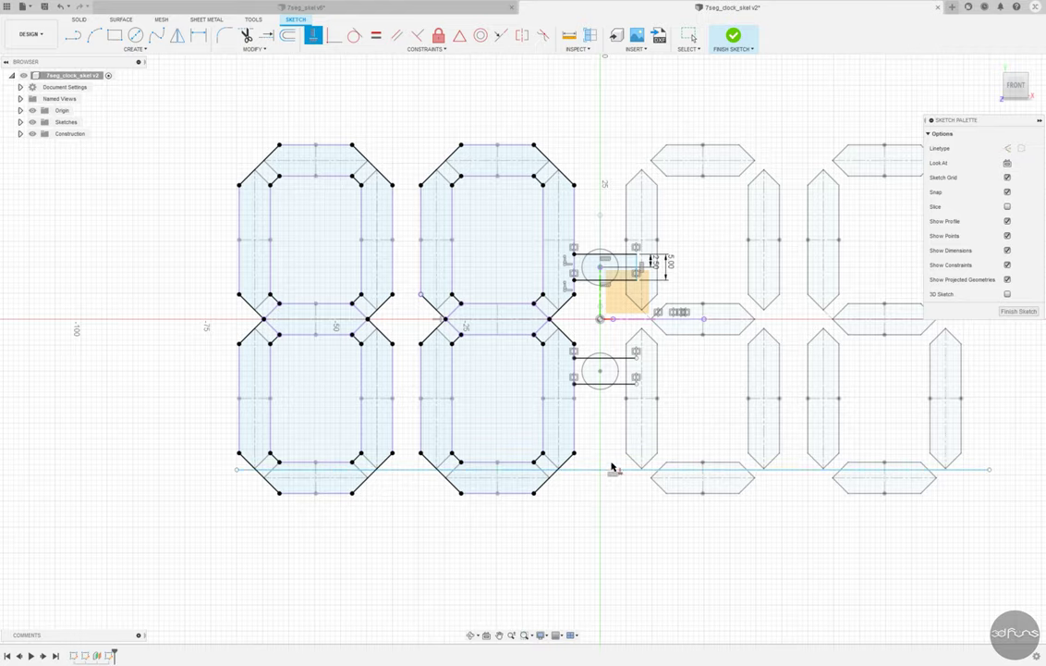
click(197, 37)
click(280, 492)
click(292, 469)
click(185, 482)
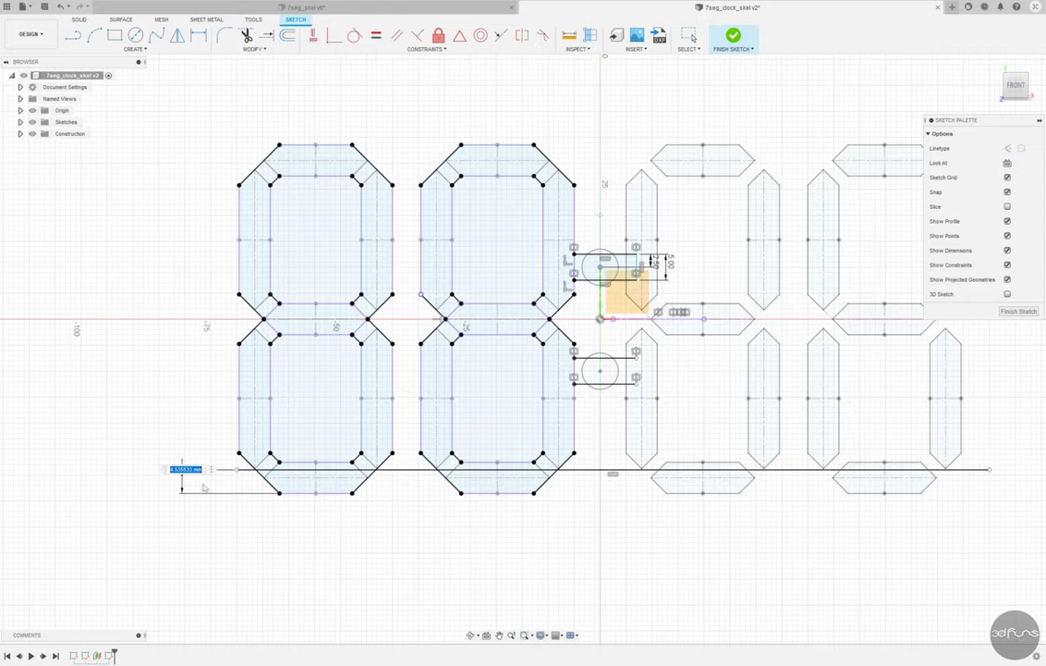
text(5)
key(Return)
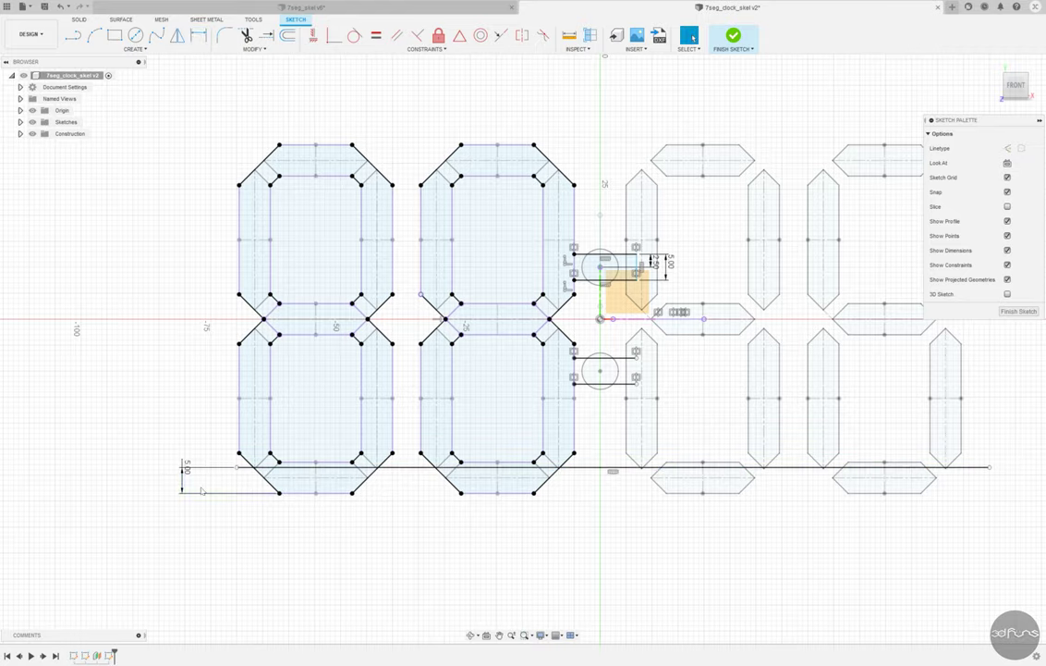
key(Escape)
scroll(374, 516, up, 2)
Step: Draw a second line from the digits' bottom-left corner across beneath them
click(73, 35)
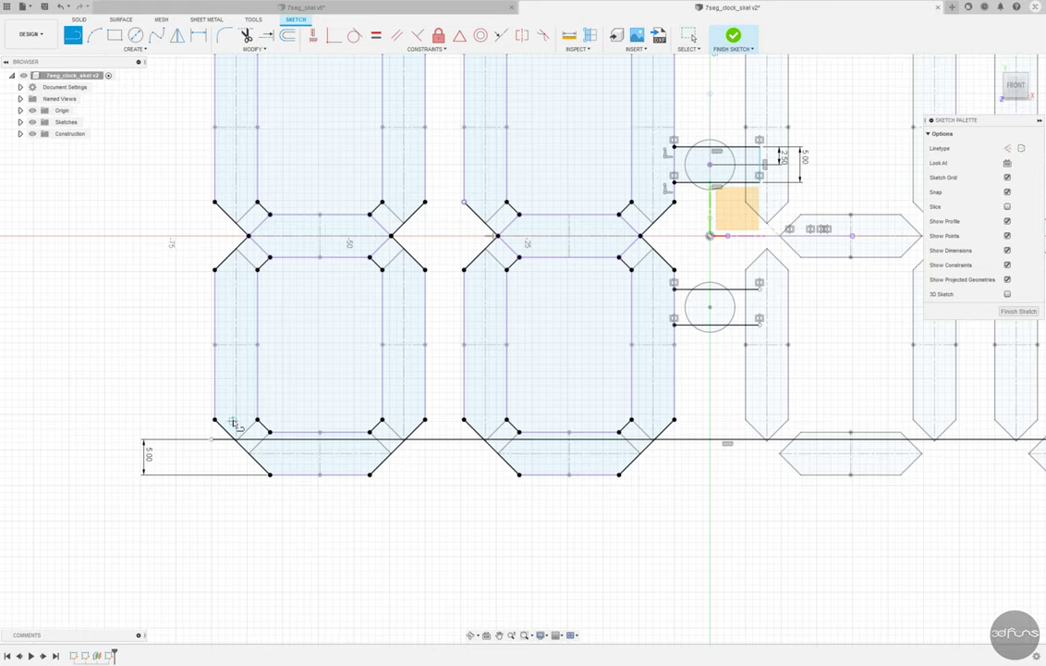
scroll(242, 471, down, 3)
click(255, 475)
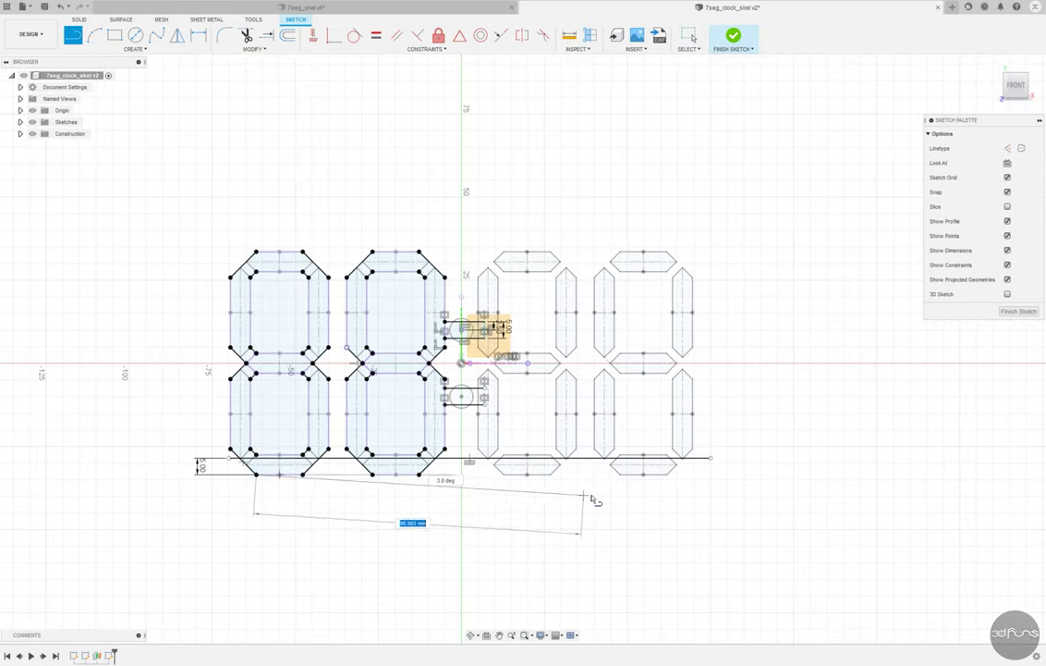
click(723, 475)
key(Escape)
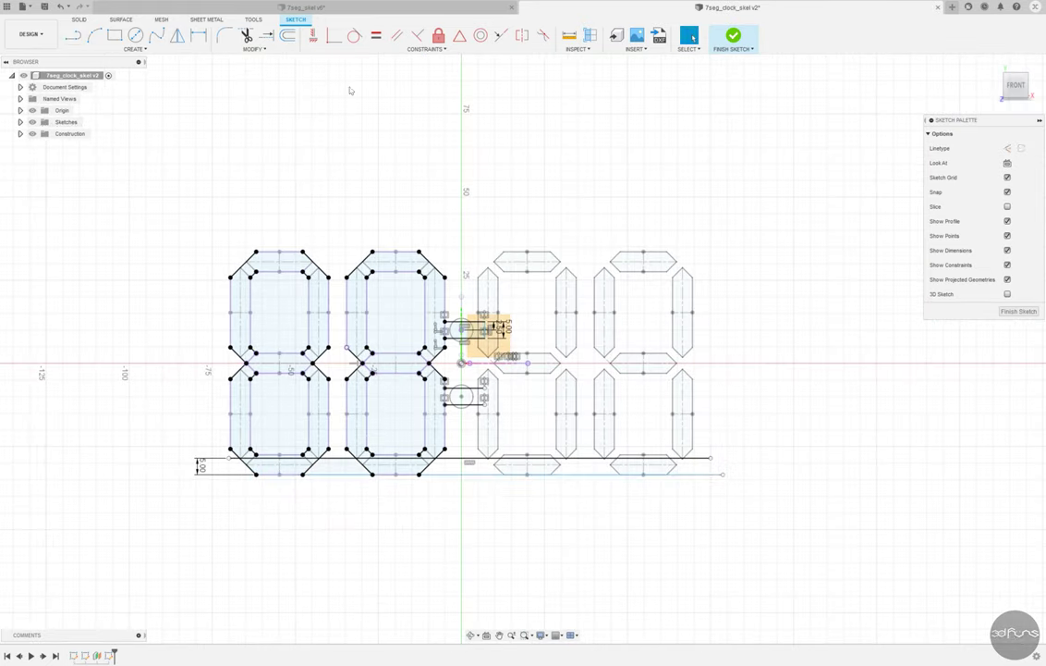
click(314, 35)
scroll(517, 504, up, 2)
scroll(518, 504, down, 2)
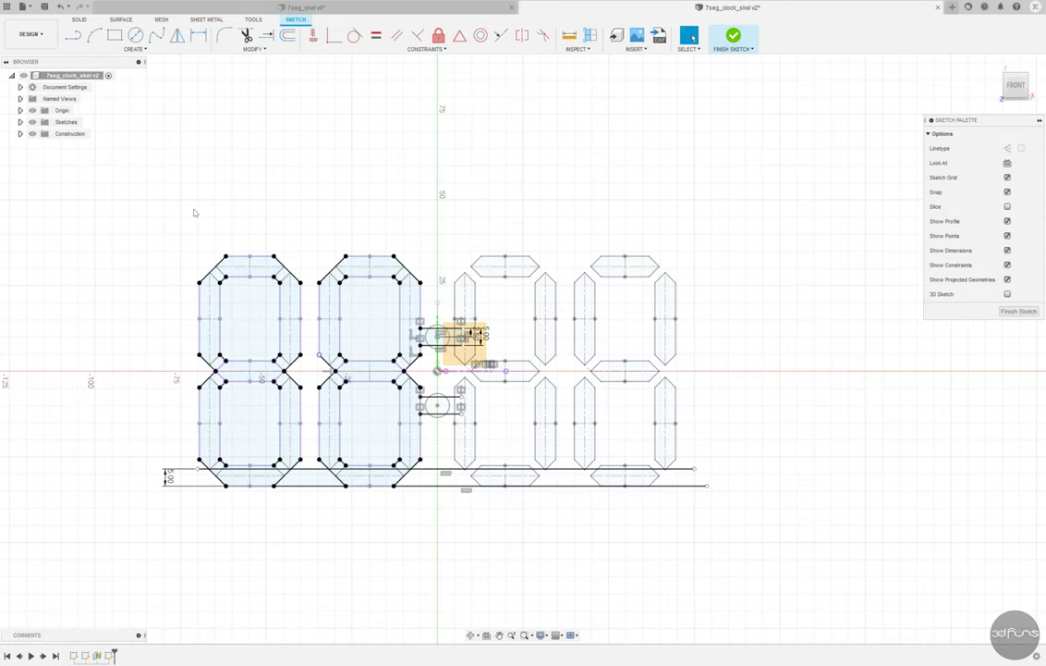
scroll(518, 504, up, 2)
Step: Mirror both left digits and the base lines across the vertical axis onto the right
mouse_move(162, 213)
mouse_down()
mouse_move(529, 595)
mouse_move(484, 592)
mouse_up()
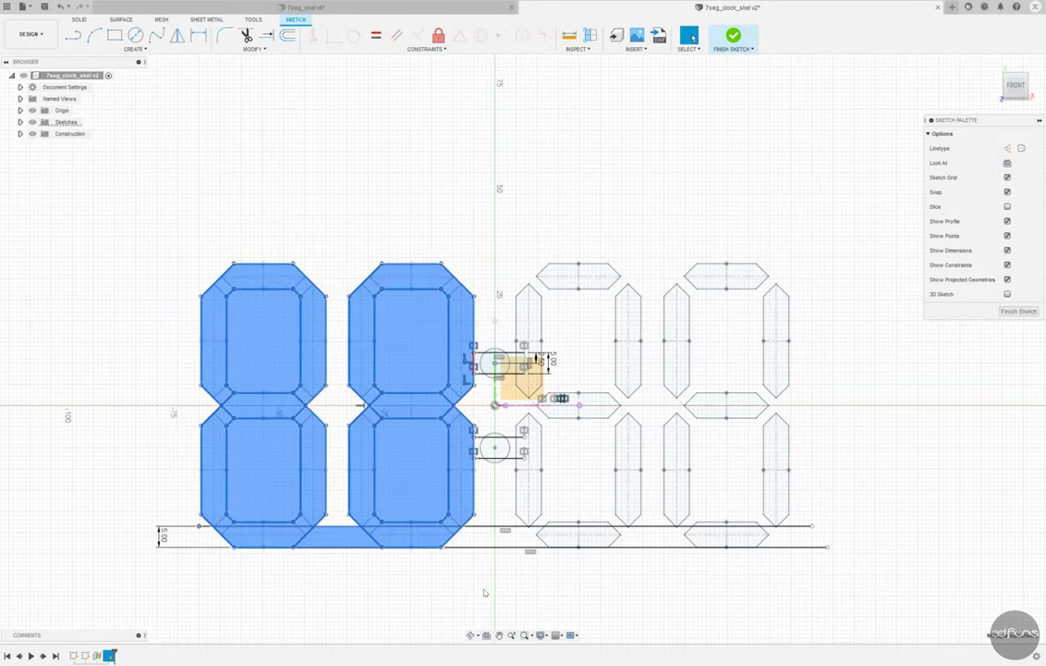
click(177, 35)
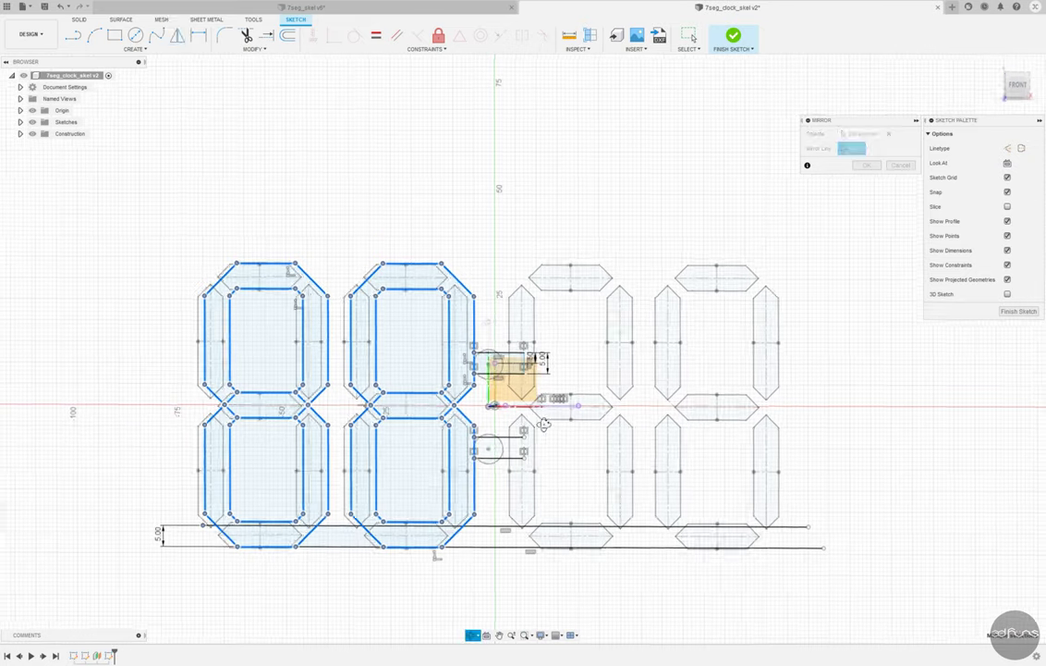
click(494, 379)
click(867, 166)
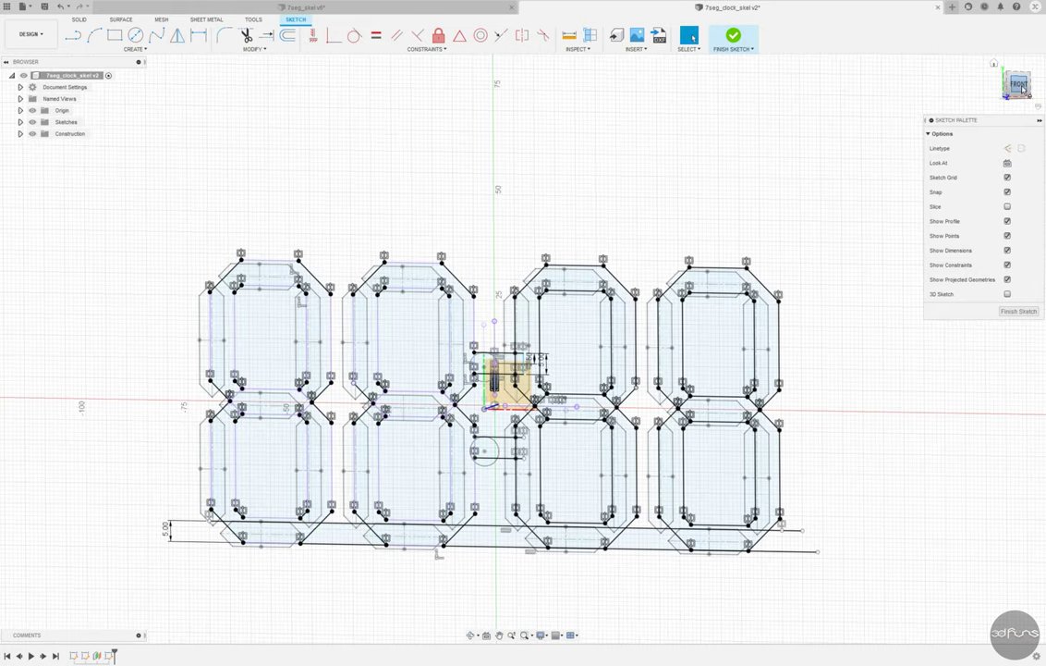
scroll(291, 564, up, 4)
Step: Trim excess diagonals and base-line segments at the left digits' bottoms, undoing one mistaken trim
click(246, 35)
scroll(204, 546, up, 2)
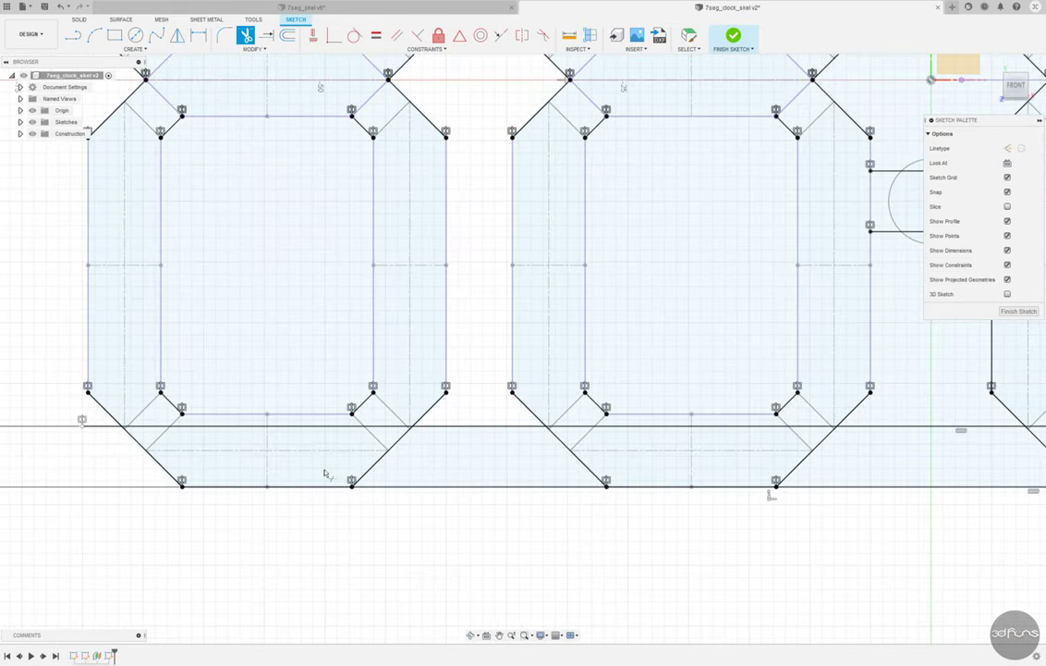
click(338, 427)
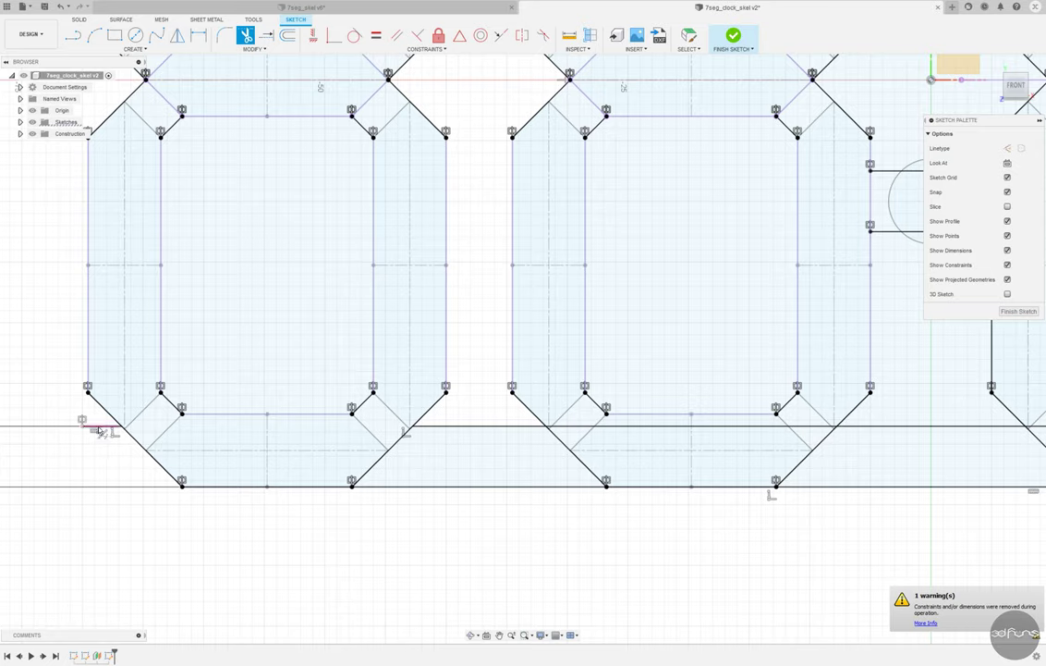
click(377, 457)
click(597, 470)
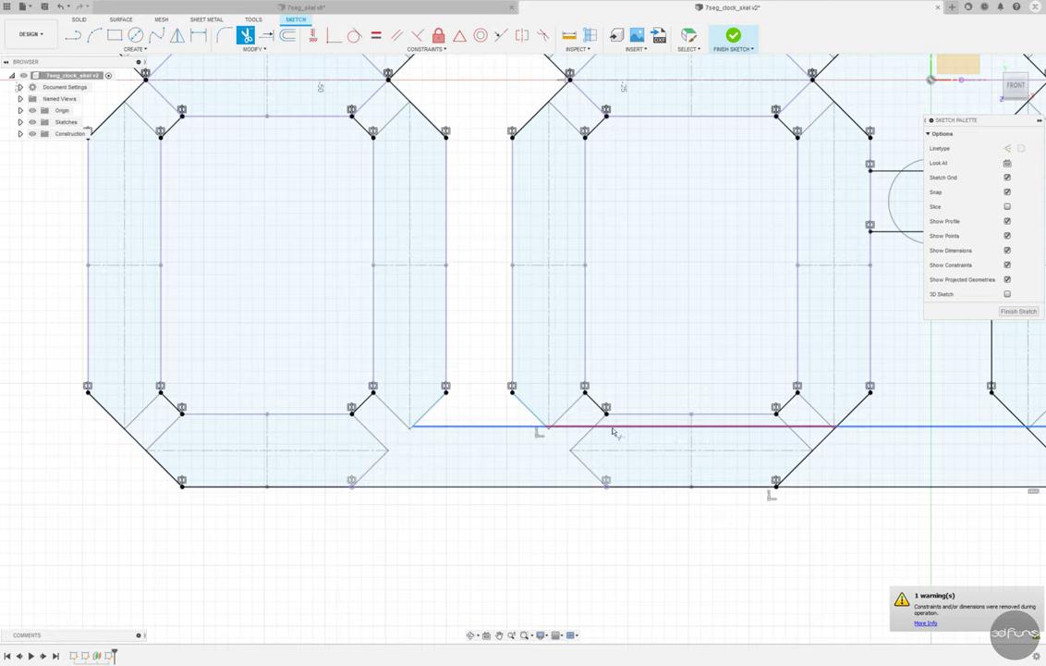
click(612, 430)
scroll(413, 425, down, 4)
scroll(413, 425, up, 2)
click(411, 416)
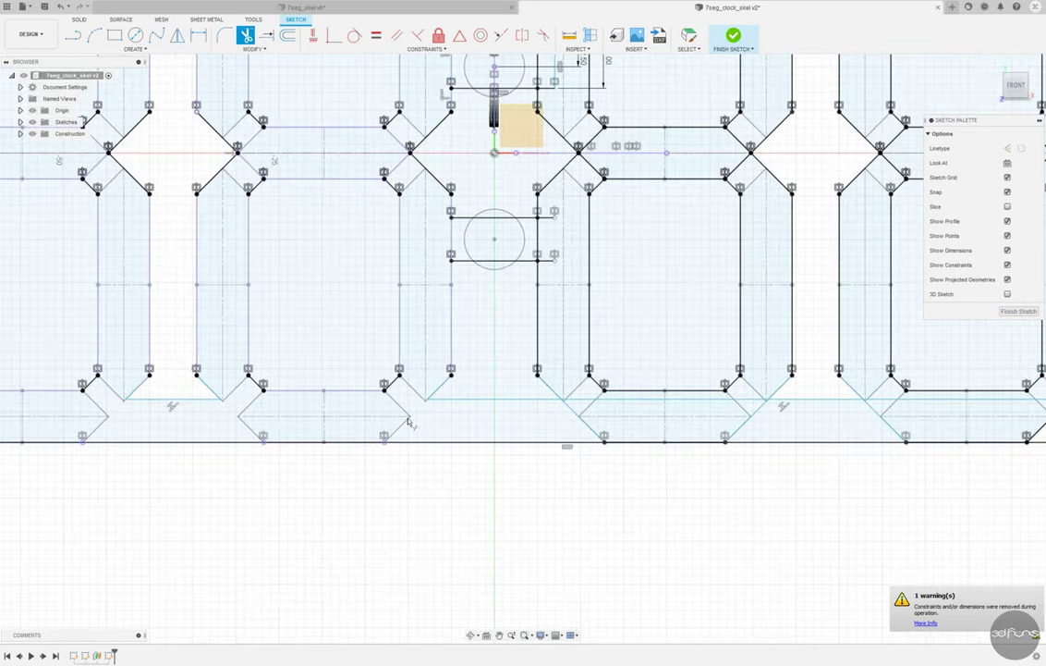
click(569, 405)
click(511, 404)
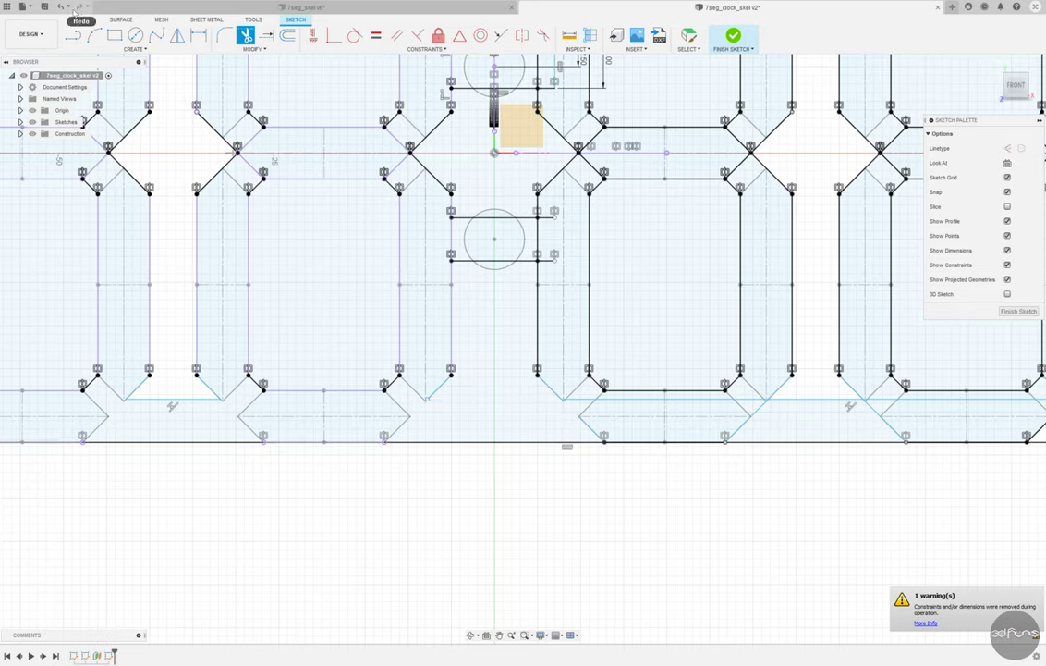
key(Escape)
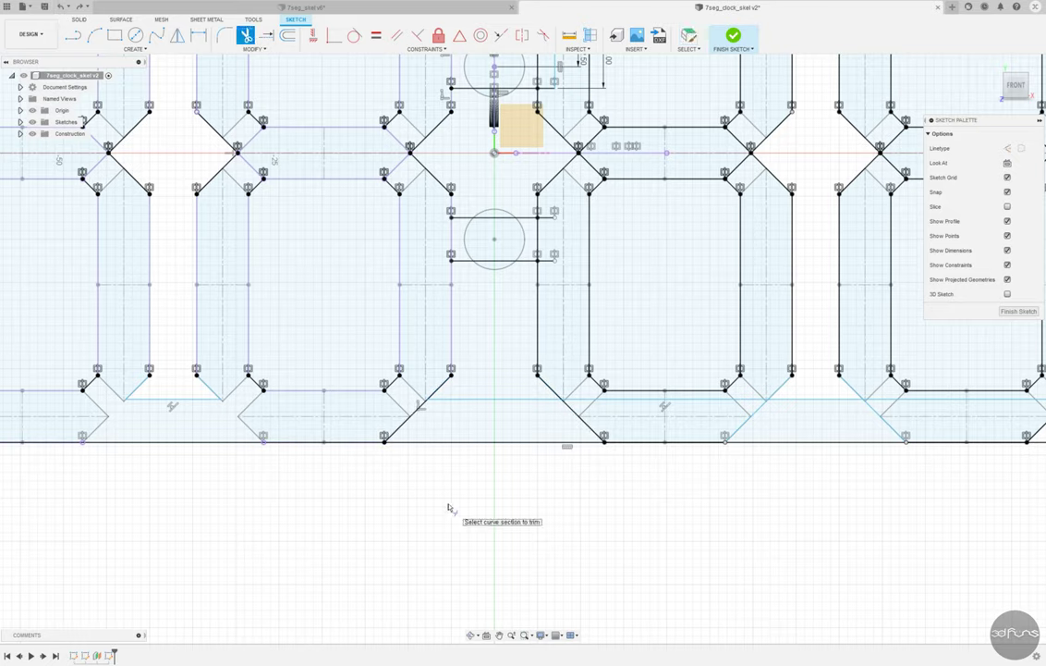
Step: Trim the remaining stray diagonals and horizontal segments under the right-hand digits
click(406, 423)
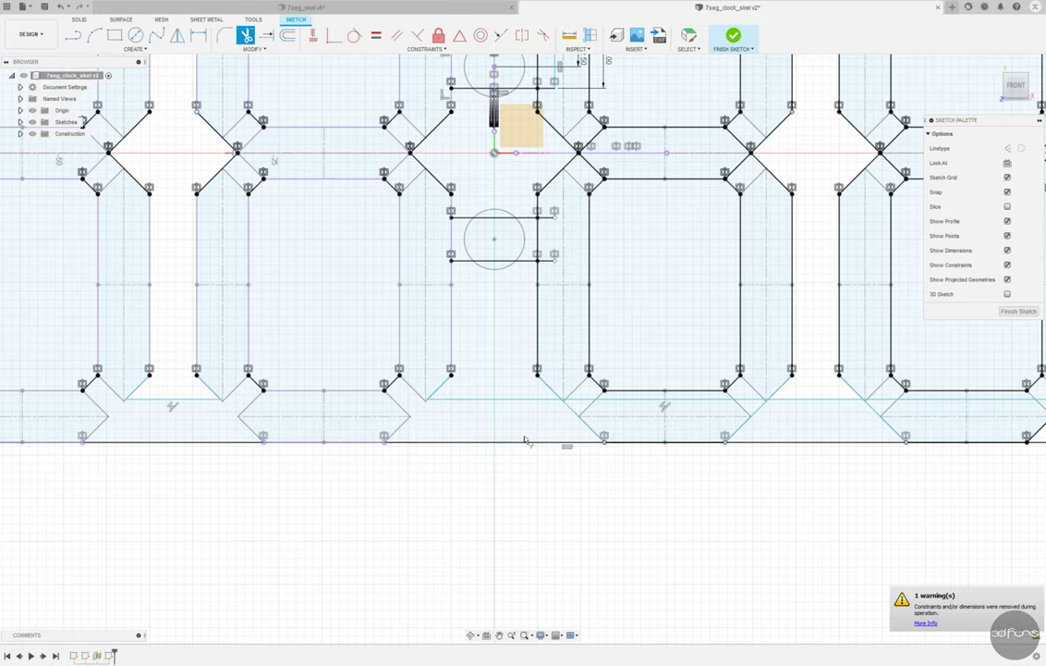
click(587, 424)
middle_drag(761, 427, 599, 430)
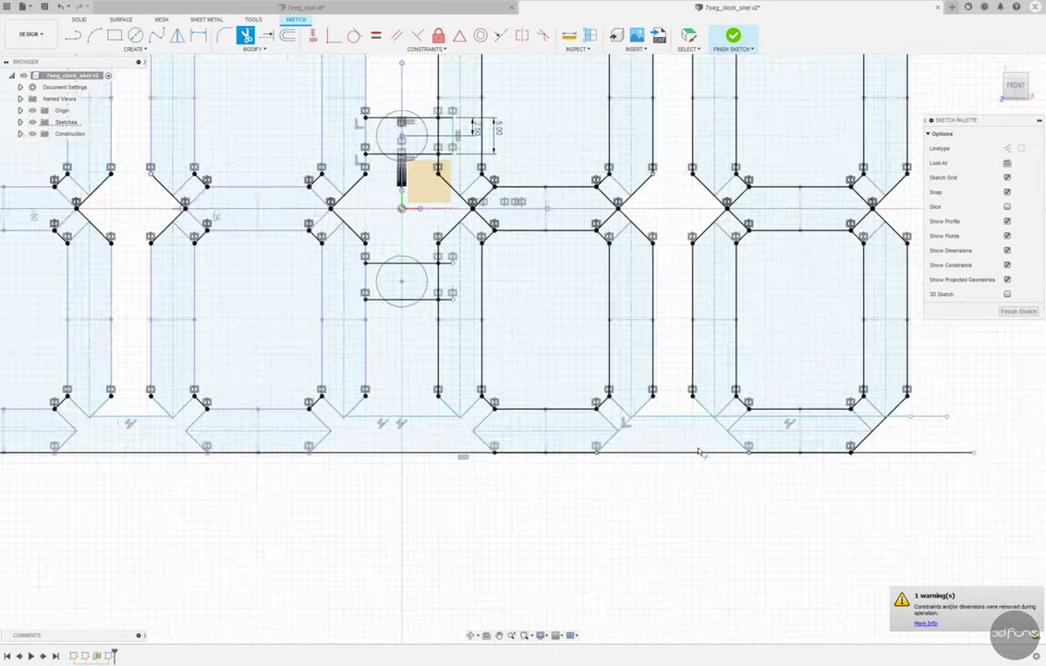
click(751, 447)
click(779, 409)
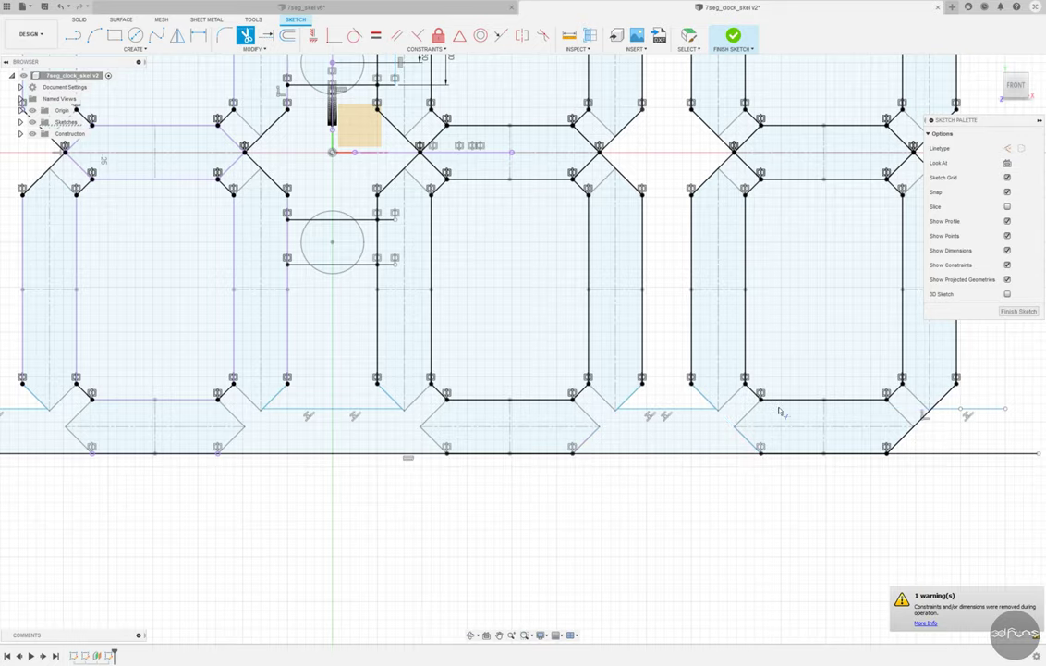
click(949, 412)
key(Escape)
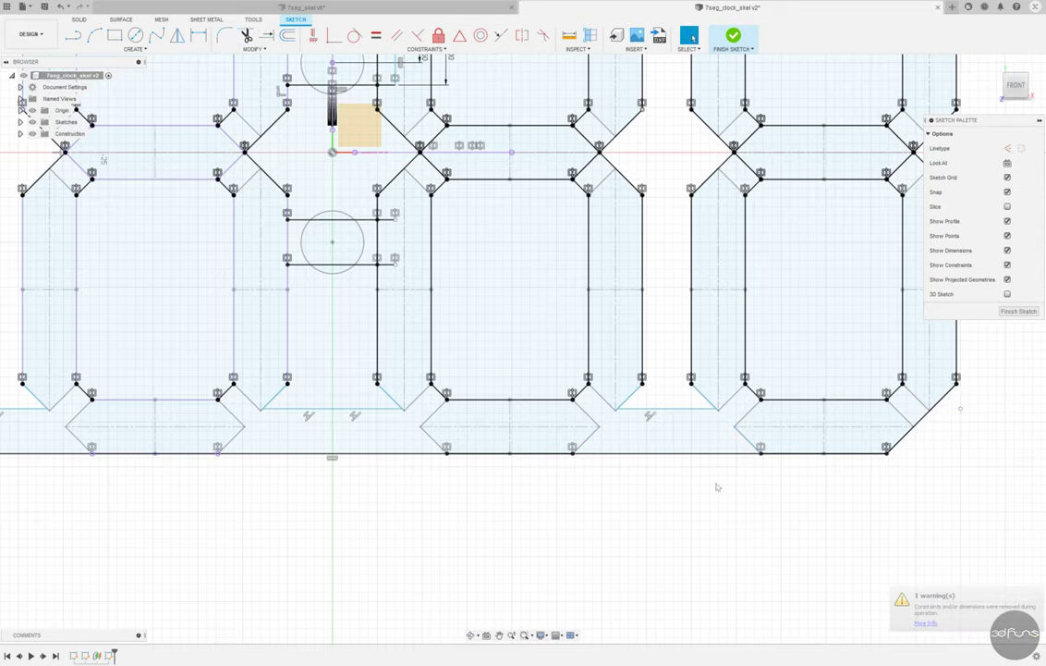
Step: Zoom in and out to review the two colon circles and their 2.50 and 5.00 connector bars
scroll(716, 392, up, 5)
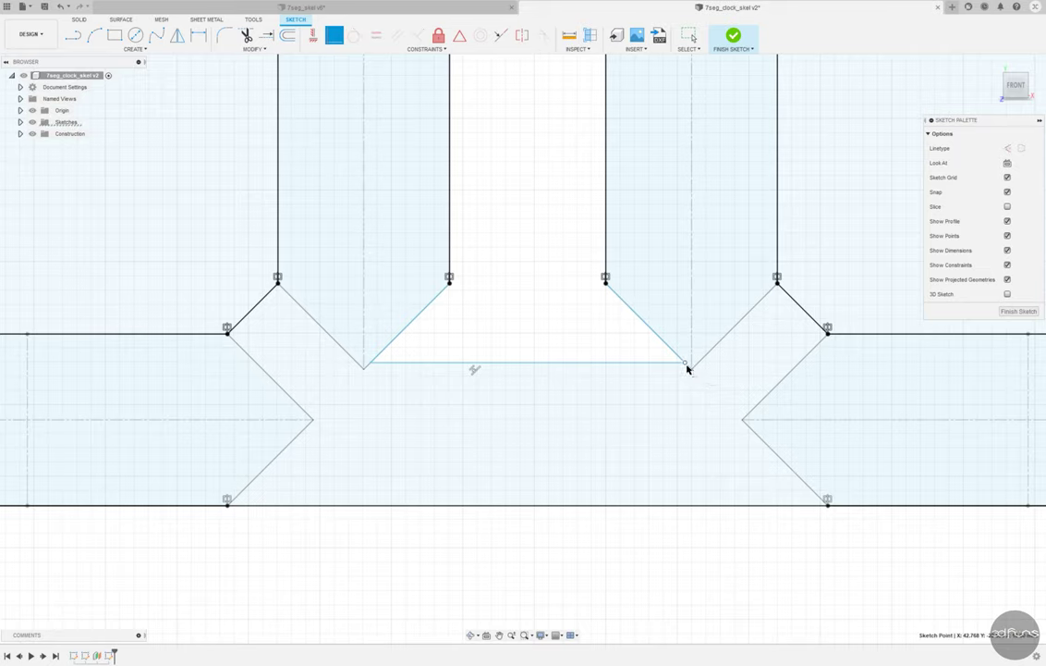
scroll(689, 375, up, 3)
scroll(685, 372, up, 1)
scroll(629, 393, down, 3)
scroll(485, 383, up, 2)
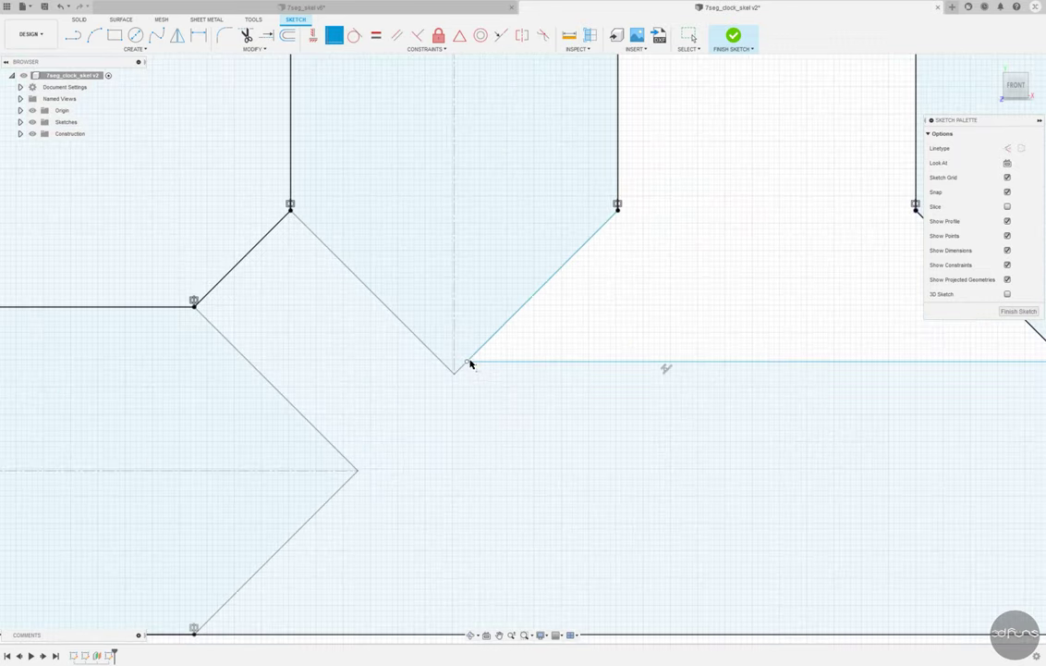
scroll(464, 369, down, 3)
scroll(689, 476, down, 2)
scroll(159, 420, up, 3)
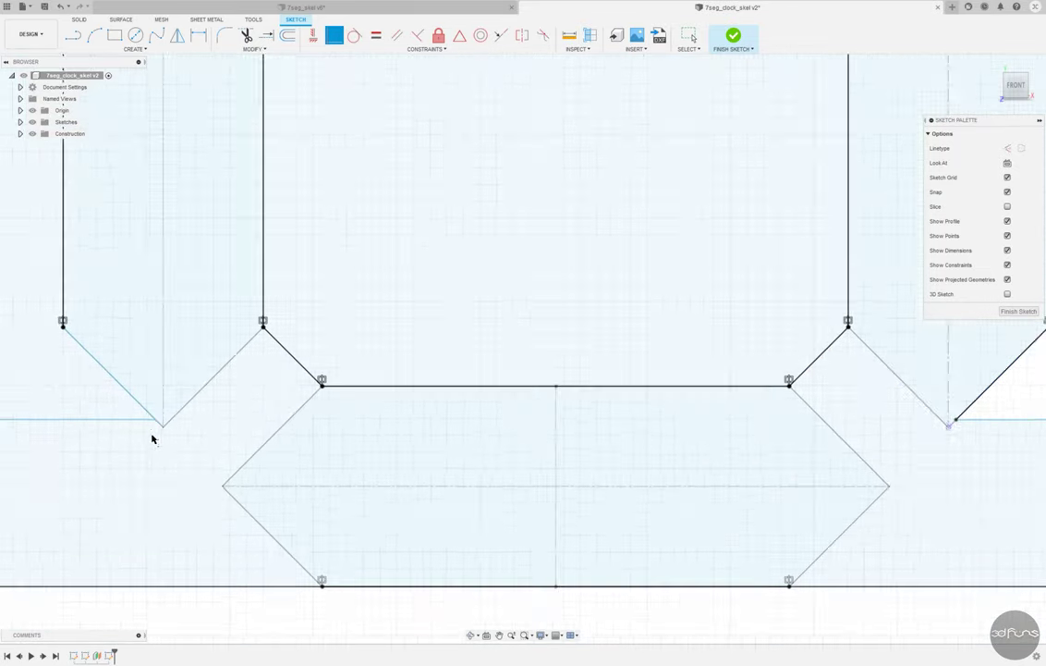
scroll(159, 418, up, 2)
scroll(586, 496, down, 2)
scroll(259, 471, down, 3)
scroll(263, 481, up, 4)
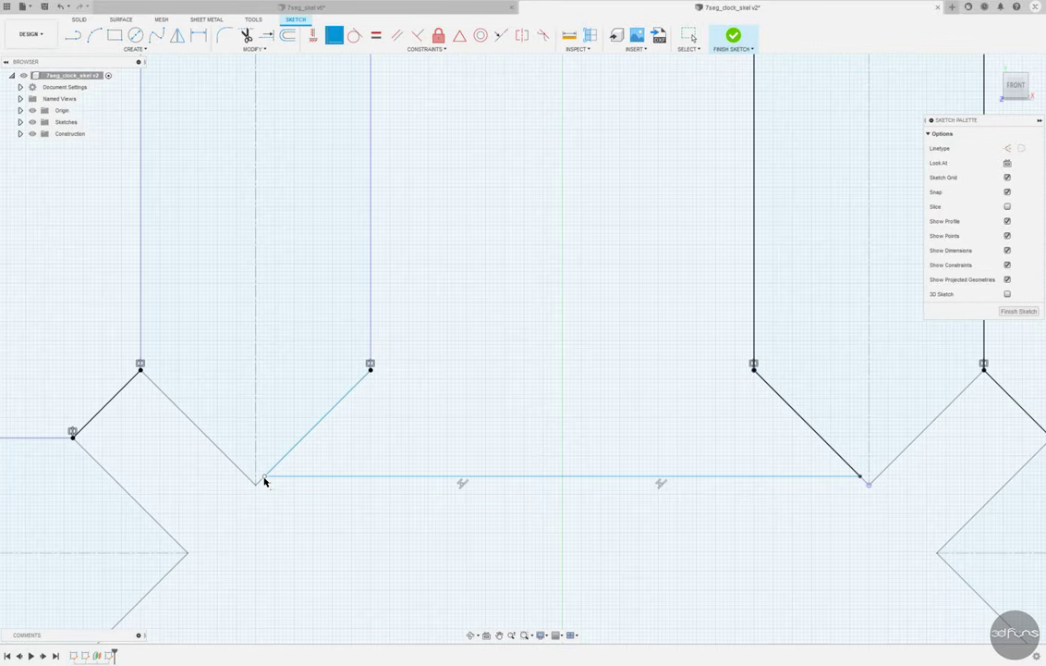
scroll(581, 432, down, 2)
scroll(400, 540, down, 3)
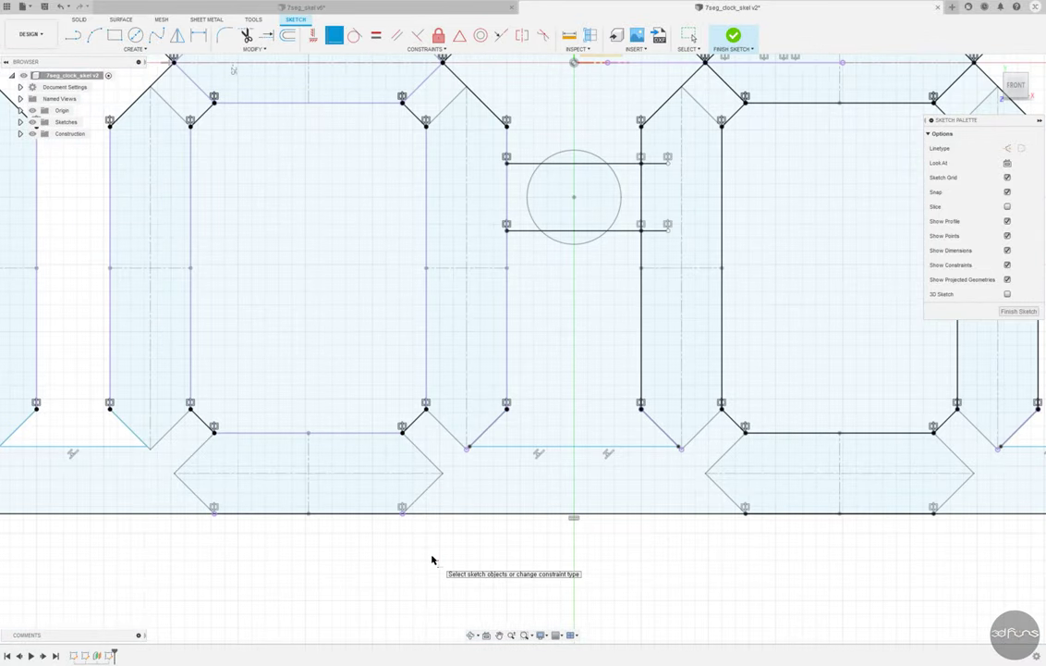
scroll(395, 392, down, 2)
scroll(396, 393, down, 2)
scroll(205, 474, up, 2)
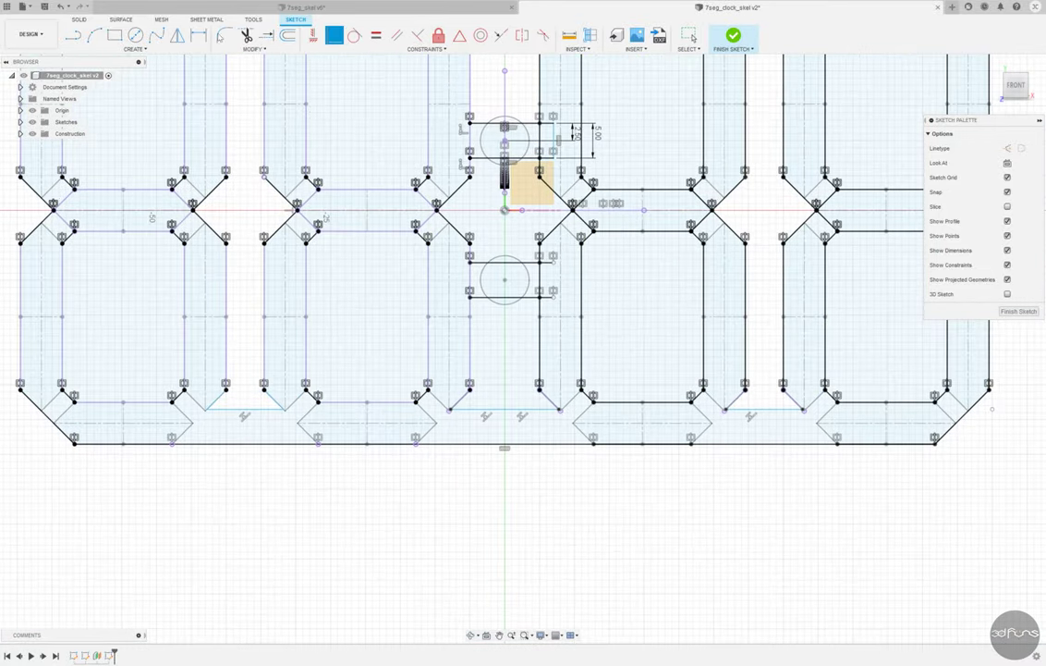
Step: Dimension the bottom base bar height to 5.00
click(185, 442)
click(257, 409)
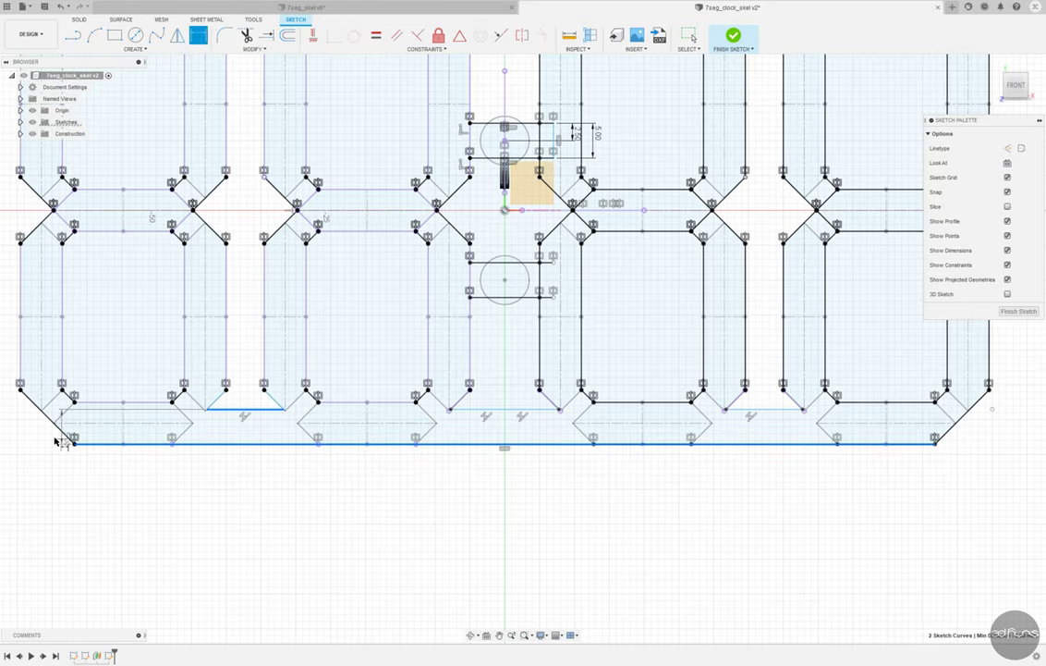
click(28, 437)
key(Return)
scroll(580, 490, down, 2)
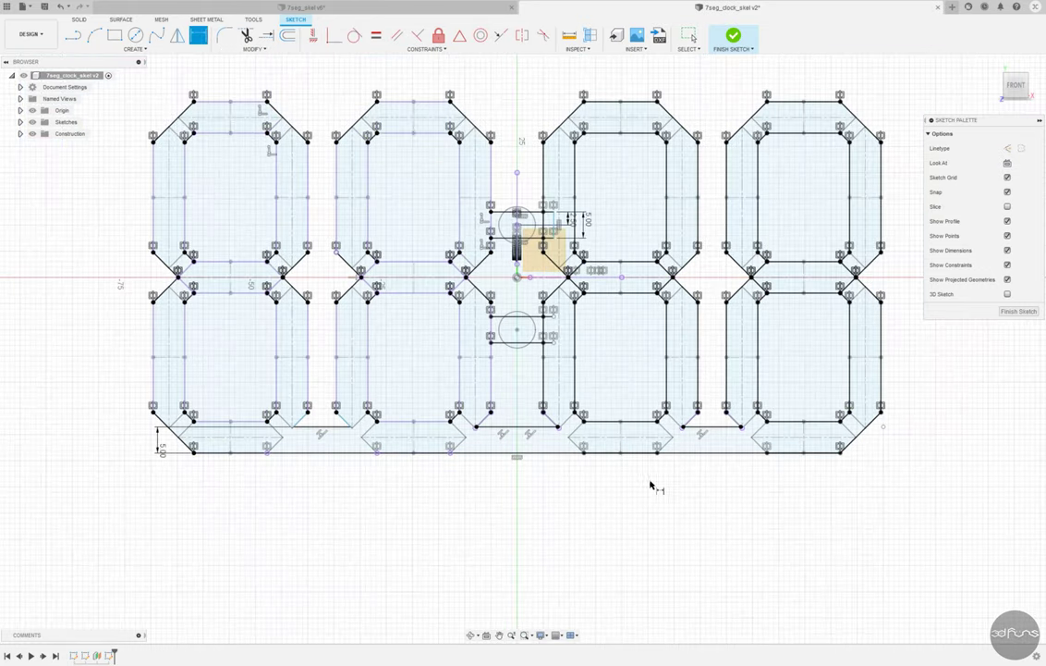
key(Escape)
Step: Trim the stray lines beside the upper and lower colon bars and check their profiles close
click(795, 445)
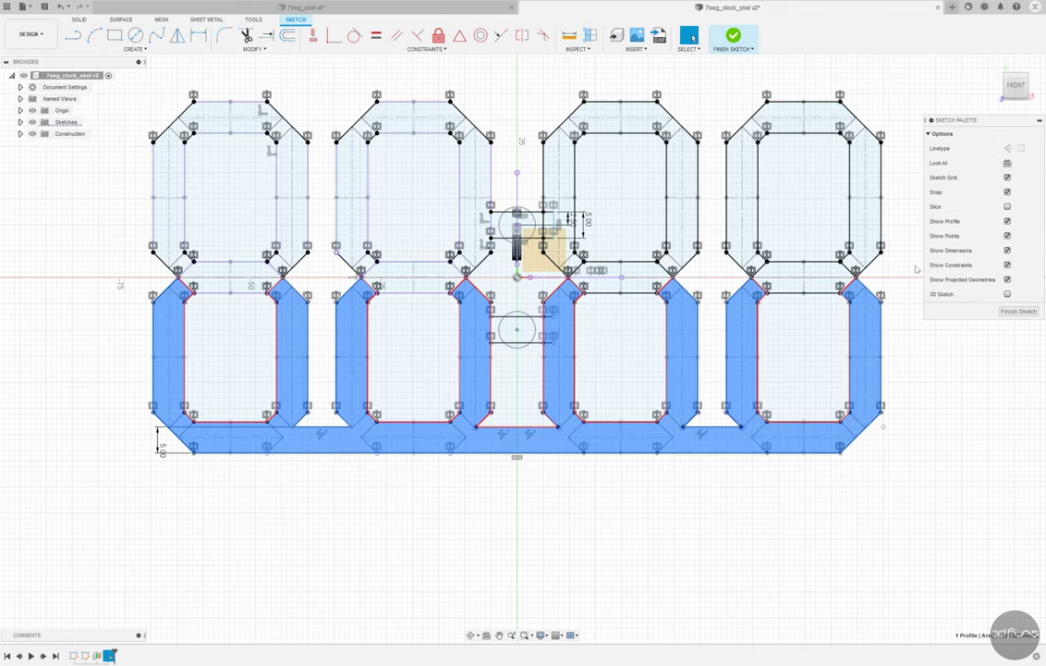
scroll(554, 276, up, 5)
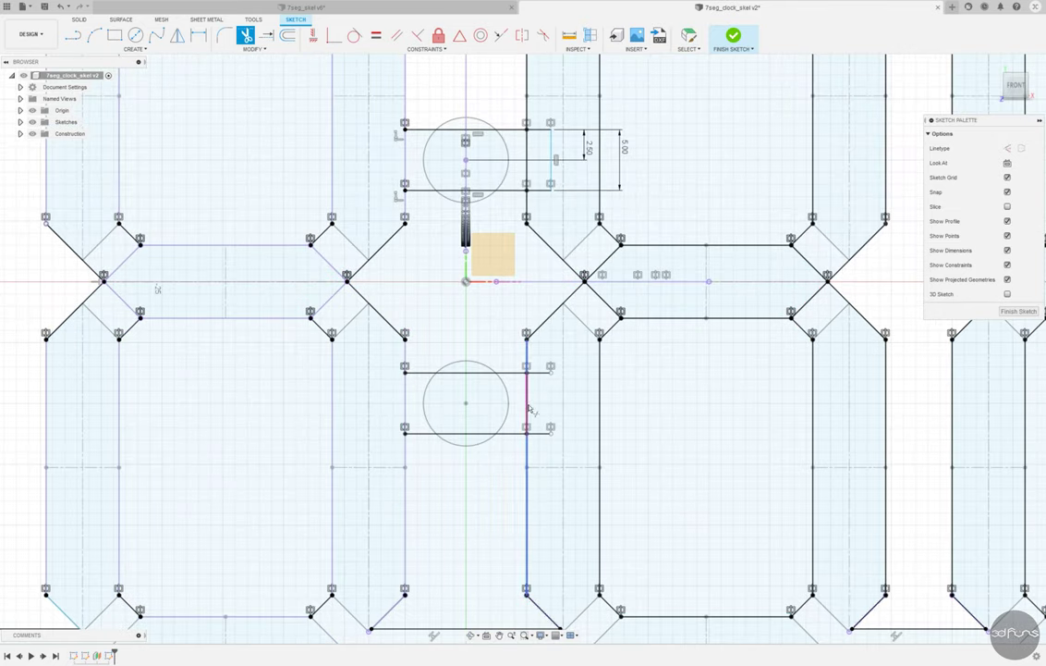
click(529, 409)
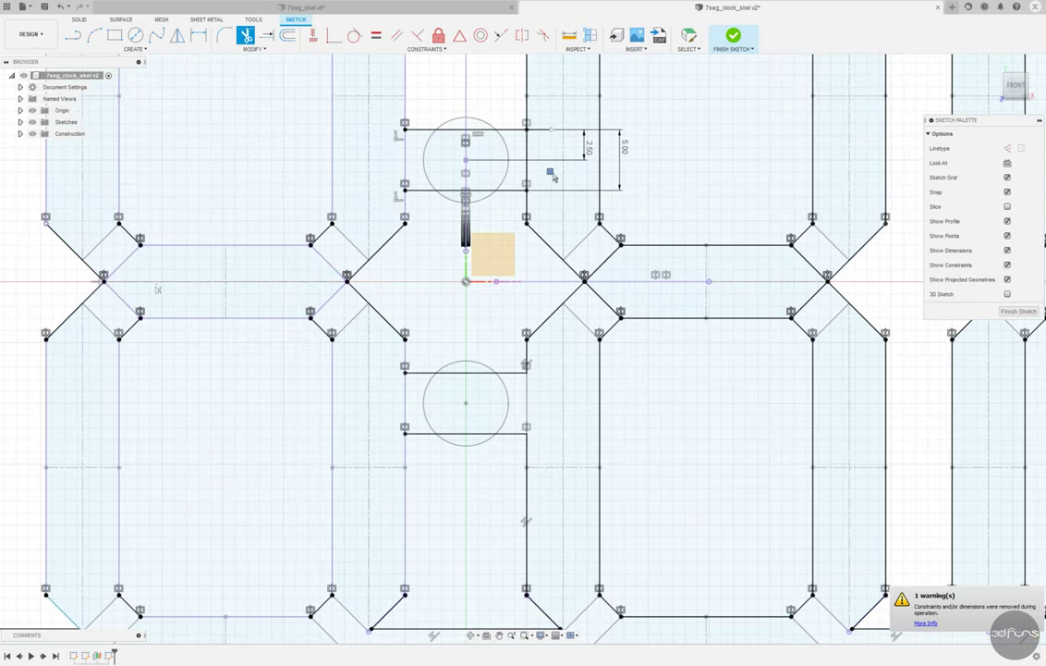
click(529, 153)
key(Escape)
click(550, 207)
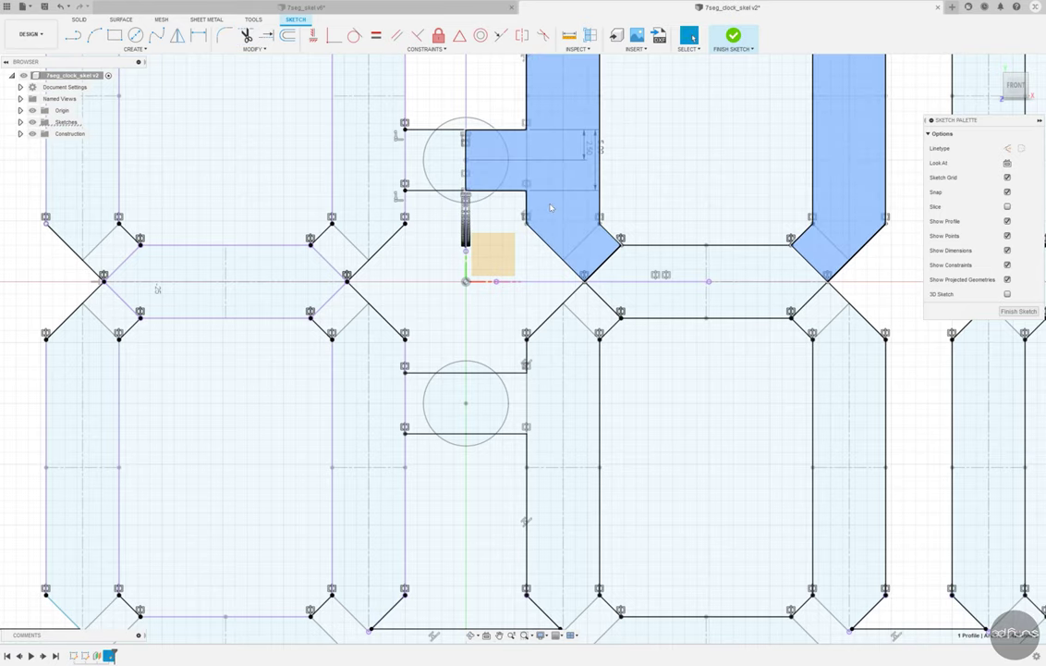
scroll(550, 207, down, 5)
Step: Select the bottom, digit-top and middle-segment profiles to confirm they are closed, then clear the selection
click(640, 340)
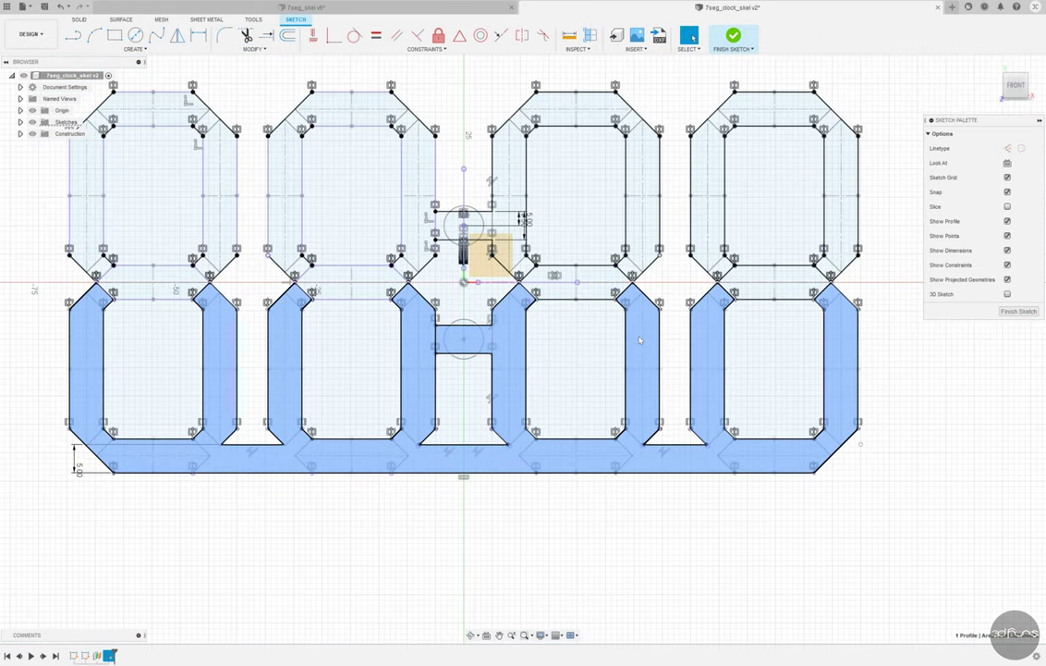
click(639, 341)
ctrl+click(708, 194)
ctrl+click(504, 199)
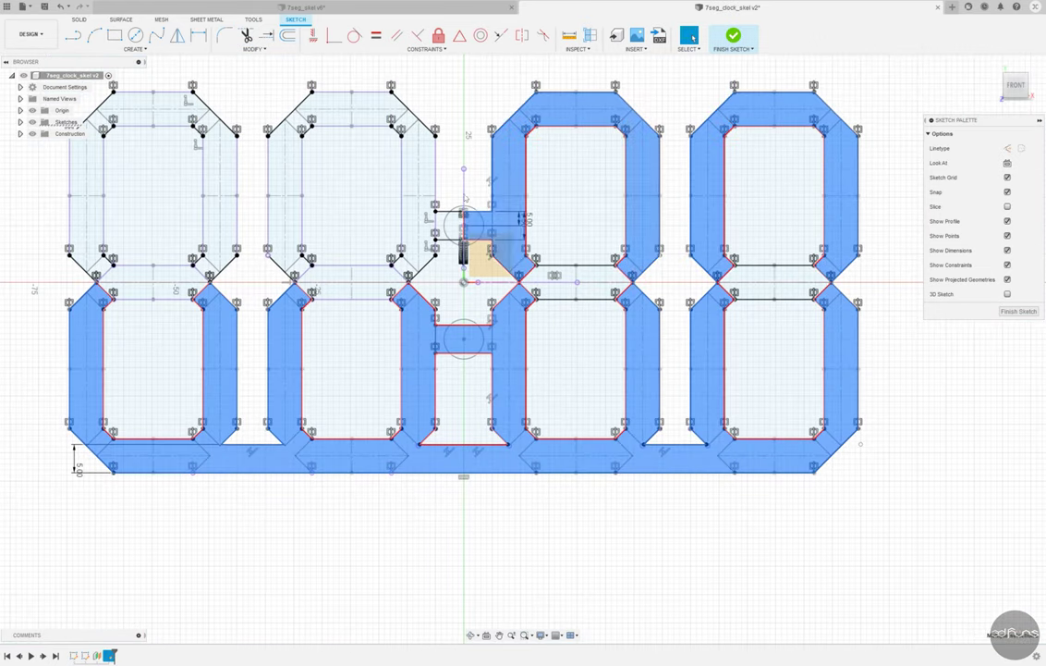
ctrl+click(413, 175)
scroll(453, 225, up, 3)
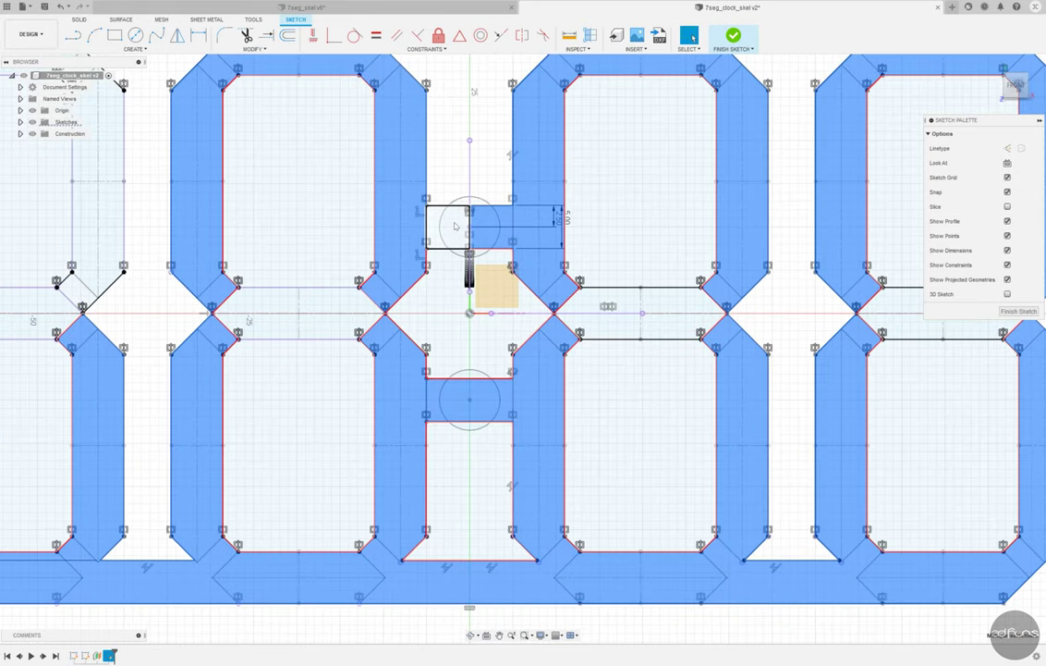
scroll(455, 225, down, 3)
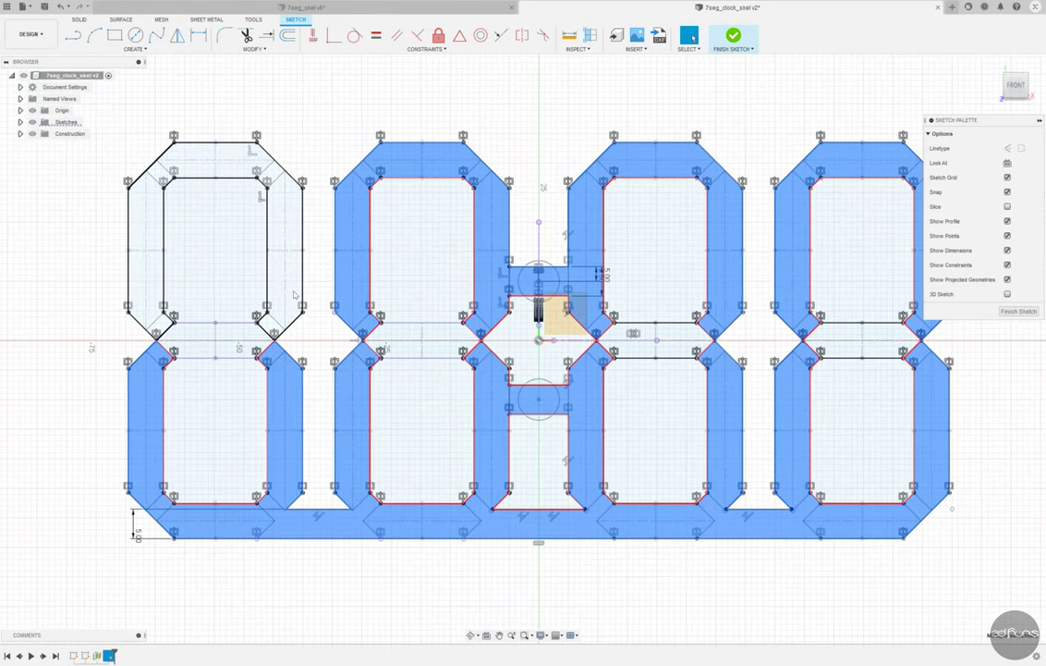
ctrl+click(222, 153)
ctrl+click(398, 341)
ctrl+click(652, 340)
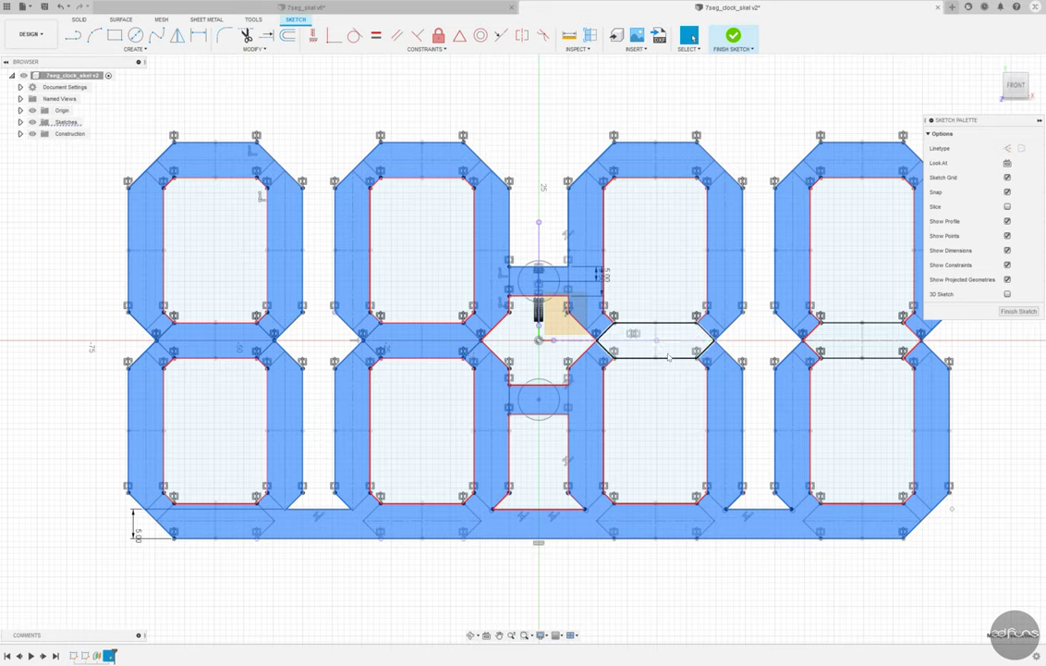
ctrl+click(860, 340)
click(846, 263)
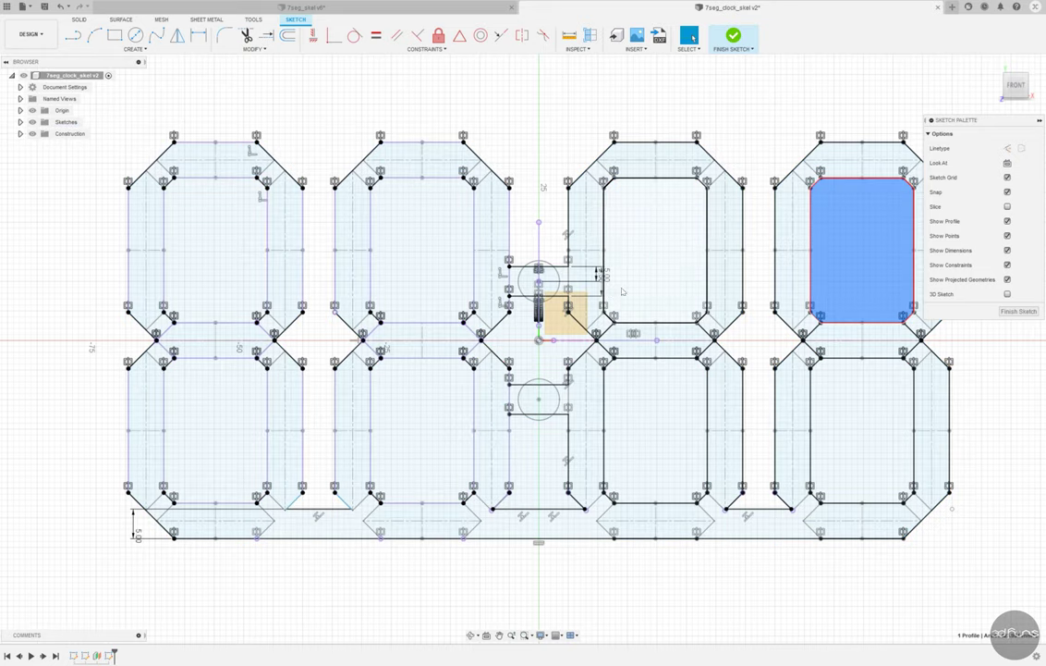
Step: Finish the clock sketch and orbit to a tilted 3D view
key(d)
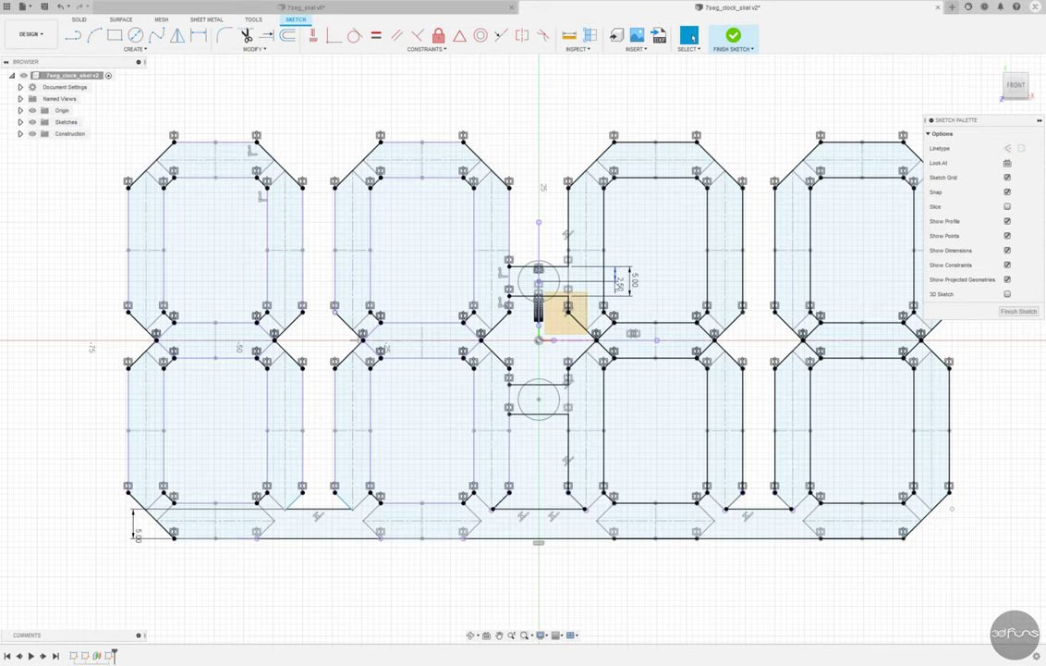
scroll(227, 384, down, 2)
click(735, 39)
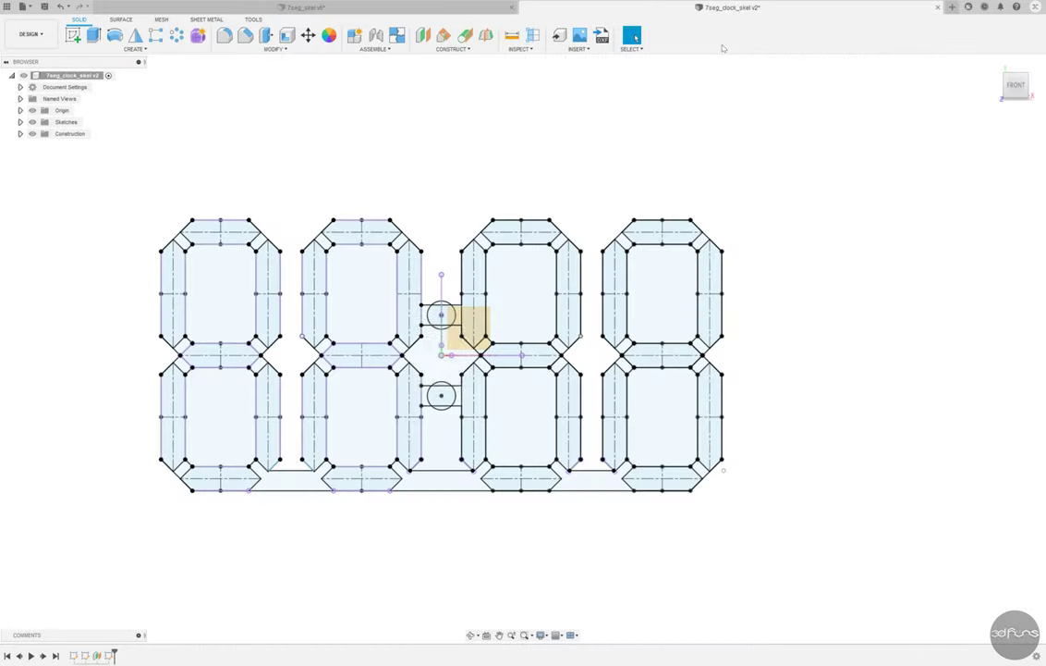
mouse_move(377, 292)
shift+middle_down()
mouse_move(386, 558)
mouse_move(427, 479)
mouse_move(402, 545)
mouse_move(420, 542)
shift+middle_up()
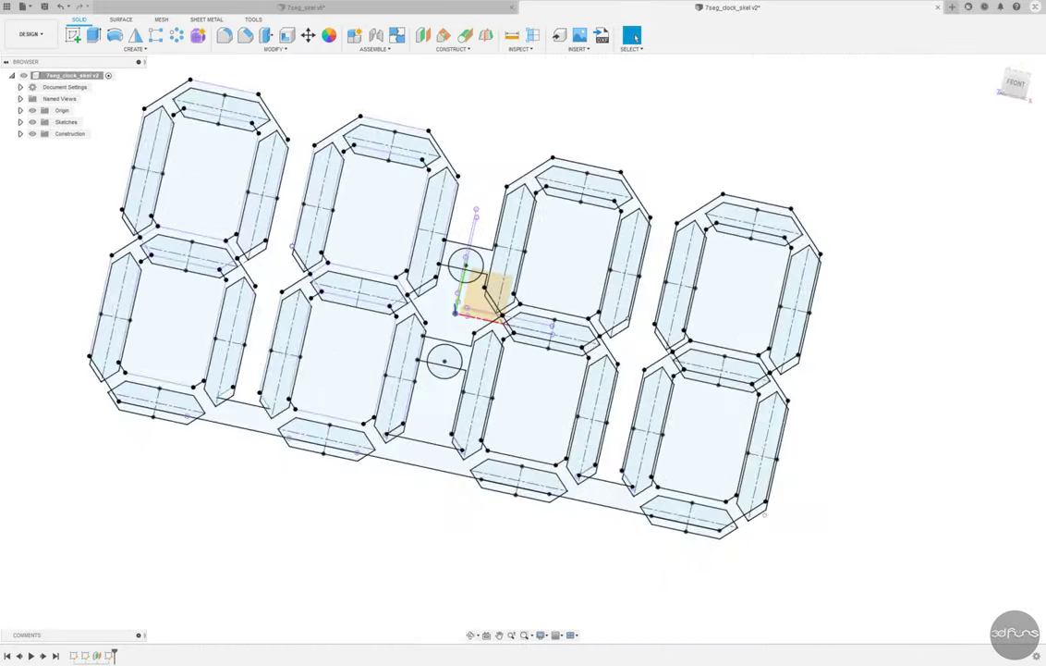
Step: Reopen the clock sketch to inspect a diagonal line, finish it again and return to Home view
right_click(97, 655)
click(138, 561)
scroll(247, 423, up, 5)
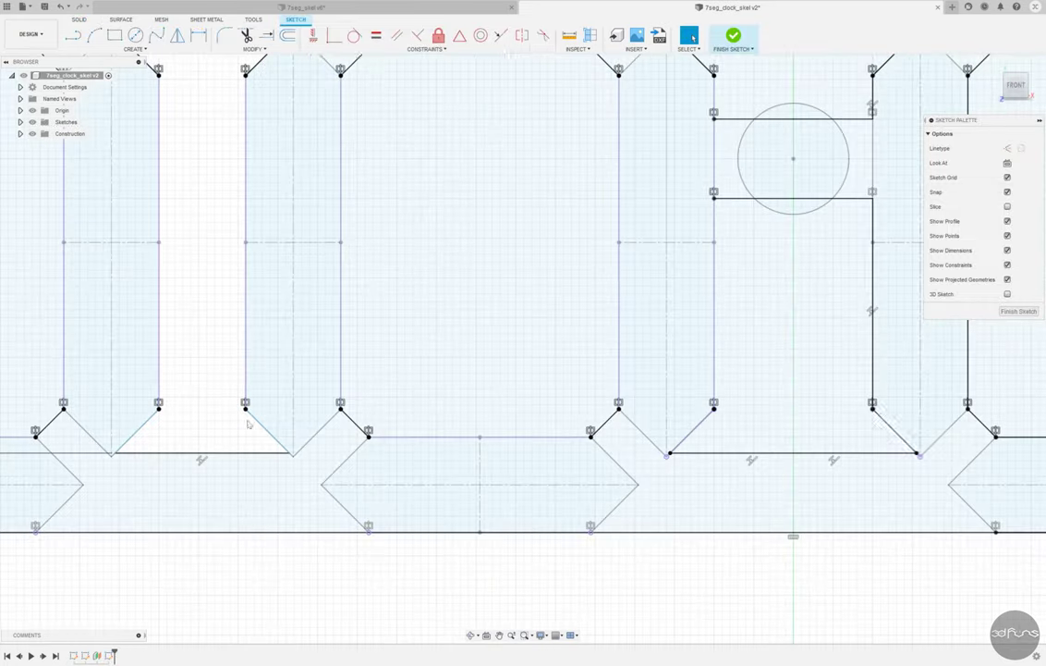
scroll(275, 496, up, 3)
scroll(280, 422, up, 3)
click(294, 420)
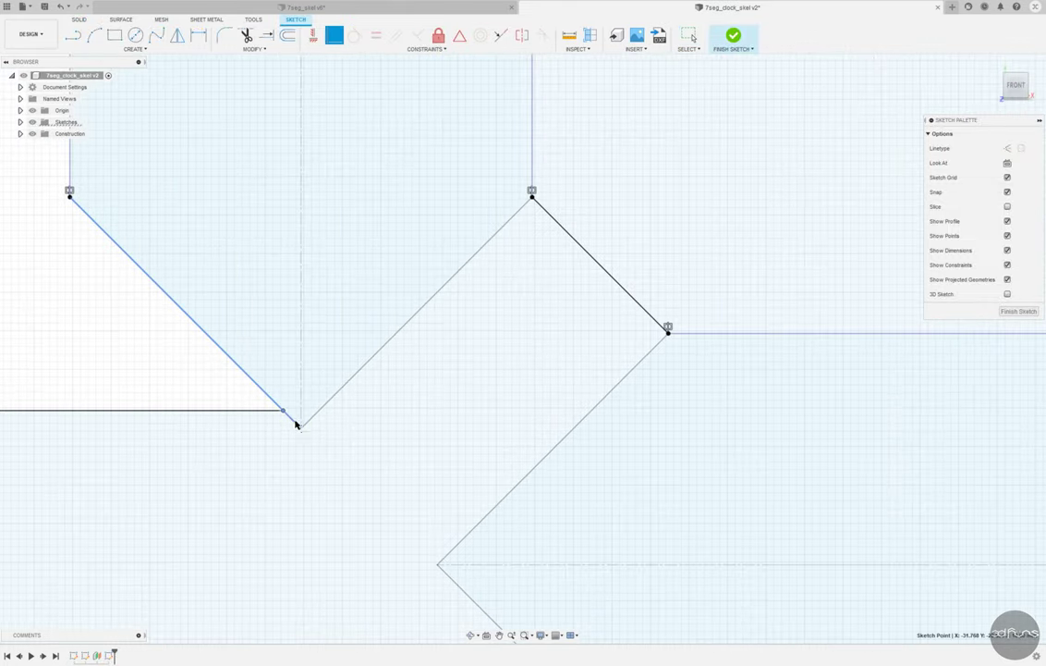
scroll(541, 451, down, 5)
scroll(234, 409, up, 3)
scroll(275, 486, down, 3)
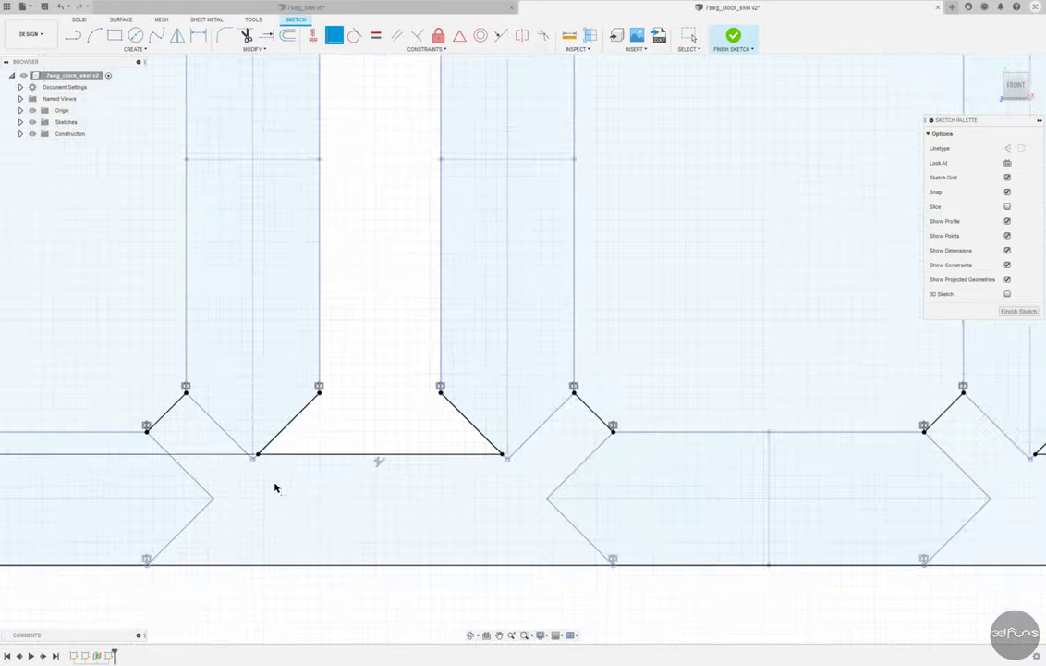
scroll(277, 494, down, 3)
scroll(160, 586, down, 3)
click(734, 37)
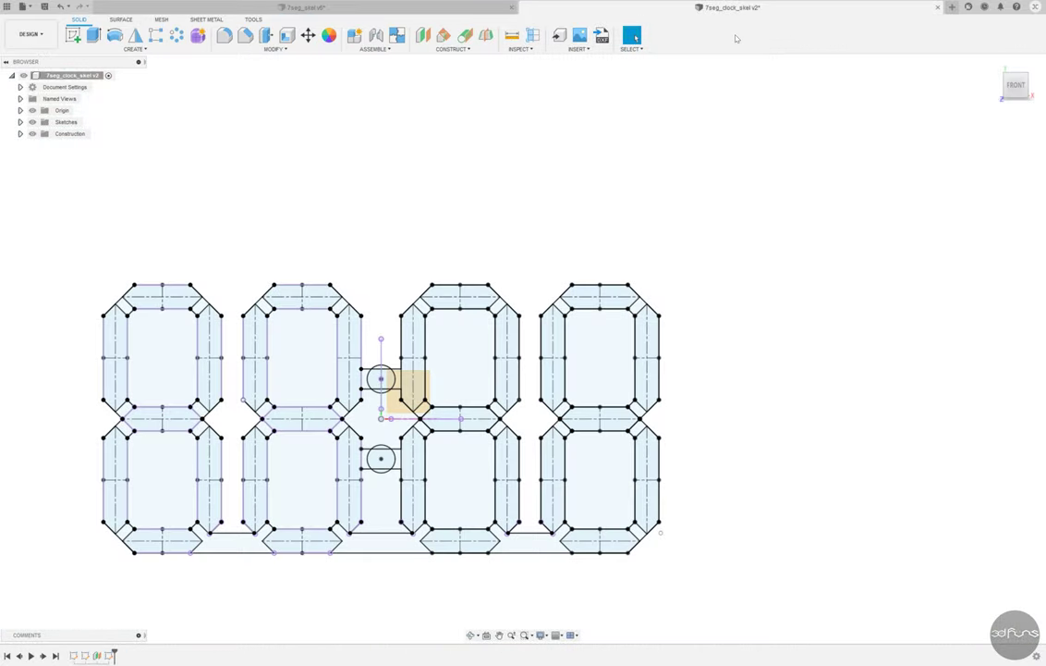
click(994, 65)
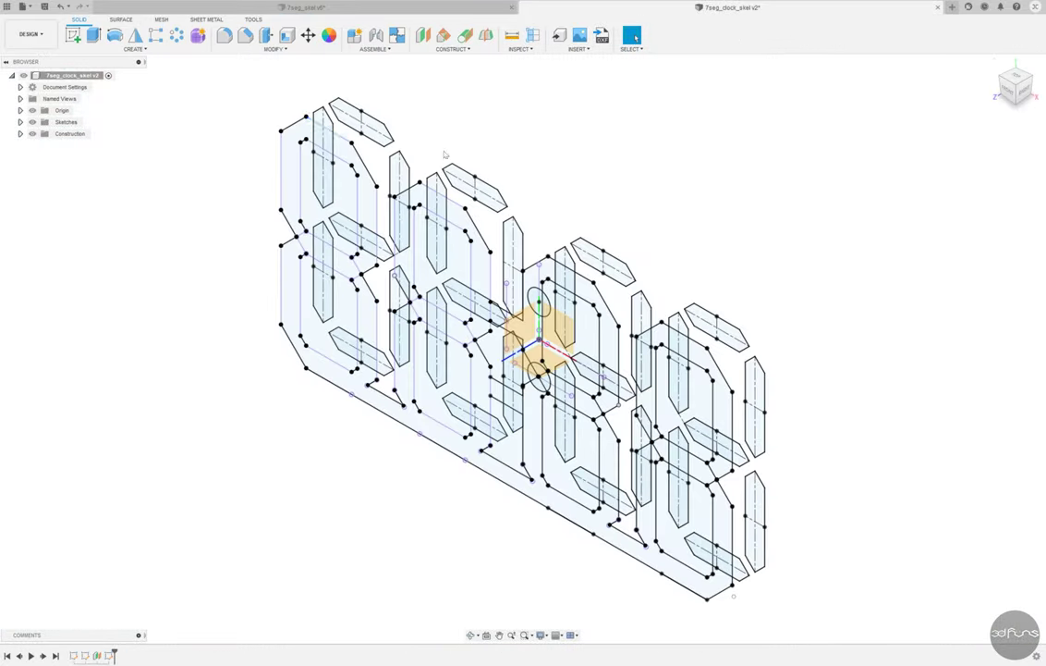
Step: Save a new version of the design and orbit to a low front view
click(44, 7)
click(428, 348)
mouse_move(159, 362)
shift+middle_down()
mouse_move(203, 333)
mouse_move(191, 304)
mouse_move(194, 329)
mouse_move(185, 315)
shift+middle_up()
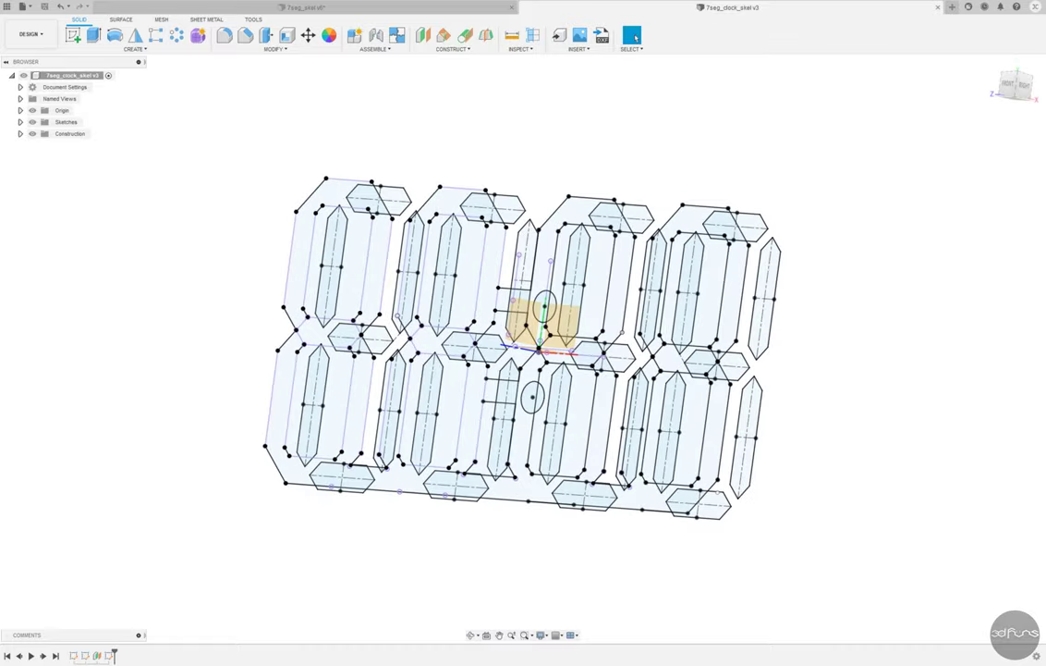
mouse_move(180, 294)
shift+middle_down()
mouse_move(224, 306)
mouse_move(187, 345)
mouse_move(187, 306)
mouse_move(198, 358)
mouse_move(159, 353)
mouse_move(170, 357)
shift+middle_up()
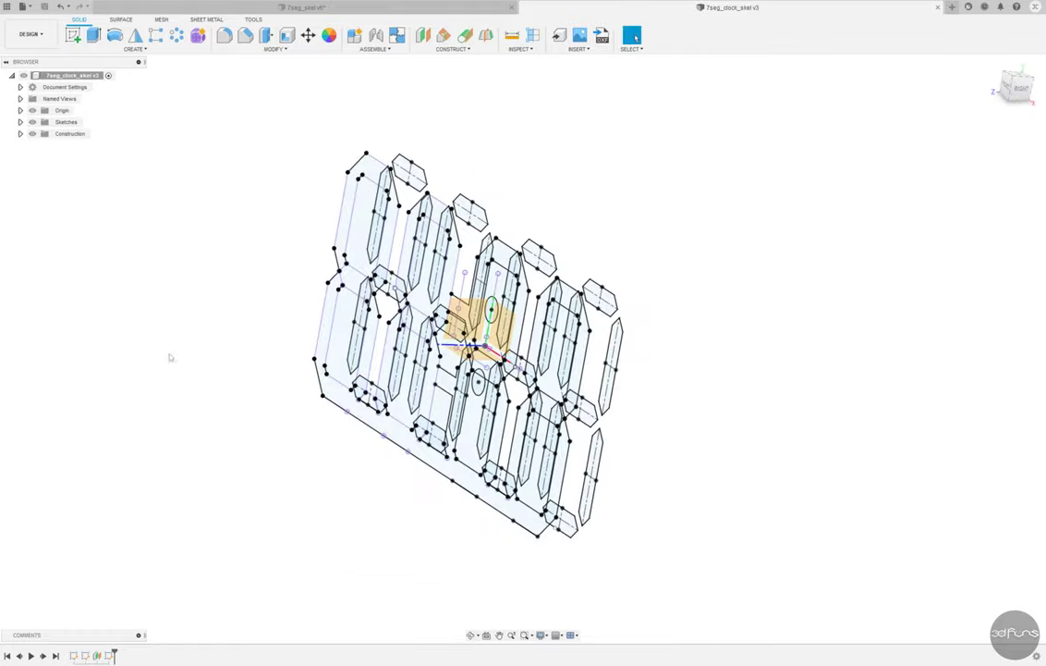
mouse_move(218, 63)
shift+middle_down()
mouse_move(647, 277)
mouse_move(753, 297)
mouse_move(661, 302)
mouse_move(696, 298)
shift+middle_up()
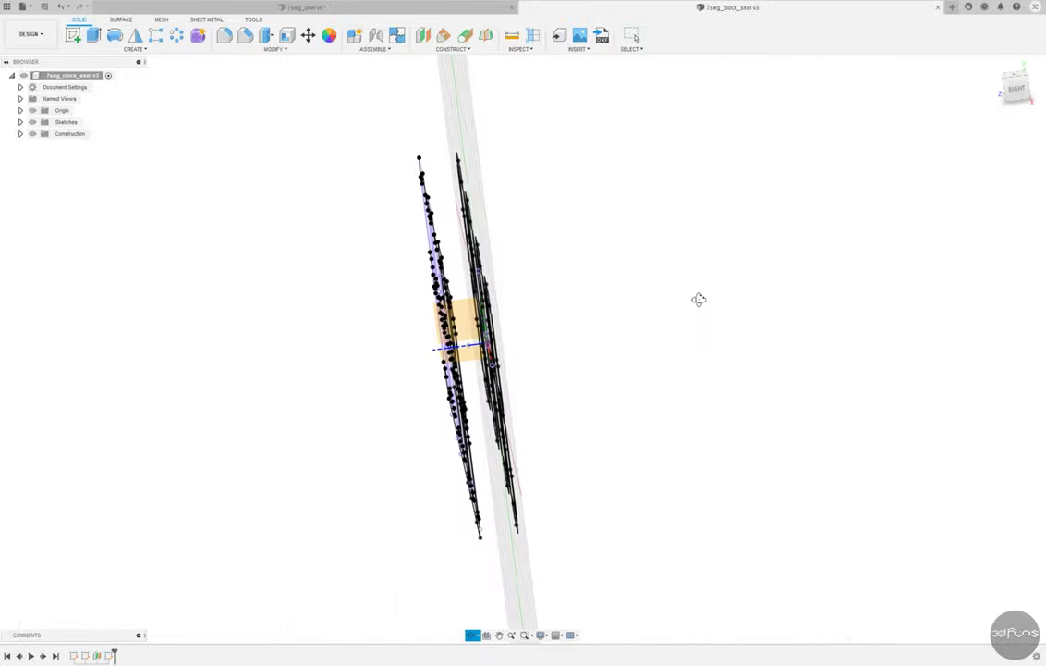
Step: Reopen the sketch and draw two rectangles, one above the other, beside the plate edges
double_click(470, 326)
scroll(470, 326, up, 2)
key(r)
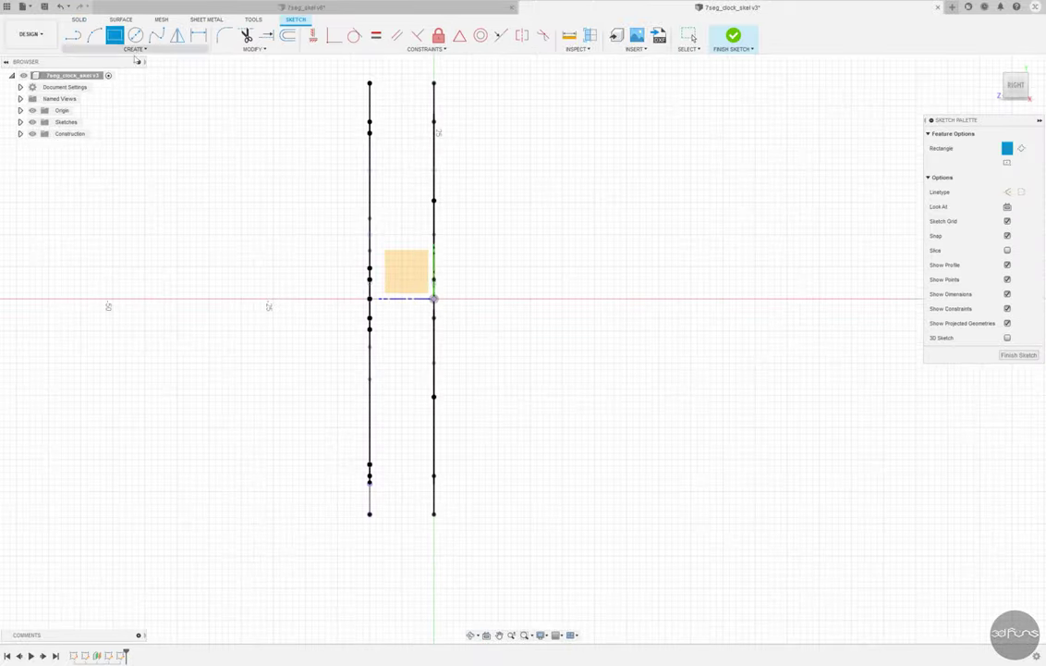
scroll(518, 407, up, 2)
click(481, 393)
click(480, 278)
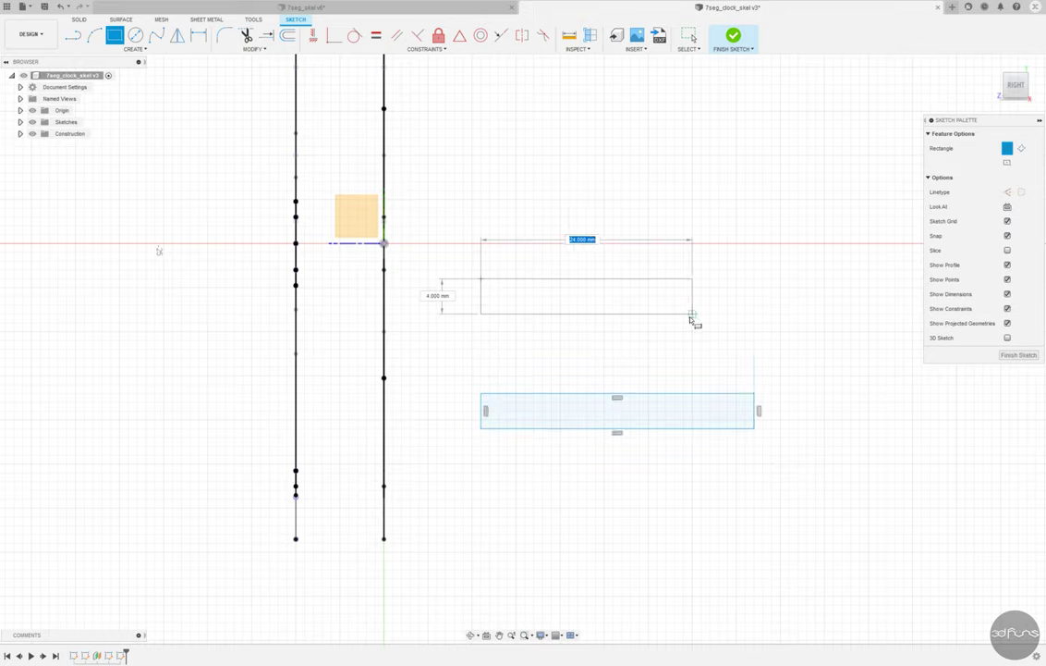
click(754, 313)
Step: Dimension the lower rectangle to 20.20 wide by 1.60 high
key(d)
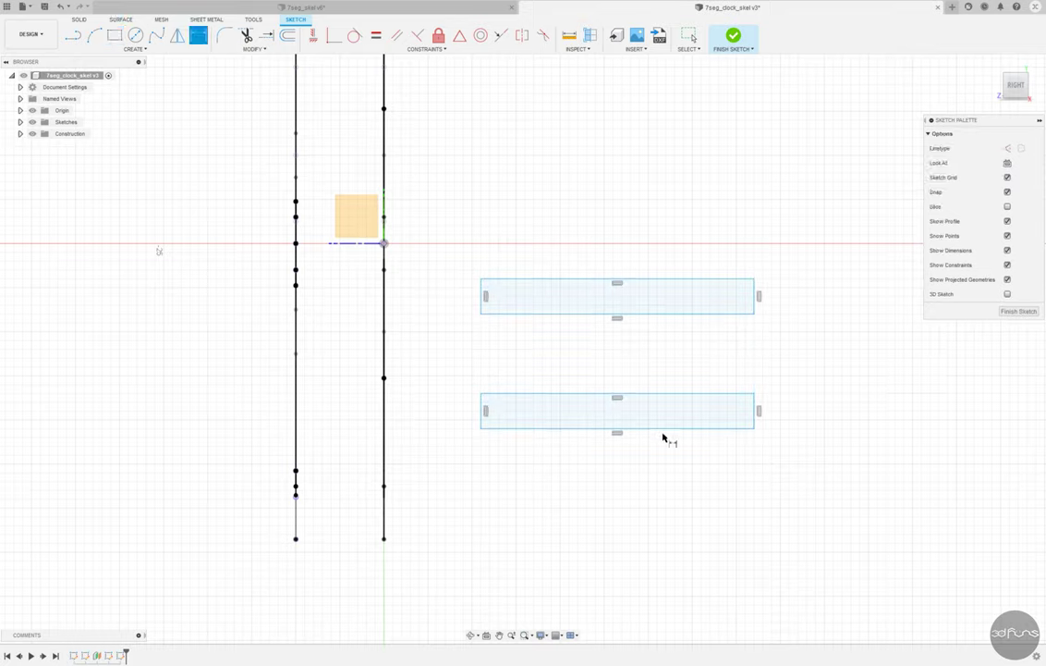
click(661, 428)
click(649, 492)
text(20.2)
key(Return)
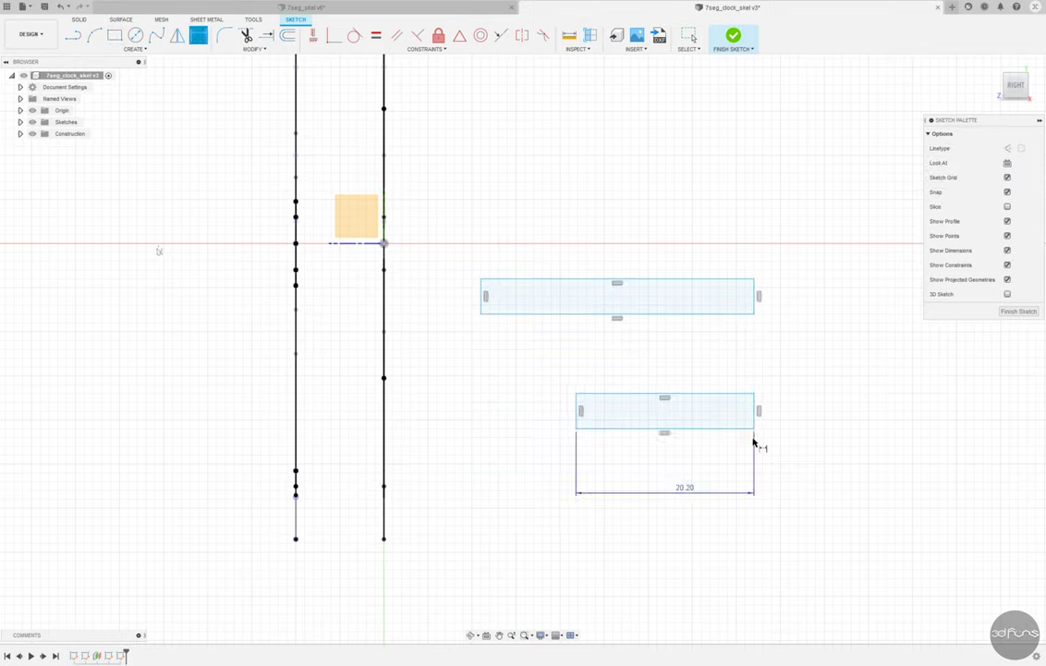
click(807, 419)
text(1.6)
key(Return)
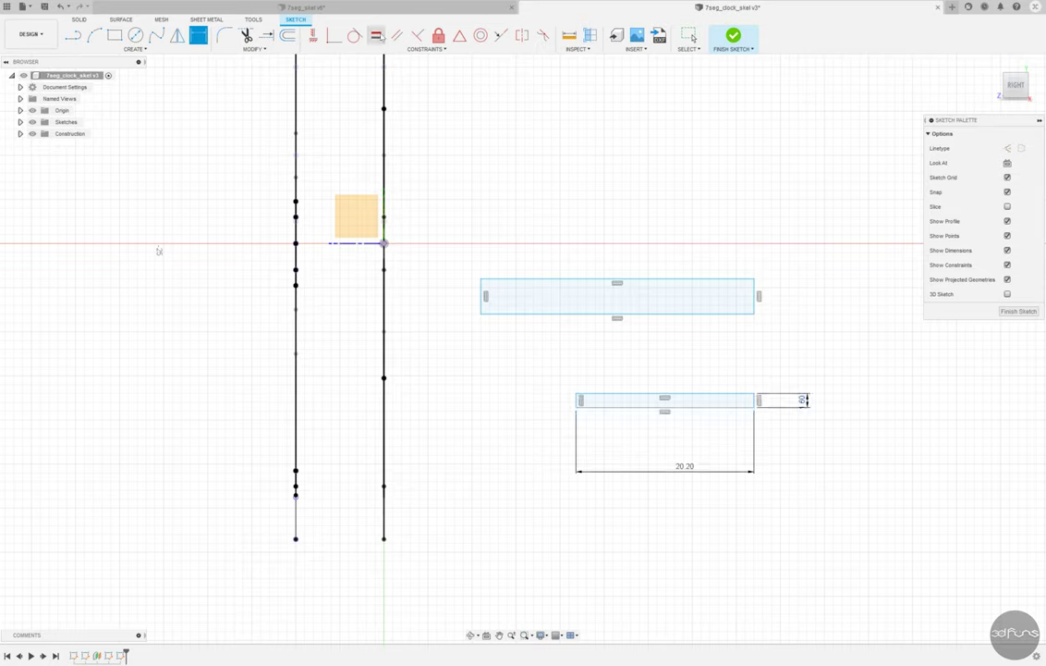
Step: Make the upper rectangle equal in size to the lower and align their right edges
click(696, 313)
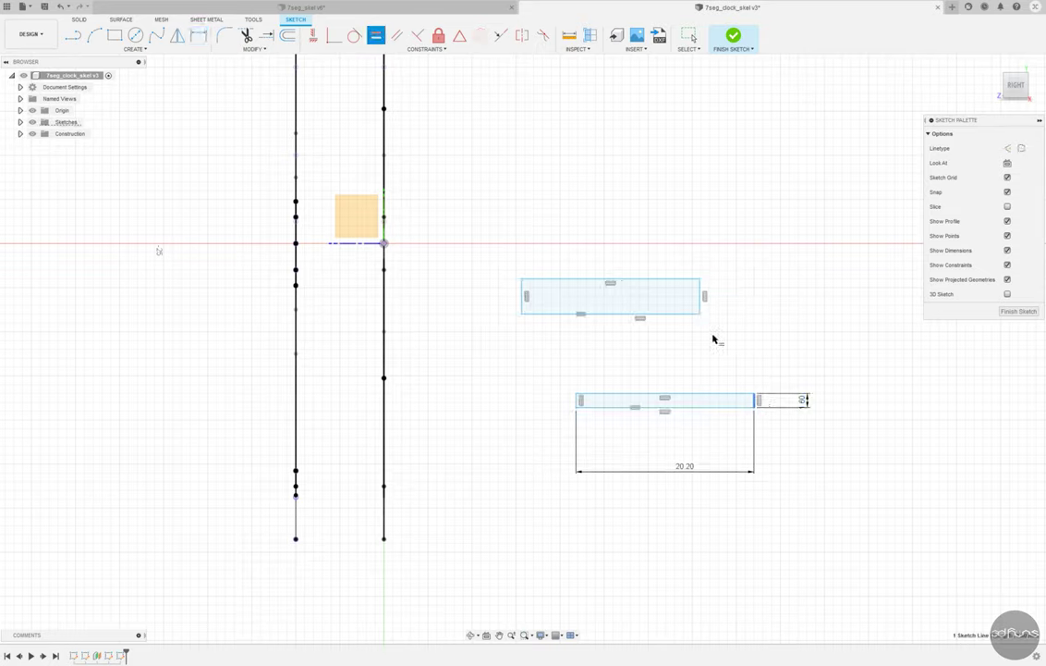
click(699, 298)
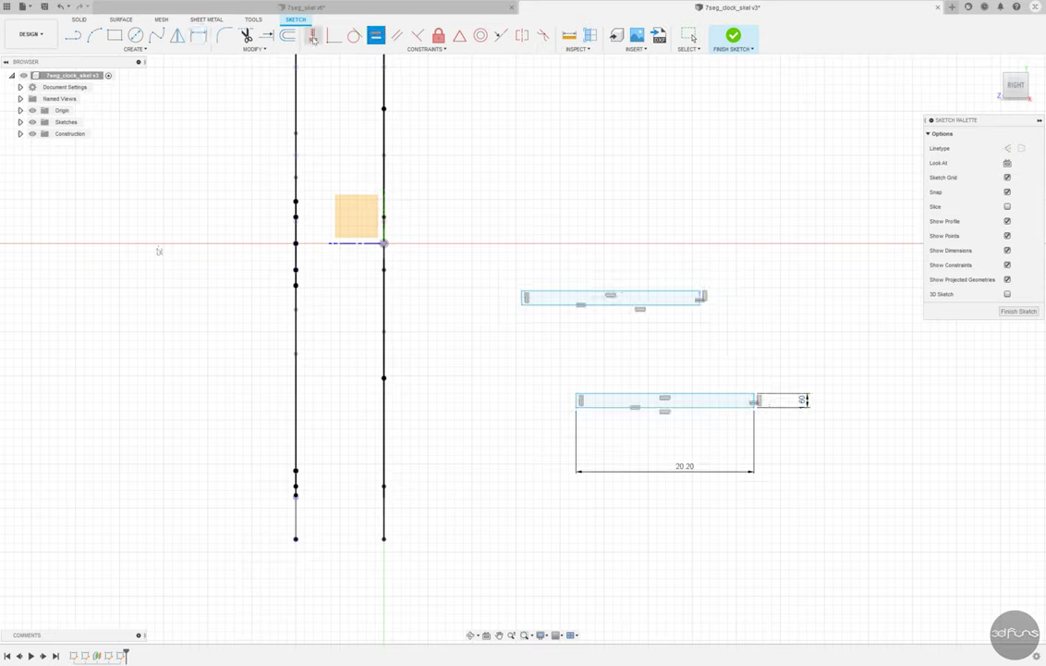
click(754, 397)
click(700, 300)
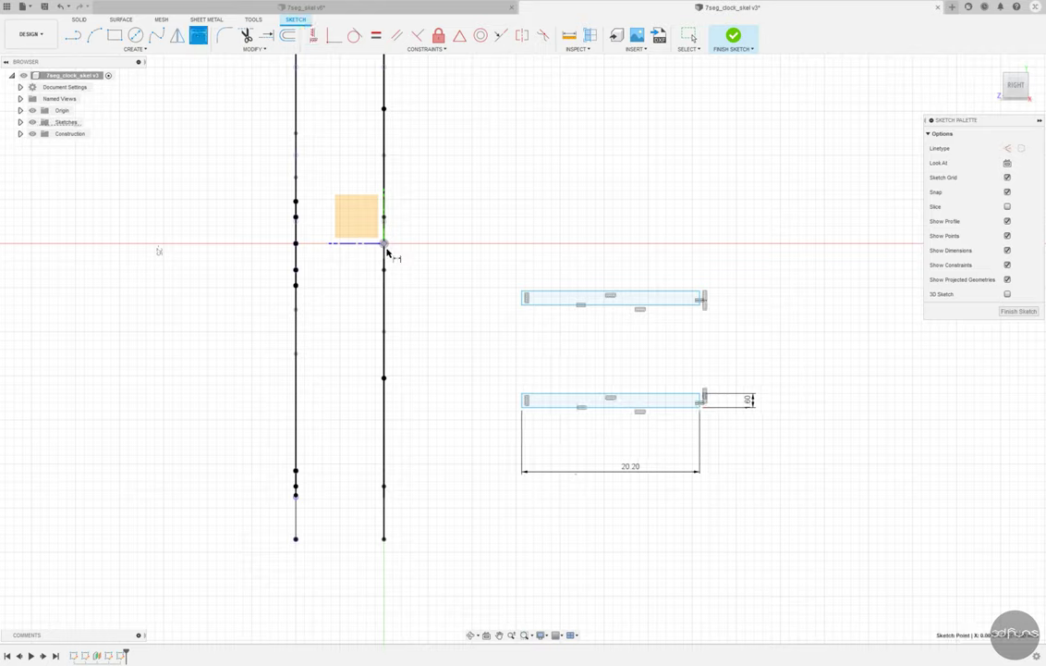
Step: Dimension the lower rectangle 11.10 from the vertical line and set the gap between the rectangles
click(521, 404)
click(384, 453)
click(471, 472)
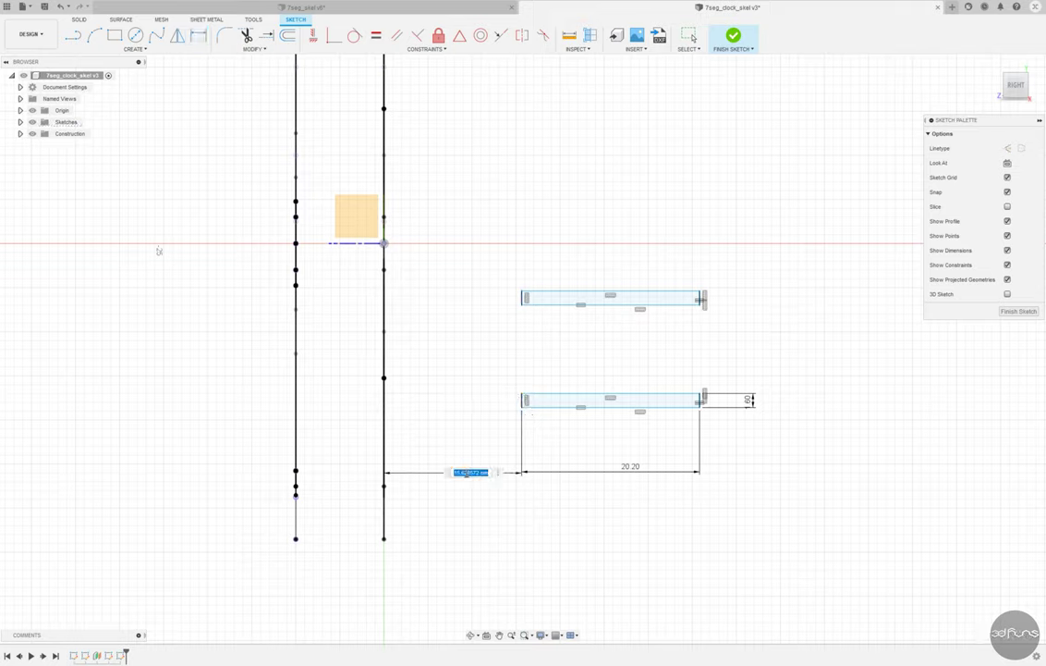
key(Return)
click(644, 403)
click(635, 306)
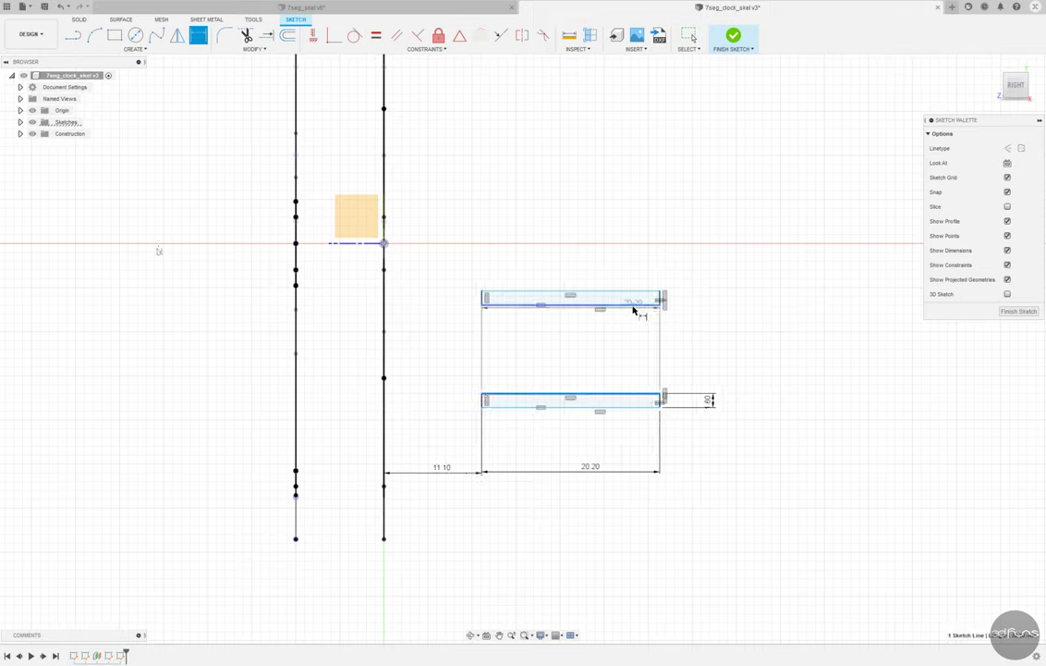
click(715, 341)
text(11.10)
key(Return)
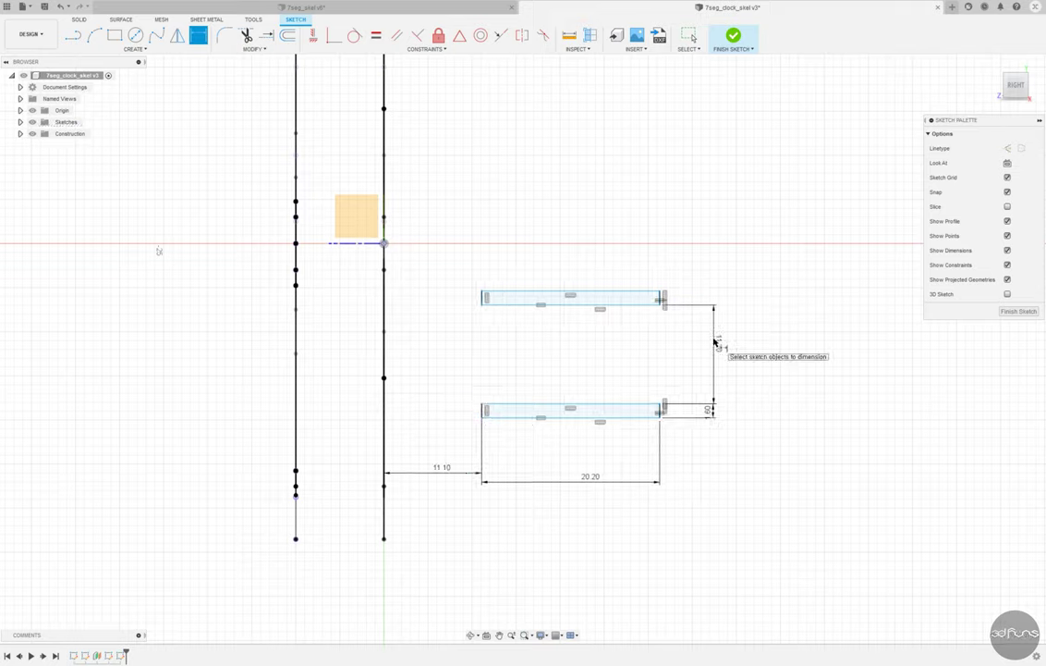
Step: Add a 3.40 vertical offset between the lower rectangle and the vertical line's end
shift+middle_drag(584, 556, 388, 536)
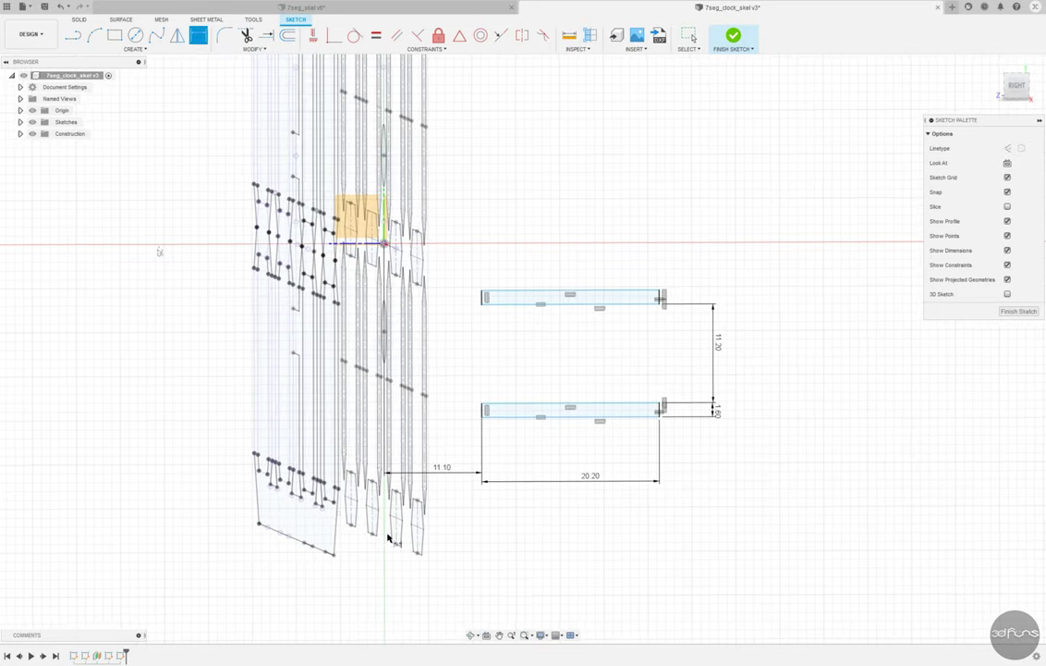
click(459, 411)
click(501, 406)
click(518, 456)
text(3.4)
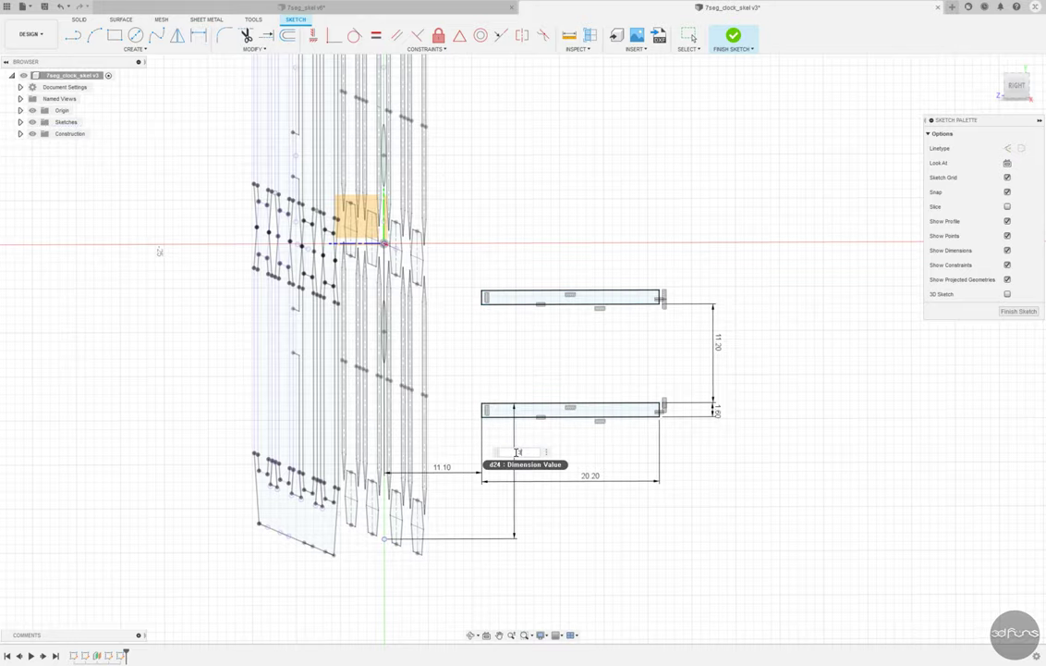
key(Return)
key(Escape)
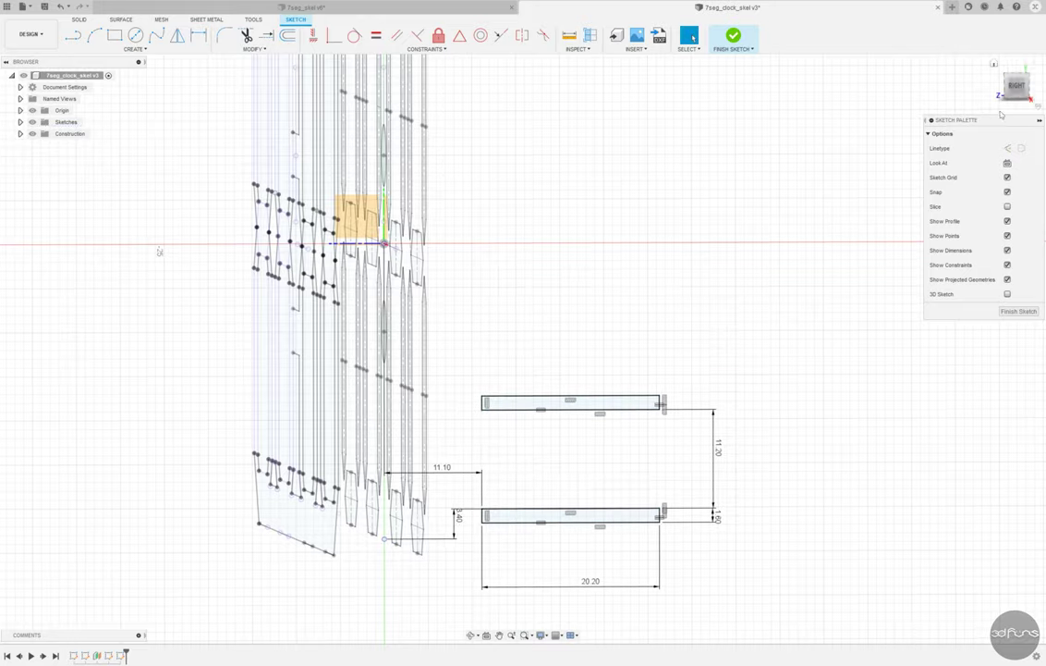
Step: Move the 20.20 dimension closer to the rectangle in right view and finish the sketch
click(1001, 115)
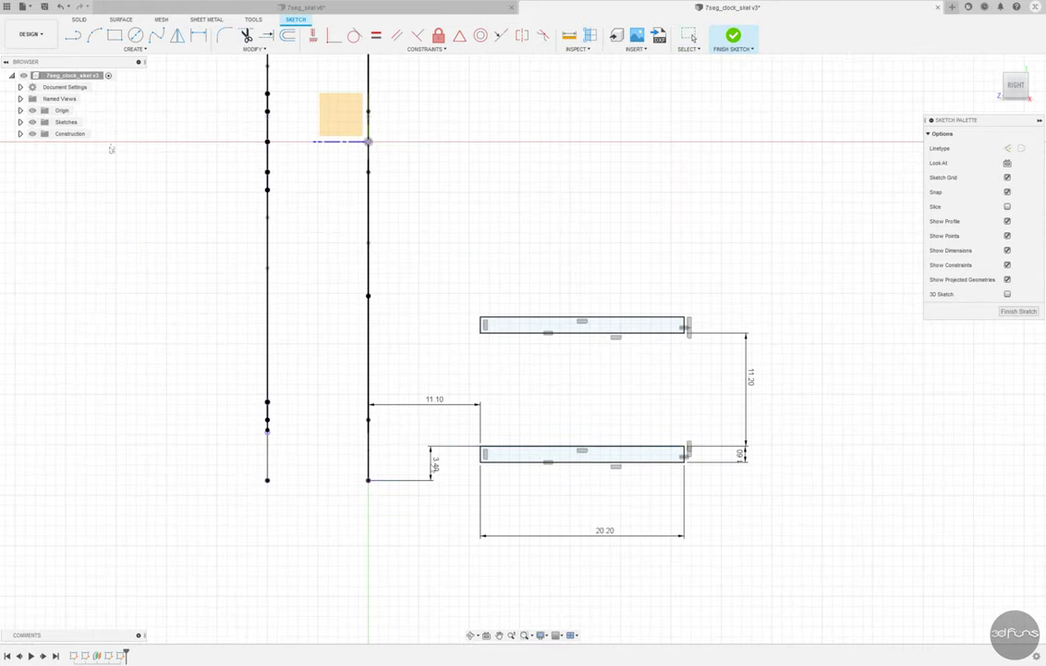
drag(604, 529, 587, 495)
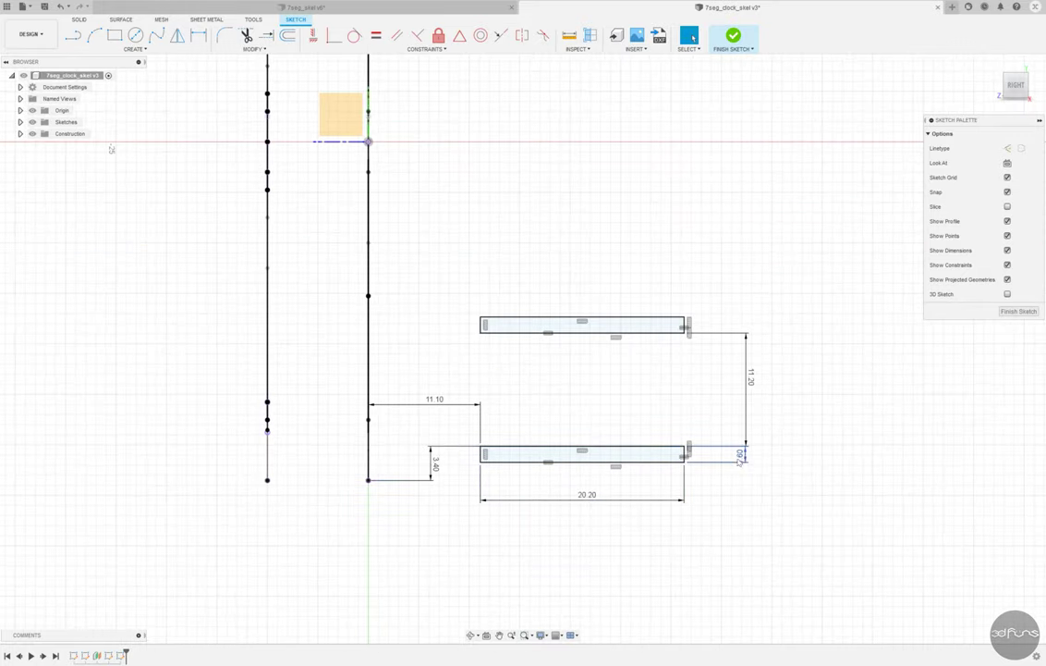
click(730, 39)
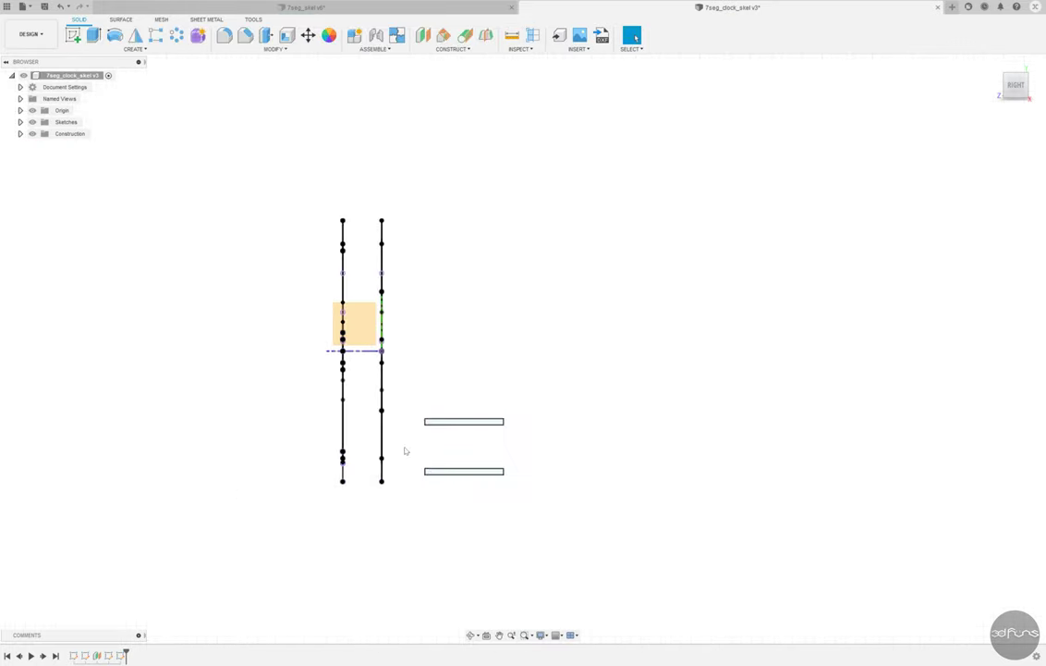
Step: Create a Plane at Angle hinged on the lower support bar line and start a sketch on it
scroll(587, 312, down, 5)
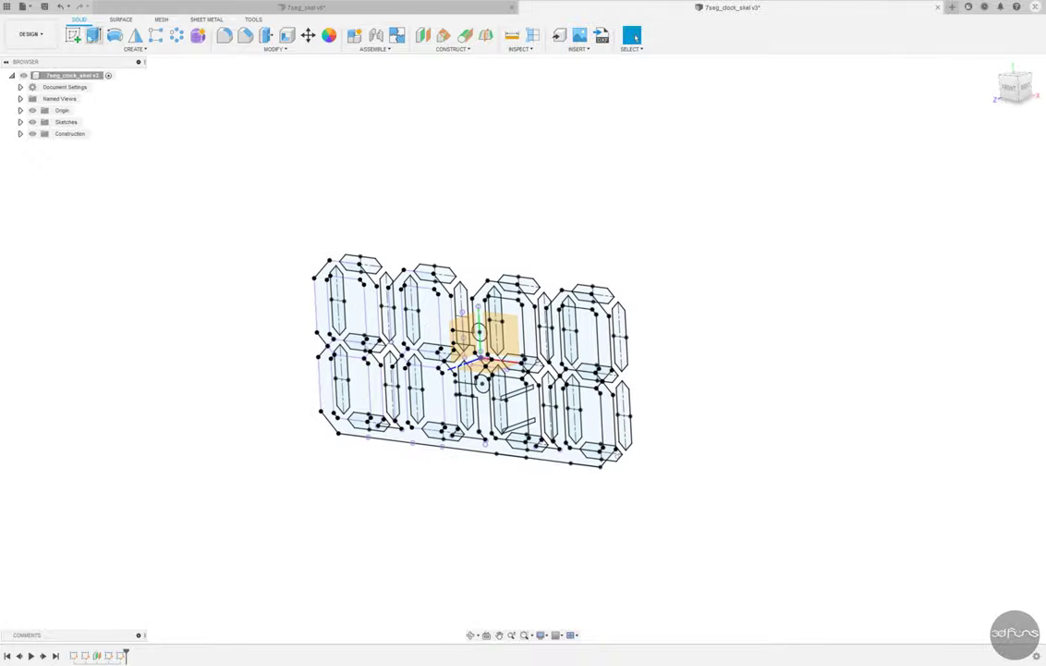
click(633, 37)
shift+middle_drag(536, 296, 451, 269)
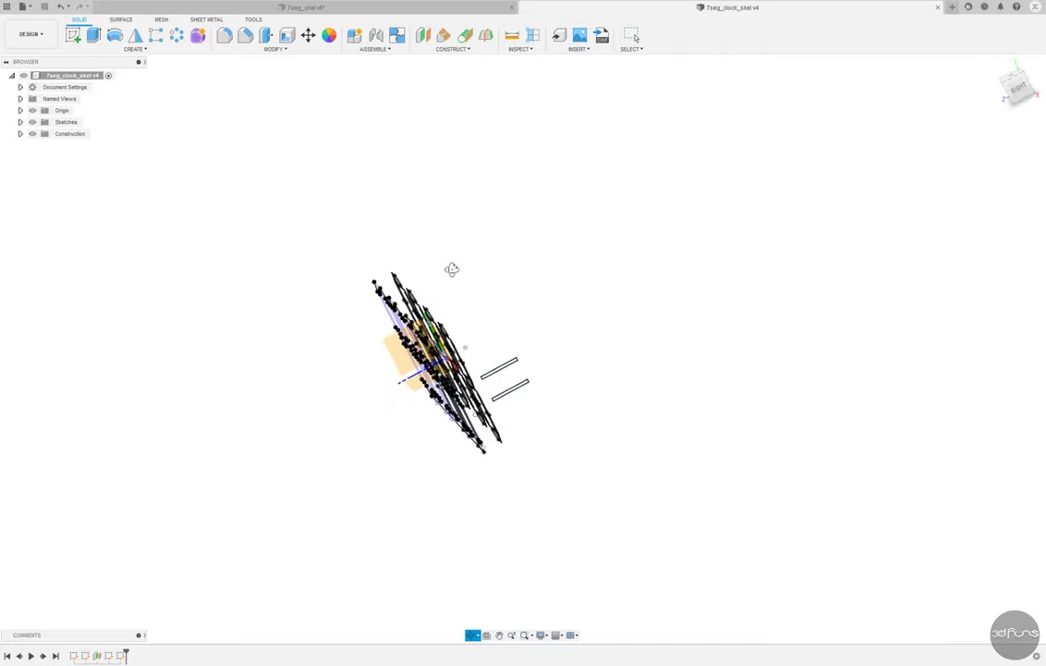
click(444, 35)
click(528, 358)
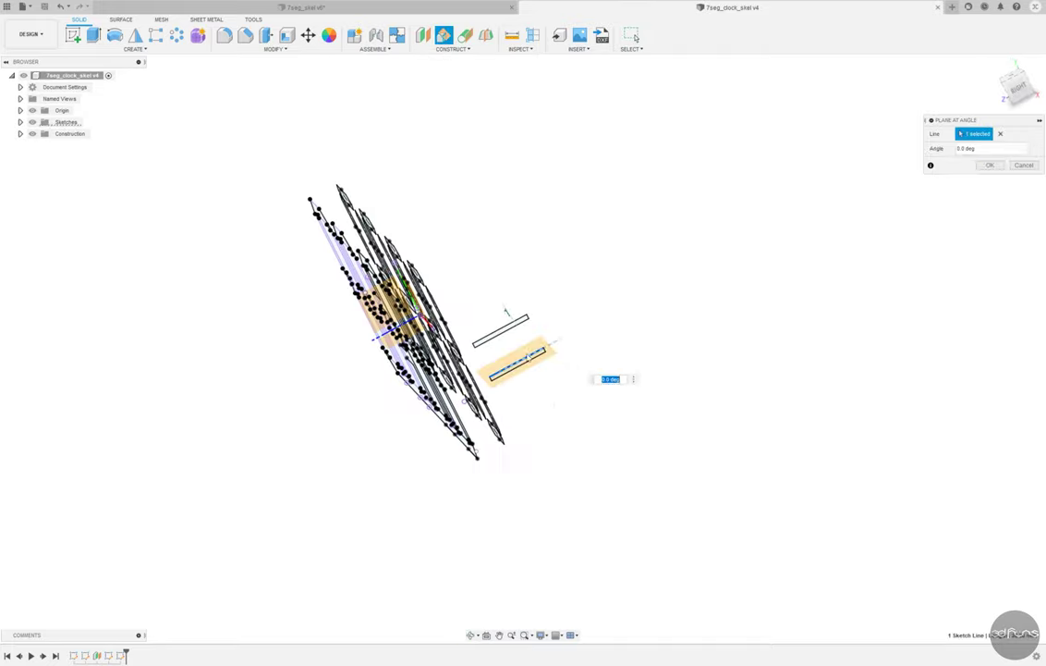
shift+middle_drag(507, 309, 630, 476)
click(989, 165)
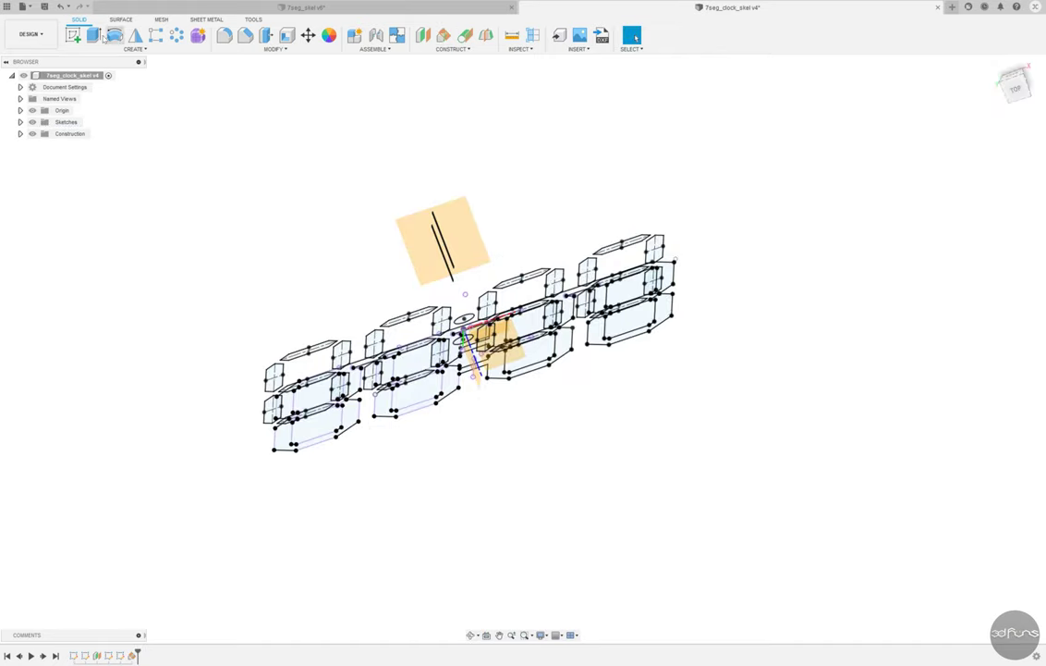
click(73, 36)
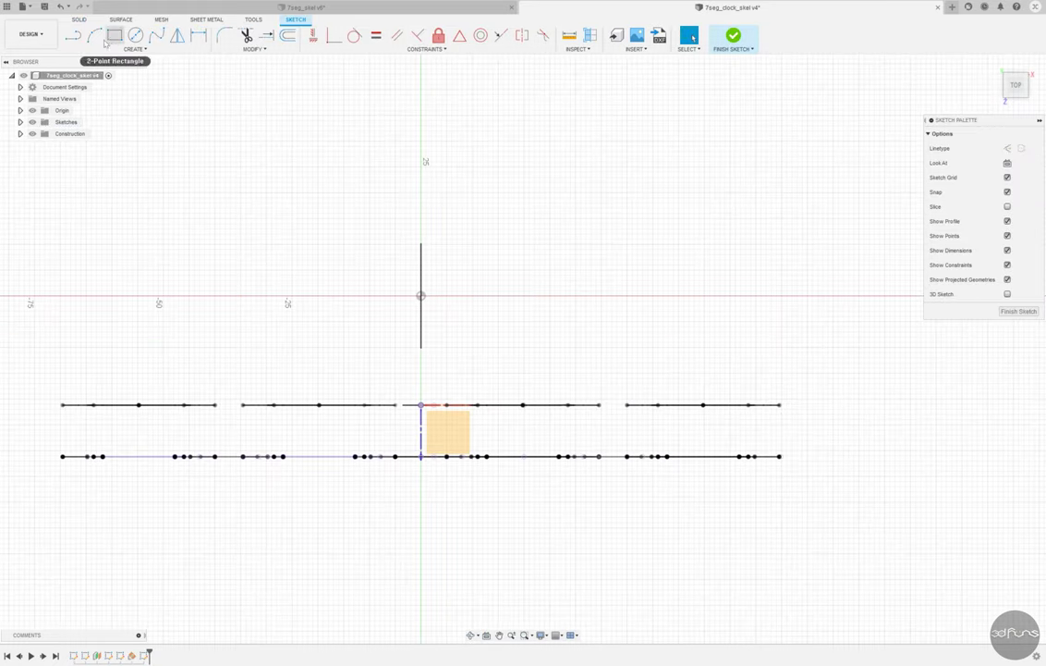
Step: Start projecting existing geometry into the plate sketch, then cancel the projection
click(135, 49)
click(171, 223)
shift+middle_drag(370, 231, 479, 245)
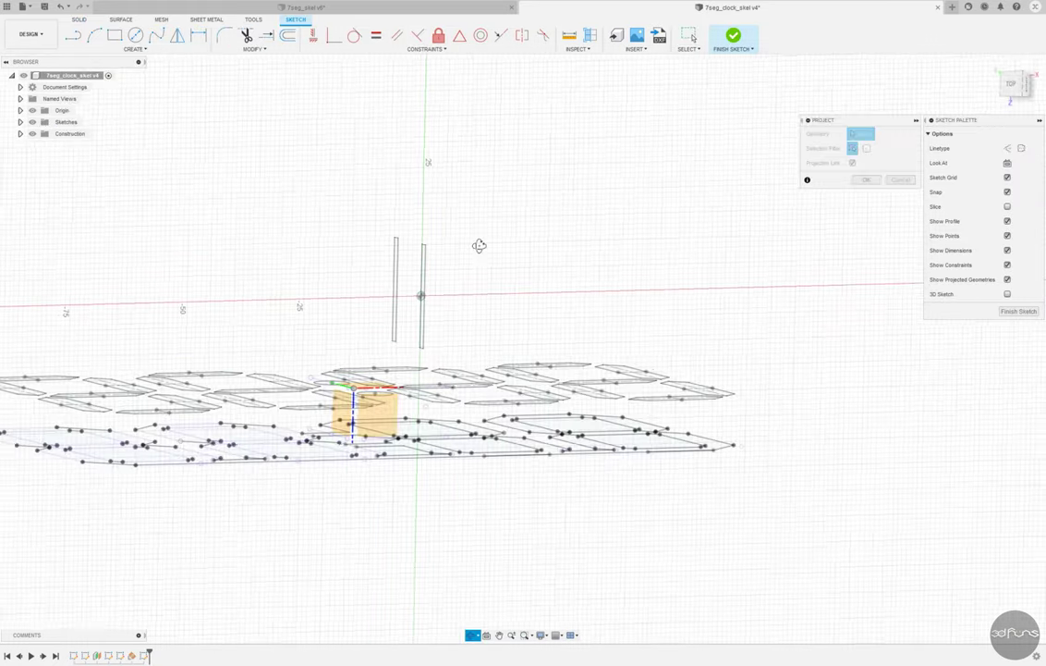
click(873, 181)
Step: Draw a rectangle around the vertical line, tying the line's ends to the top and bottom edge midpoints
click(1013, 83)
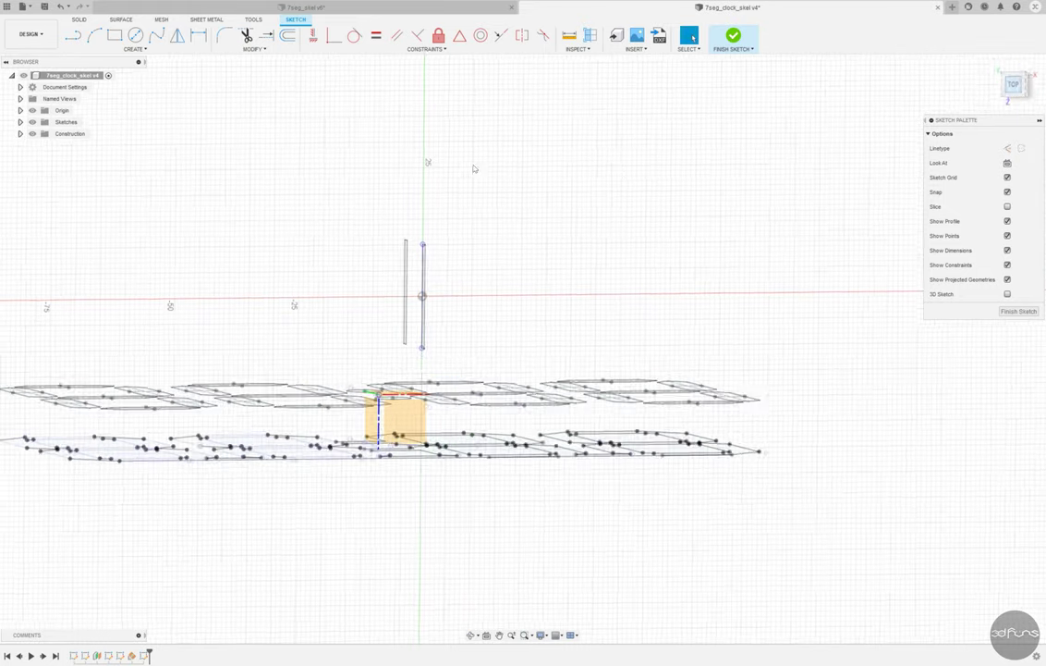
click(115, 35)
click(323, 248)
click(551, 349)
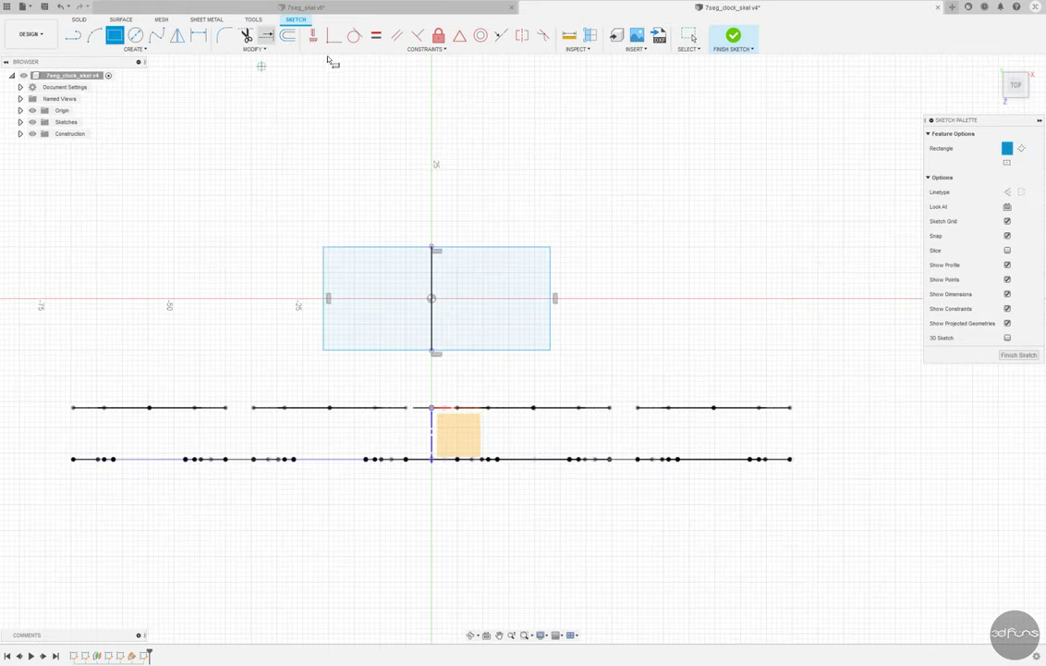
click(334, 35)
click(457, 351)
click(439, 247)
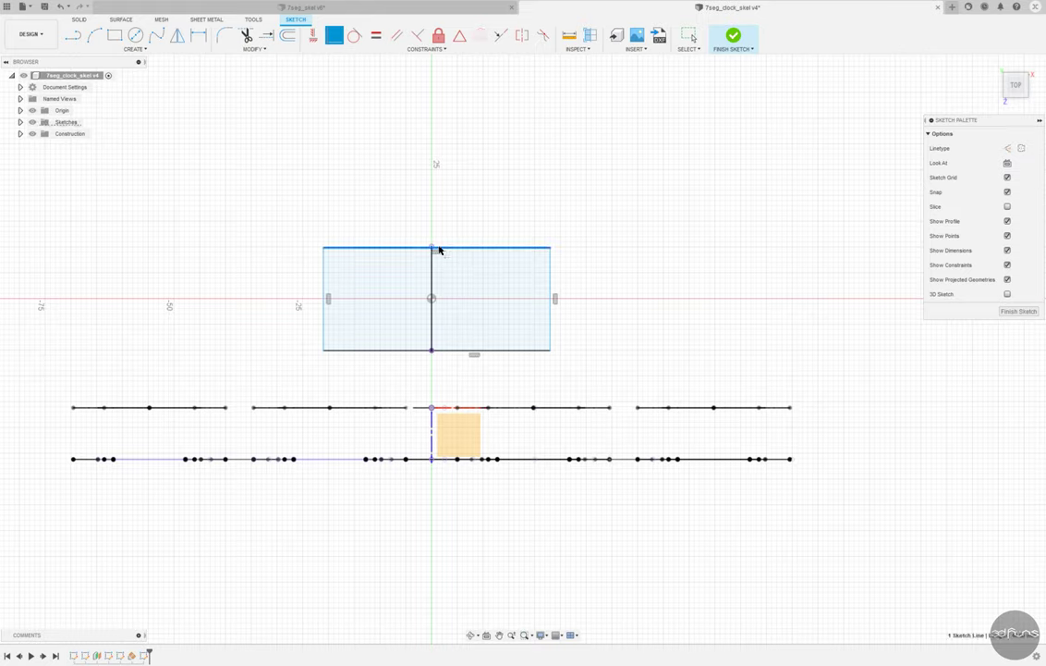
Step: Dimension the rectangle 30 wide, with the centre line 19 from the right edge
click(199, 35)
click(381, 247)
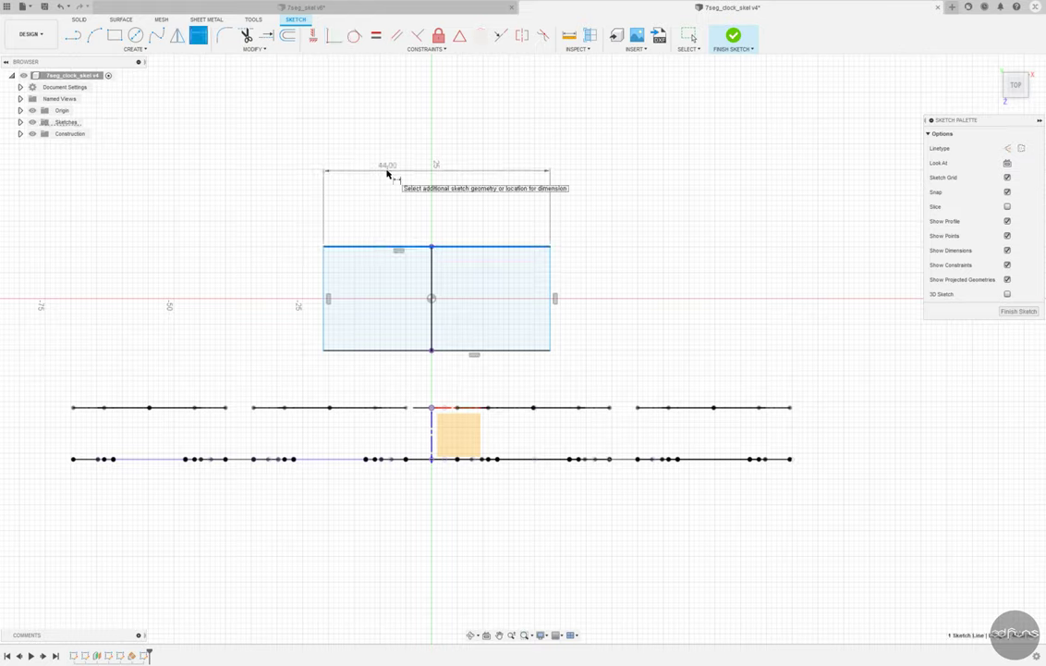
click(388, 169)
text(30)
key(Return)
click(199, 35)
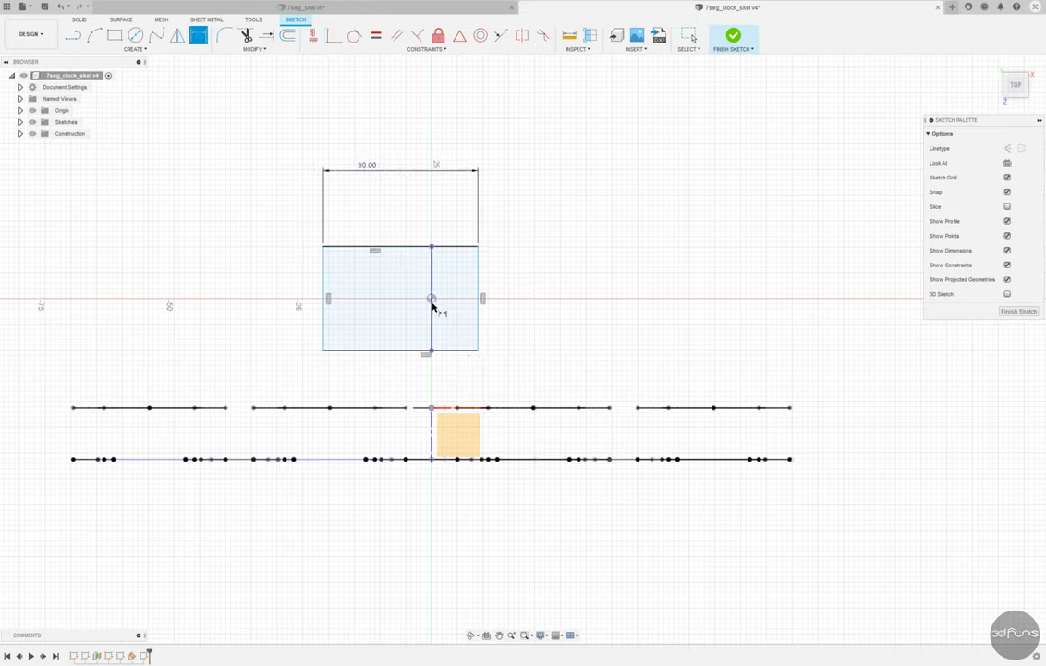
click(477, 317)
click(462, 374)
text(19)
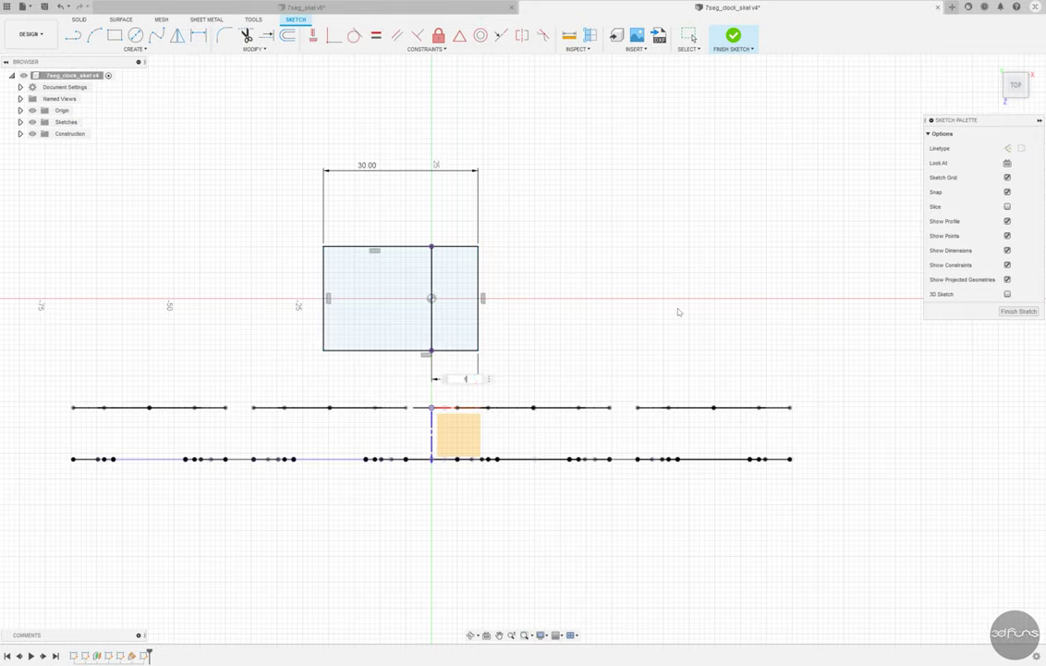
key(Return)
Step: Place two mounting-hole circles near the lower right and lower left corners
click(135, 35)
scroll(490, 352, up, 2)
scroll(490, 351, up, 2)
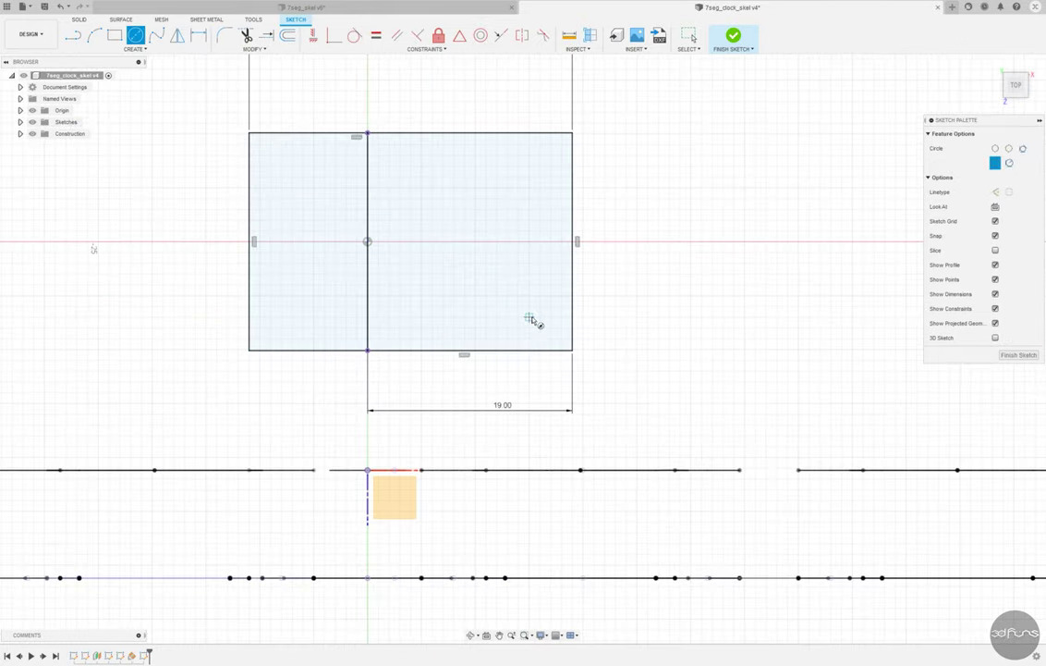
click(542, 303)
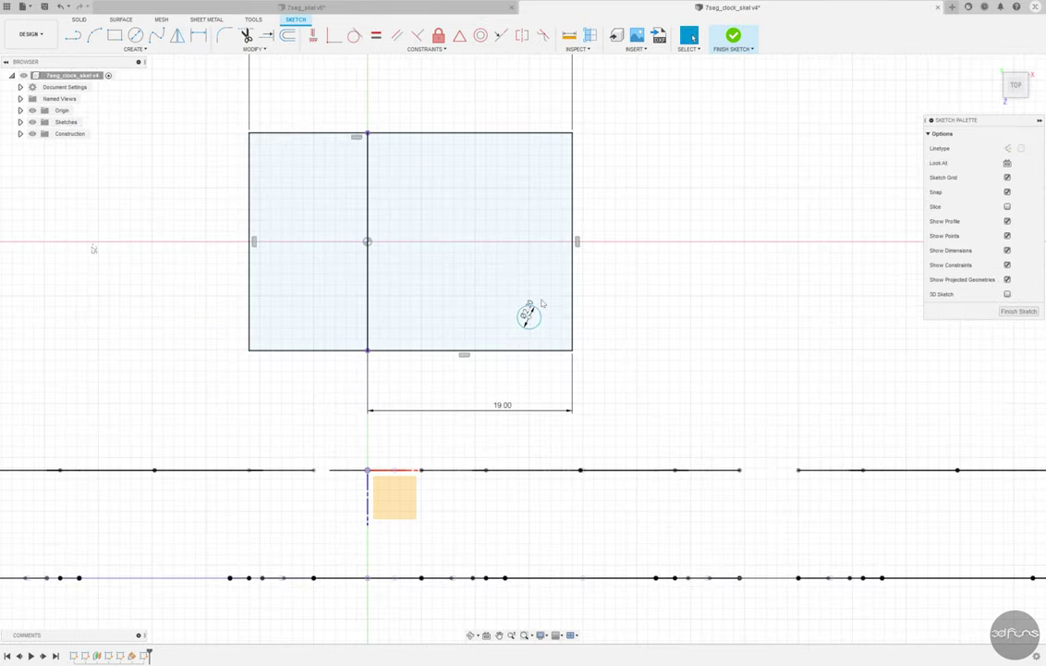
click(274, 323)
Step: Locate the right hole 2 above the bottom edge and 2 from the right edge
key(d)
click(543, 350)
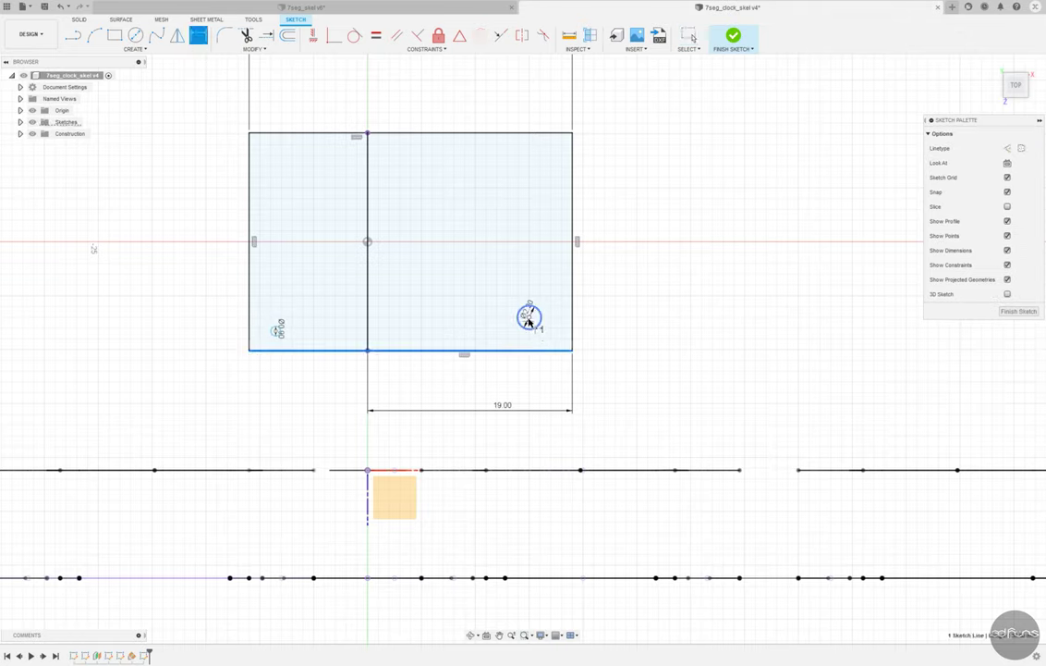
click(529, 315)
click(618, 329)
text(2)
key(Return)
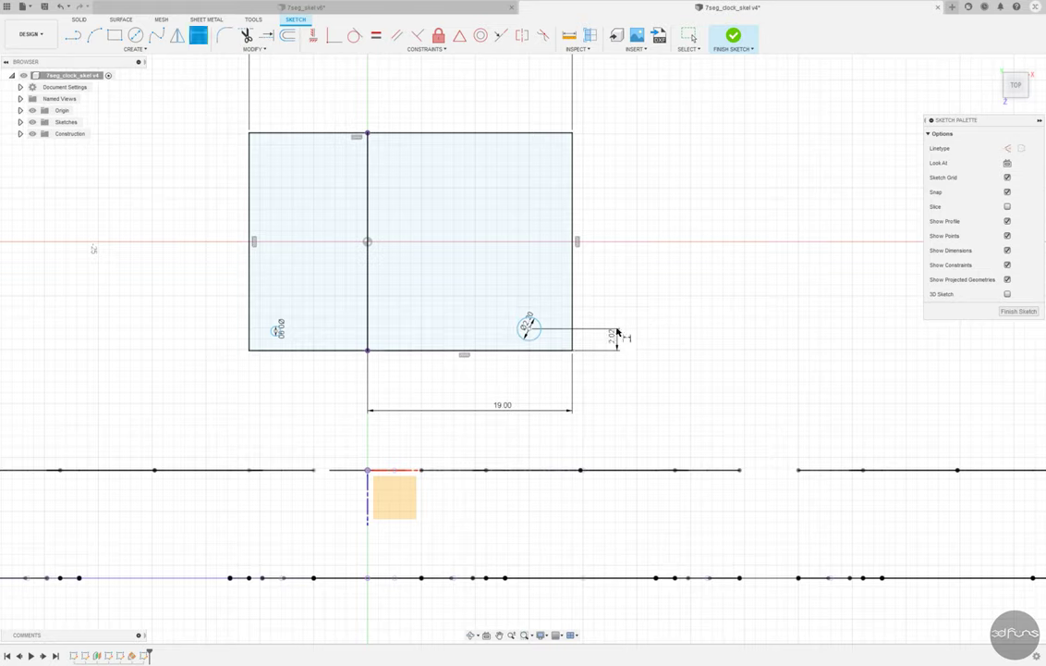
click(530, 330)
click(572, 343)
click(554, 369)
text(2)
key(Return)
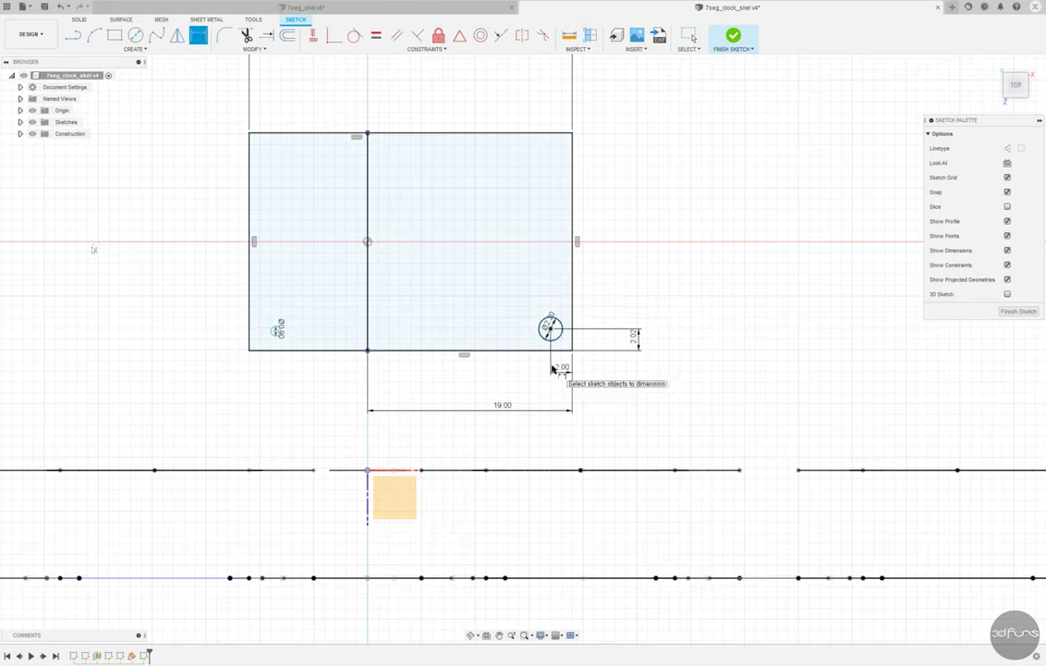
Step: Locate the left hole 1.70 from the left edge and 1.2 above the bottom edge
click(247, 340)
click(276, 330)
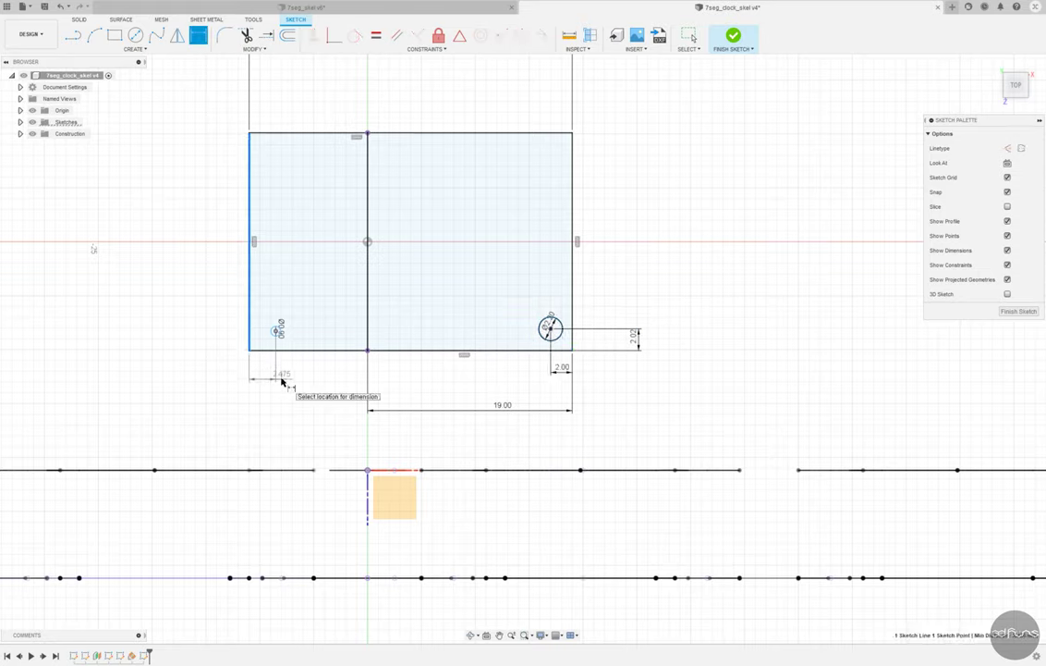
click(282, 379)
text(1.7)
key(Return)
click(259, 350)
click(267, 331)
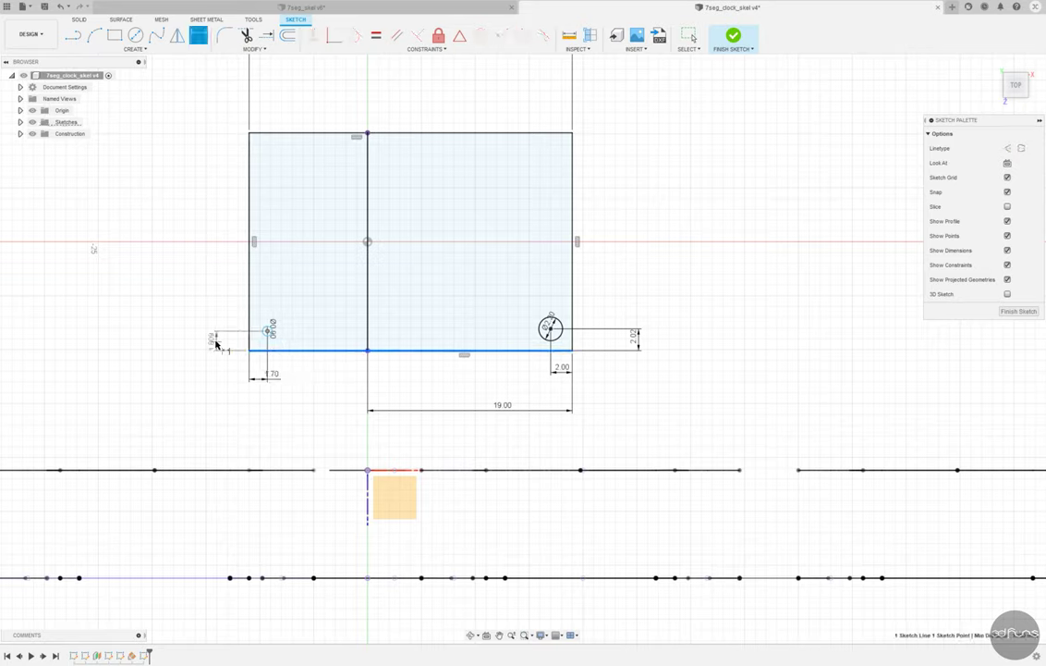
click(214, 342)
text(1.2)
key(Return)
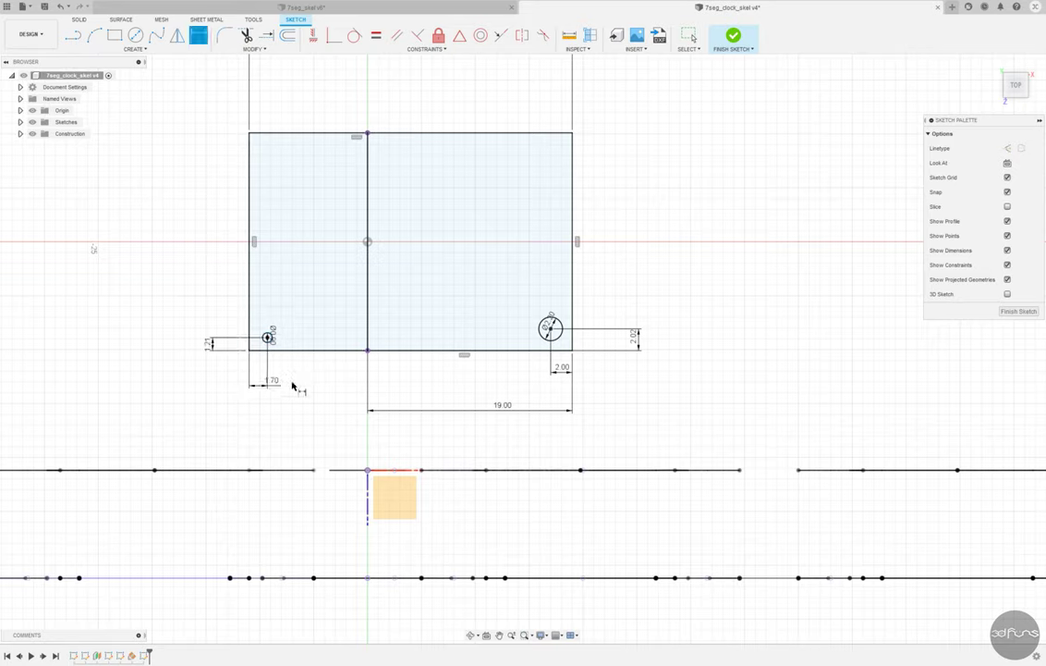
Step: Tidy up the dimensions, moving 1.70 closer and 19.00 above the rectangle
key(Escape)
drag(292, 386, 292, 374)
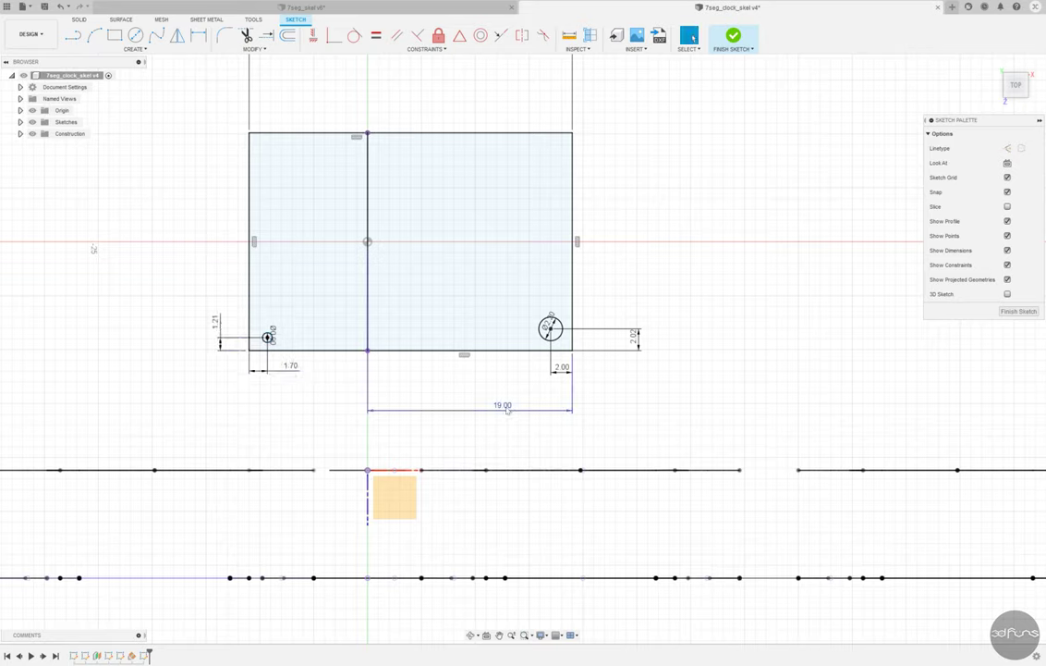
mouse_move(506, 409)
mouse_down()
mouse_move(482, 391)
mouse_move(457, 93)
mouse_up()
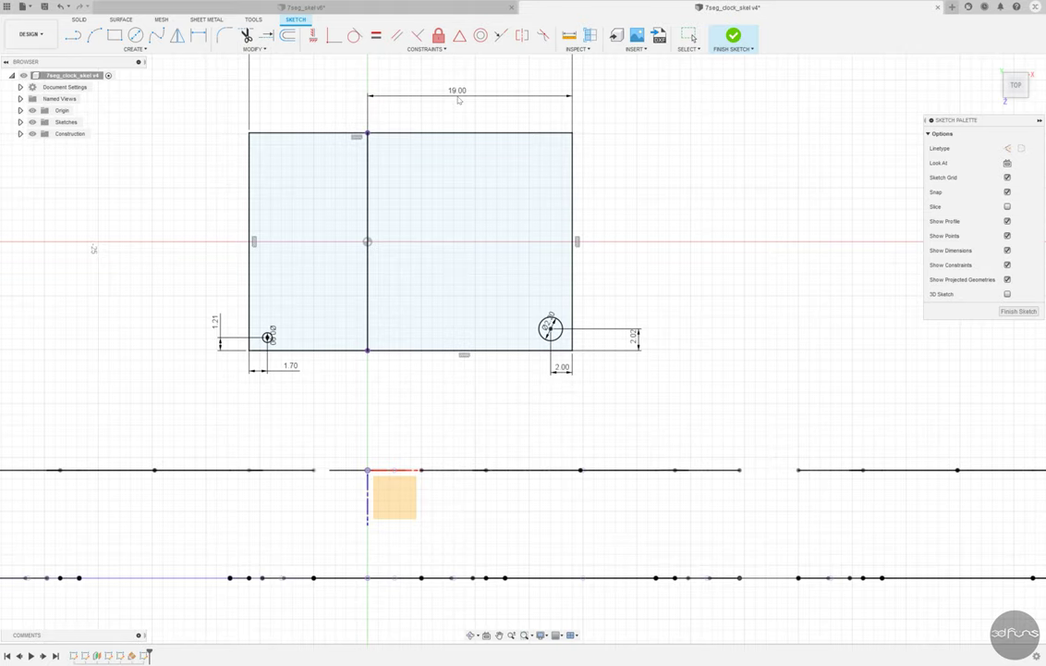
scroll(458, 393, down, 2)
mouse_move(381, 130)
mouse_down()
mouse_move(423, 164)
mouse_move(425, 190)
mouse_up()
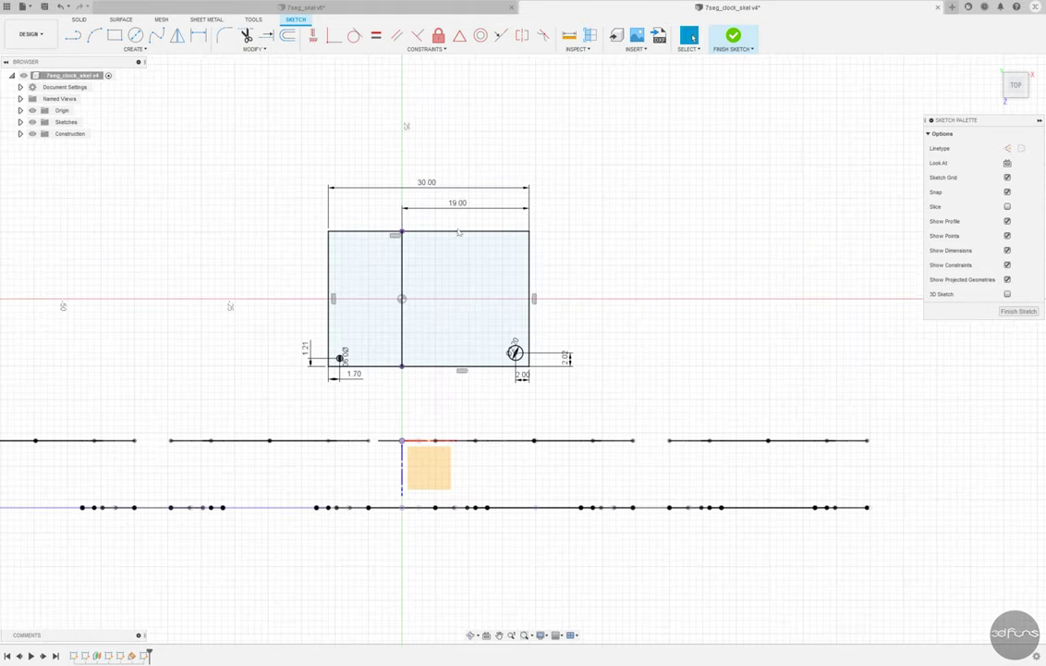
scroll(530, 302, up, 2)
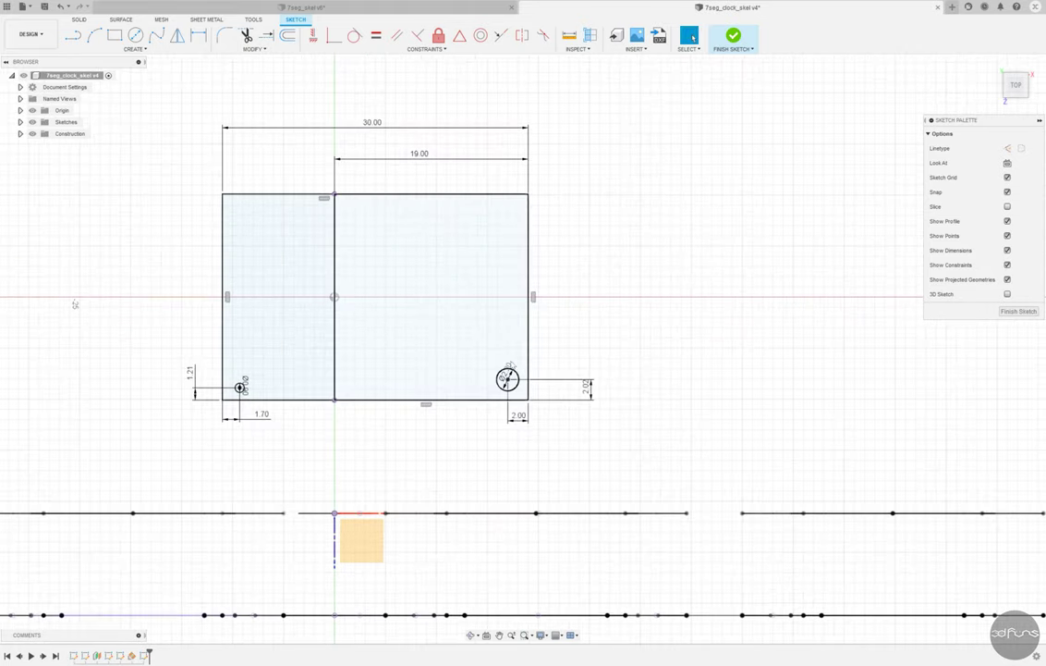
Step: Add the Ø0.90 and Ø2.20 hole diameters and the 2.02 height, then finish the sketch
click(261, 374)
click(497, 374)
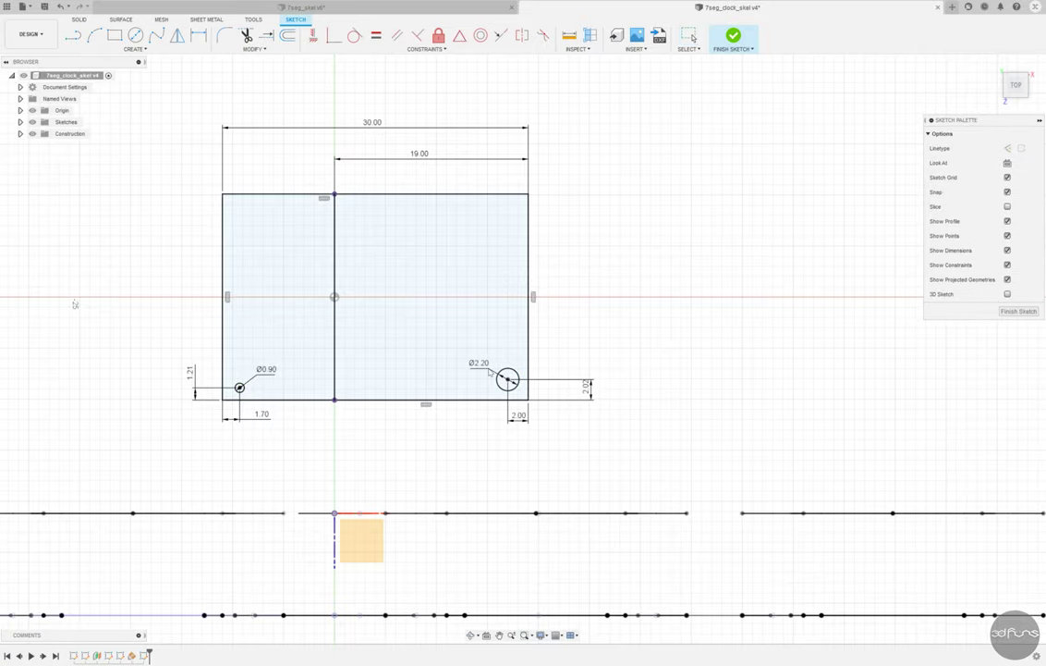
click(559, 394)
scroll(547, 455, down, 1)
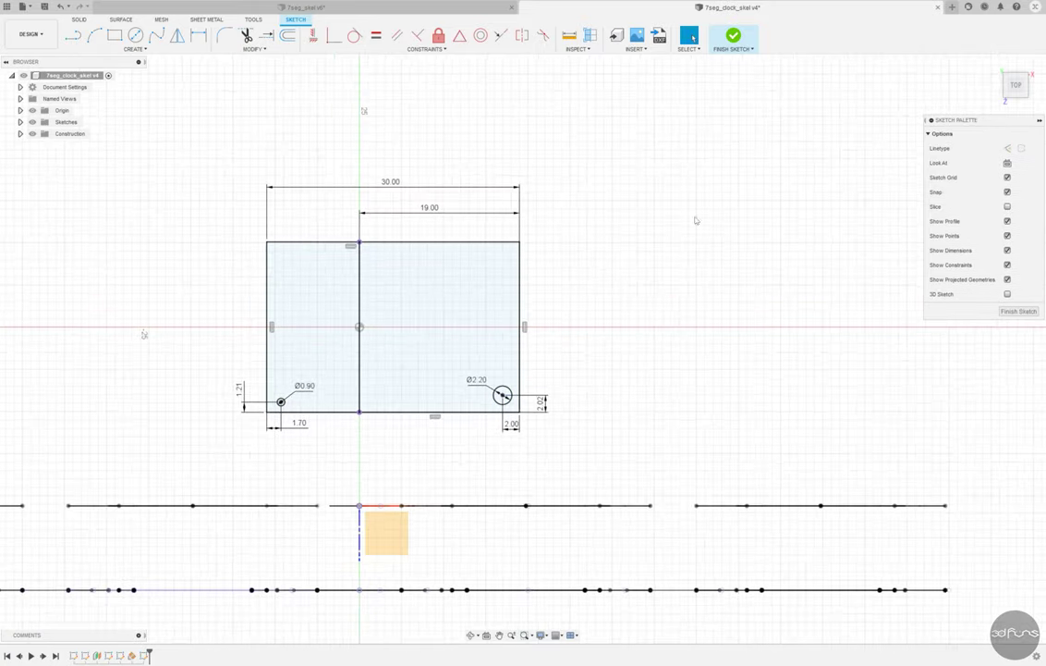
click(734, 37)
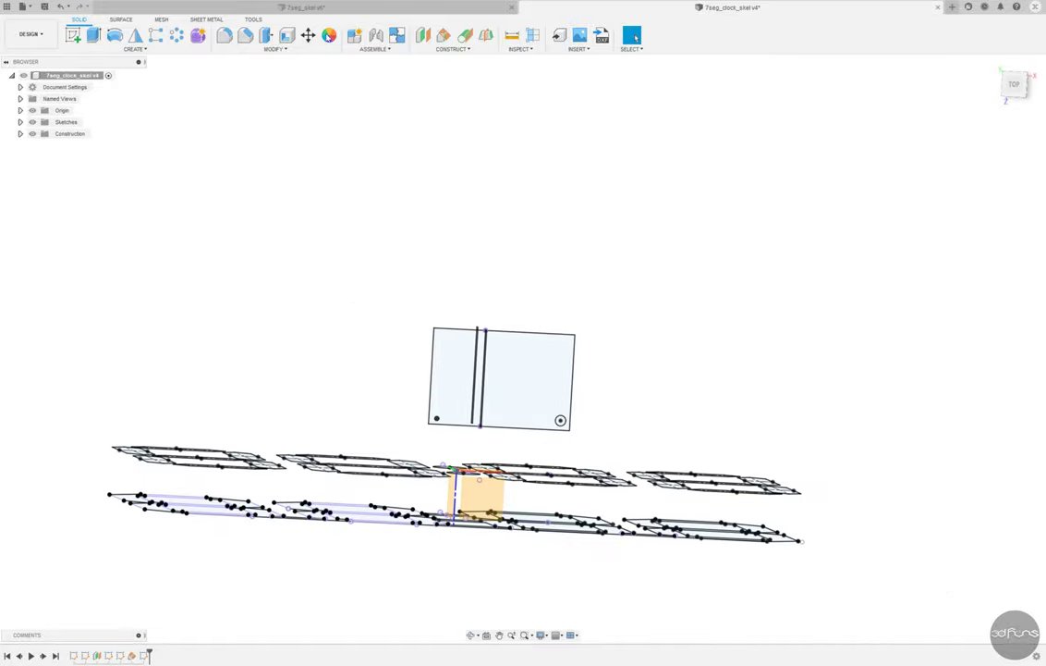
Step: Create a construction plane at an angle about the pivot line
click(423, 35)
click(443, 35)
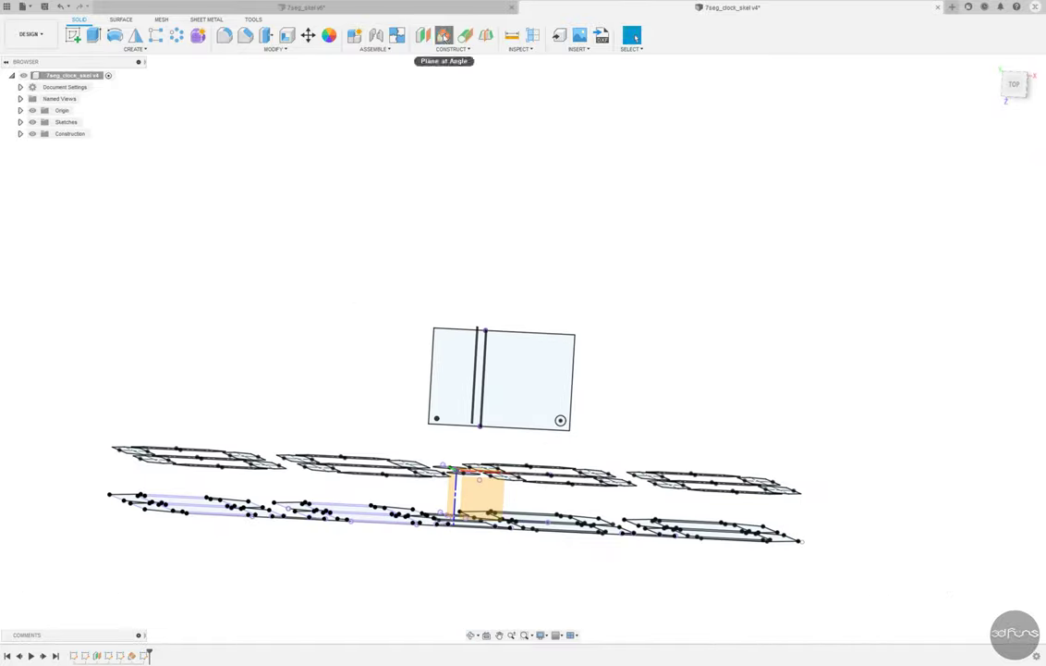
mouse_move(517, 296)
shift+middle_down()
mouse_move(582, 333)
mouse_move(649, 329)
shift+middle_up()
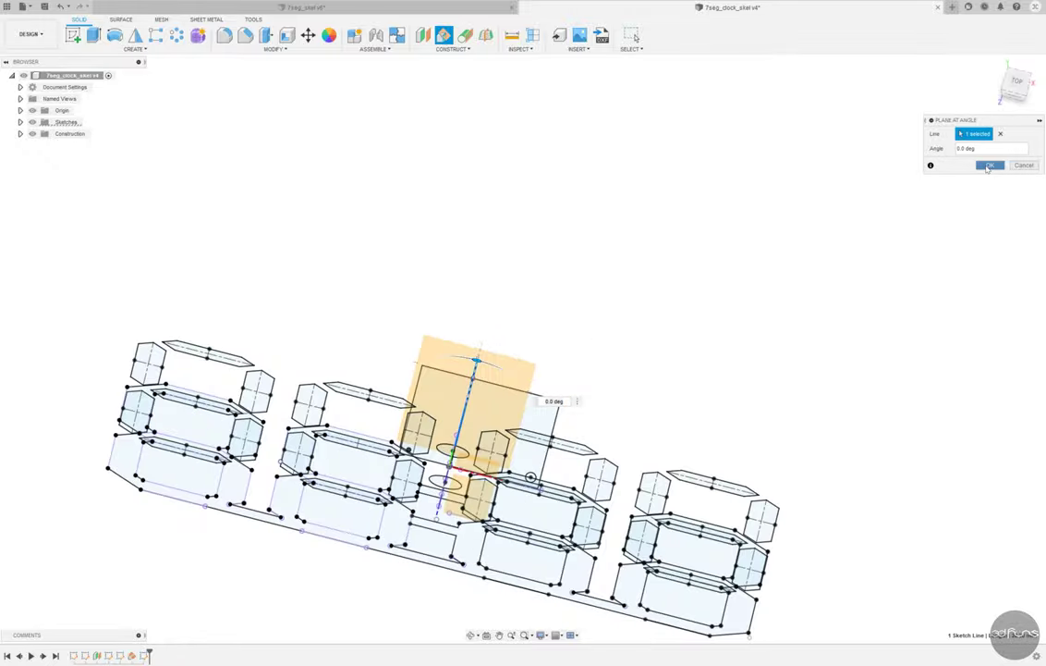
click(988, 166)
shift+middle_drag(647, 231, 241, 139)
Step: Start a sketch on the angled plane and project existing geometry onto it
click(74, 36)
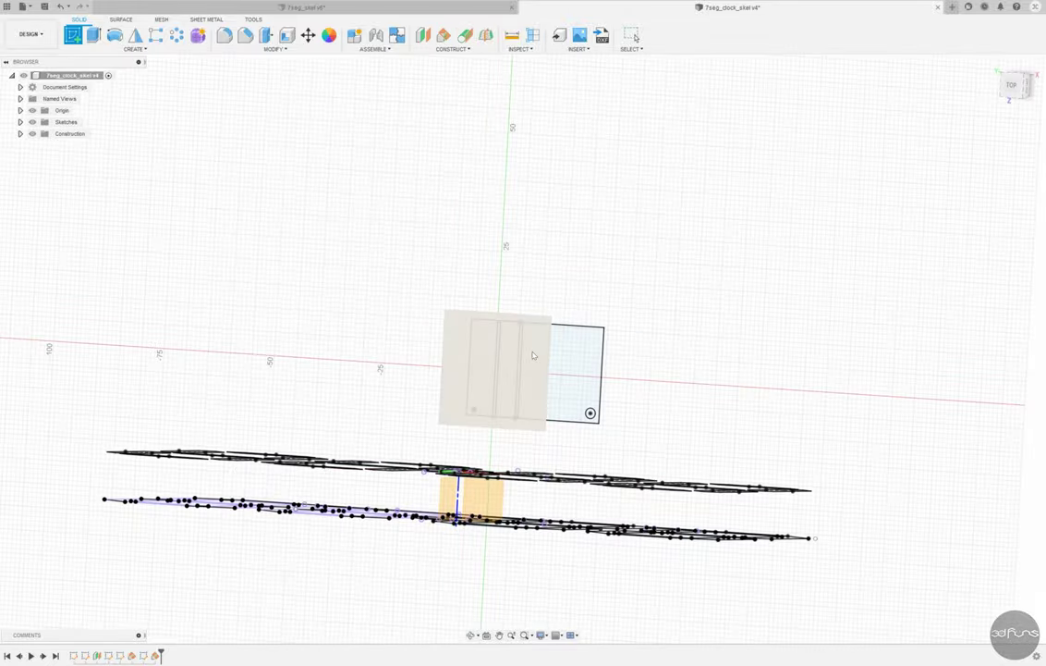
click(141, 50)
click(198, 222)
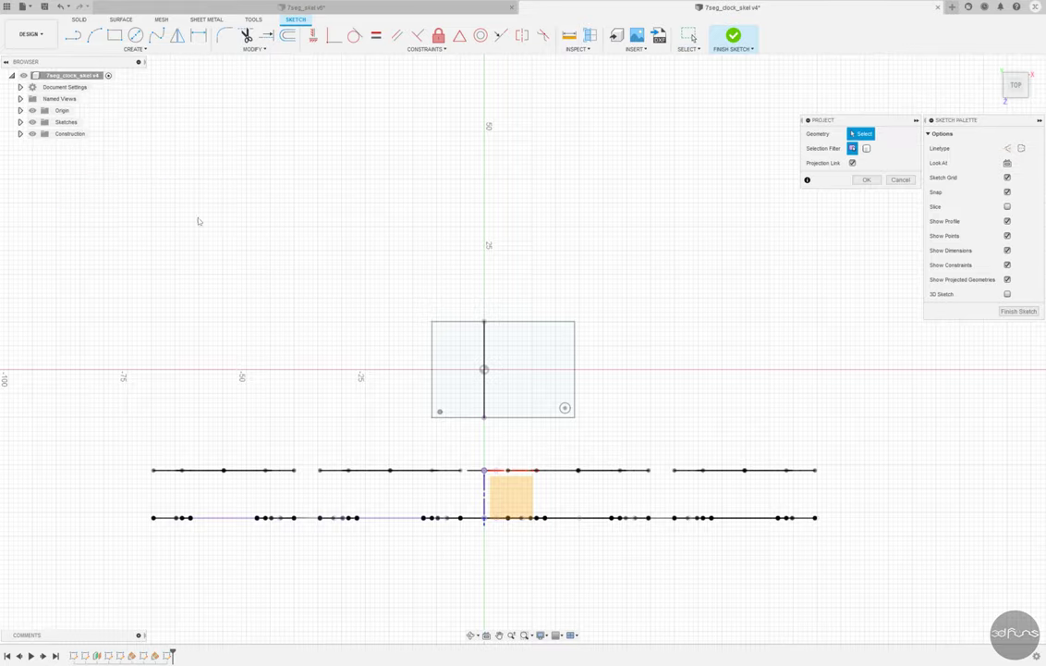
shift+middle_drag(199, 222, 515, 326)
click(490, 340)
click(866, 180)
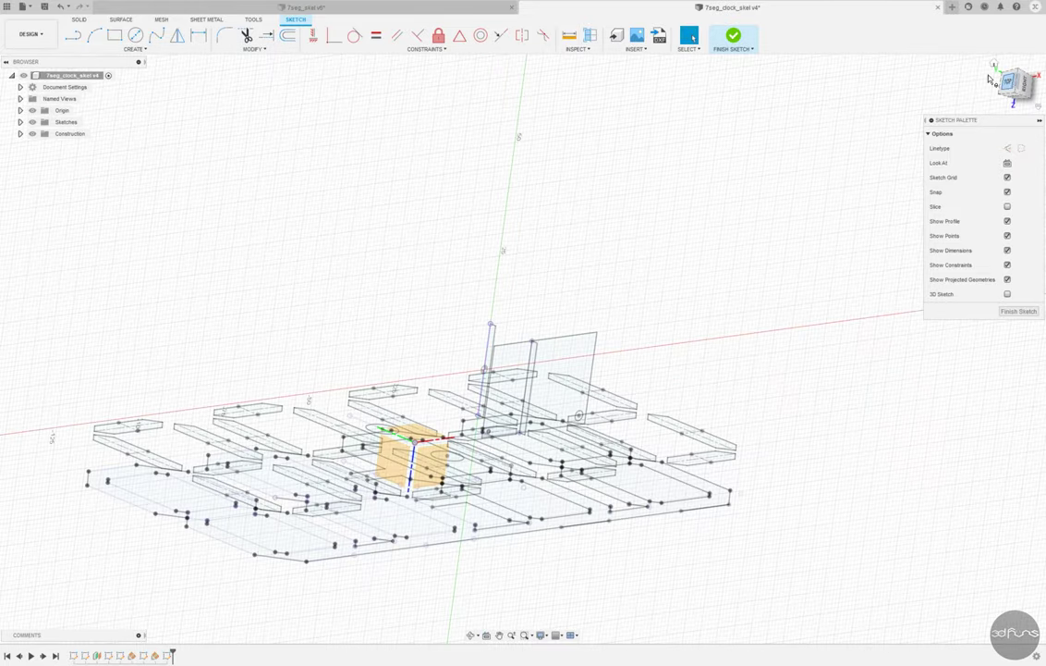
click(1015, 81)
Step: Draw a rectangle on the angled-plane sketch
key(r)
click(393, 325)
click(546, 420)
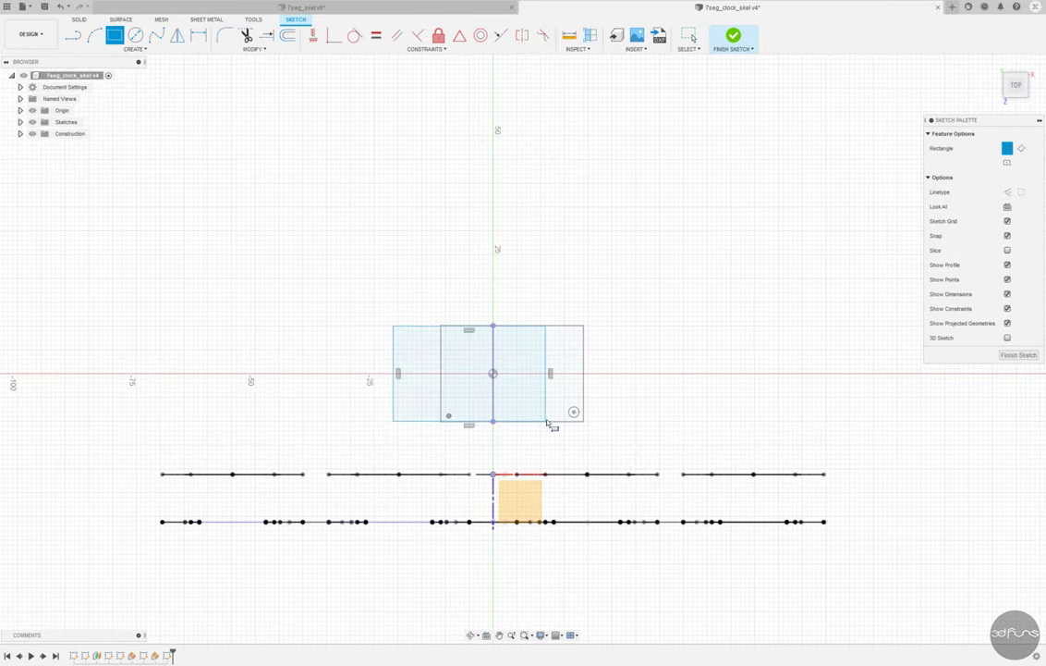
key(Escape)
shift+middle_drag(402, 156, 488, 320)
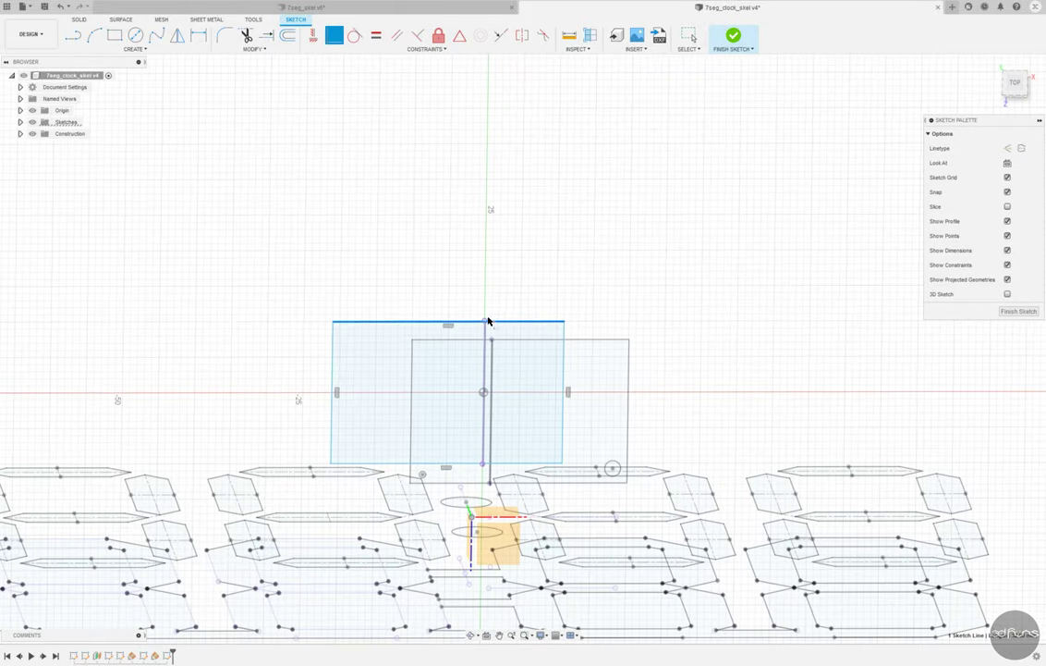
click(501, 462)
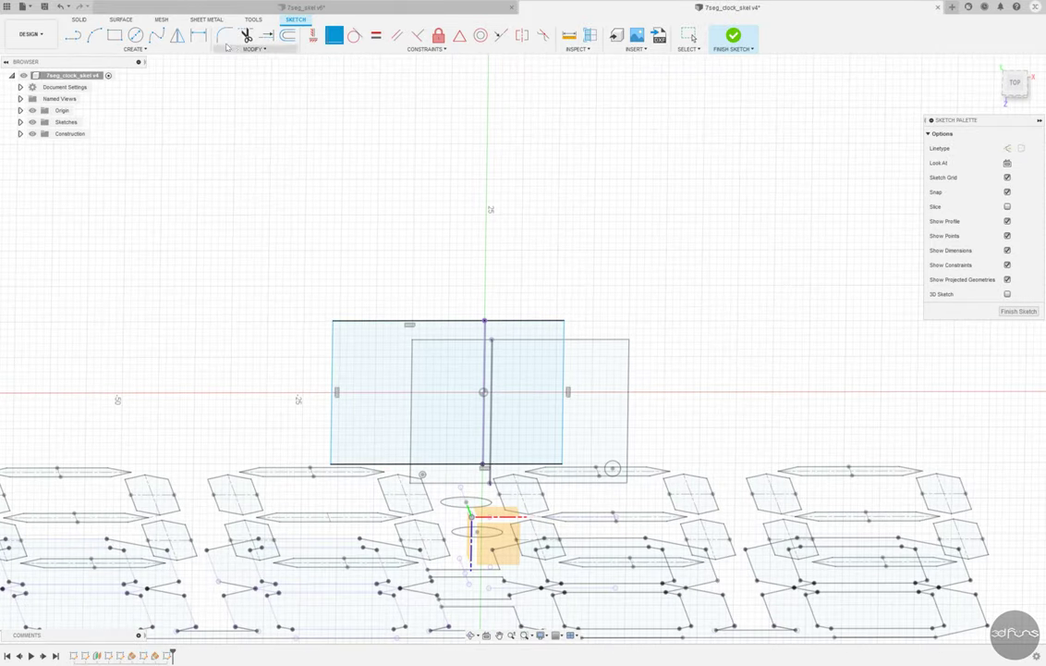
Step: Dimension the rectangle with a 4.00 offset and a 31.00 width
key(d)
click(629, 341)
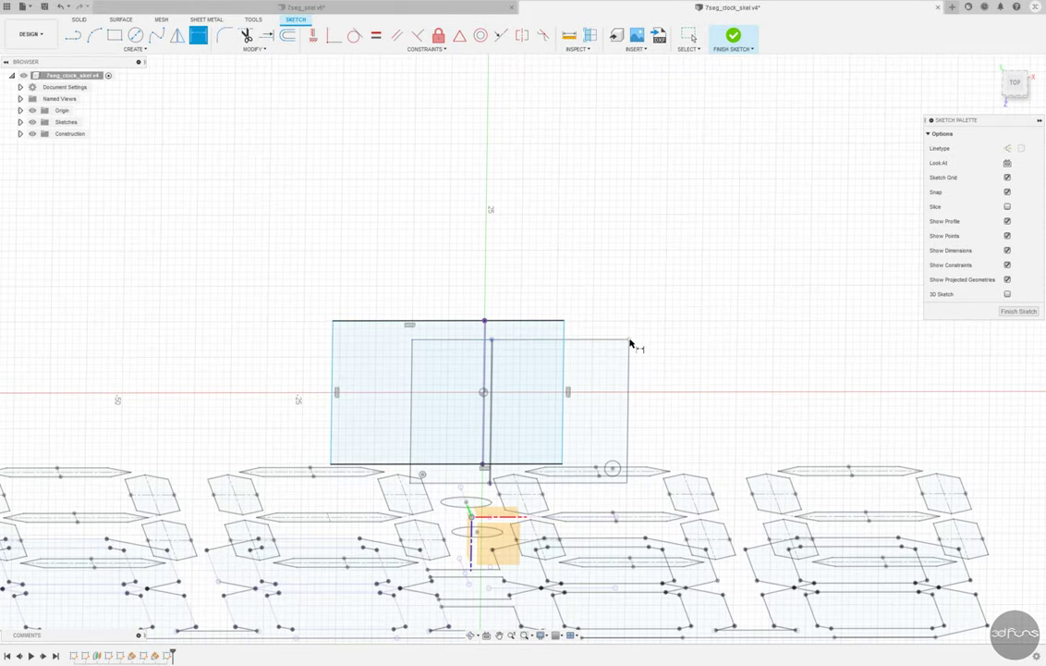
click(566, 324)
click(608, 281)
text(4)
key(Return)
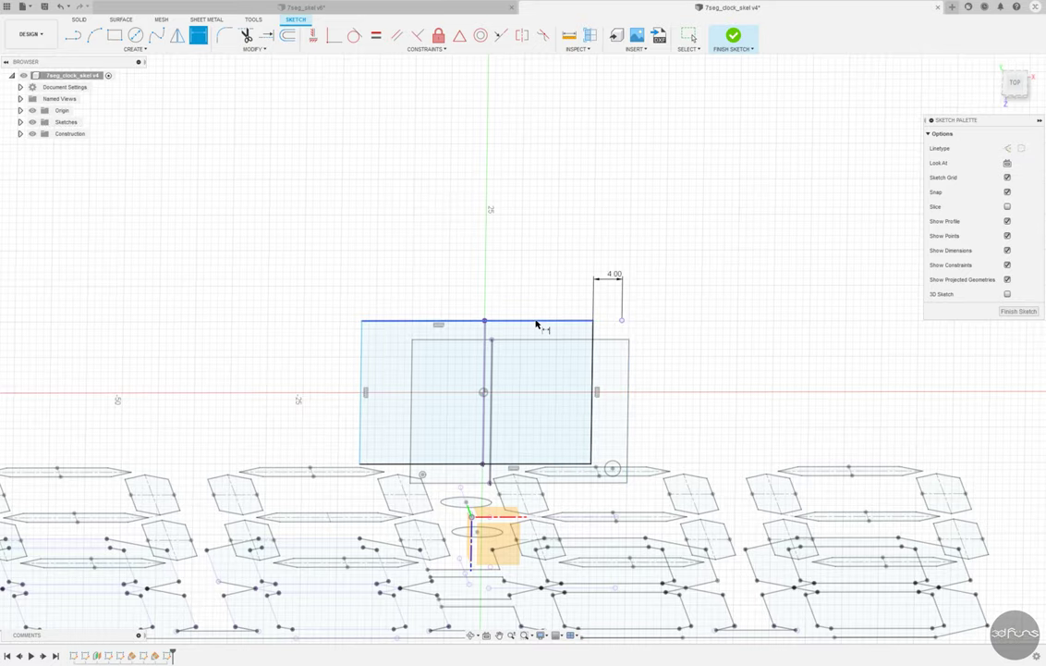
click(536, 322)
click(504, 235)
text(31)
key(Return)
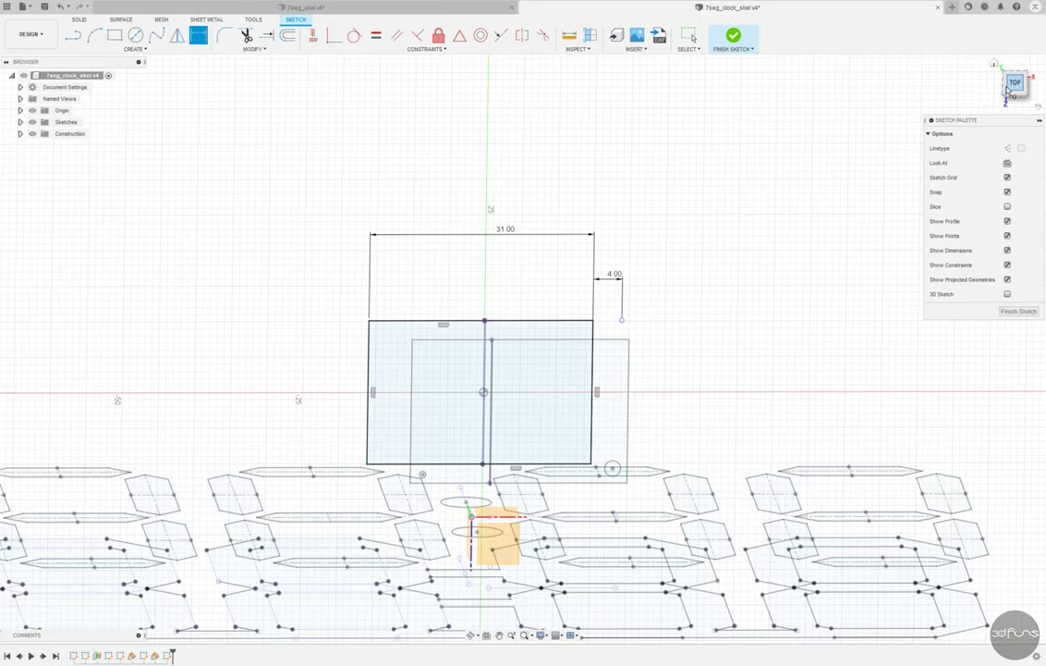
click(1007, 90)
key(Escape)
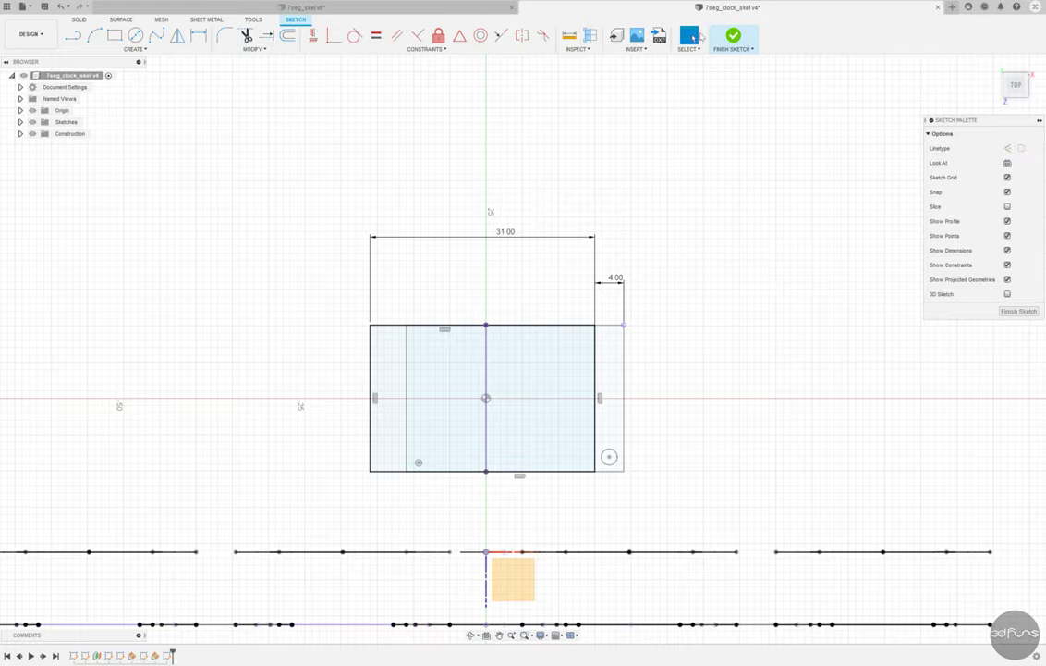
Step: Finish the angled-plane sketch and save the design as a new version
click(733, 37)
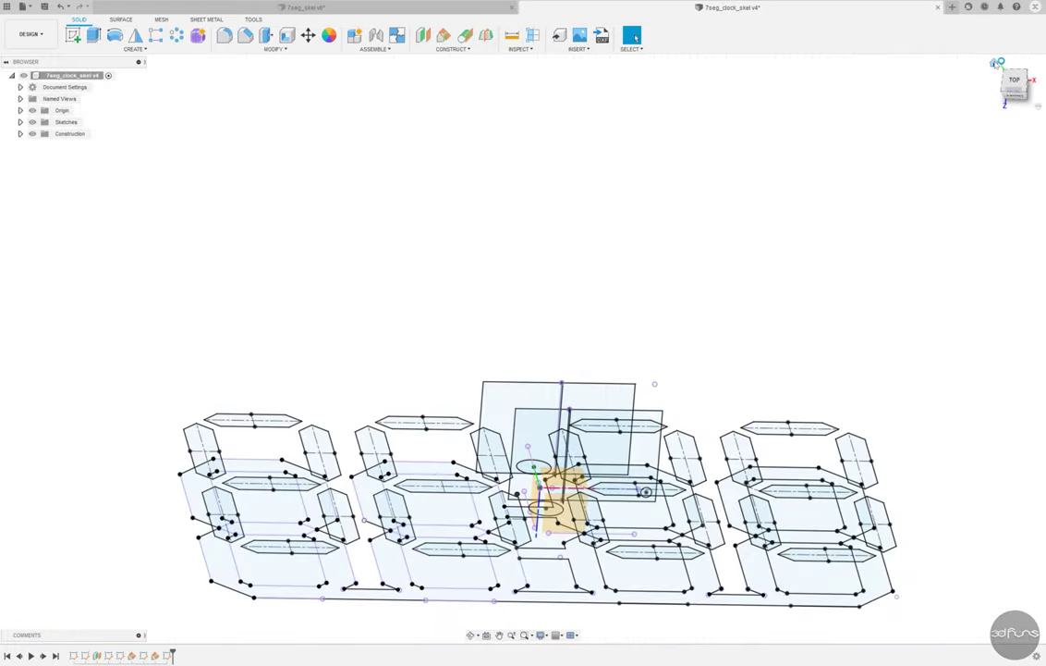
click(996, 63)
key(ctrl+s)
key(Return)
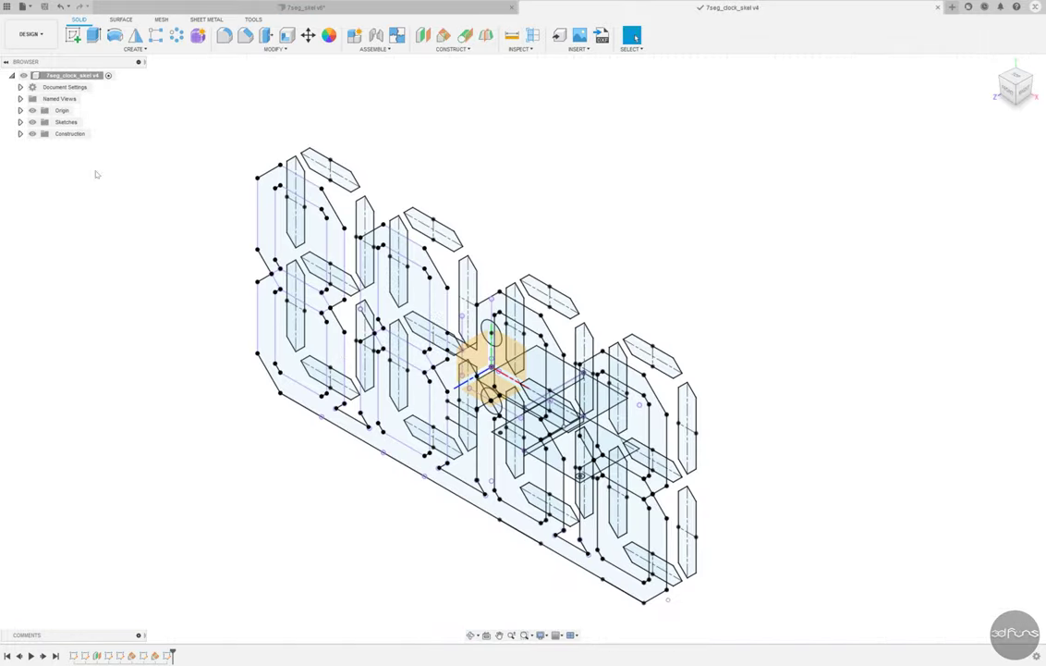
shift+middle_drag(901, 69, 883, 82)
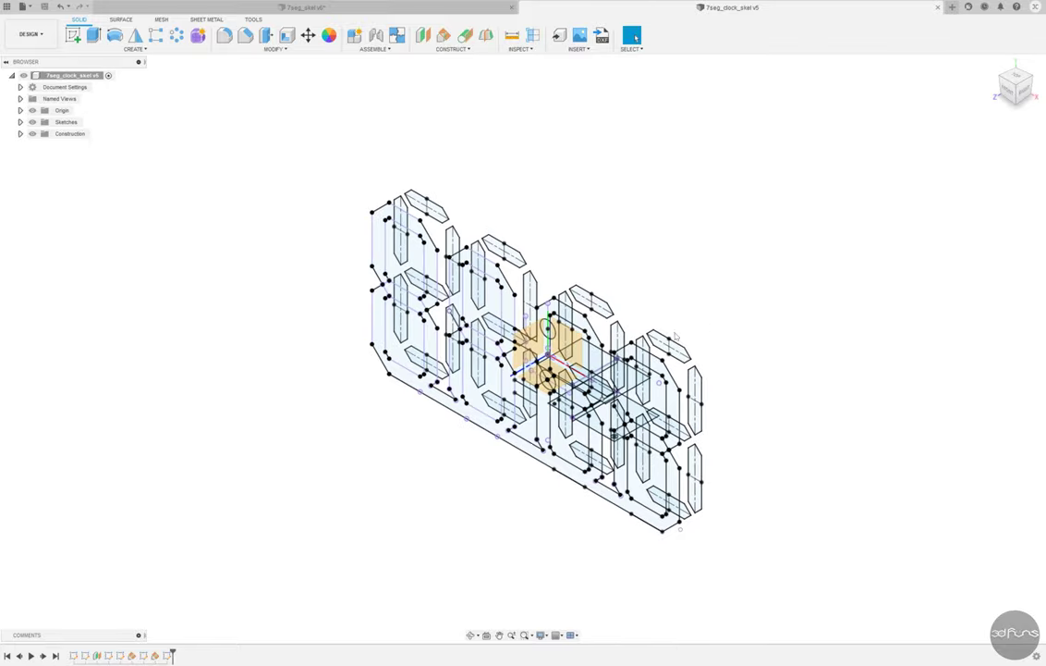
Step: Start a front-plane sketch and draw a small hole circle below the colon
click(73, 35)
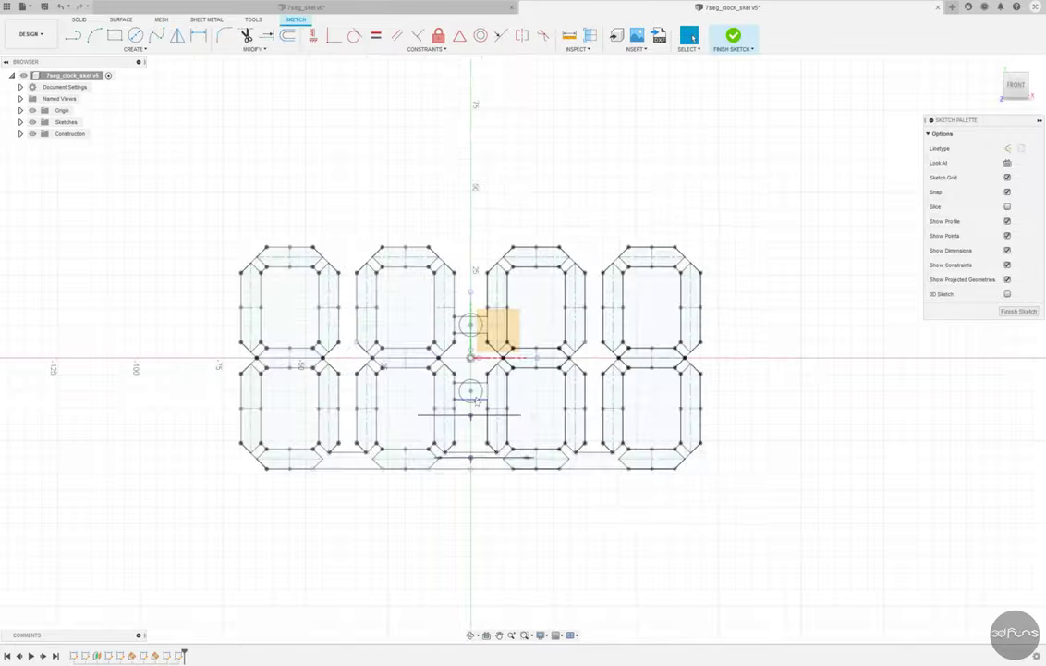
scroll(478, 402, up, 3)
scroll(474, 597, up, 4)
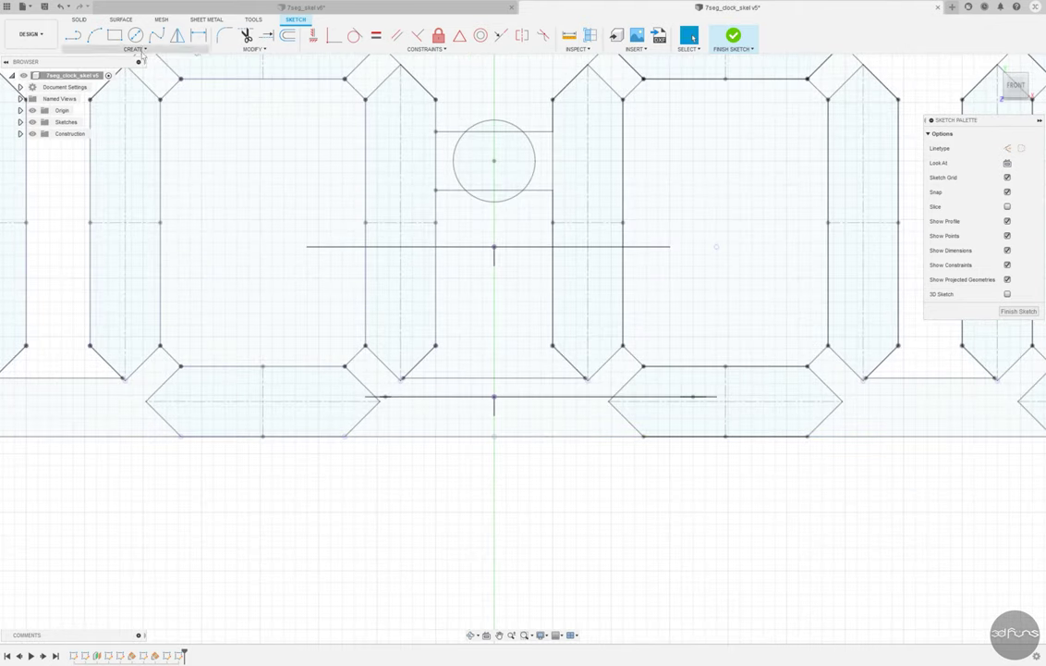
key(c)
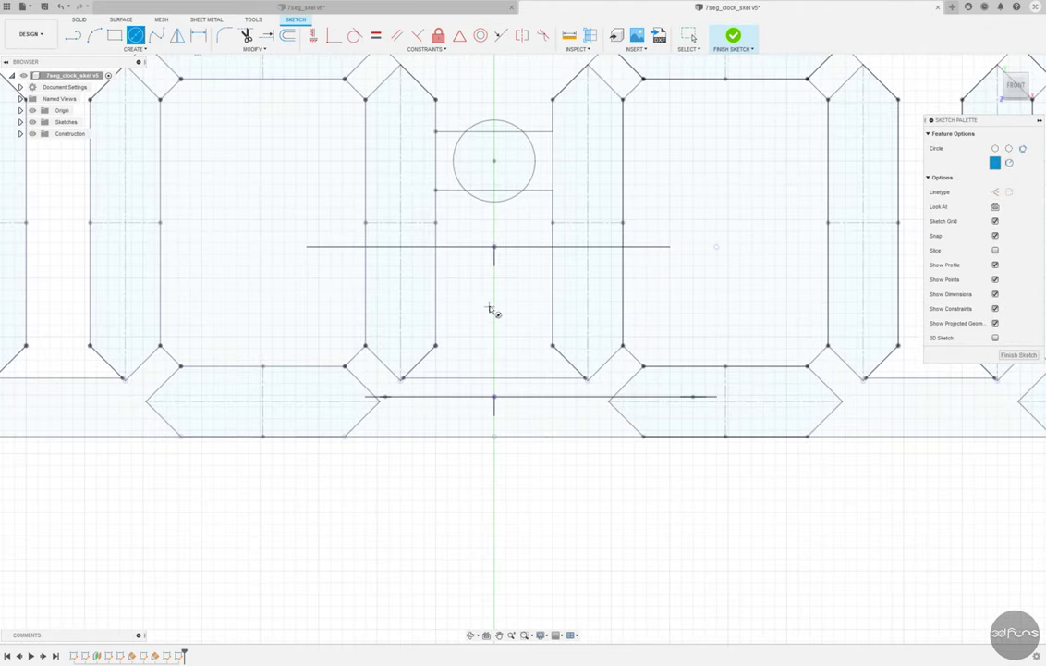
click(505, 292)
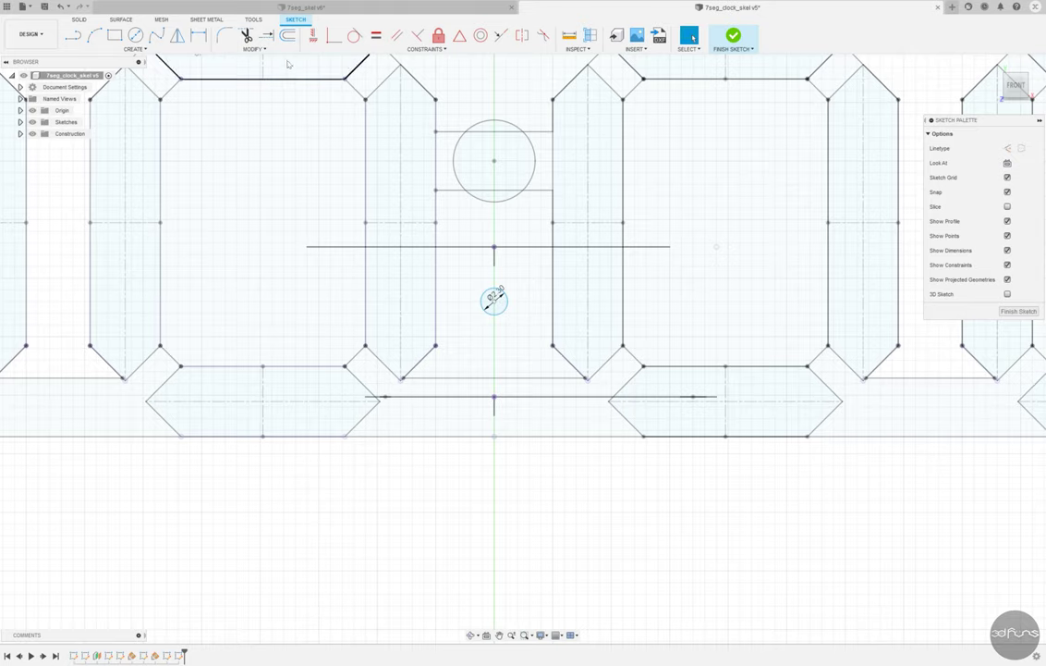
key(Return)
key(Escape)
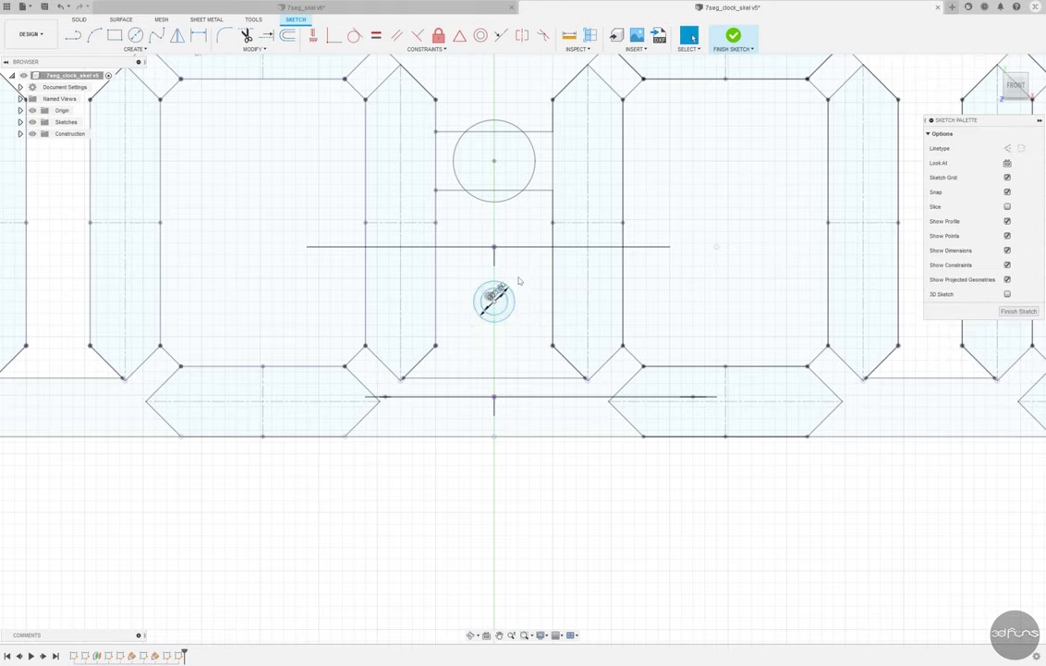
Step: Align the hole circle to the centre axis, checking it in a tilted view
click(315, 38)
scroll(502, 238, down, 4)
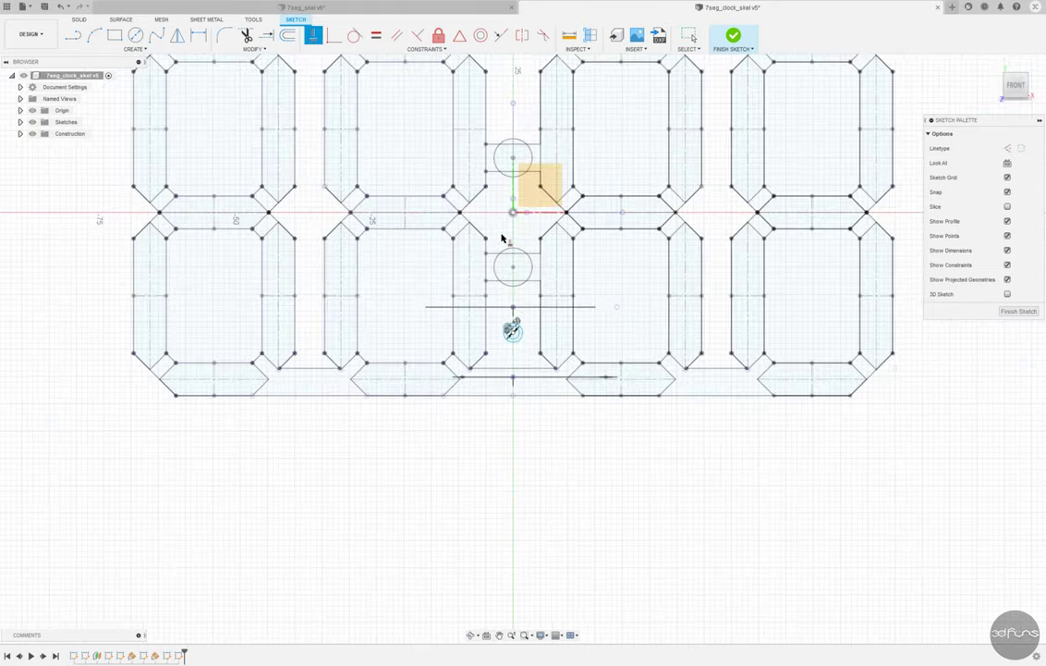
scroll(526, 333, up, 3)
scroll(526, 333, up, 3)
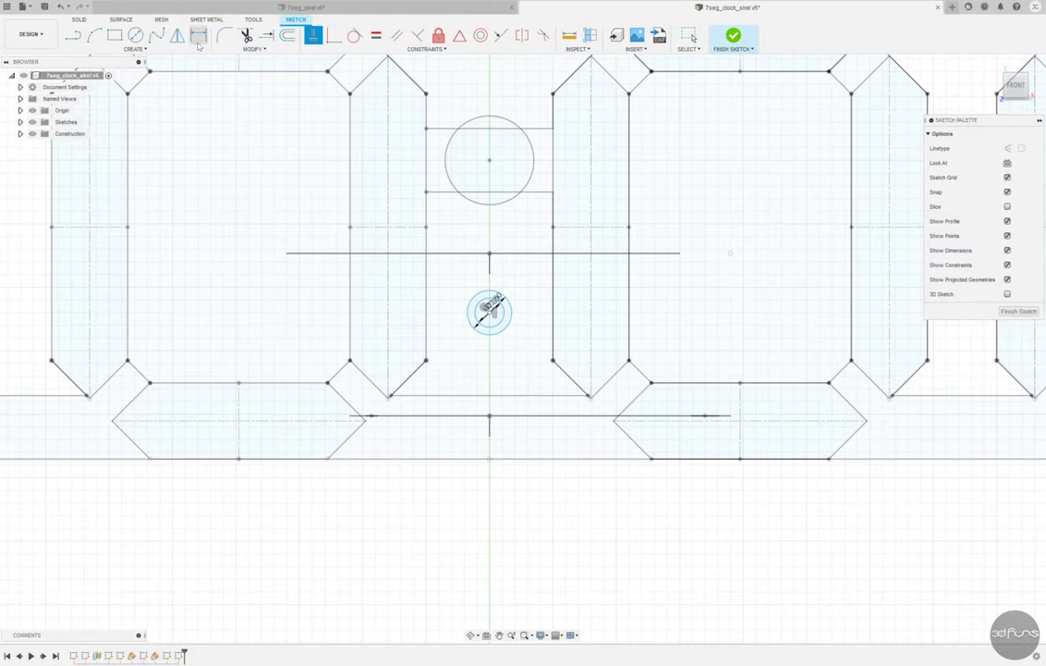
scroll(532, 514, down, 3)
mouse_move(532, 514)
shift+middle_down()
mouse_move(532, 560)
mouse_move(500, 382)
shift+middle_up()
scroll(522, 483, up, 3)
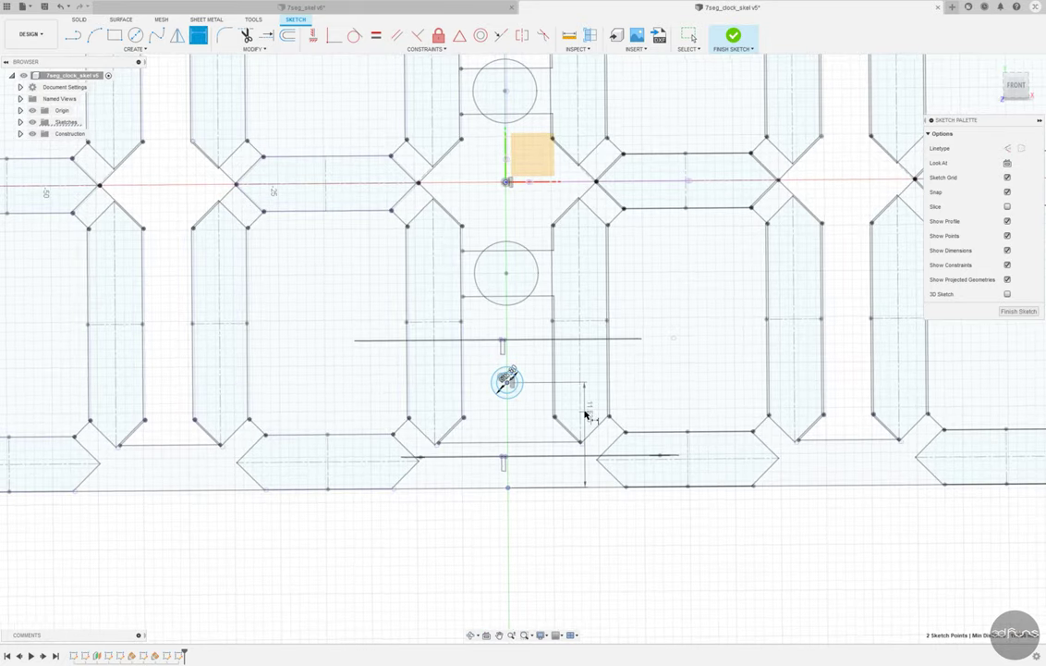
mouse_move(570, 421)
shift+middle_down()
mouse_move(531, 560)
mouse_move(492, 566)
mouse_move(532, 554)
shift+middle_up()
Step: Draw a Ø2.30 hole circle with a concentric Ø3.50 outer circle
key(c)
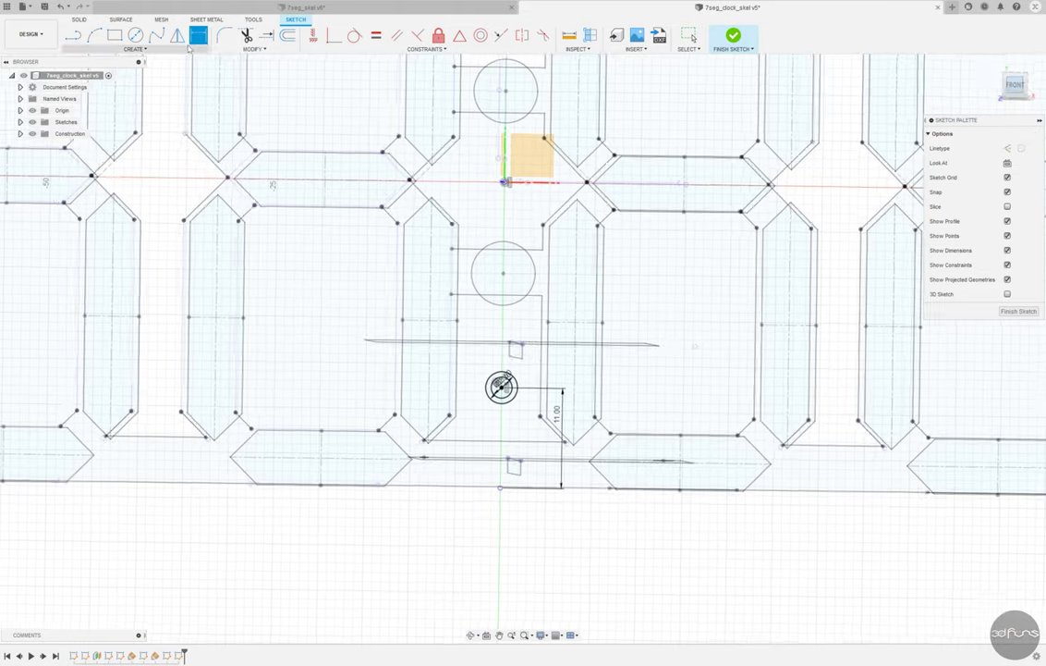
scroll(502, 398, up, 2)
scroll(502, 397, up, 3)
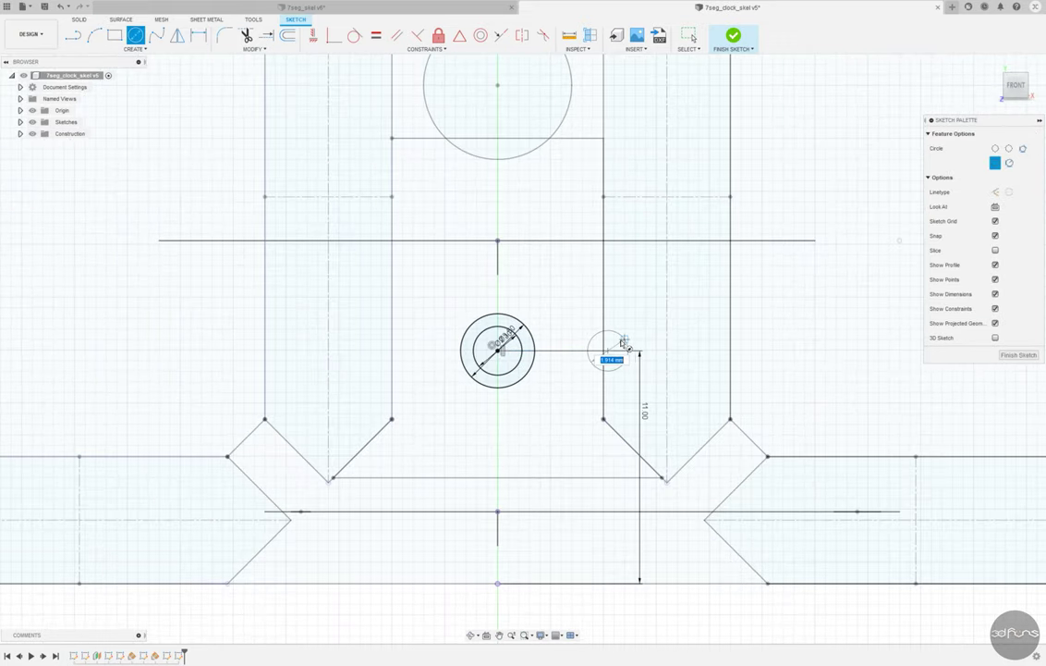
text(.3)
key(Return)
key(Escape)
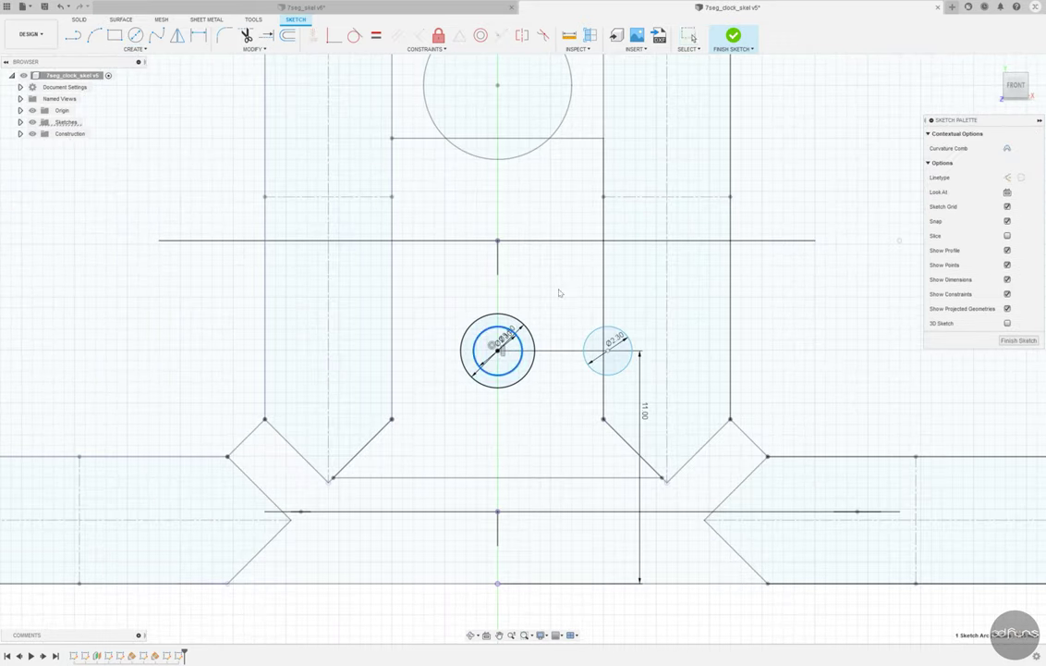
text(d)
text(3.5)
key(Return)
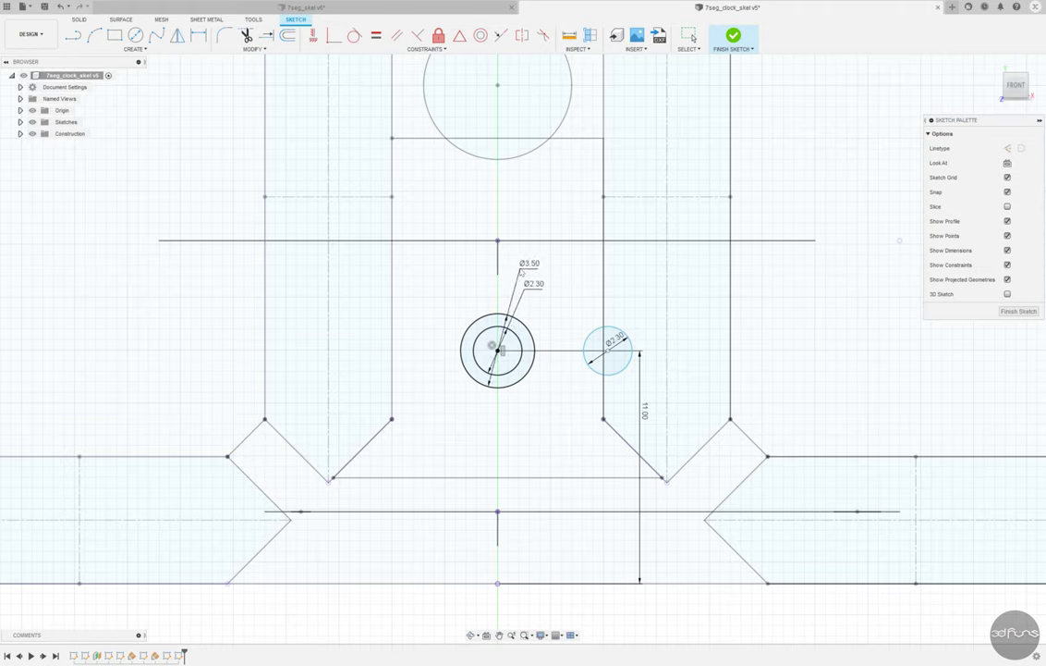
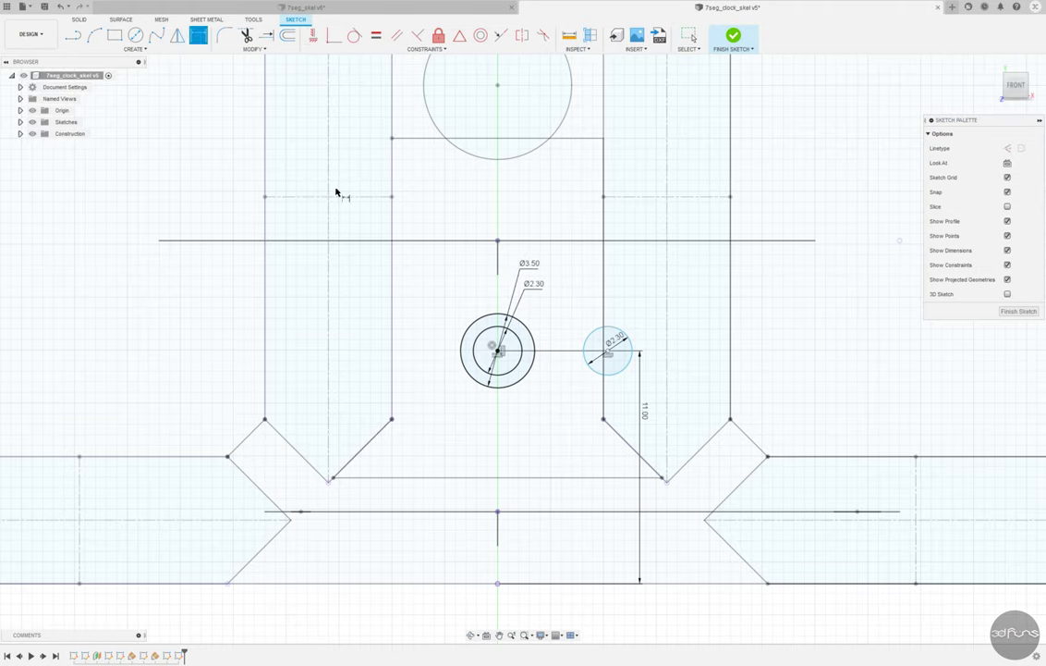
Step: Dimension the small Ø2.30 hole 5.00 mm to the right of the central hole
click(497, 351)
click(547, 219)
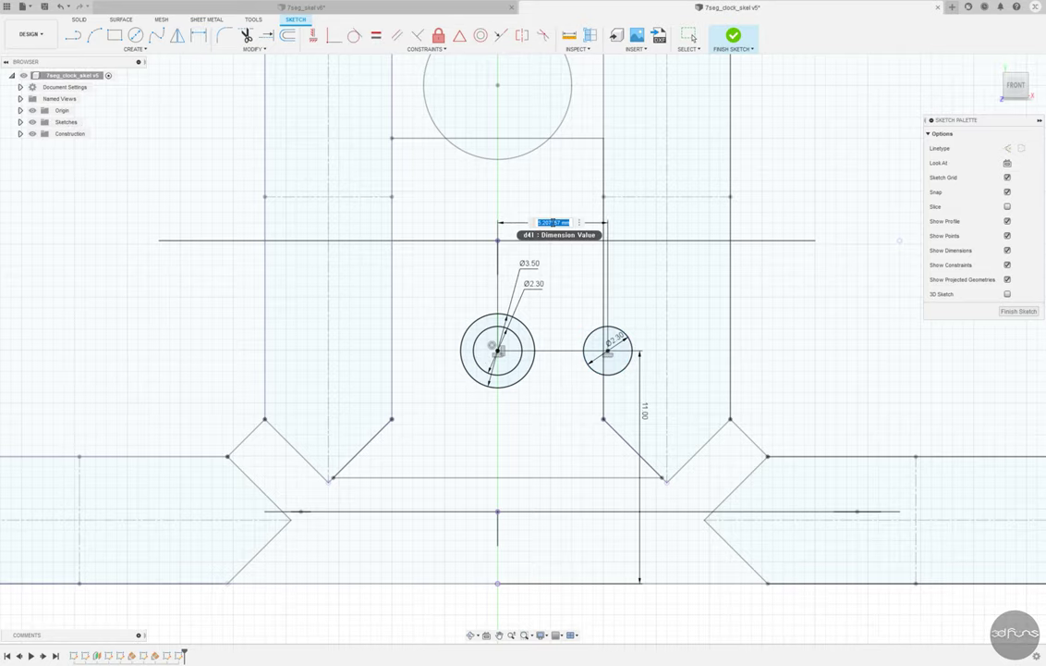
text(5)
key(Return)
Step: Mirror the small circle across the vertical centre line to the left side
click(615, 342)
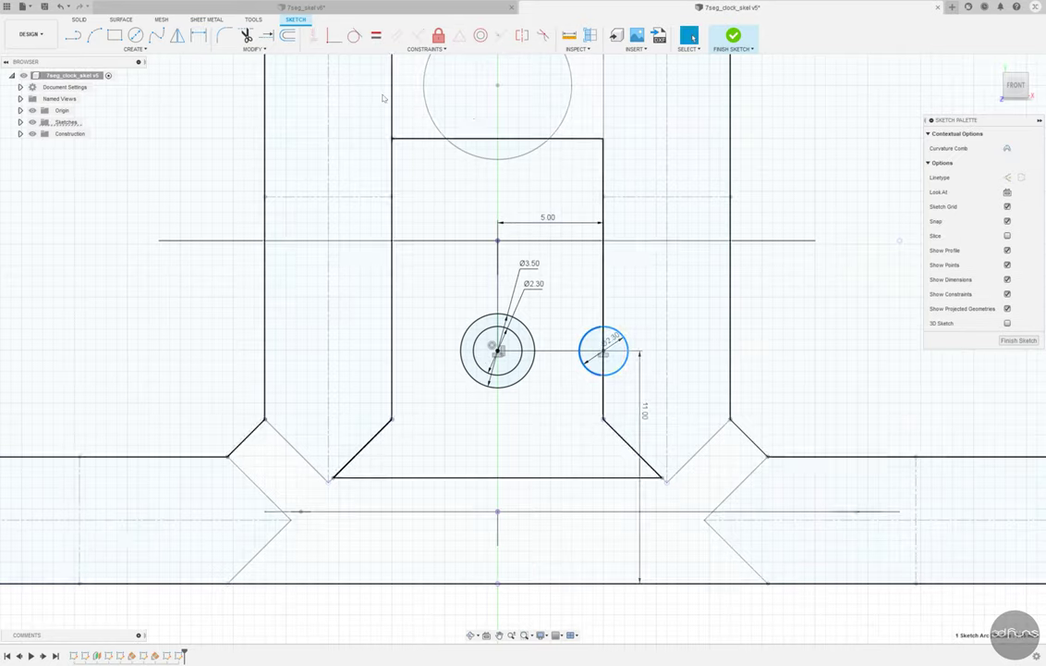
click(176, 35)
scroll(478, 481, down, 4)
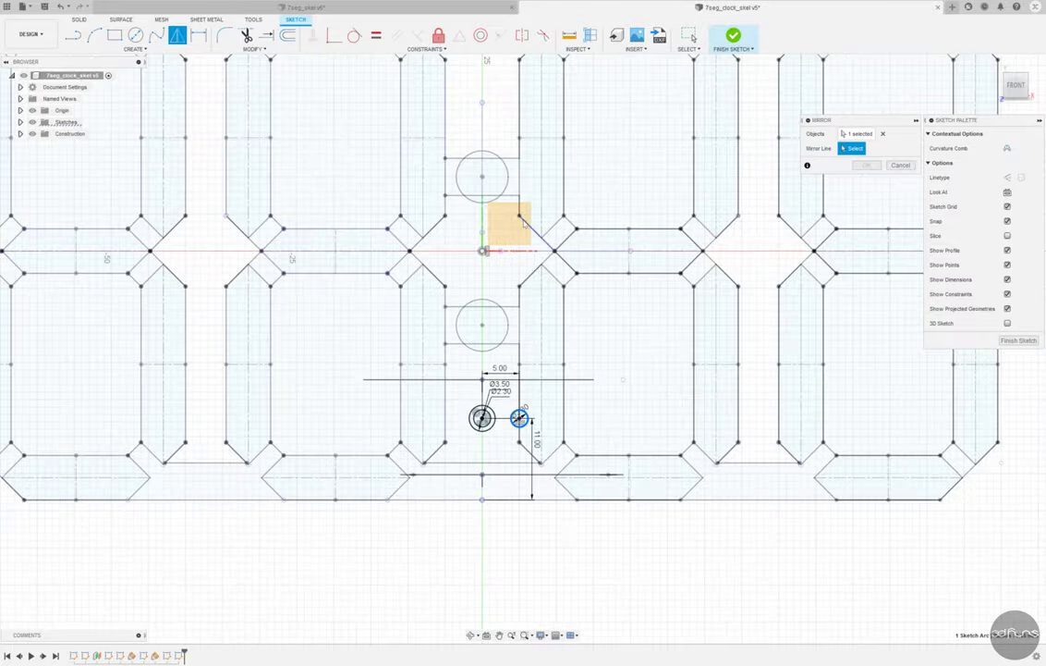
shift+middle_drag(505, 227, 475, 227)
click(482, 277)
click(866, 164)
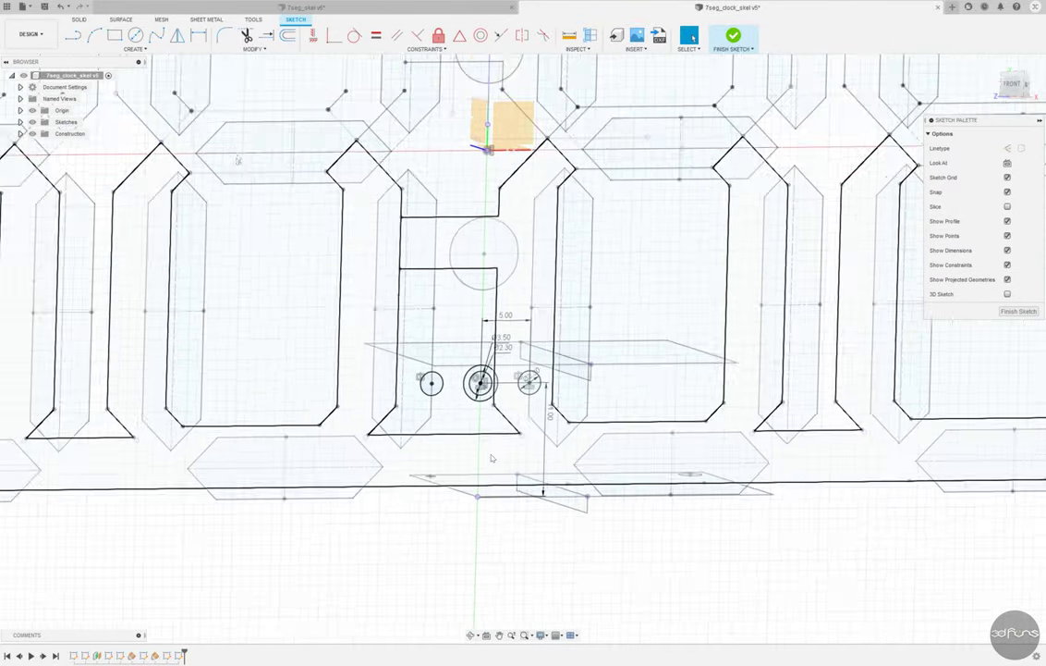
click(1013, 85)
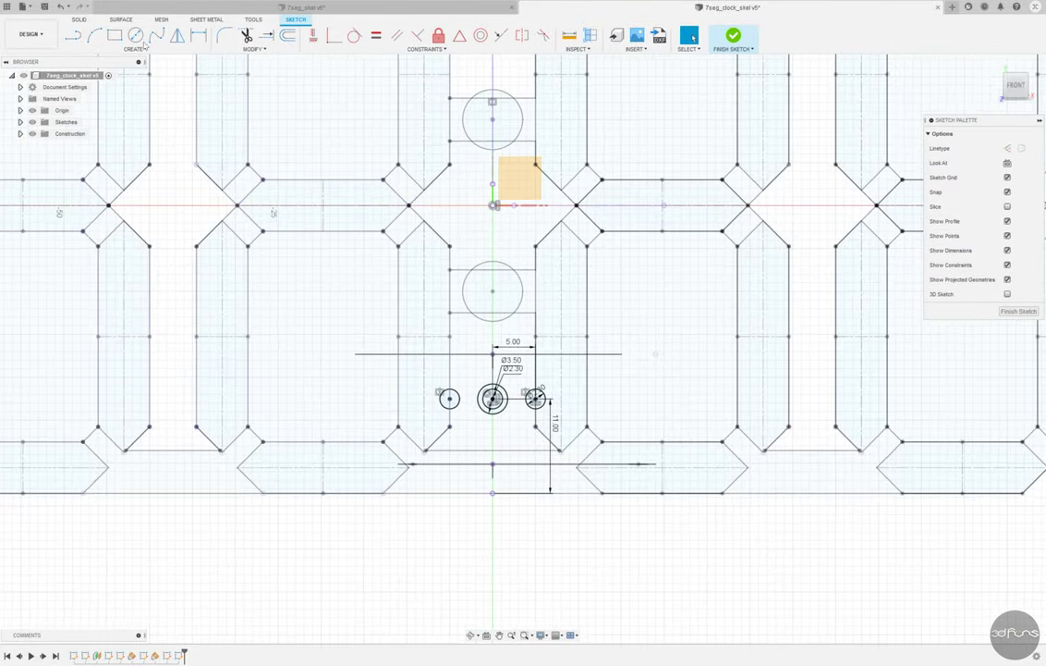
click(135, 35)
scroll(351, 407, down, 3)
scroll(337, 399, up, 4)
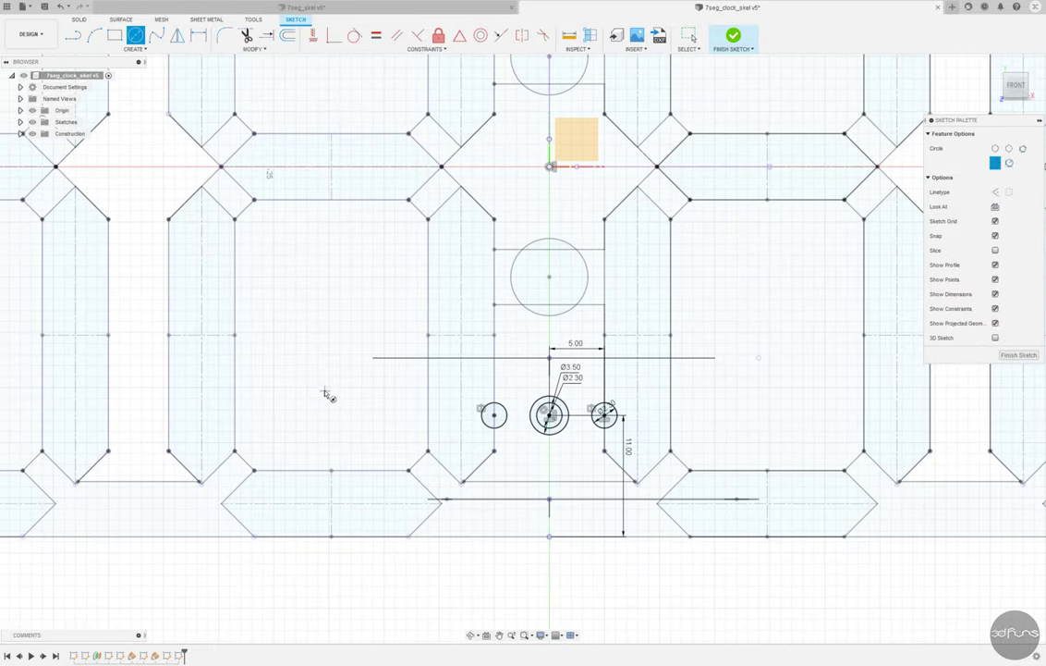
Step: Draw a Ø2.30 circle between the first two digits
click(326, 425)
text(.3)
key(Return)
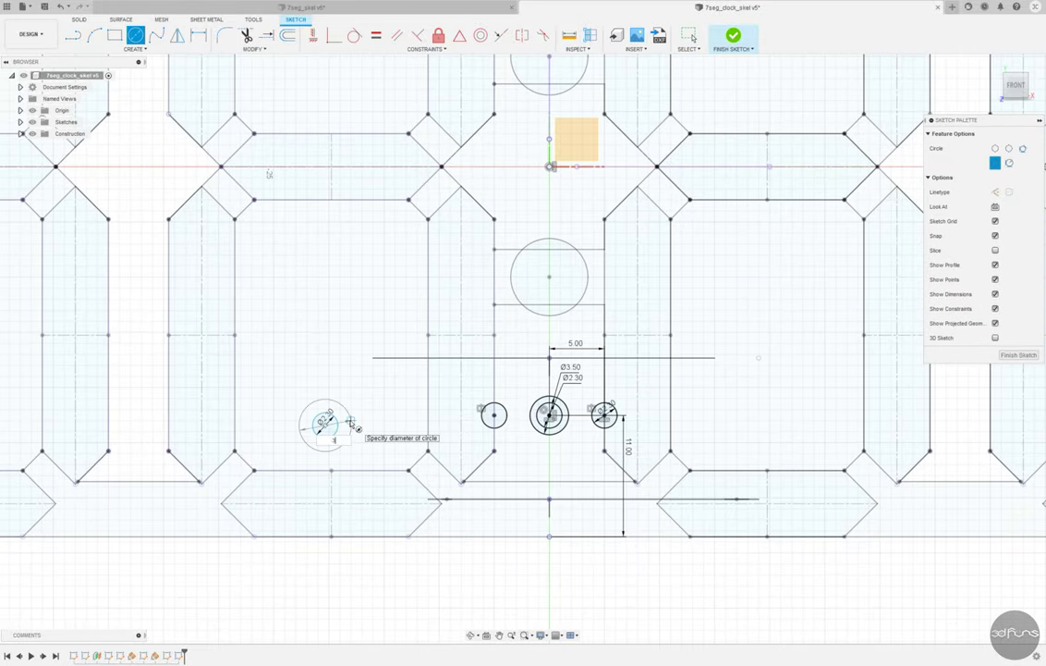
click(314, 35)
scroll(402, 562, down, 2)
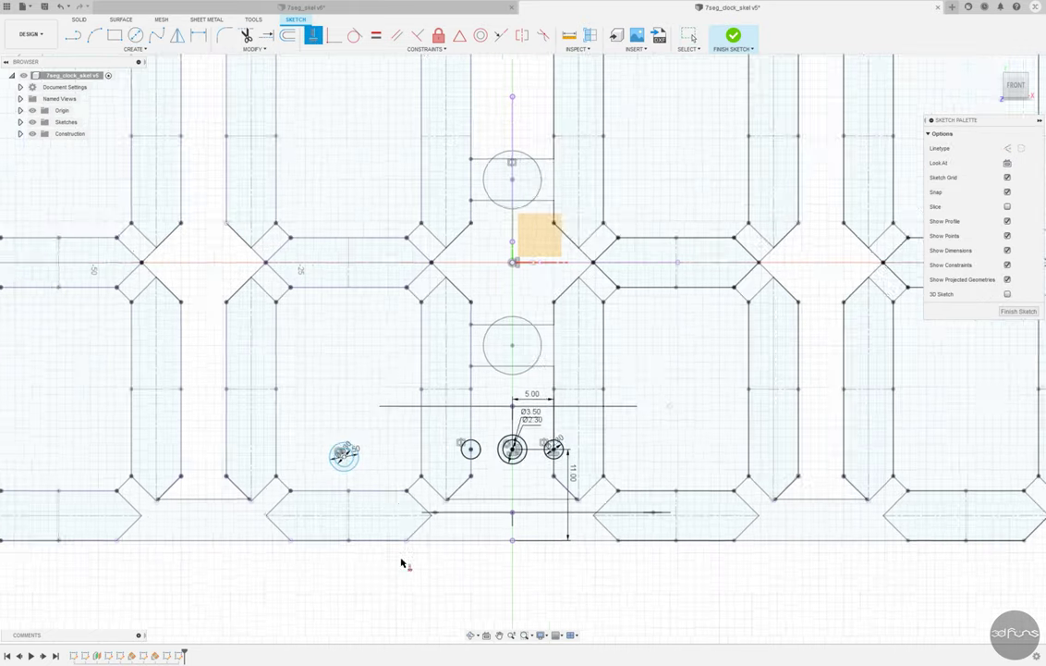
scroll(170, 542, up, 3)
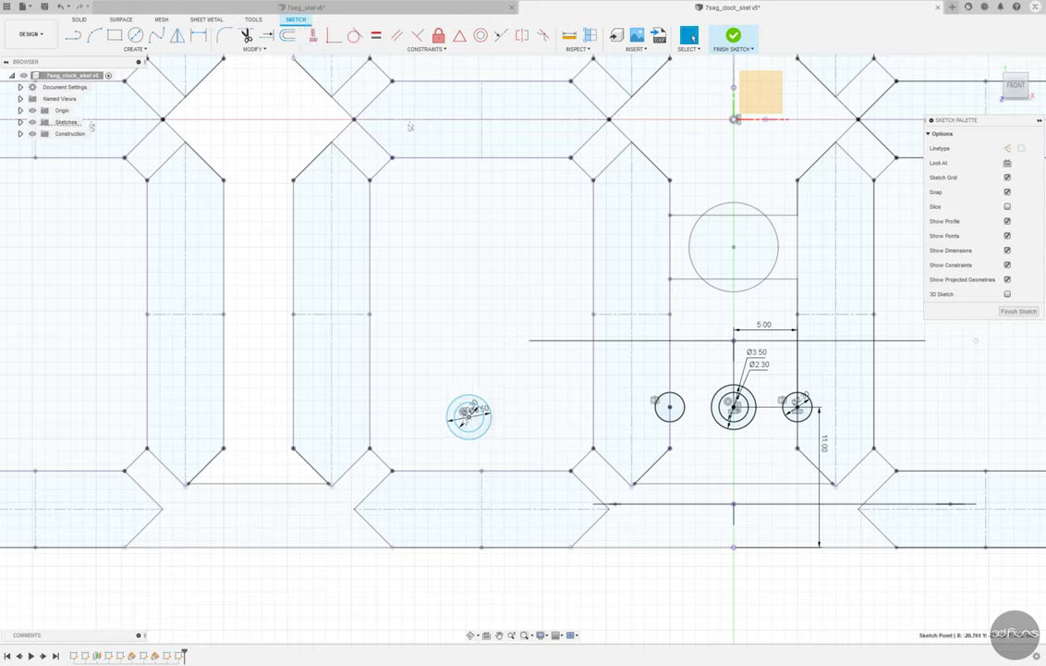
Step: Dimension the new hole 7.00 mm above the bottom edge
click(198, 35)
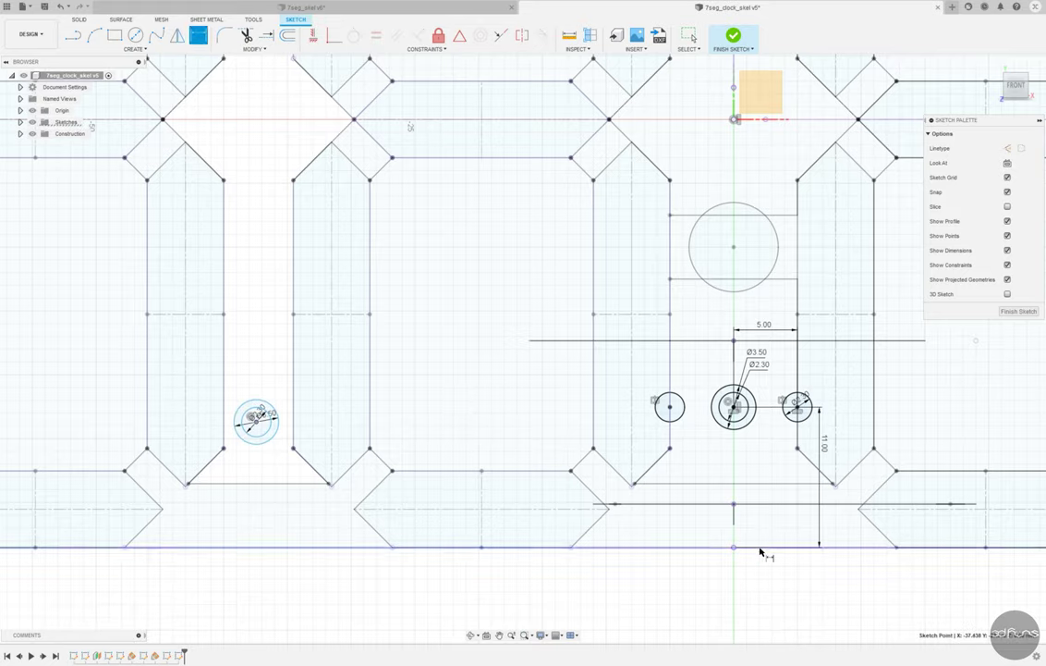
shift+middle_drag(735, 551, 748, 546)
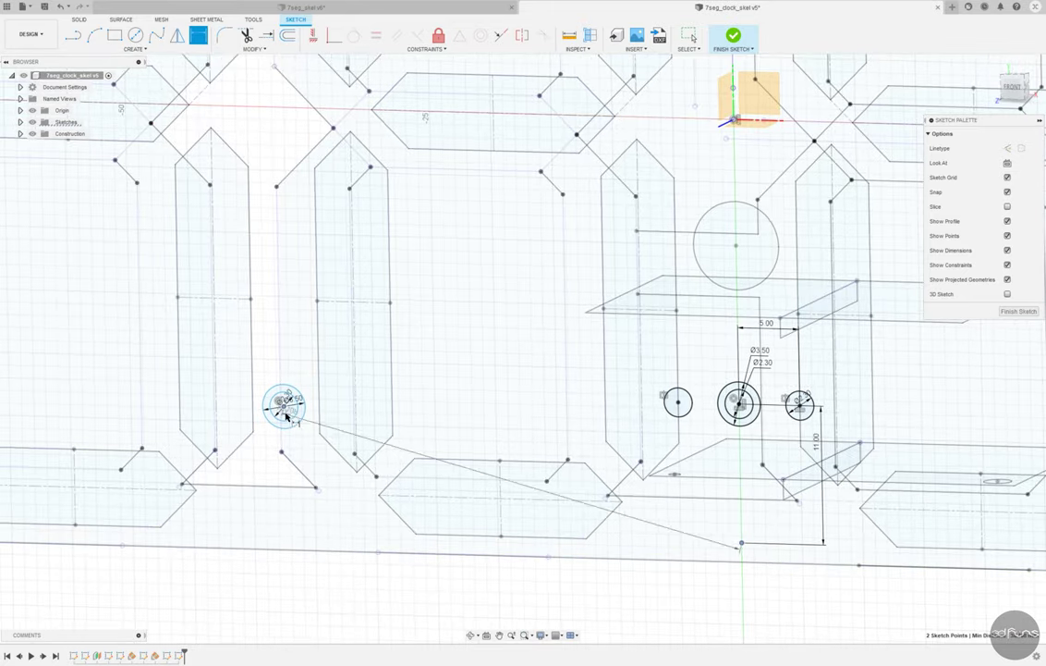
click(157, 442)
text(7)
key(Return)
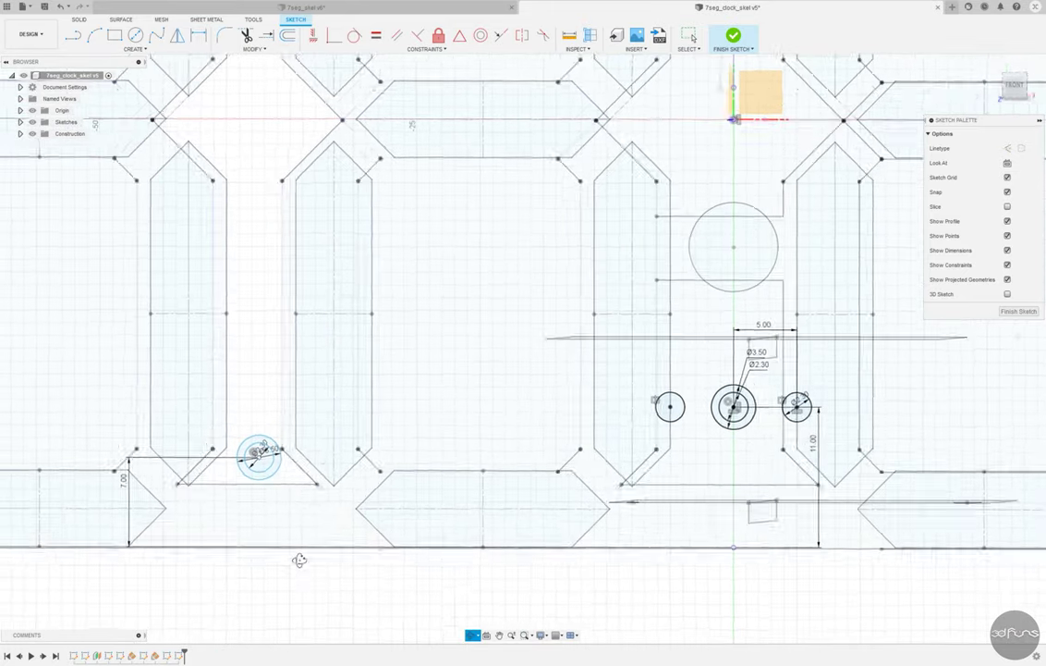
shift+middle_drag(231, 466, 304, 553)
scroll(304, 552, up, 3)
scroll(257, 567, up, 3)
mouse_move(293, 458)
shift+middle_down()
mouse_move(491, 345)
mouse_move(467, 310)
shift+middle_up()
click(74, 37)
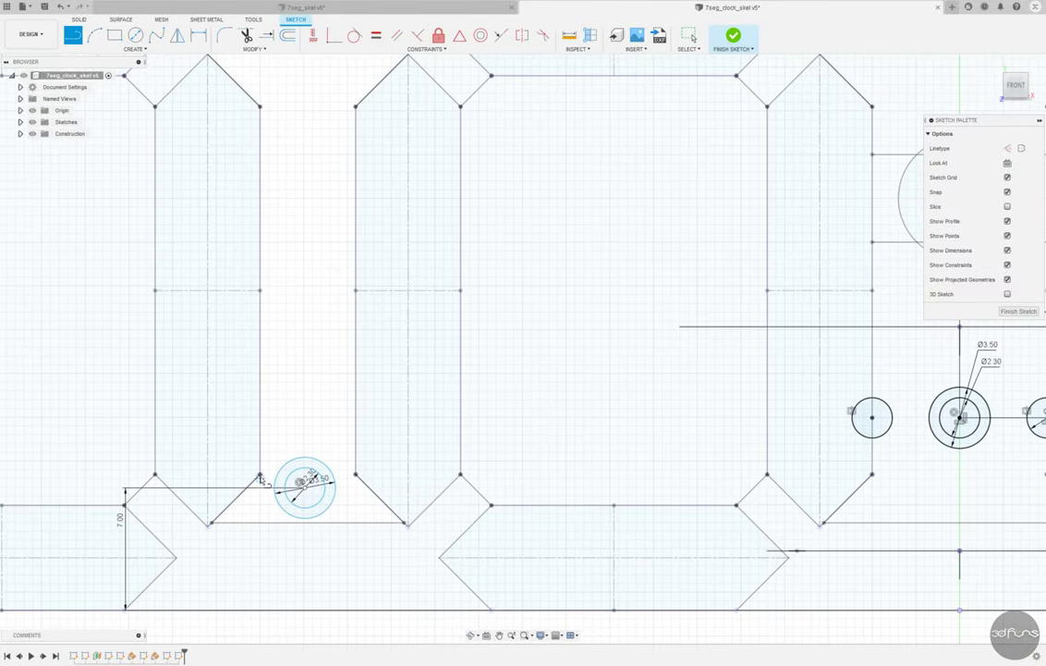
Step: Project the lower edge beneath the left hole into the sketch
key(Escape)
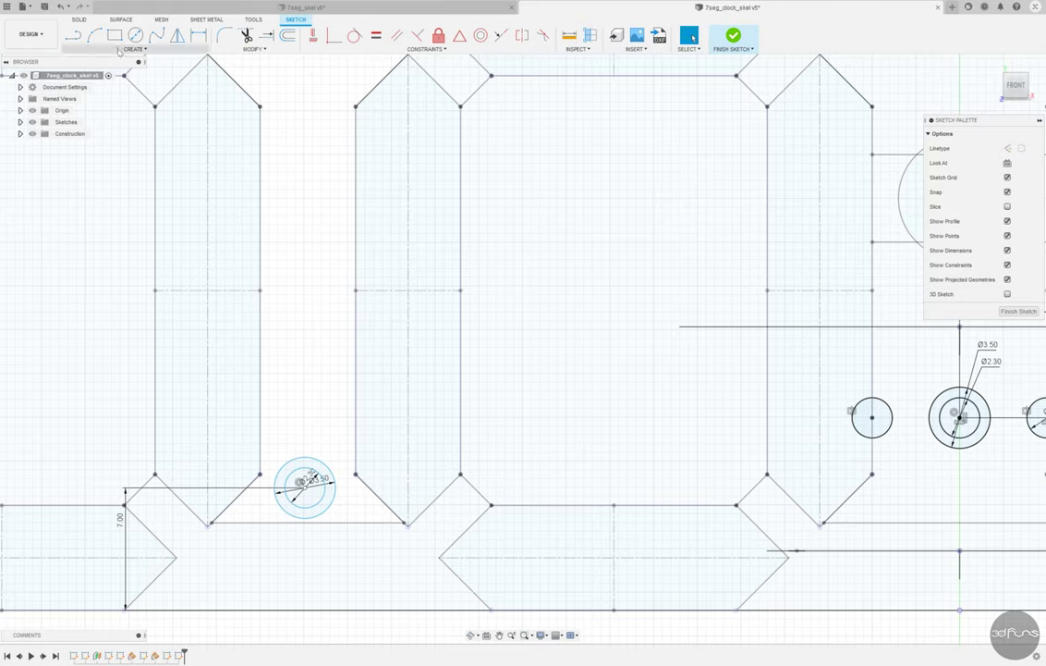
click(134, 48)
click(178, 223)
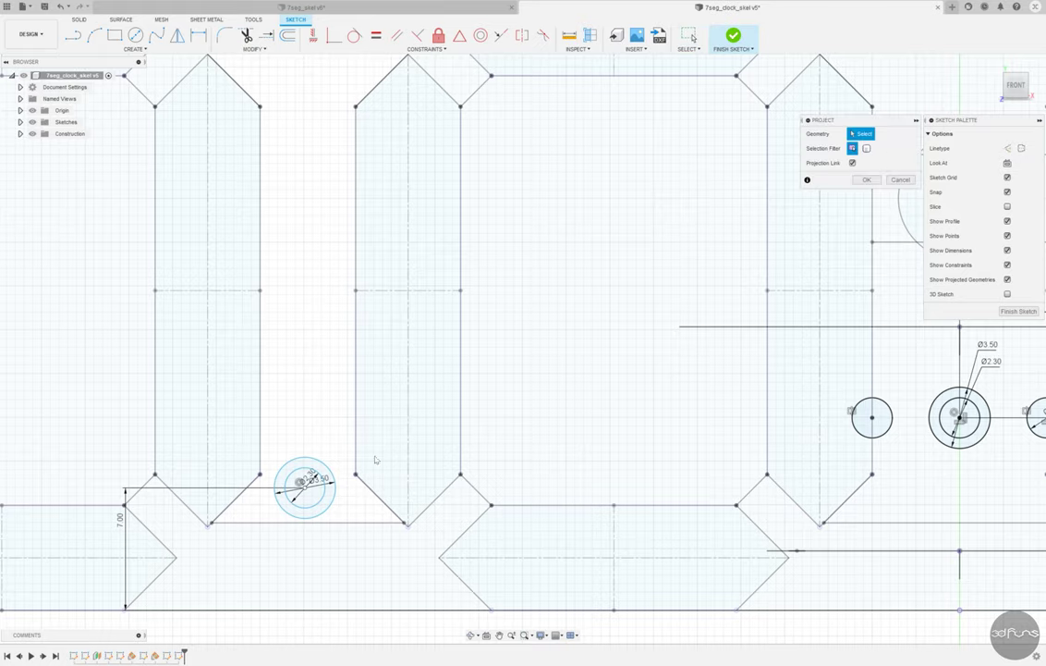
click(341, 524)
click(869, 180)
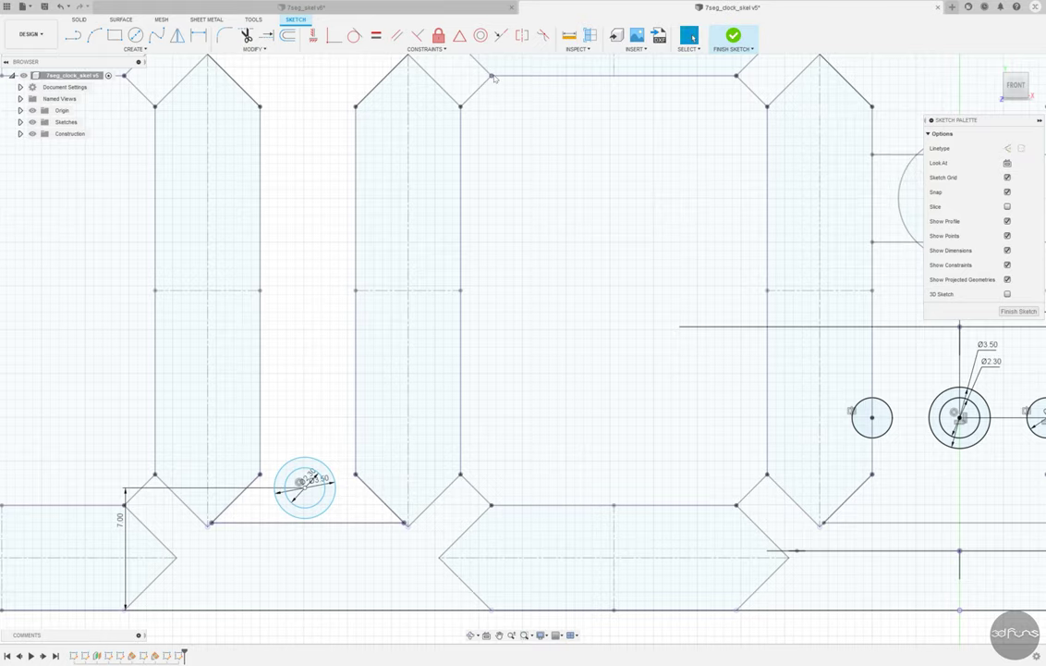
scroll(236, 211, up, 2)
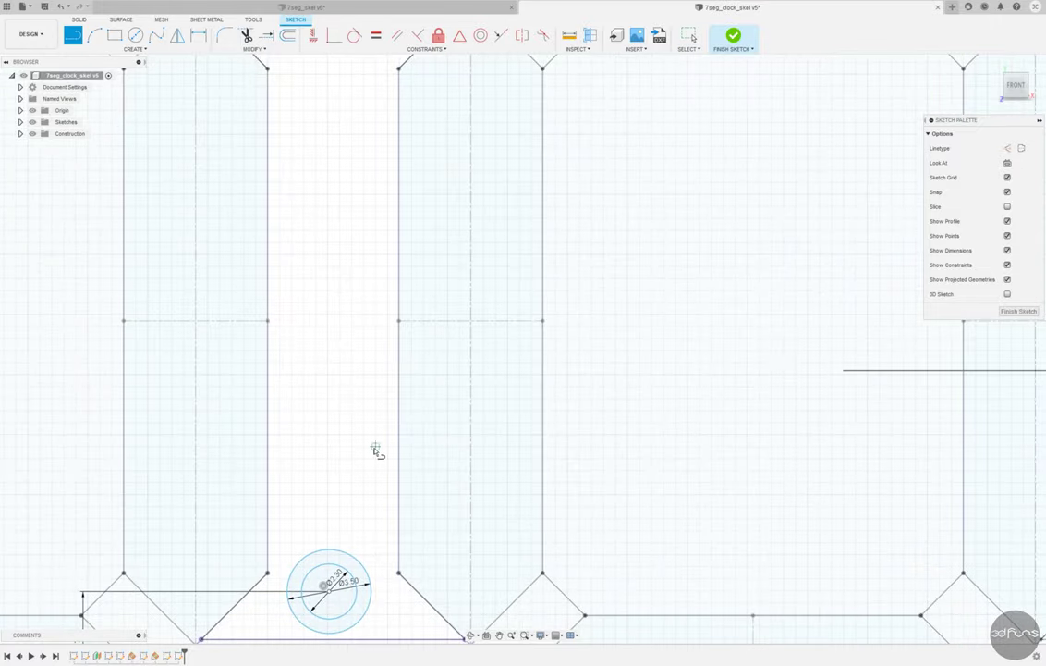
scroll(376, 450, down, 2)
scroll(349, 596, up, 2)
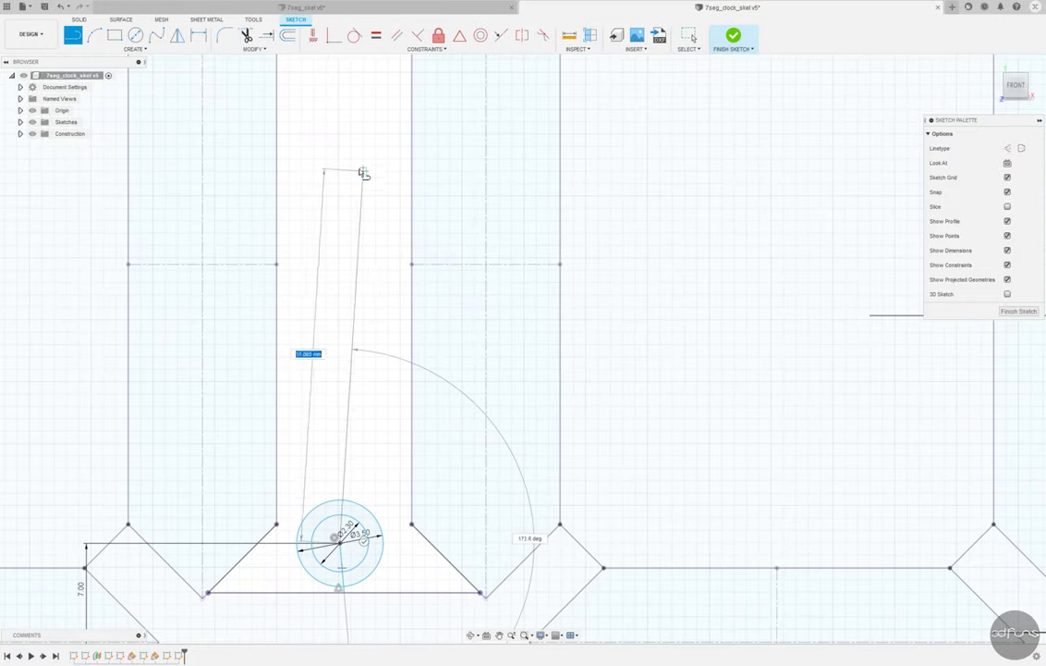
Step: Make the line from the hole centre to the projected edge vertical
click(313, 39)
click(341, 558)
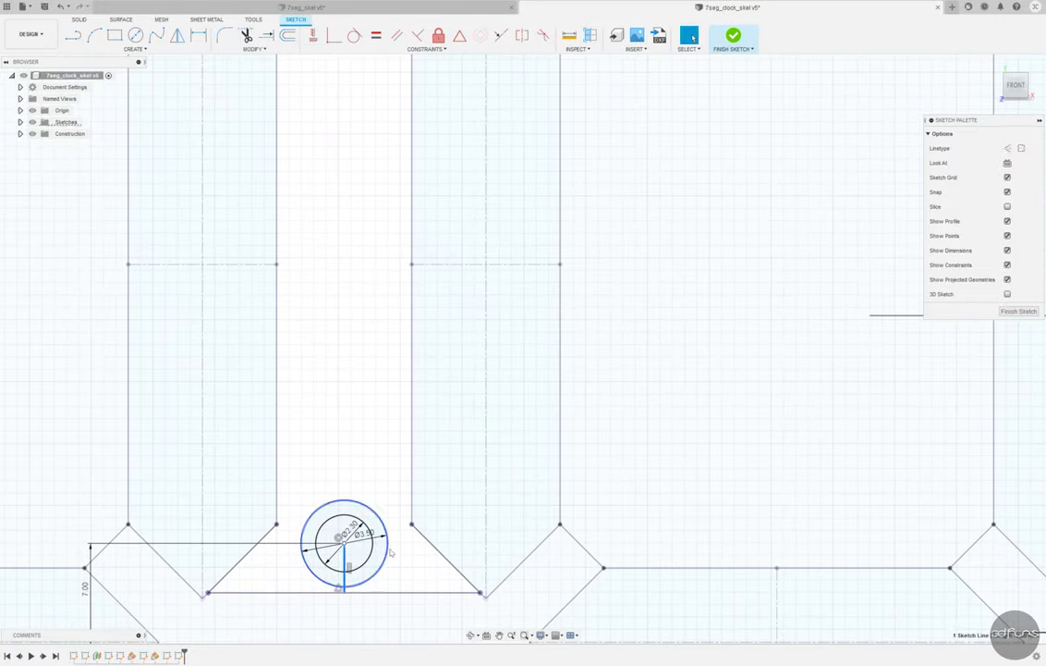
scroll(381, 402, down, 2)
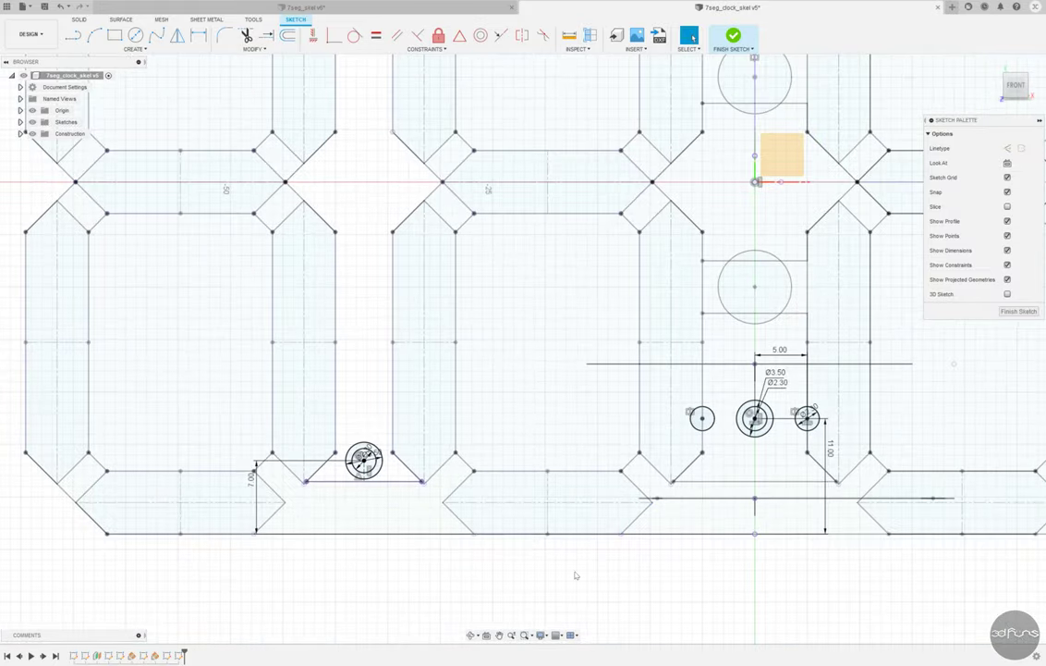
scroll(382, 462, up, 2)
scroll(383, 462, up, 2)
Step: Select both circles of the left hole pair for mirroring
click(340, 426)
shift+click(341, 440)
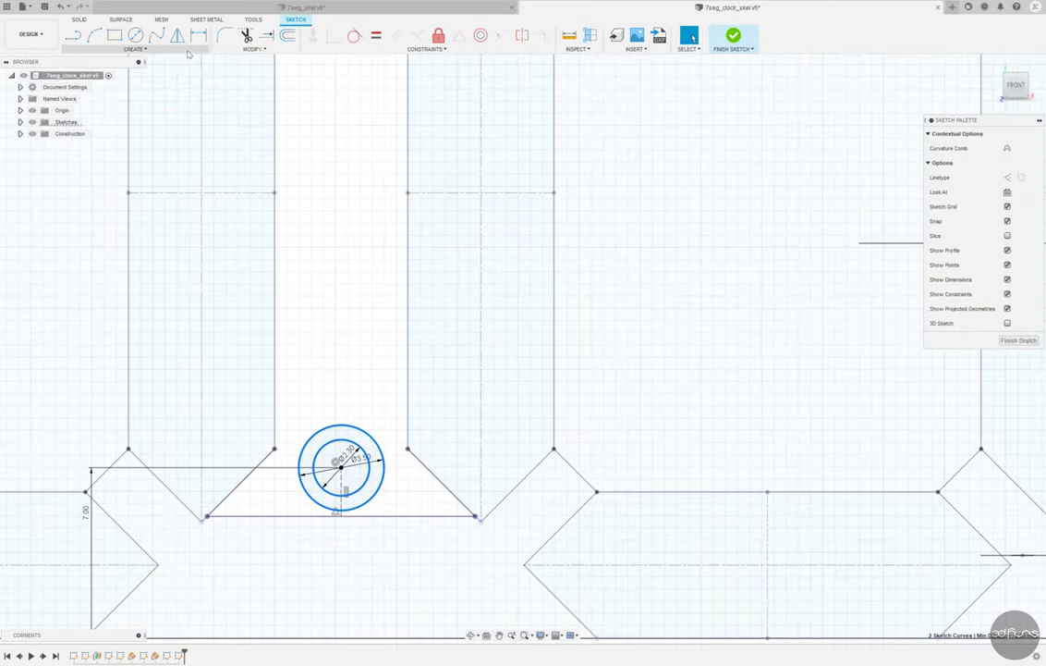
click(176, 35)
scroll(323, 406, down, 2)
scroll(324, 407, down, 3)
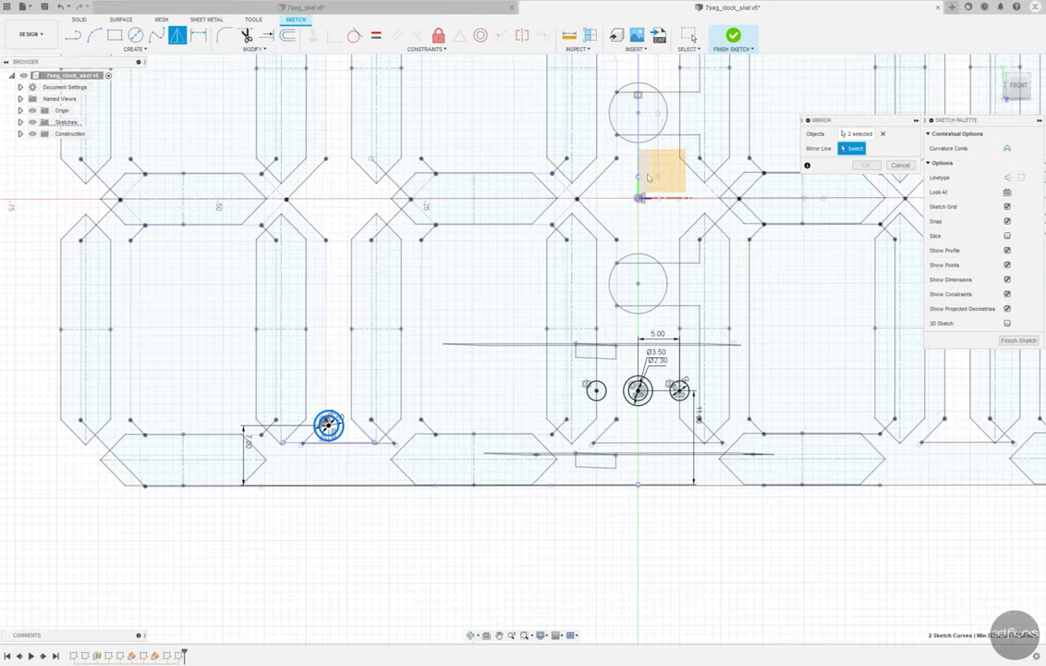
Step: Mirror the left hole pair across the centre line to the right digits
click(644, 174)
click(867, 165)
scroll(666, 444, down, 3)
shift+middle_drag(666, 444, 651, 462)
Step: Finish the sketch and save the design as v6 with the default description
click(733, 35)
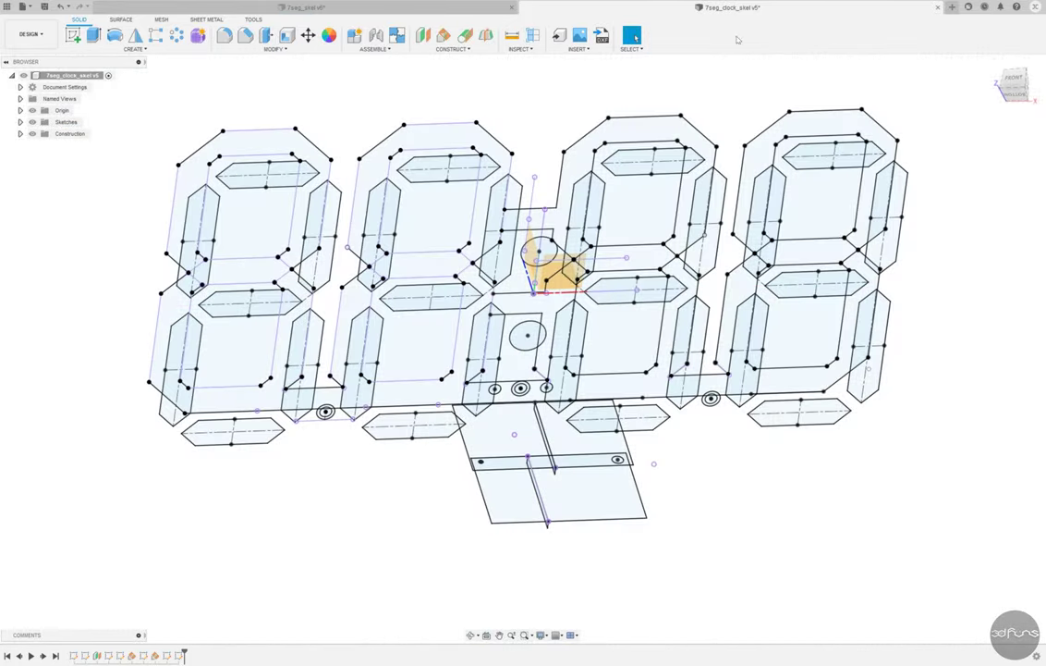
click(45, 7)
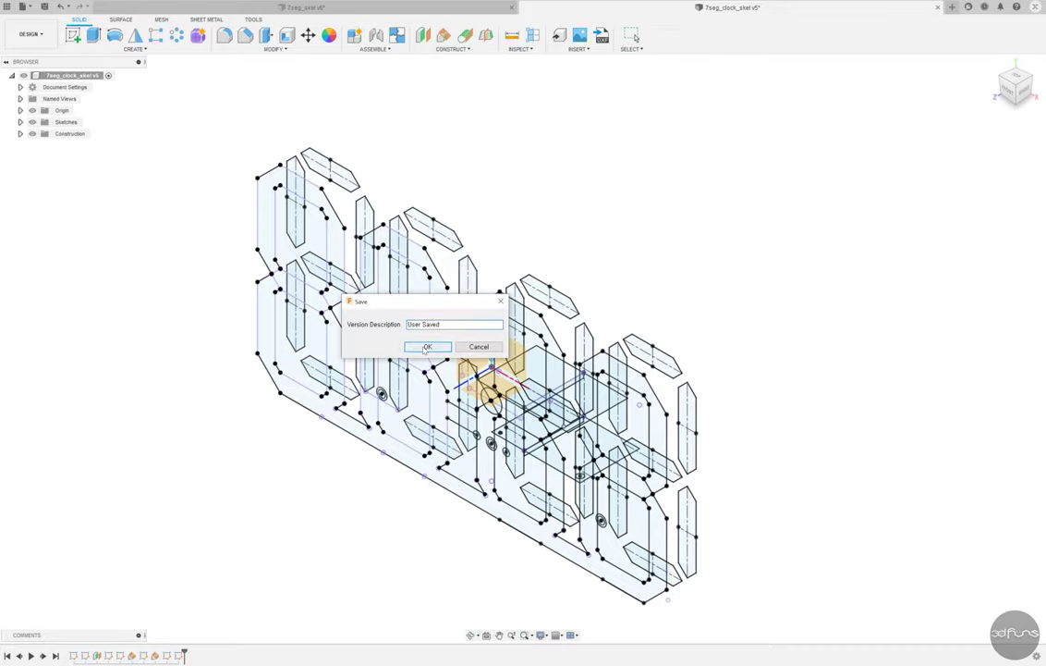
key(Return)
click(73, 38)
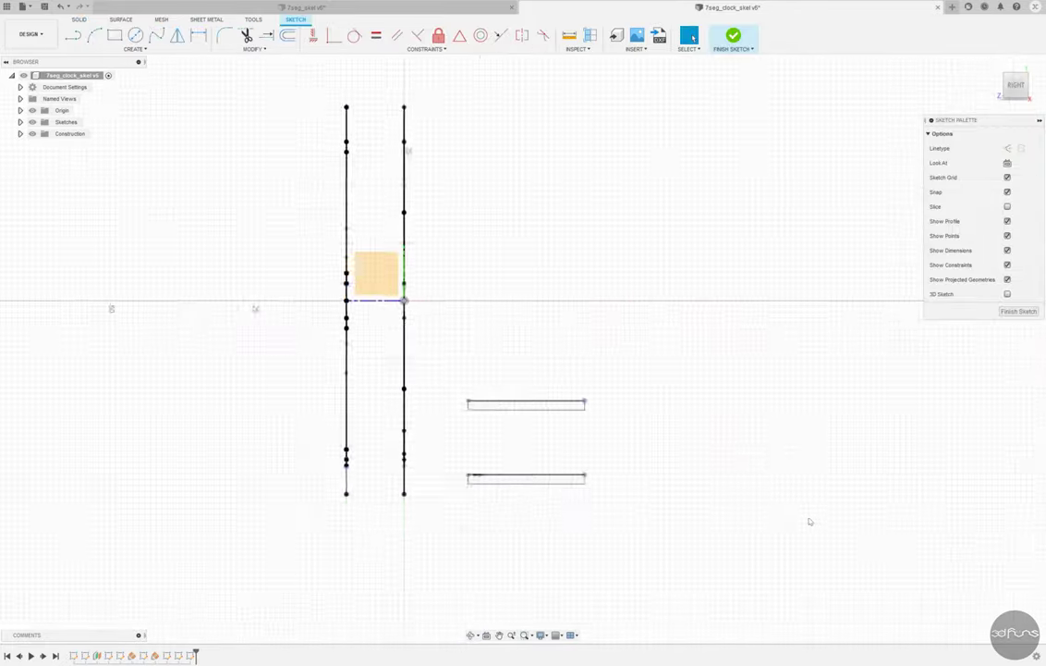
Step: Draw a two-point rectangle enclosing the two slots
scroll(810, 520, up, 2)
key(r)
click(341, 322)
click(626, 486)
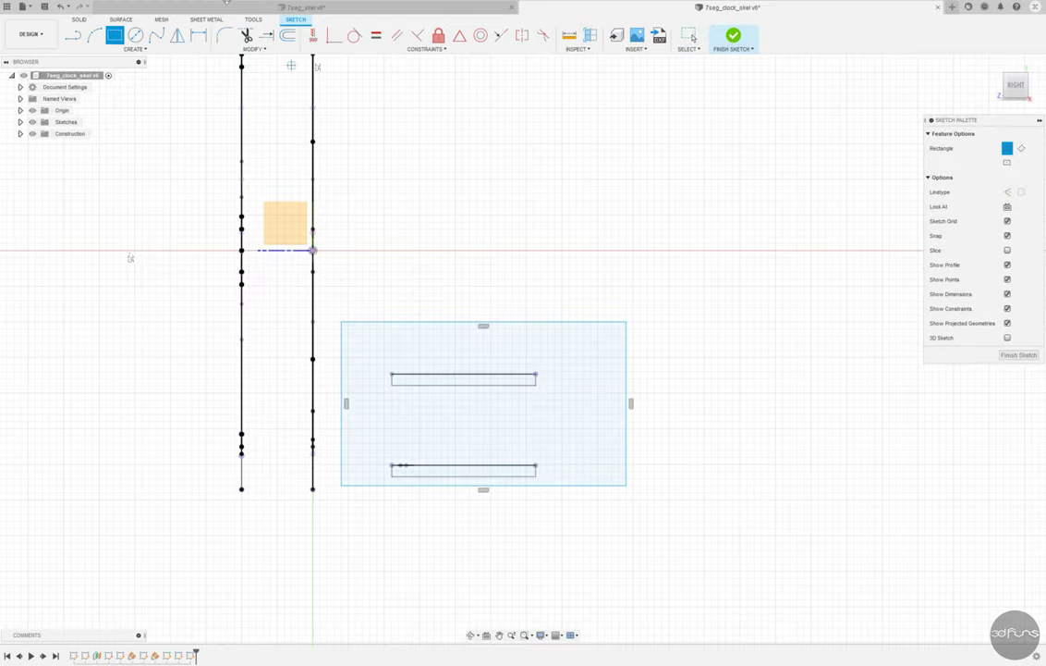
Step: Dimension the rectangle 1.60 from the plate edge and 2.50 past the slot end
key(d)
click(314, 250)
click(341, 321)
click(318, 215)
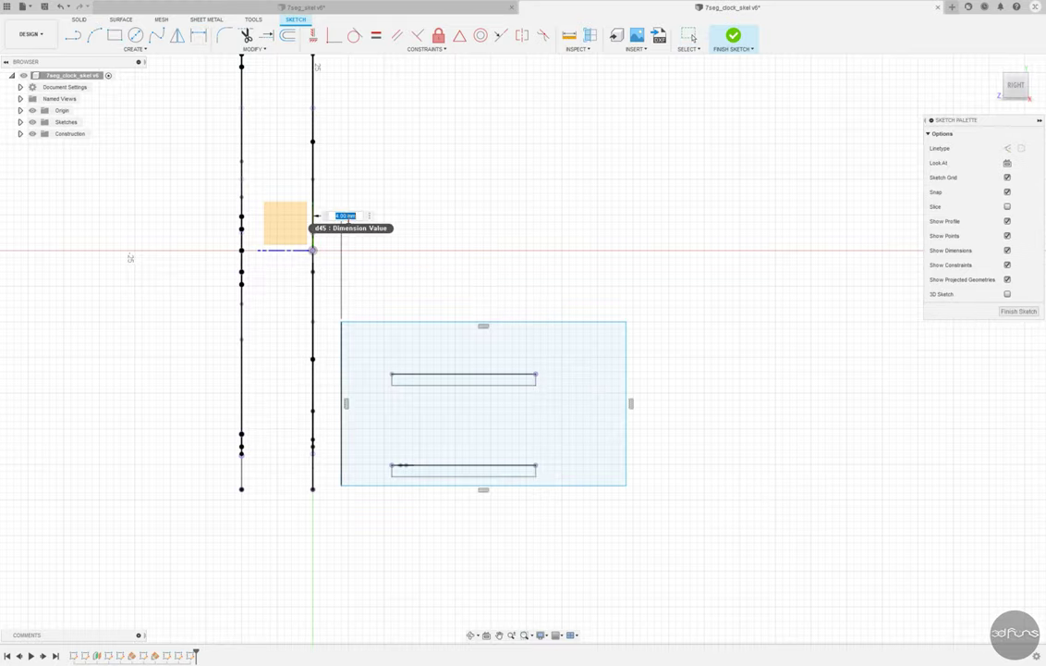
text(1.6)
key(Return)
scroll(542, 460, up, 2)
click(521, 470)
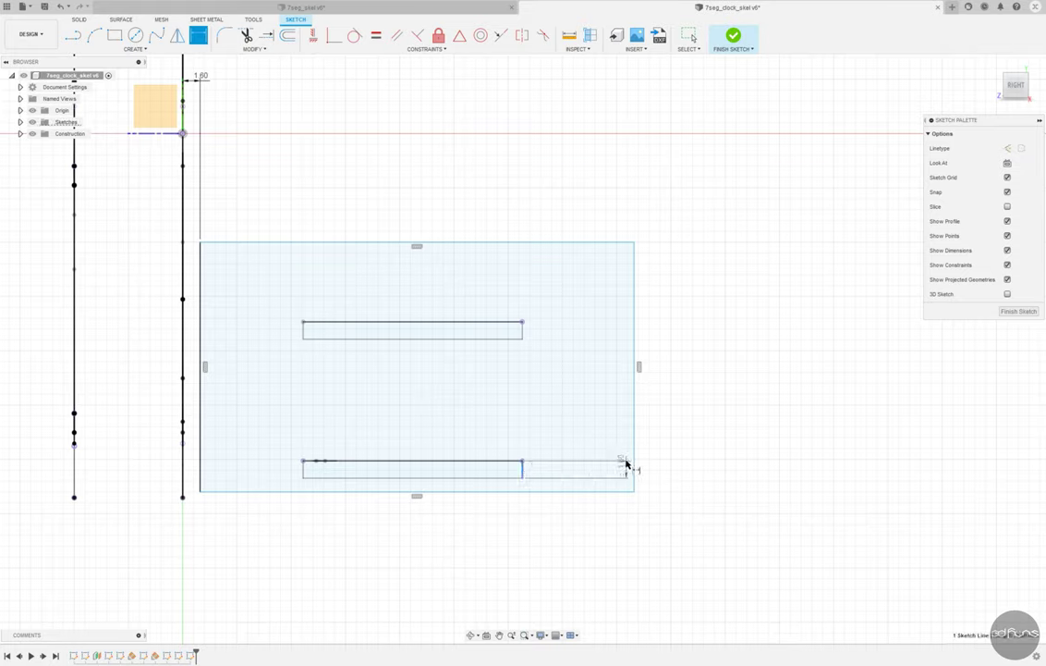
click(633, 467)
click(570, 521)
text(2.5)
key(Return)
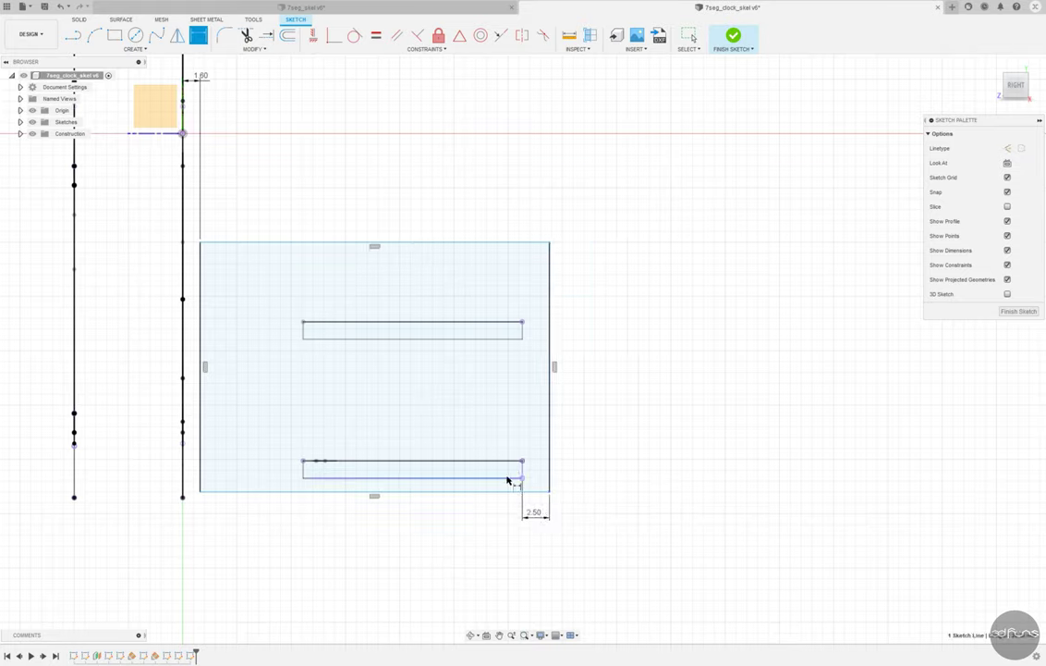
Step: Dimension the rectangle 3.00 above and below the slots, then orbit to 3D
click(523, 478)
click(537, 491)
click(480, 321)
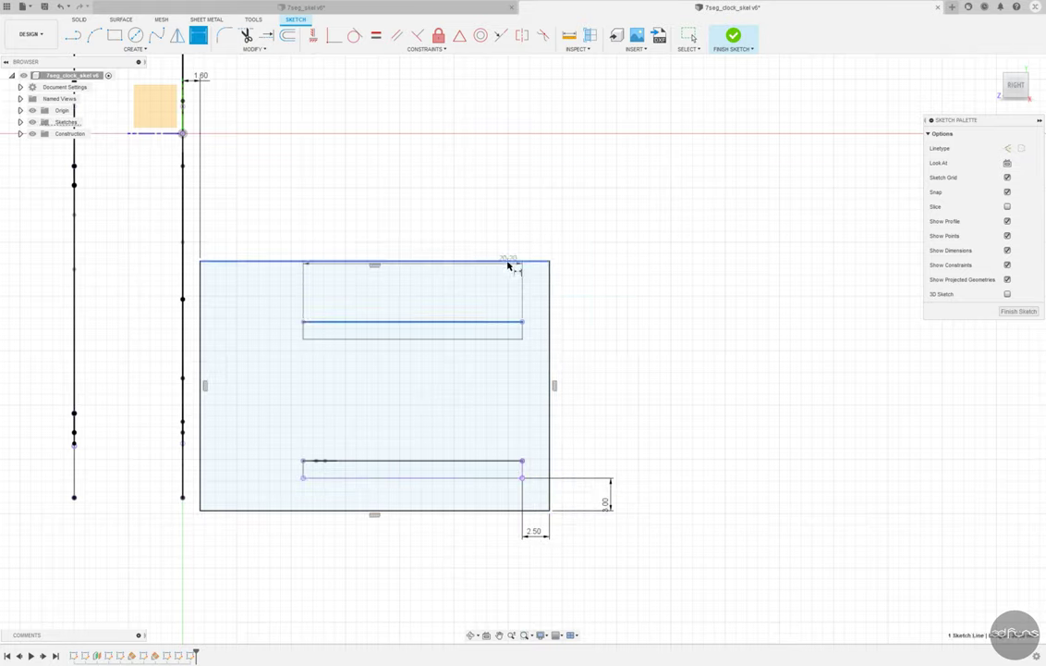
click(507, 263)
click(630, 285)
text(3)
key(Return)
scroll(654, 397, down, 3)
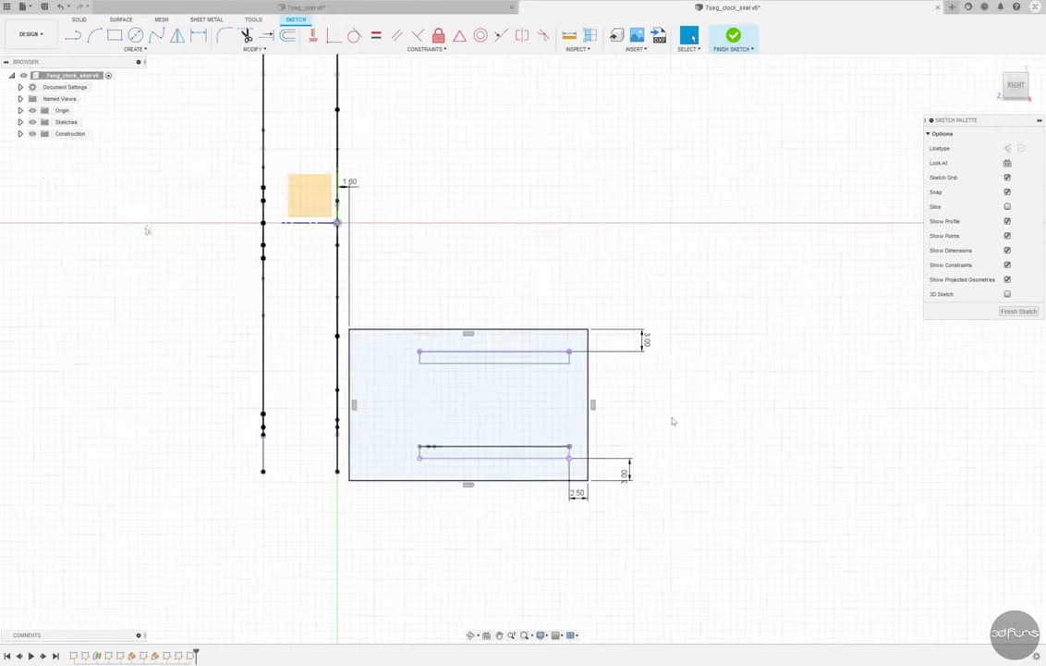
mouse_move(673, 421)
middle_down()
mouse_move(471, 303)
mouse_move(498, 291)
mouse_move(634, 37)
mouse_move(126, 146)
middle_up()
scroll(379, 107, down, 2)
Step: Edit the bracket plate sketch and draw a rectangle above the long bar
double_click(572, 386)
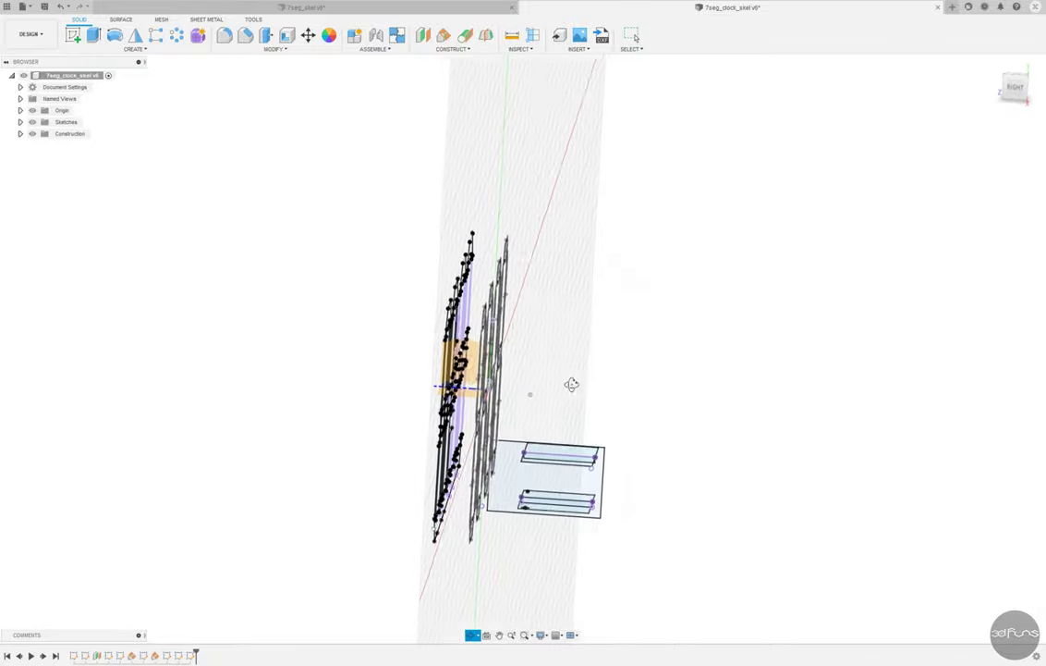
click(733, 37)
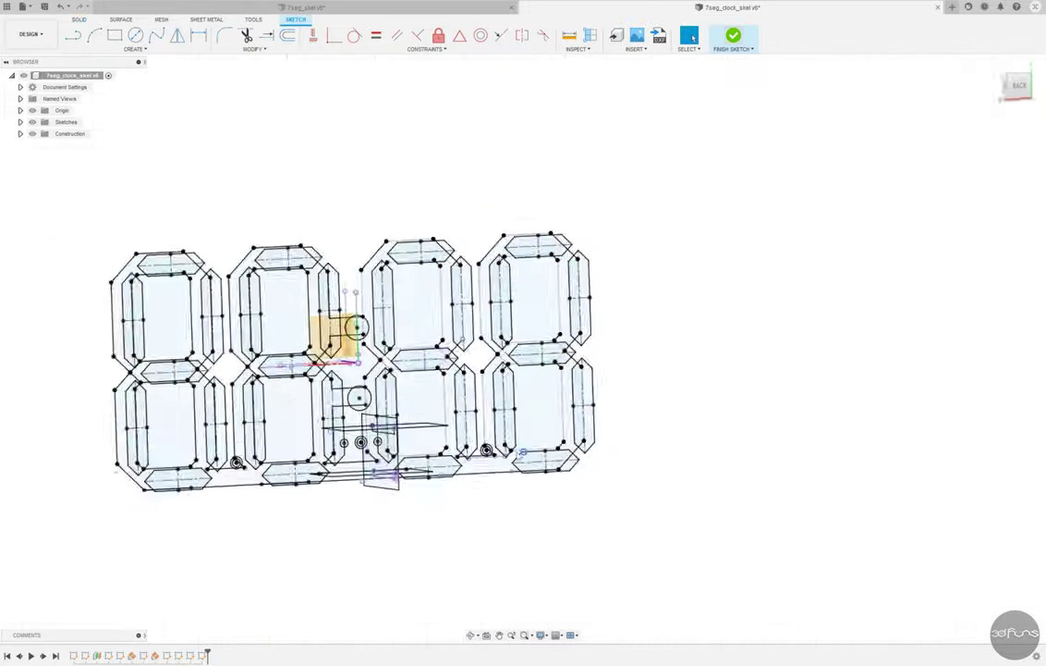
shift+middle_drag(555, 416, 639, 426)
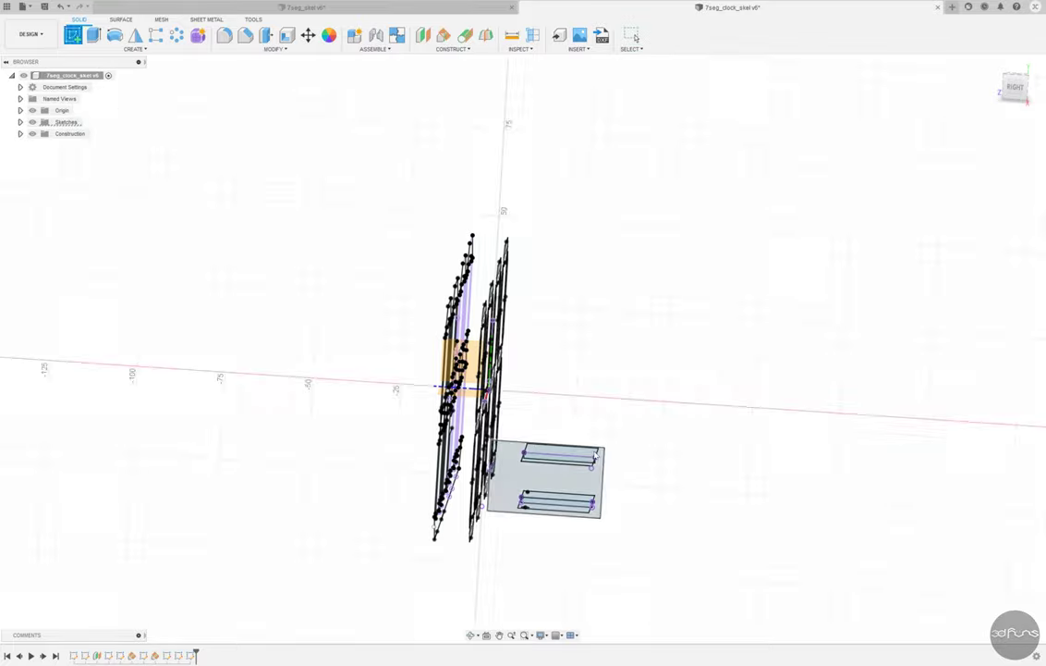
double_click(620, 430)
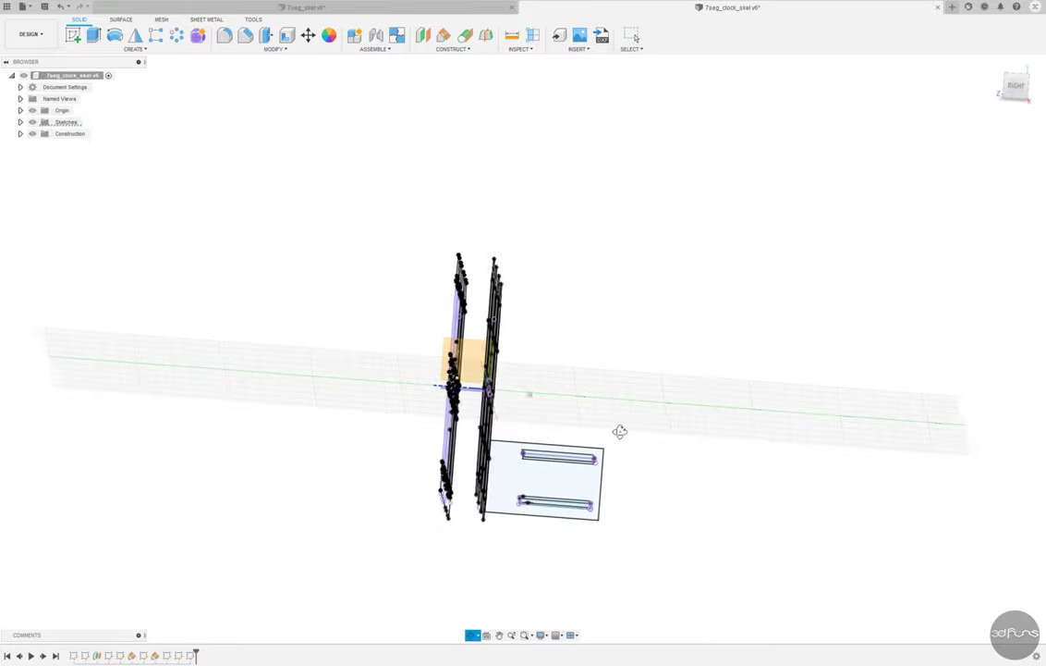
scroll(449, 348, up, 5)
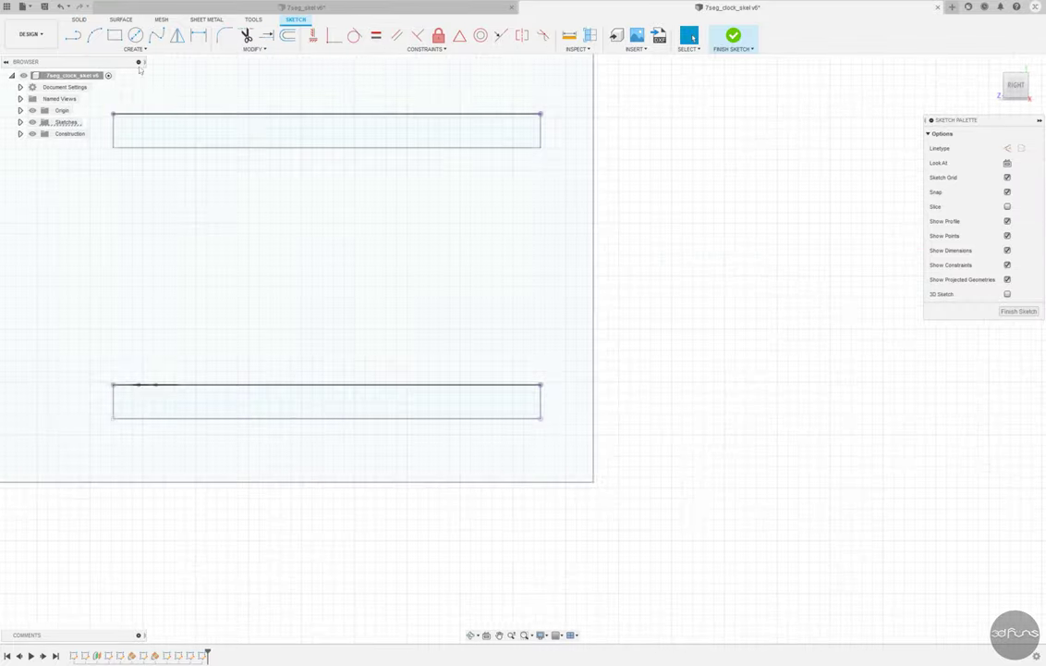
key(r)
scroll(334, 448, up, 5)
click(220, 169)
click(504, 298)
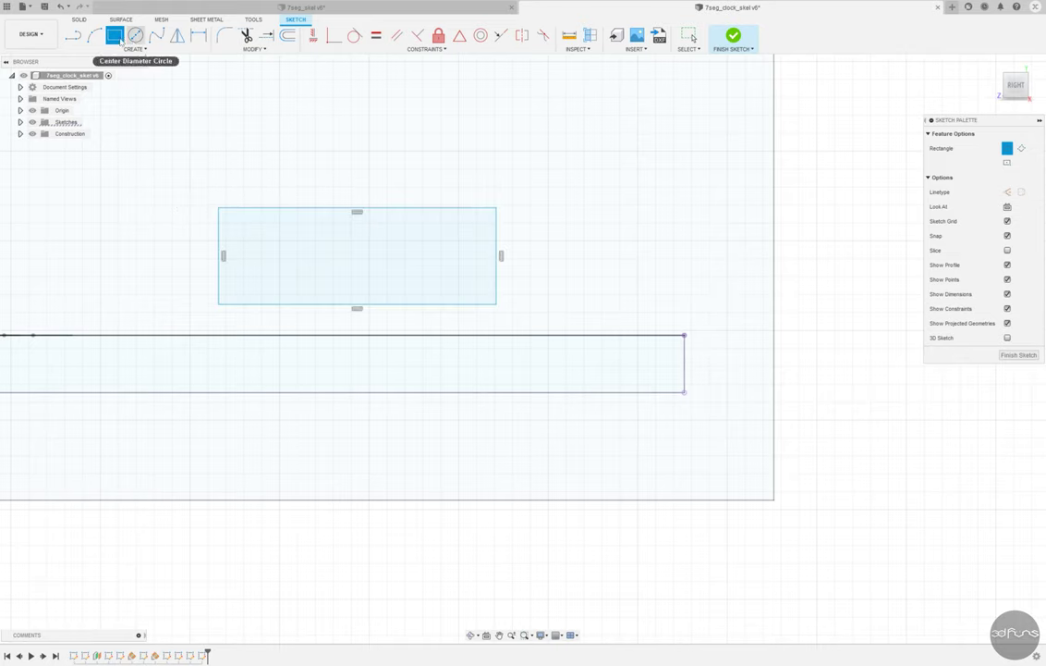
Step: Dimension the new rectangle 8.94 wide and 3.16 high
scroll(467, 256, down, 3)
key(d)
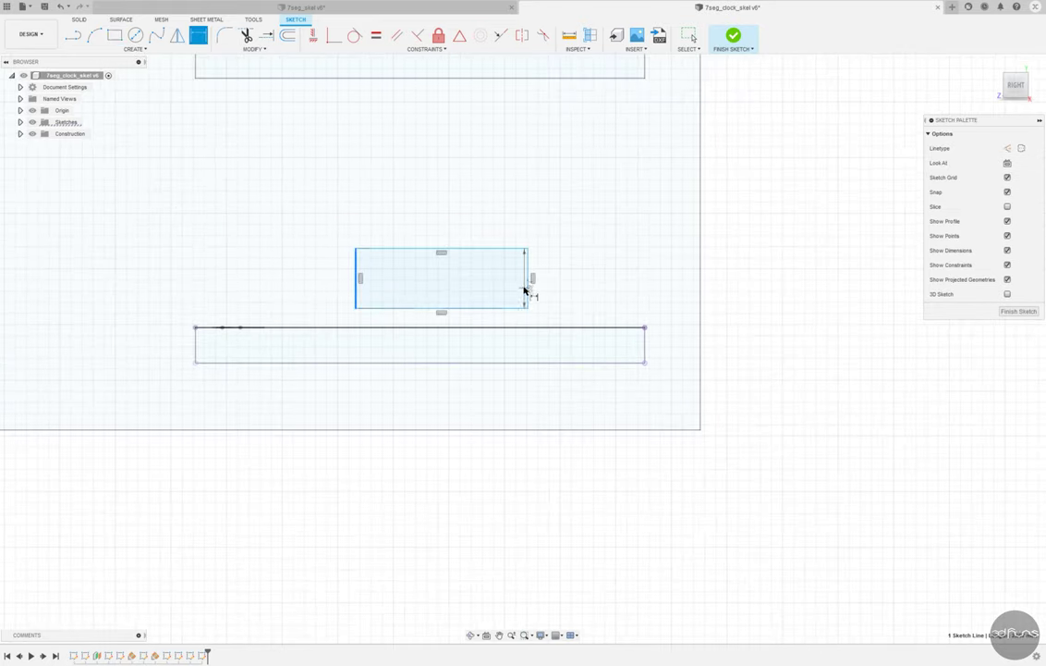
click(524, 290)
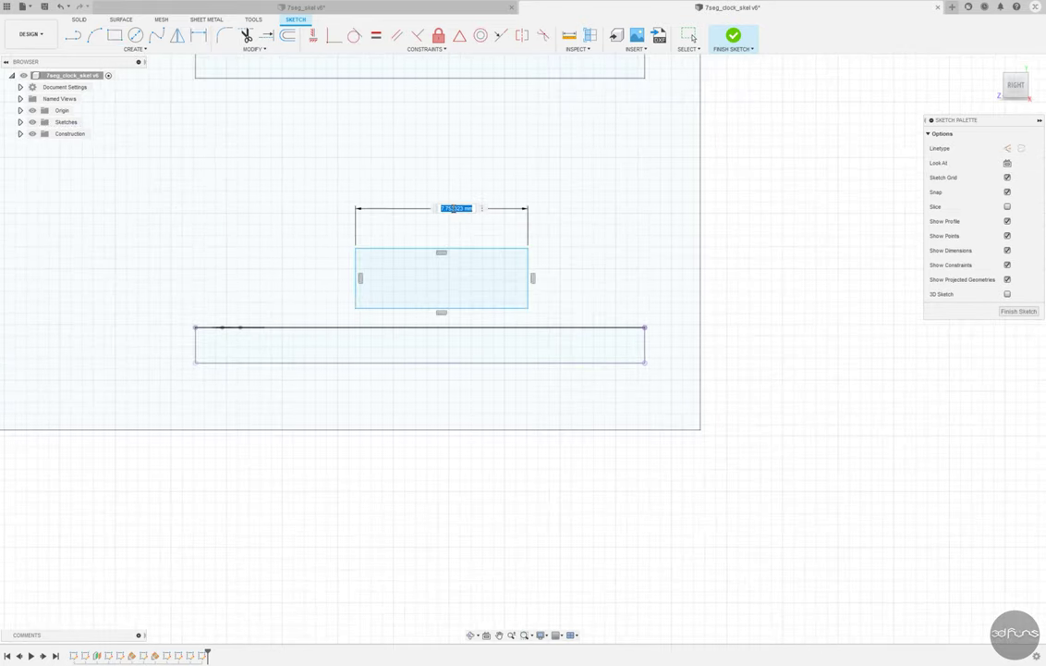
text(8.94)
key(Return)
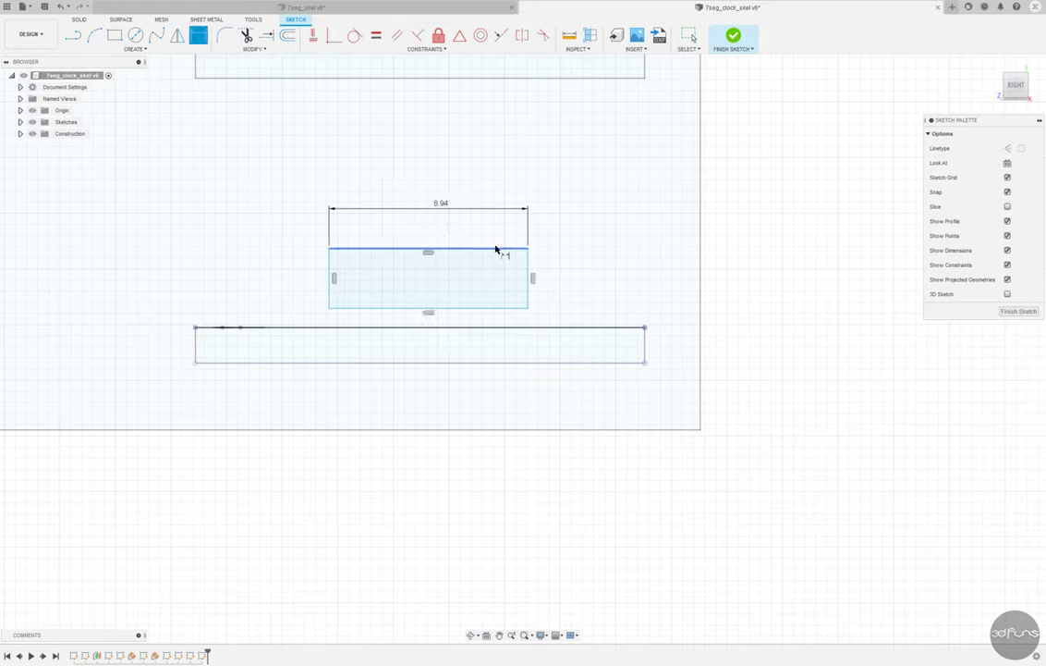
click(496, 250)
click(486, 309)
click(301, 276)
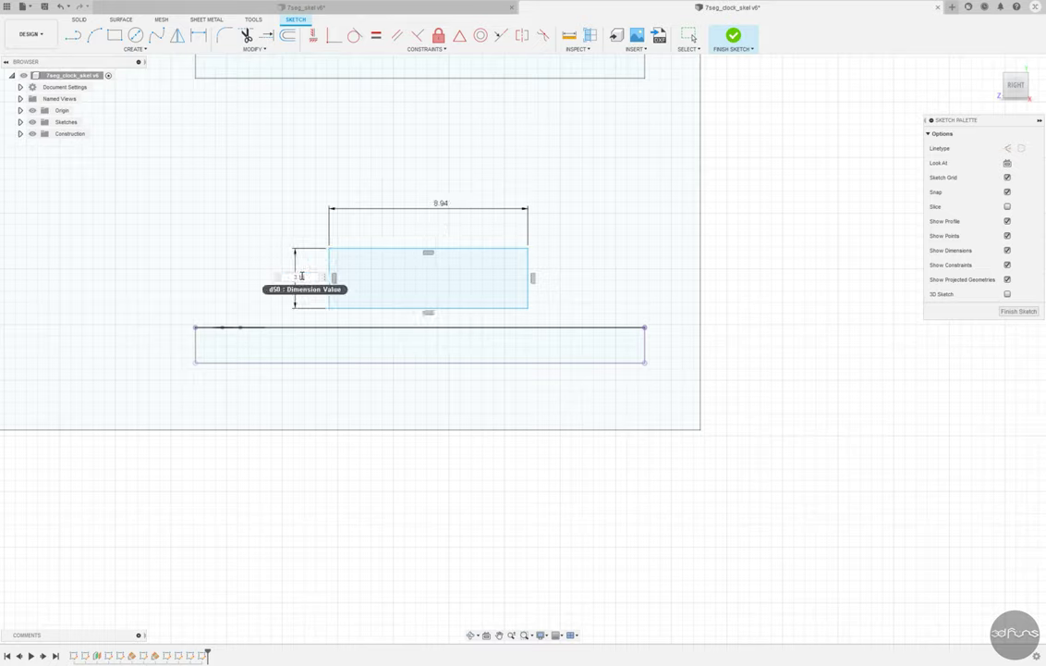
key(Return)
Step: Make the rectangle's bottom edge sit on the long bar's top line
click(365, 327)
click(374, 318)
click(559, 322)
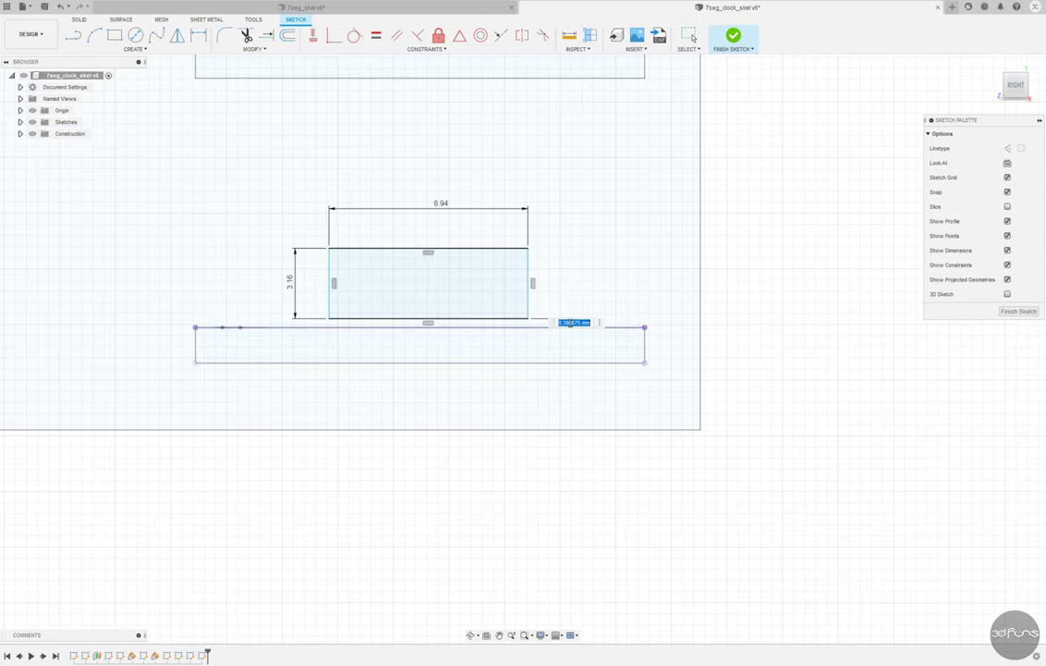
key(Return)
scroll(396, 364, up, 3)
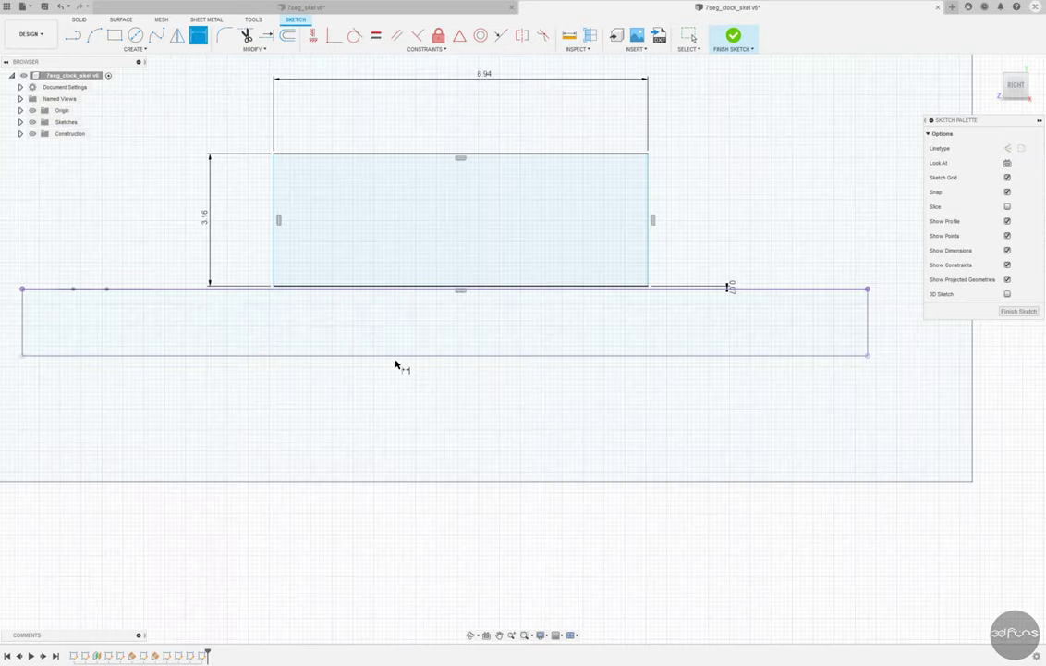
Step: Draw a short vertical line from the rectangle's bottom edge and make it construction
key(l)
scroll(465, 286, up, 1)
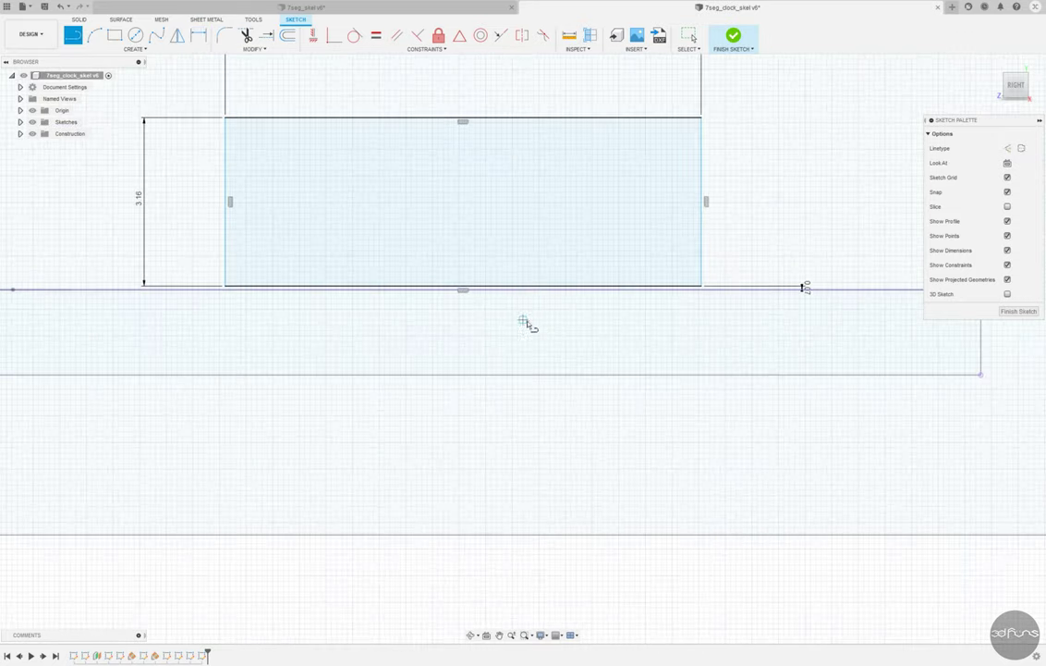
scroll(449, 295, down, 2)
click(462, 294)
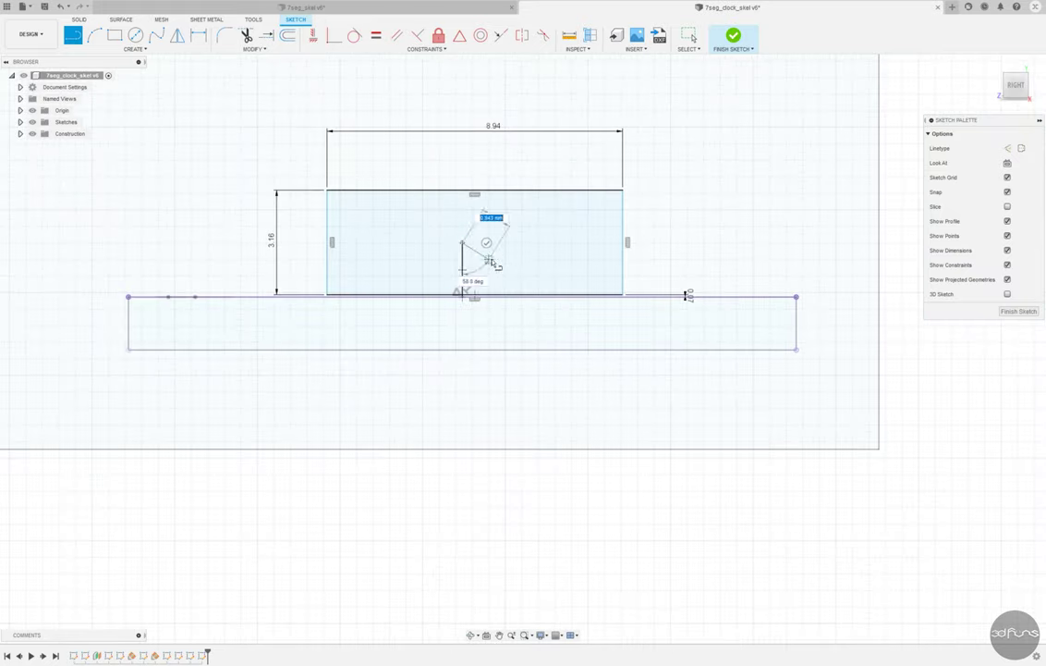
key(Escape)
click(463, 308)
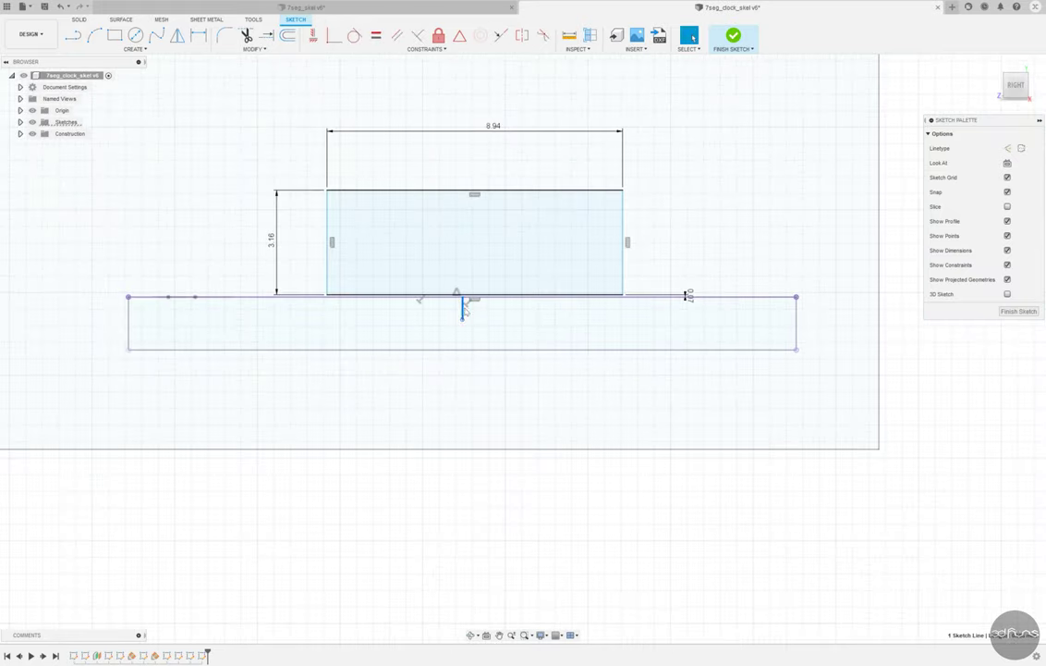
click(1008, 148)
Step: Centre the rectangle on the construction line with a midpoint constraint
scroll(479, 257, up, 2)
scroll(444, 283, up, 2)
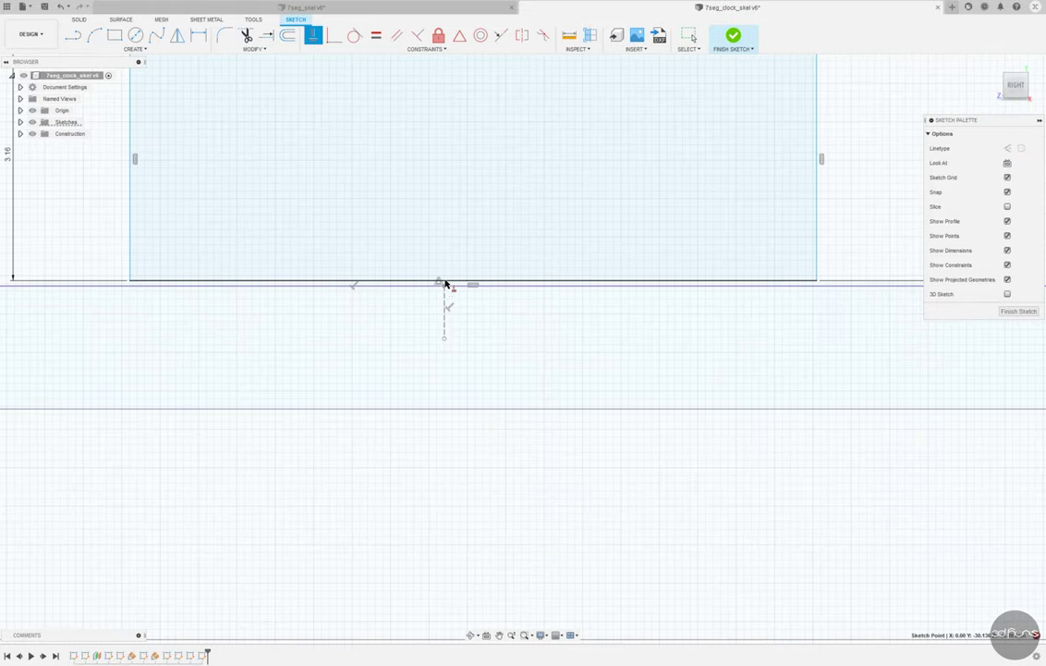
scroll(522, 379, down, 1)
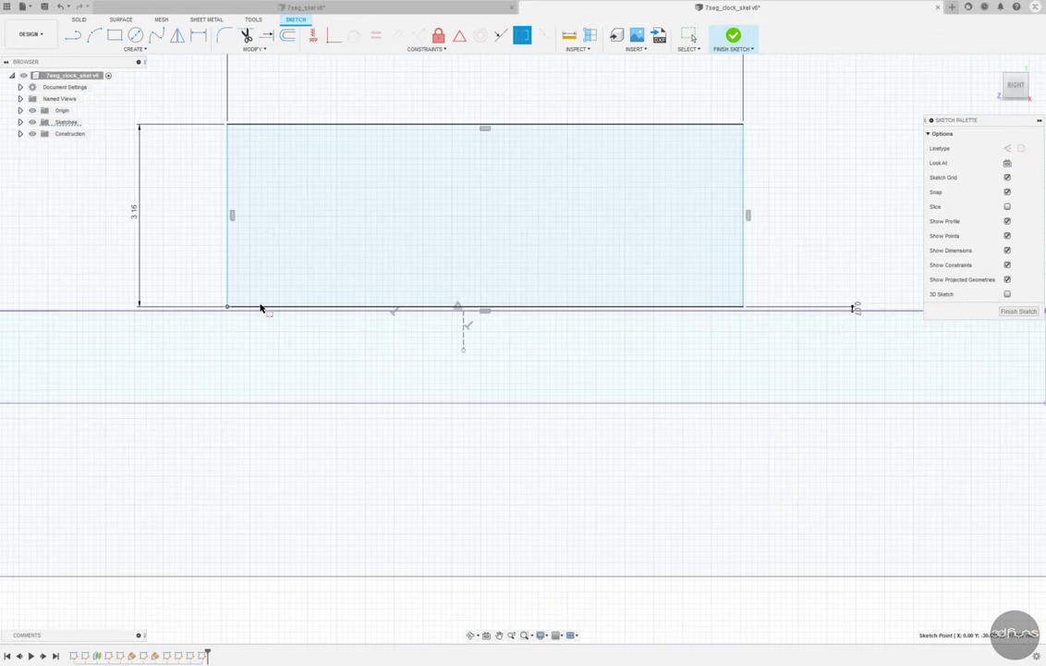
click(419, 306)
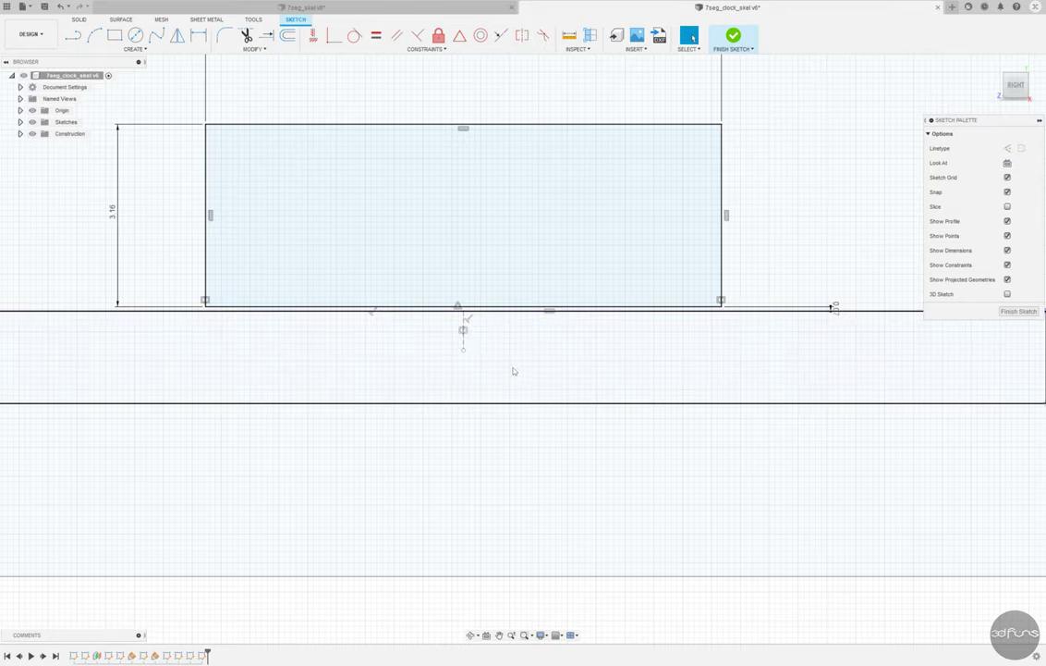
Step: Fillet the rectangle's top-left and top-right corners to R1.30
click(227, 123)
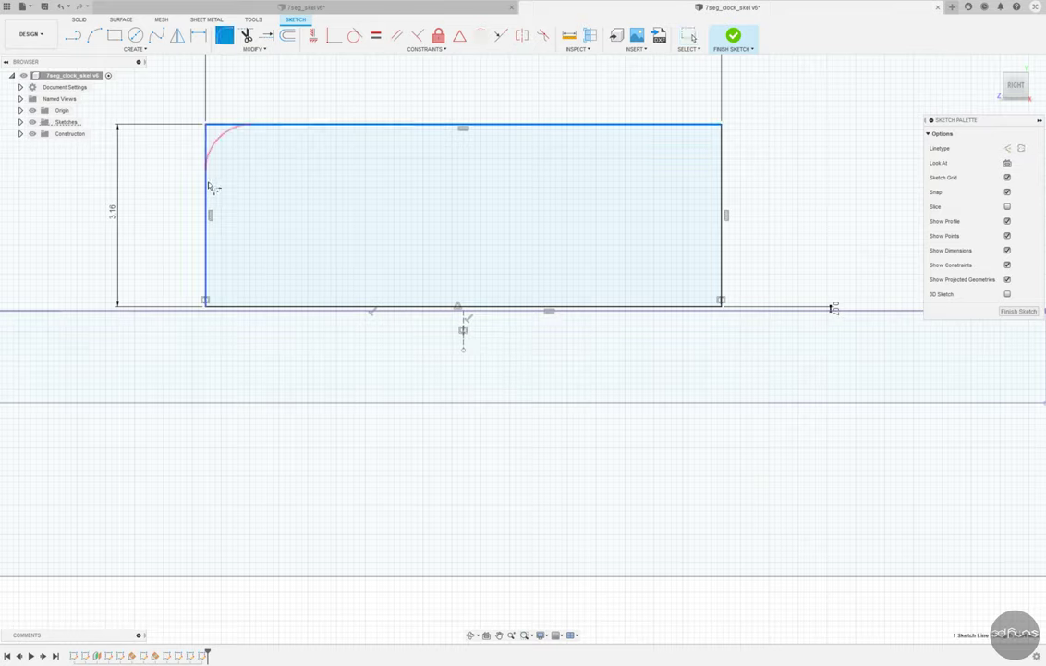
click(206, 179)
key(Return)
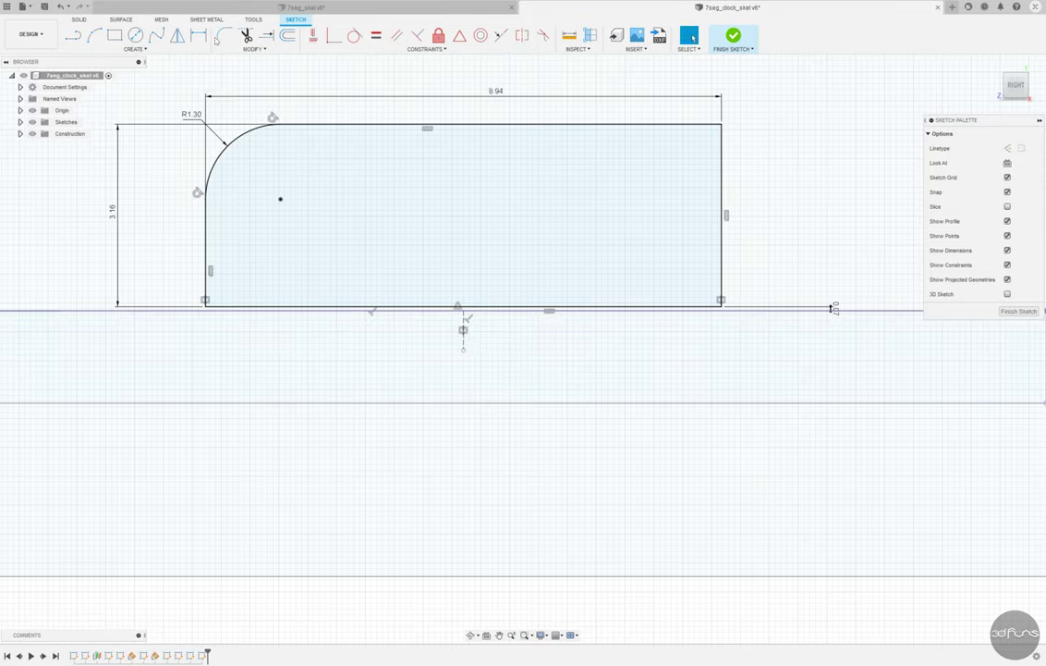
click(647, 124)
click(722, 152)
key(Return)
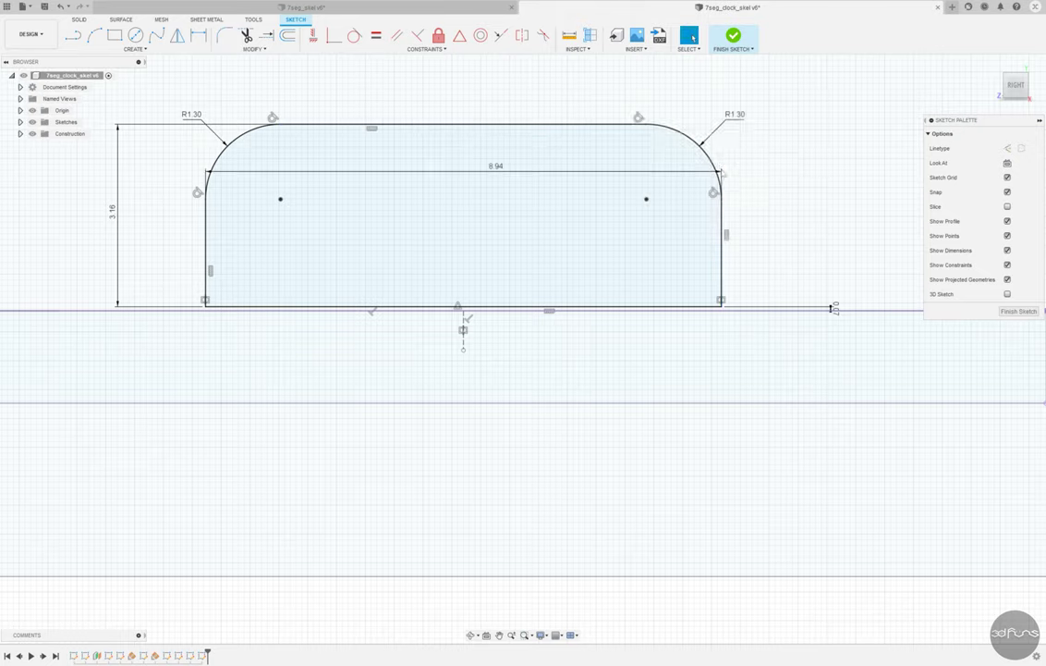
Step: Fillet the bottom-left and bottom-right corners to R1.30
key(f)
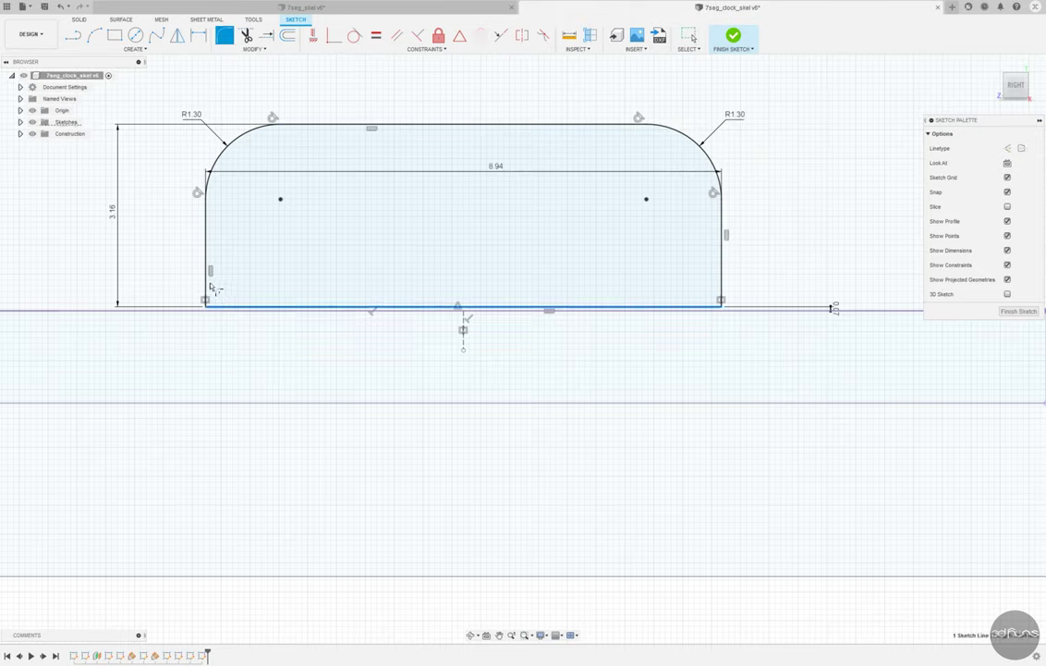
click(205, 304)
key(Return)
key(f)
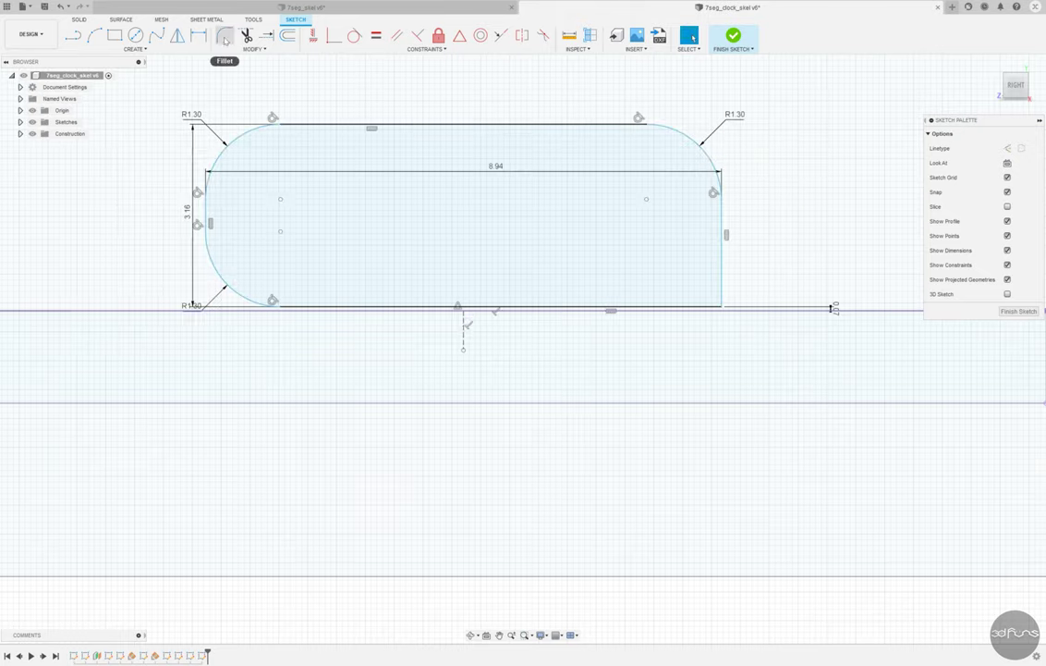
click(722, 259)
click(718, 303)
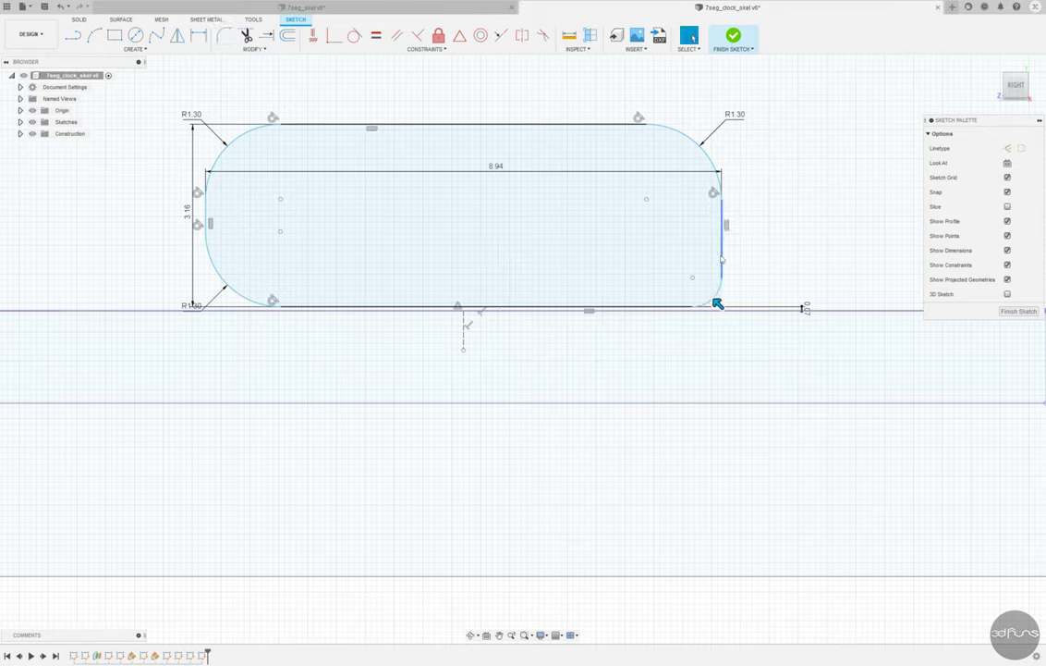
key(Return)
Step: Move the slot's width dimension above the slot
click(647, 229)
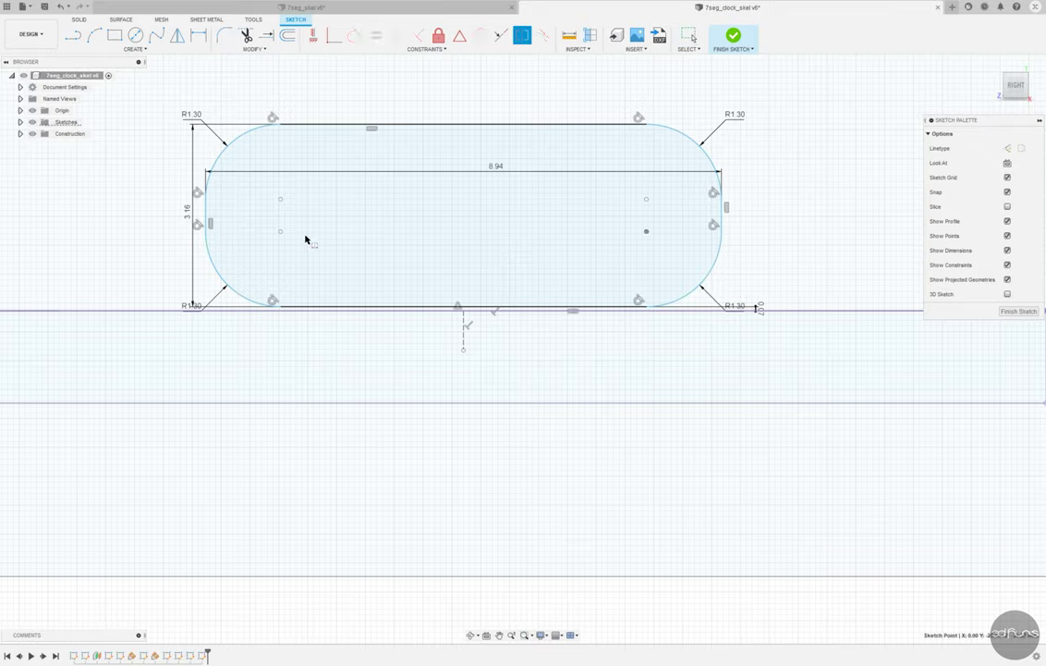
scroll(456, 488, down, 3)
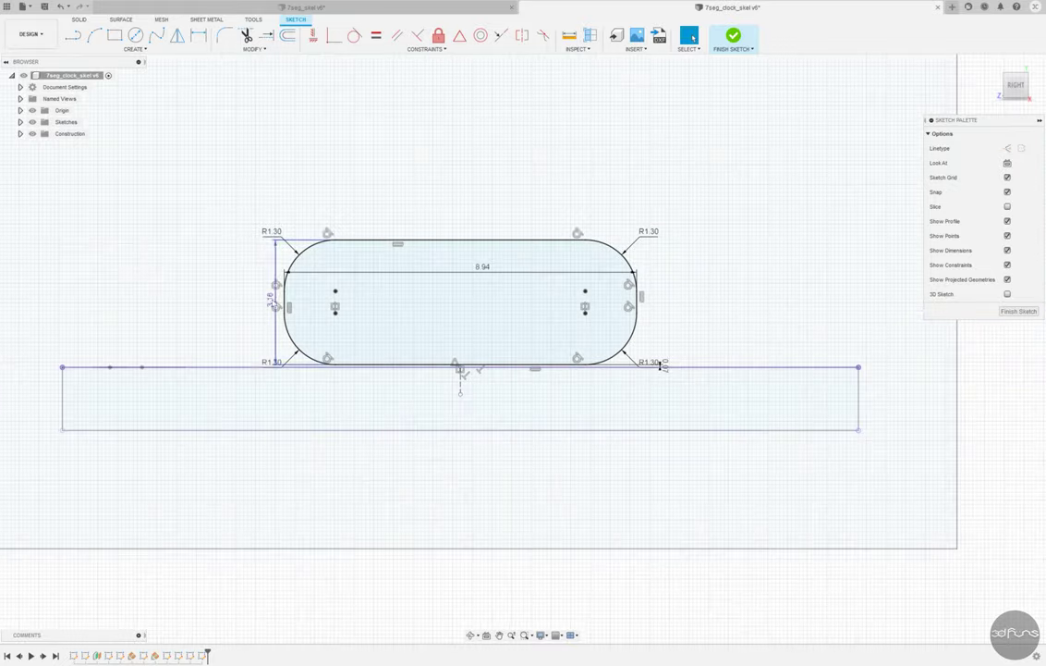
click(443, 175)
scroll(462, 369, down, 2)
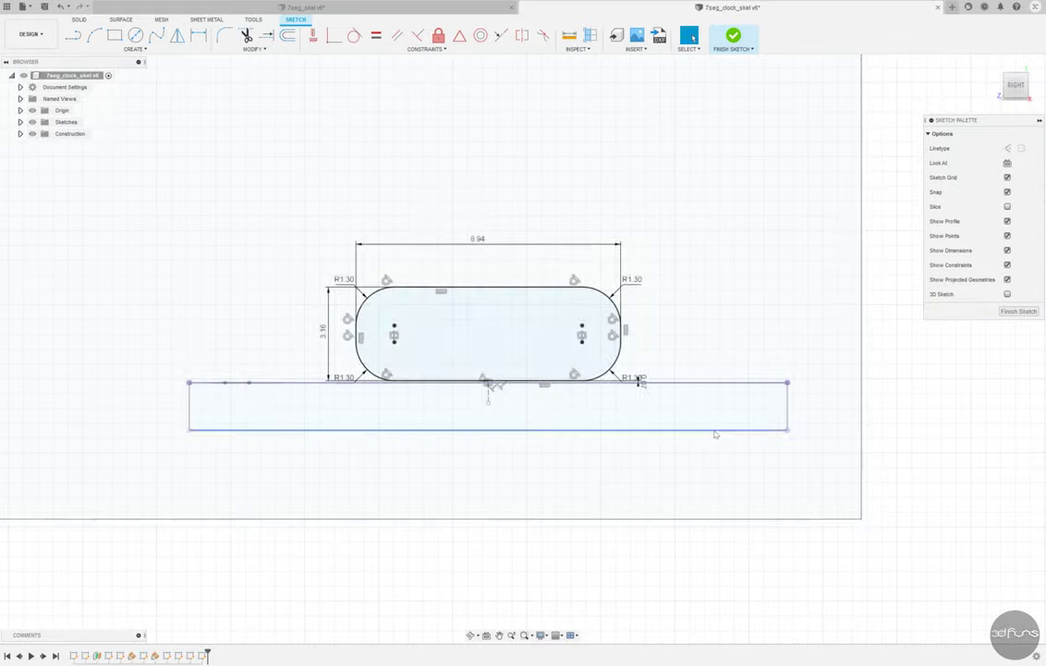
scroll(517, 416, down, 5)
Step: Return to the home view and save the design as version 7
shift+middle_drag(665, 338, 682, 332)
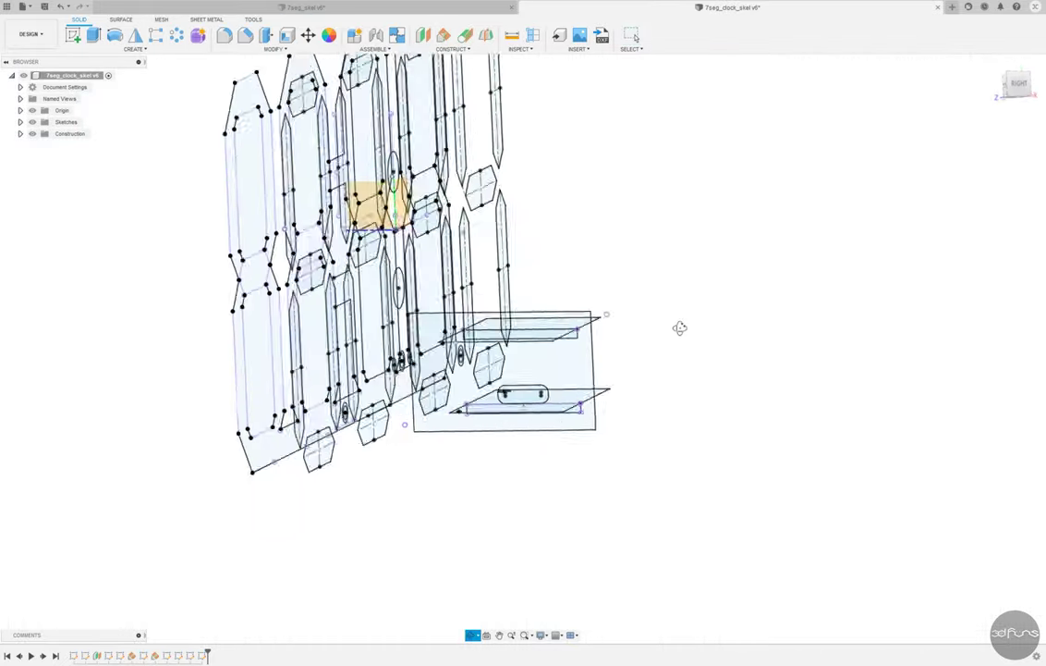
click(994, 65)
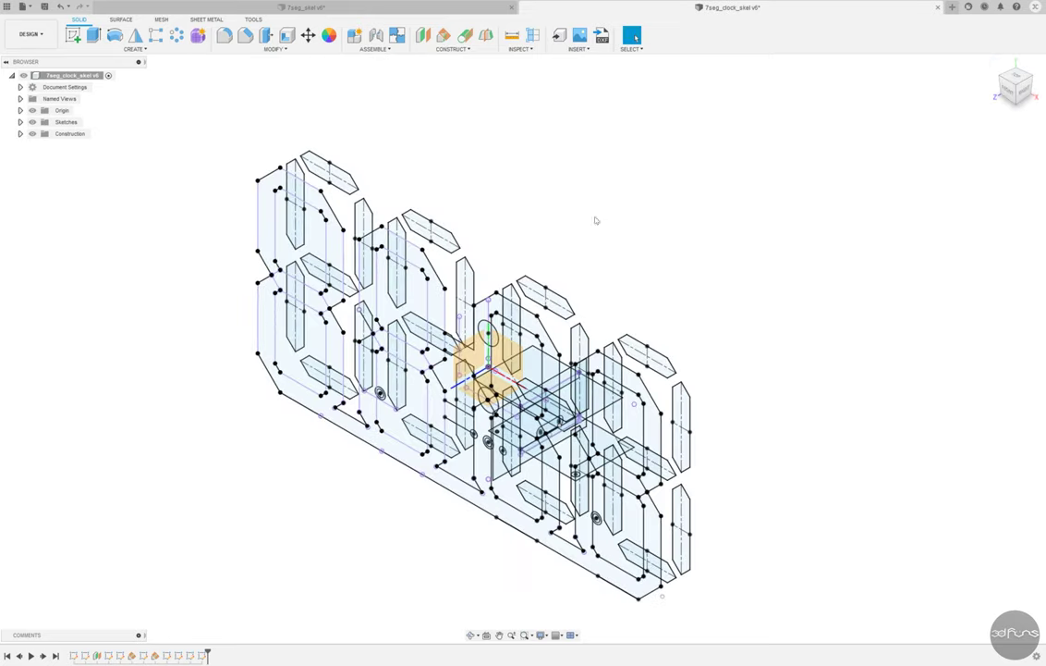
click(44, 7)
click(425, 346)
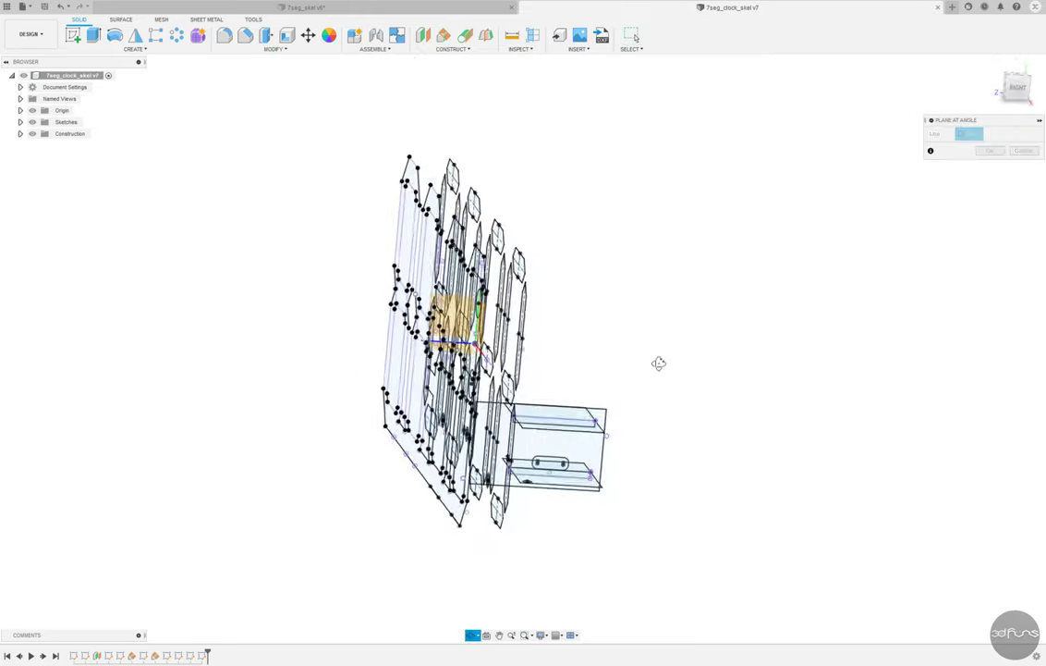
Step: Add a 0.0° construction plane through a sketch line and start a new sketch on it
shift+middle_drag(658, 360, 622, 523)
click(568, 489)
shift+middle_drag(567, 489, 647, 398)
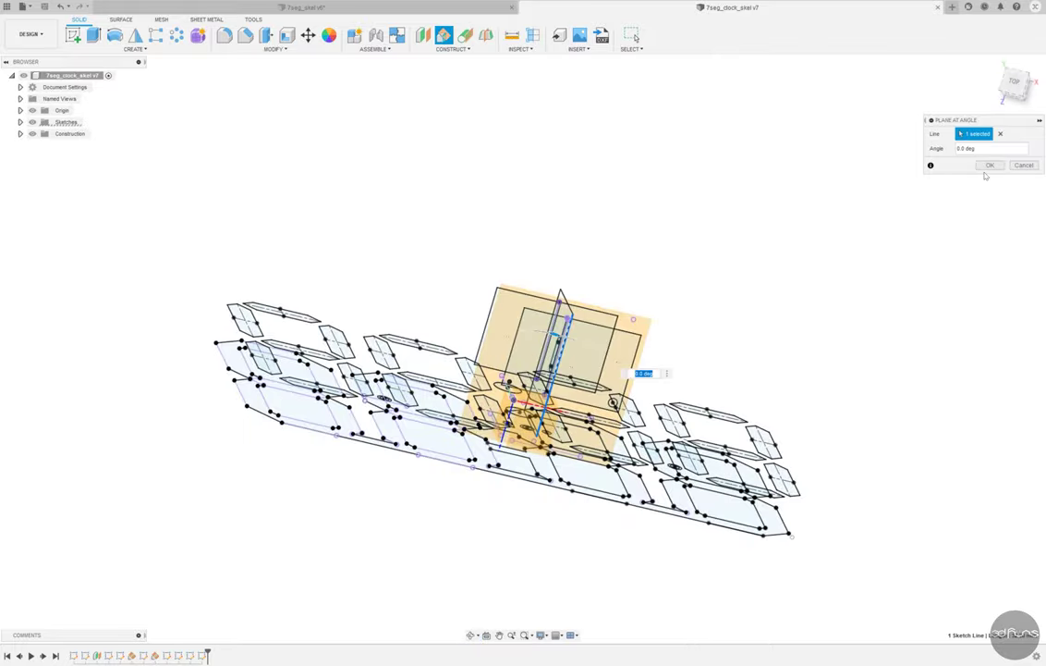
click(988, 165)
click(73, 35)
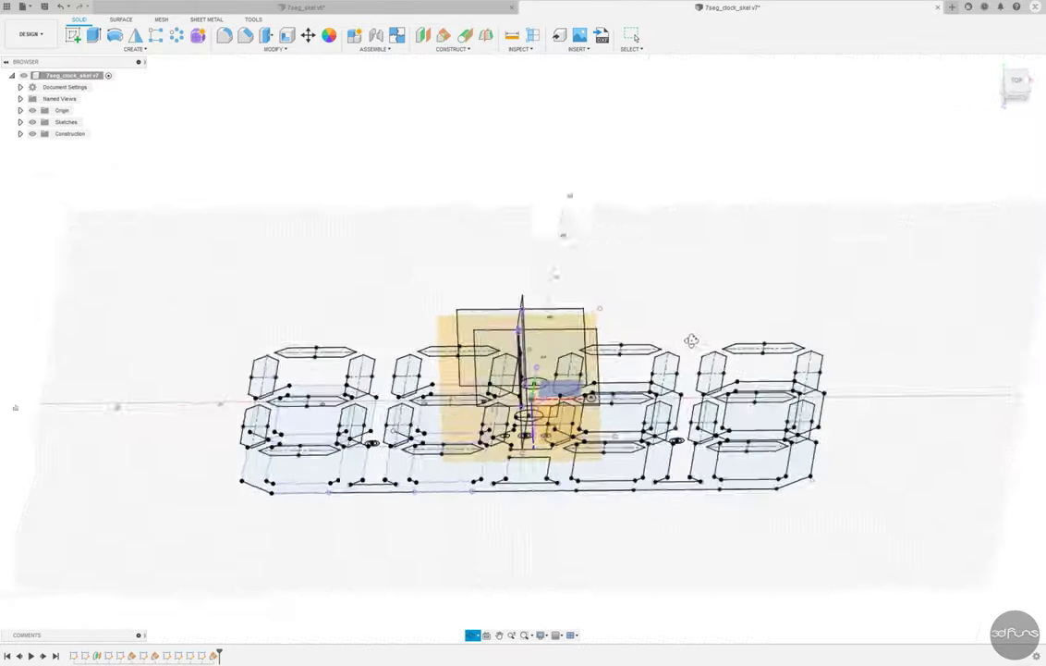
shift+middle_drag(691, 341, 601, 259)
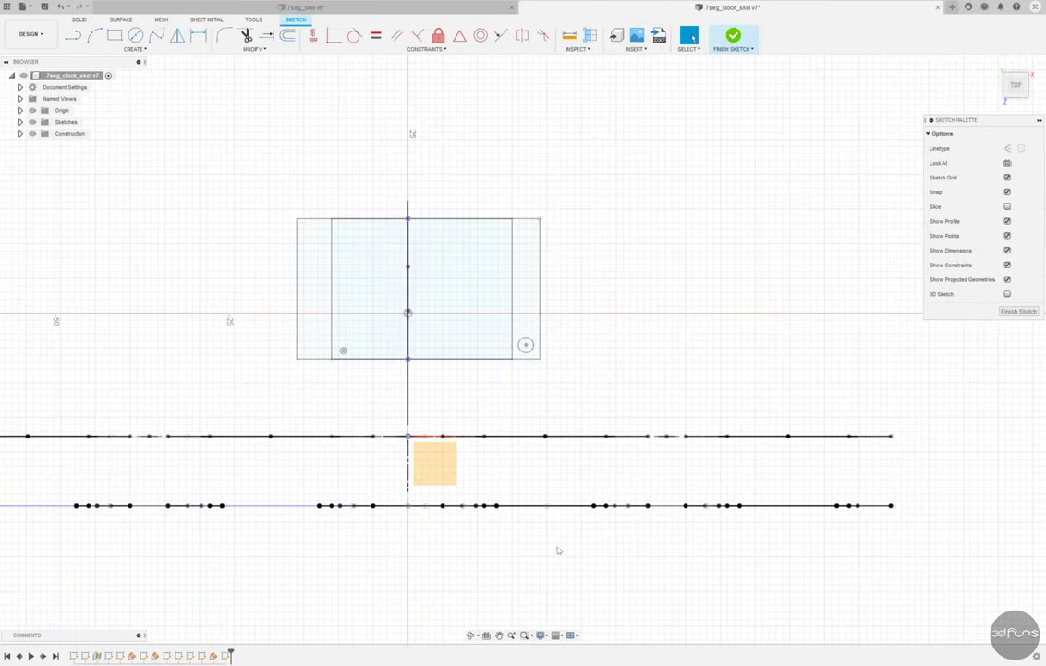
Step: Project the existing edge and draw a two-corner plate rectangle around the outline
click(135, 49)
click(172, 225)
mouse_move(172, 226)
shift+middle_down()
mouse_move(524, 330)
mouse_move(493, 334)
mouse_move(400, 405)
shift+middle_up()
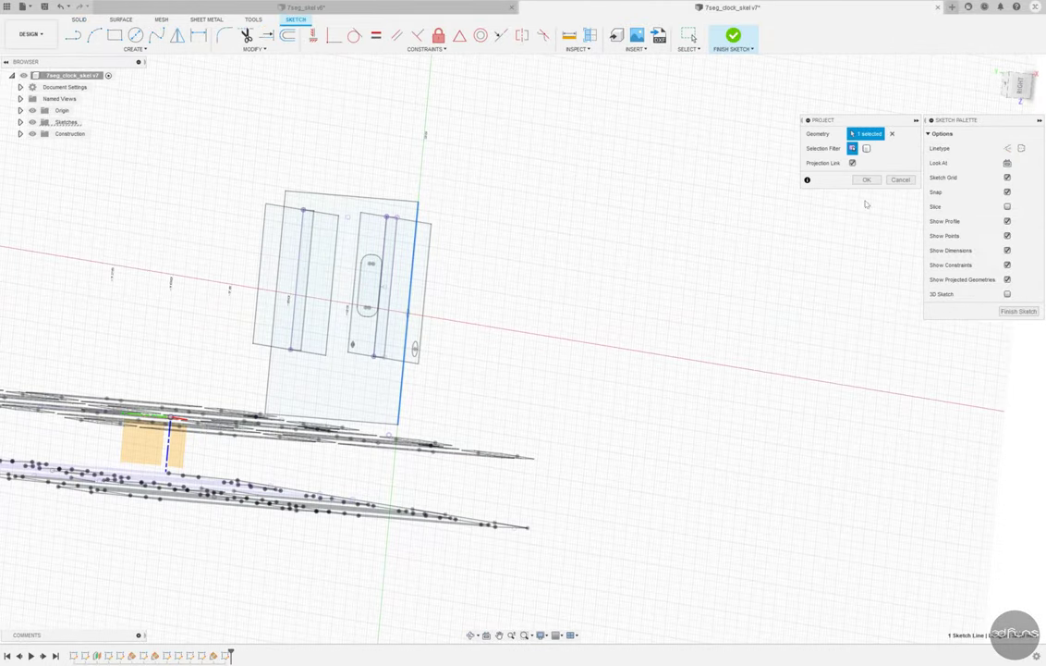
key(Return)
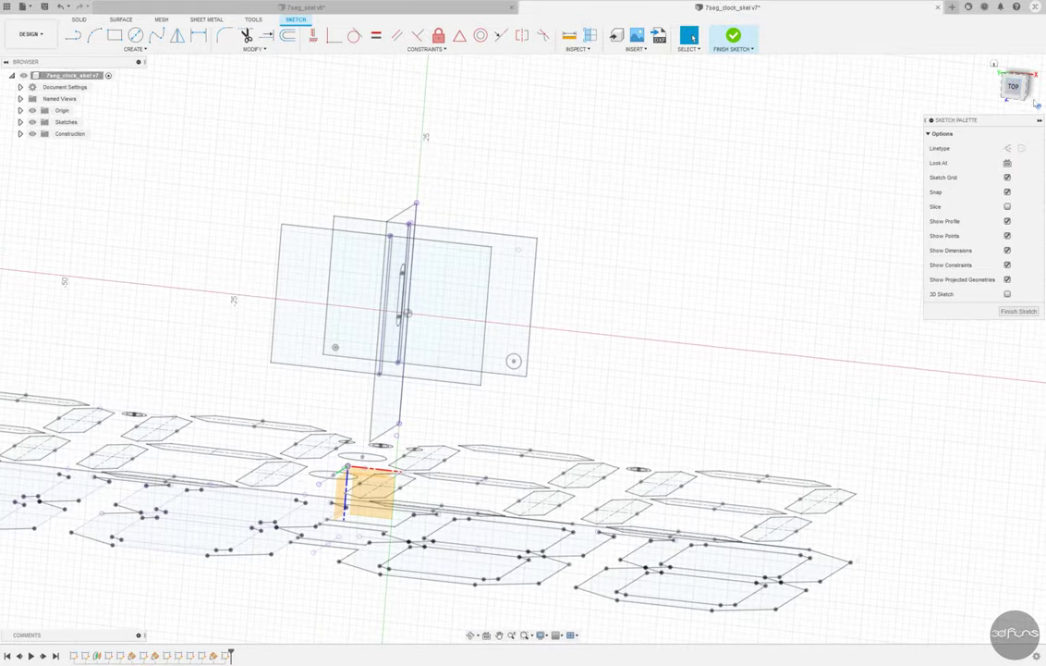
key(r)
click(177, 198)
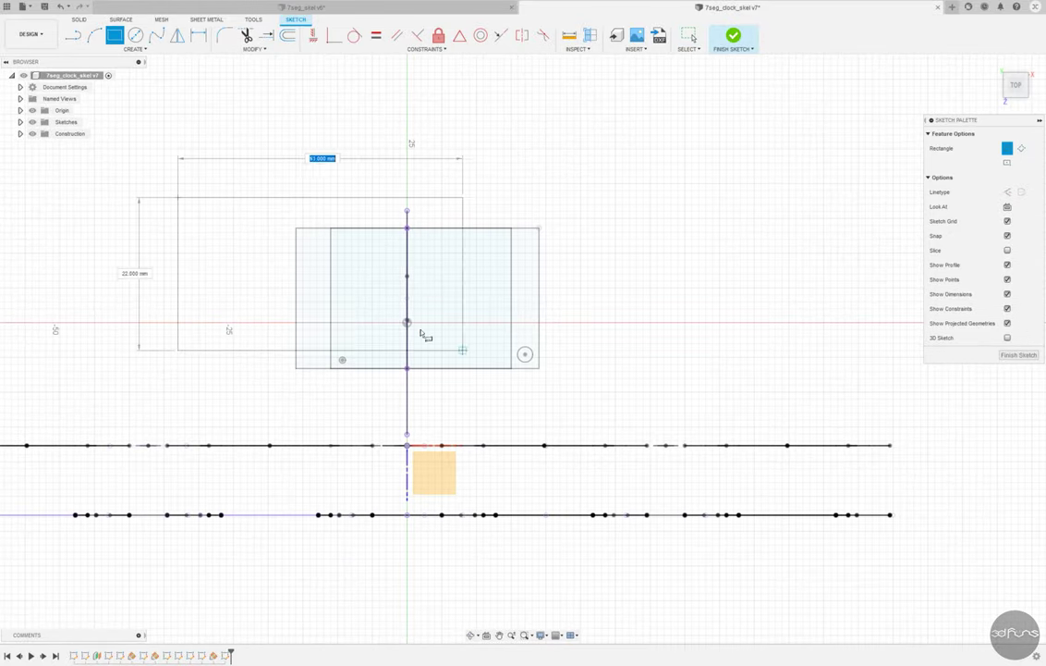
click(623, 433)
Step: Tie the plate's top and bottom edges to the centre line's endpoints, centring the top edge on it
click(333, 35)
click(427, 198)
click(407, 210)
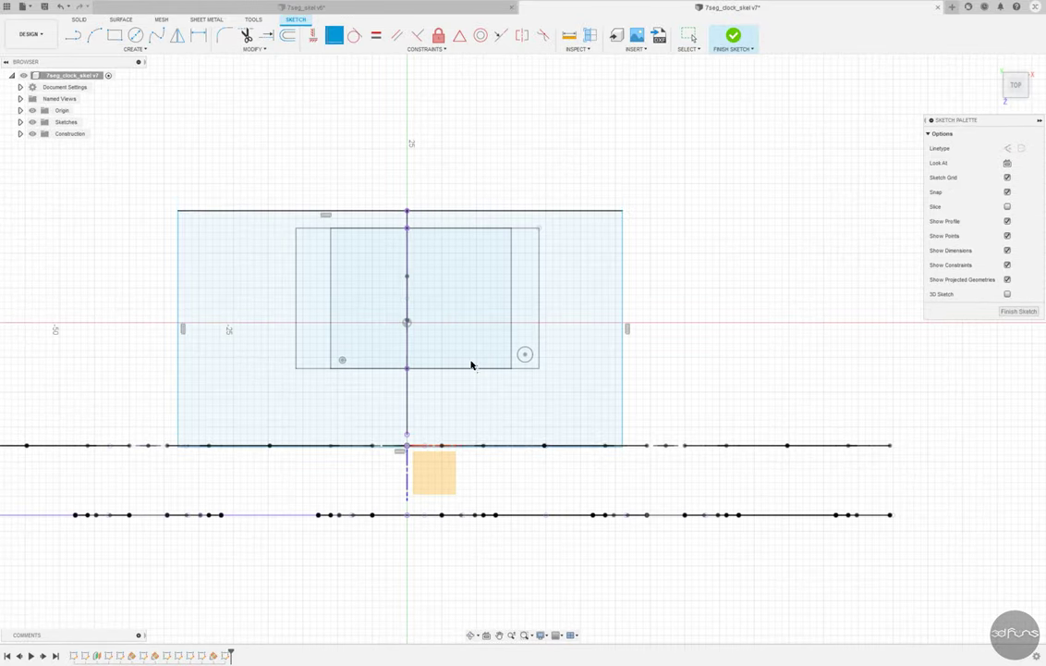
click(407, 437)
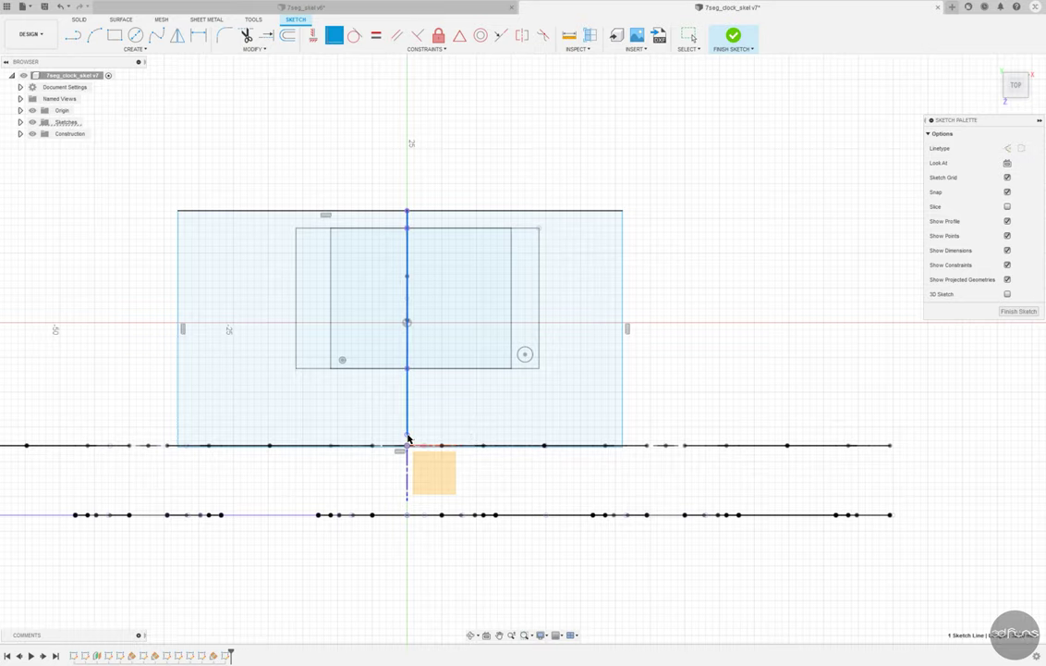
click(197, 452)
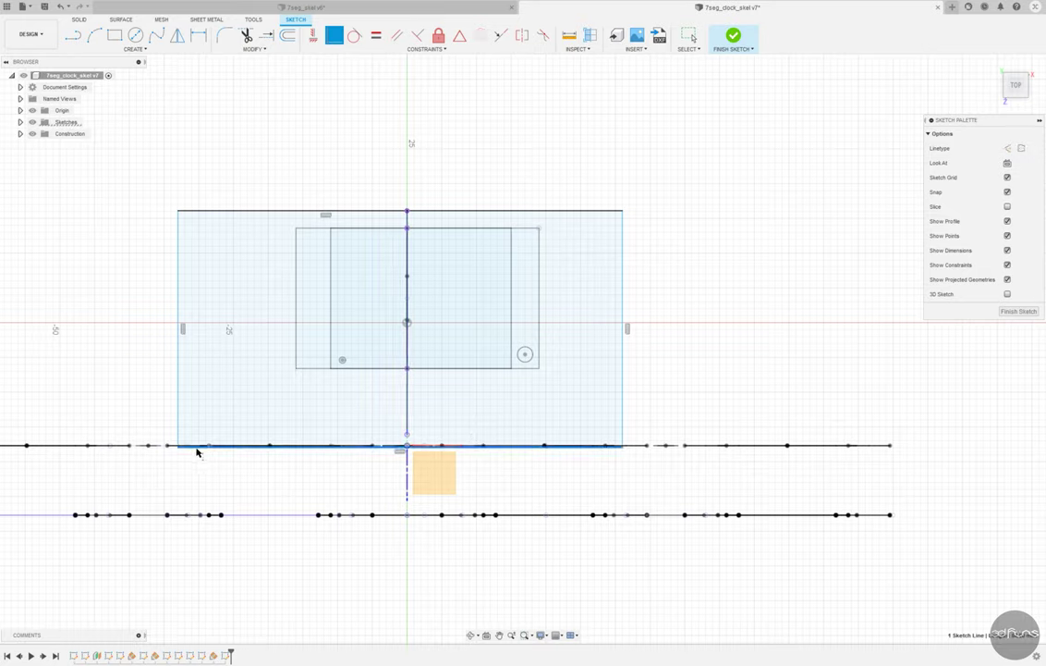
click(405, 435)
click(460, 35)
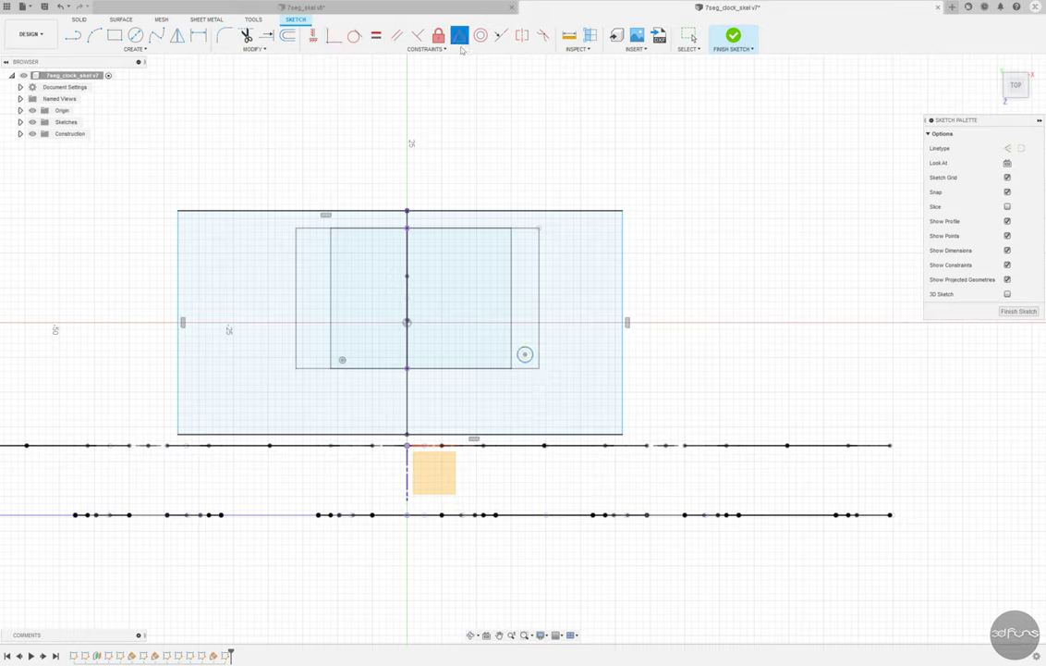
click(413, 212)
click(408, 210)
key(Escape)
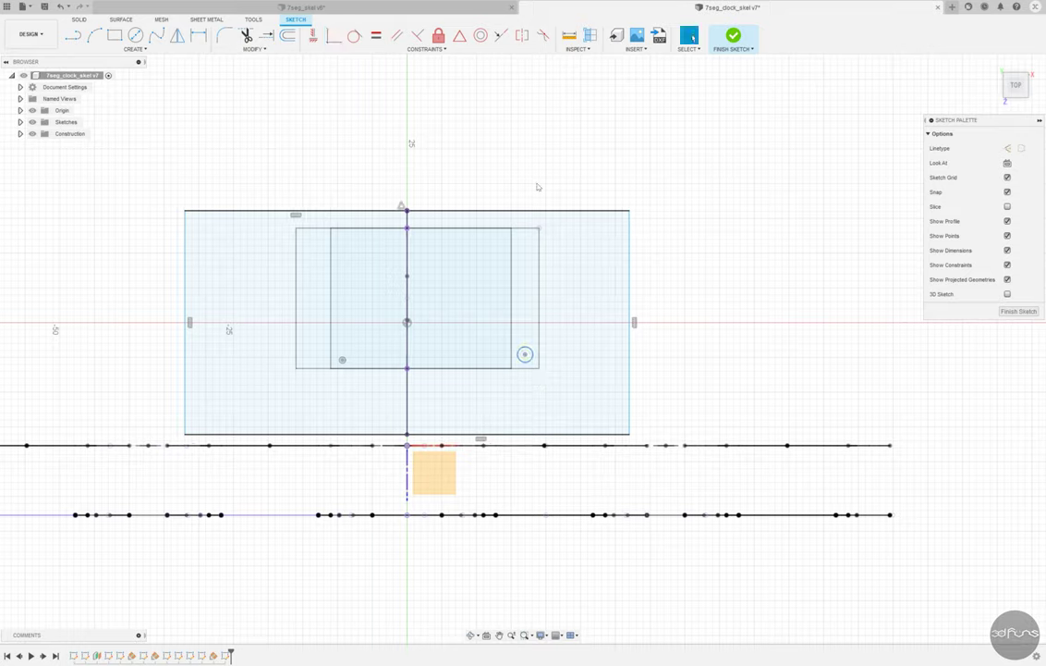
Step: Dimension the plate's right side 2.50 beyond the inner rectangle's corner
key(d)
click(630, 233)
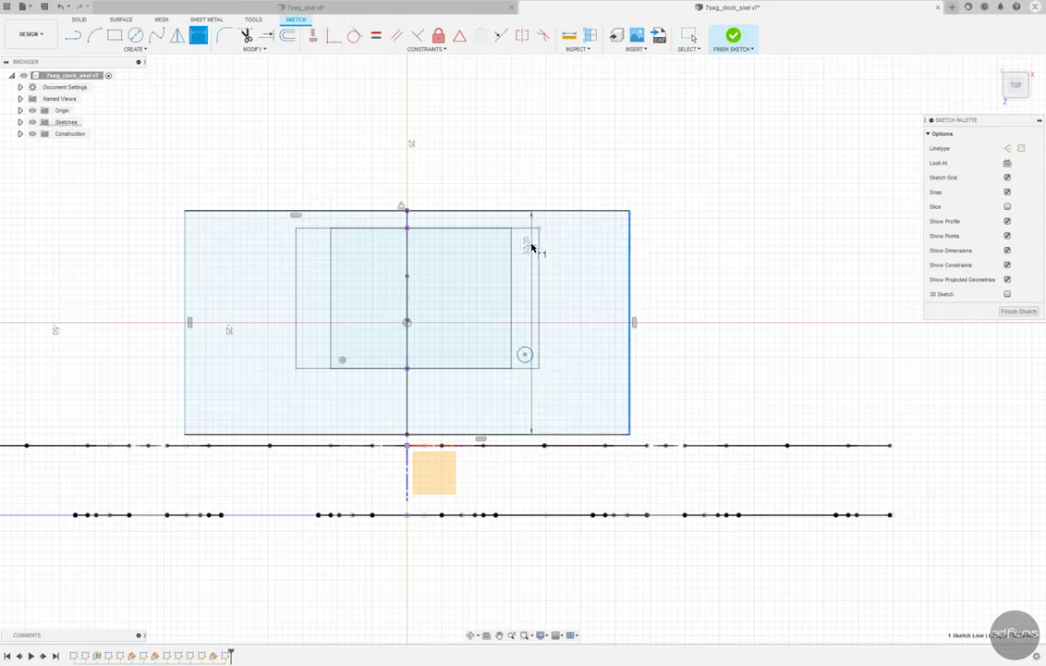
click(539, 228)
click(581, 165)
text(2.5)
key(Return)
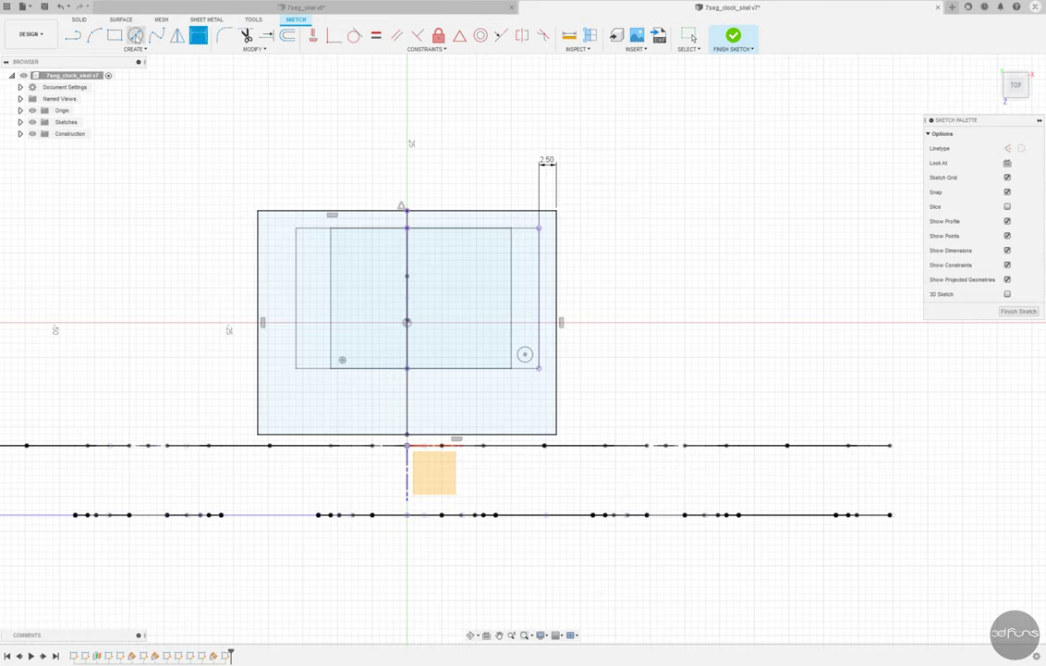
Step: Draw a 1.75-diameter hole circle on the plate
click(135, 35)
scroll(494, 402, up, 3)
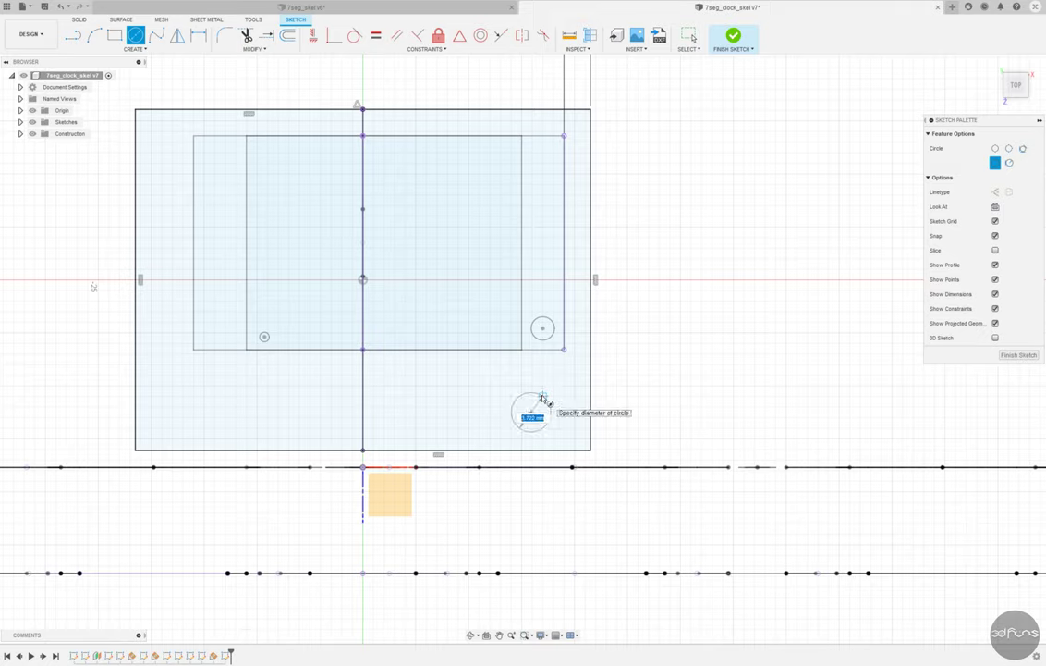
text(1.75)
key(Return)
Step: Dimension the hole 6 from the plate's right edge and 6 above the bottom line
key(d)
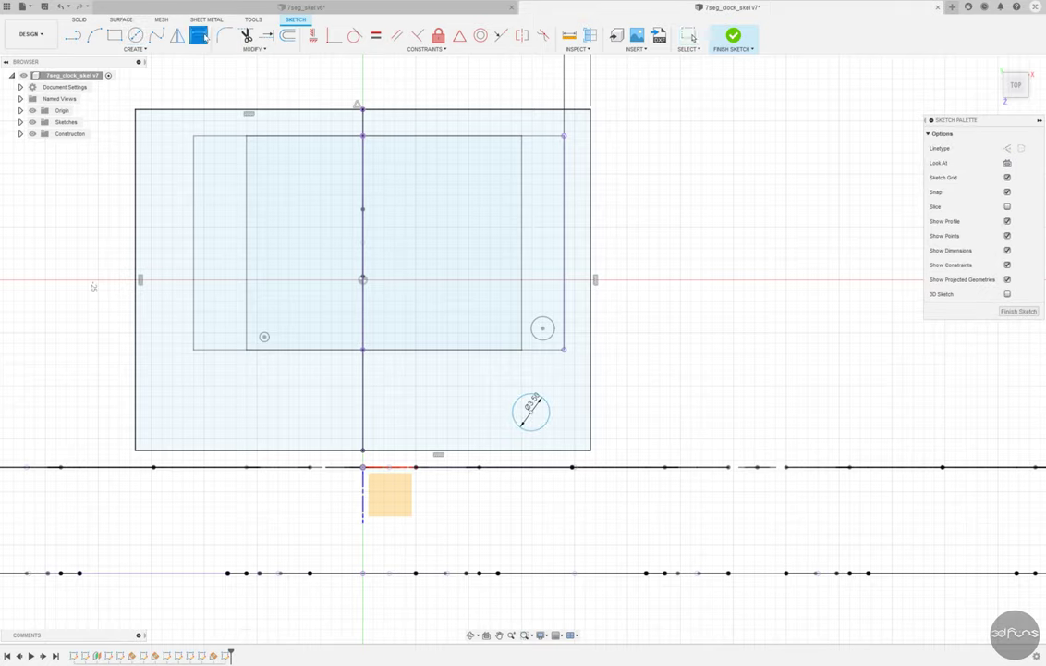
click(591, 416)
click(534, 411)
click(555, 375)
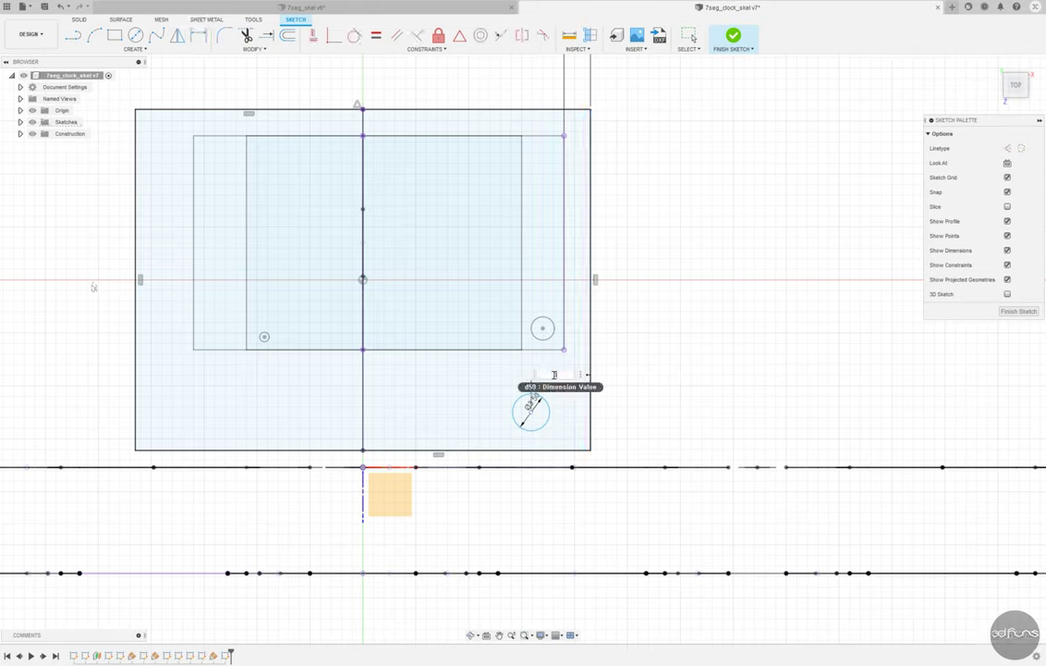
text(6)
key(Return)
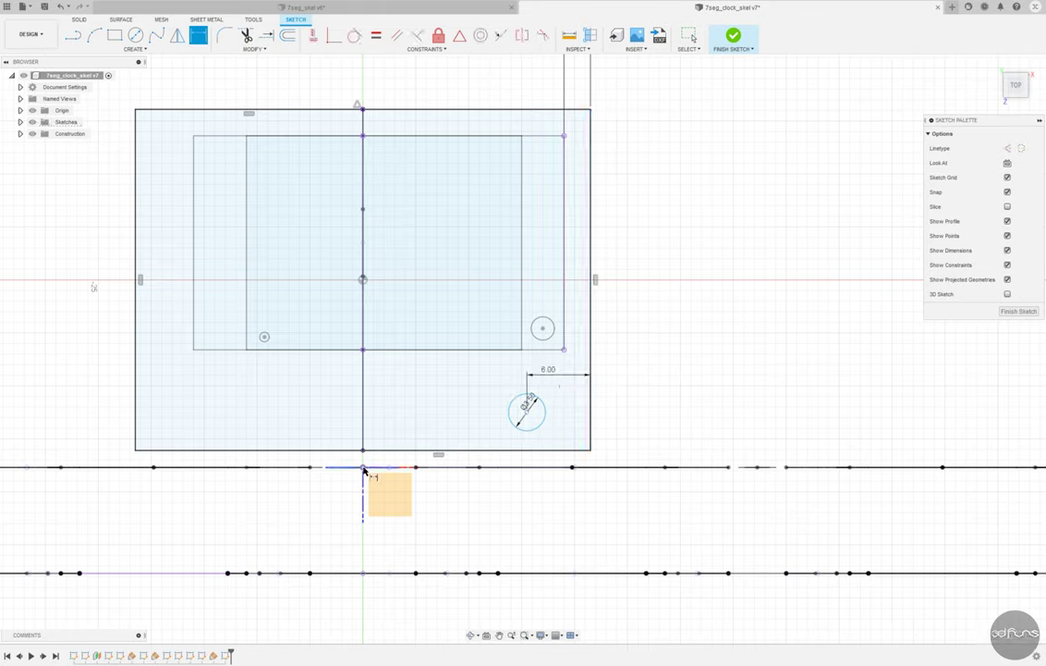
click(363, 467)
click(527, 411)
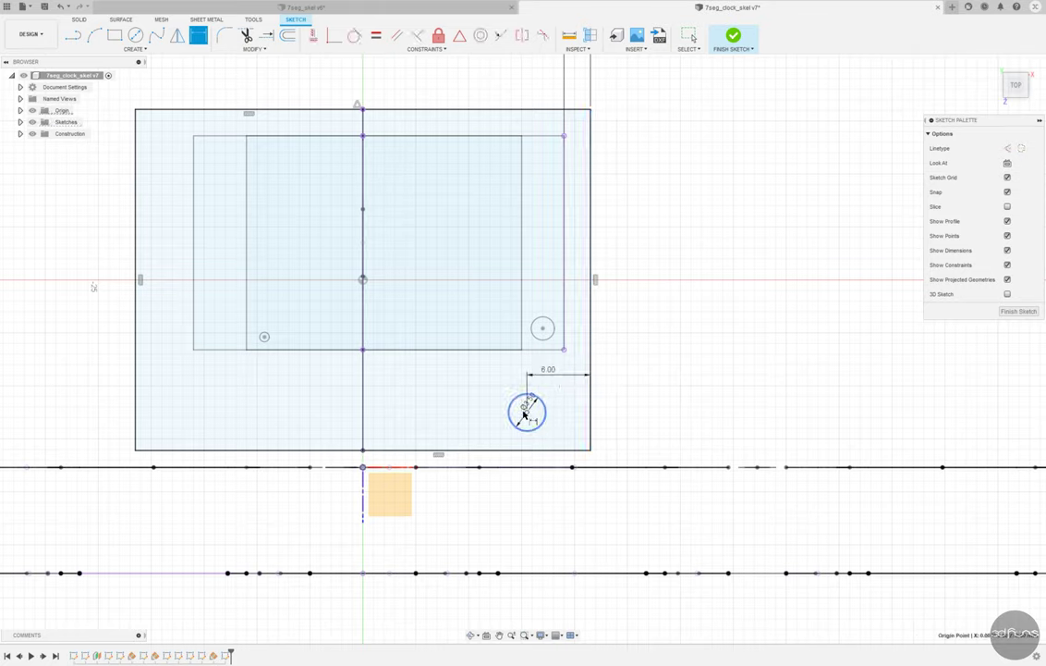
click(650, 434)
text(6)
key(Return)
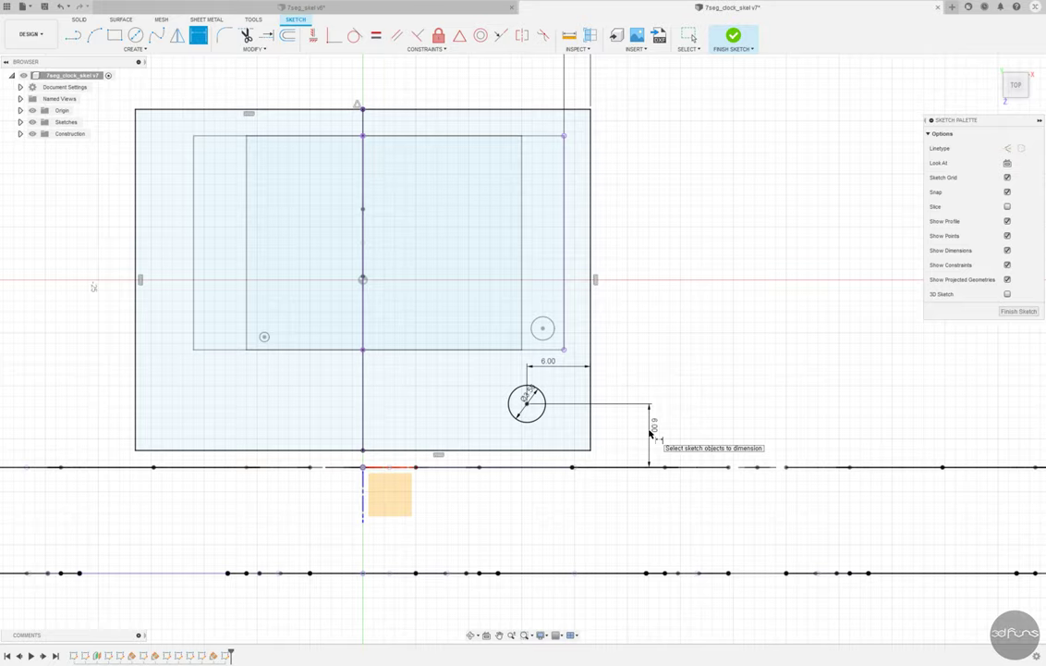
key(Escape)
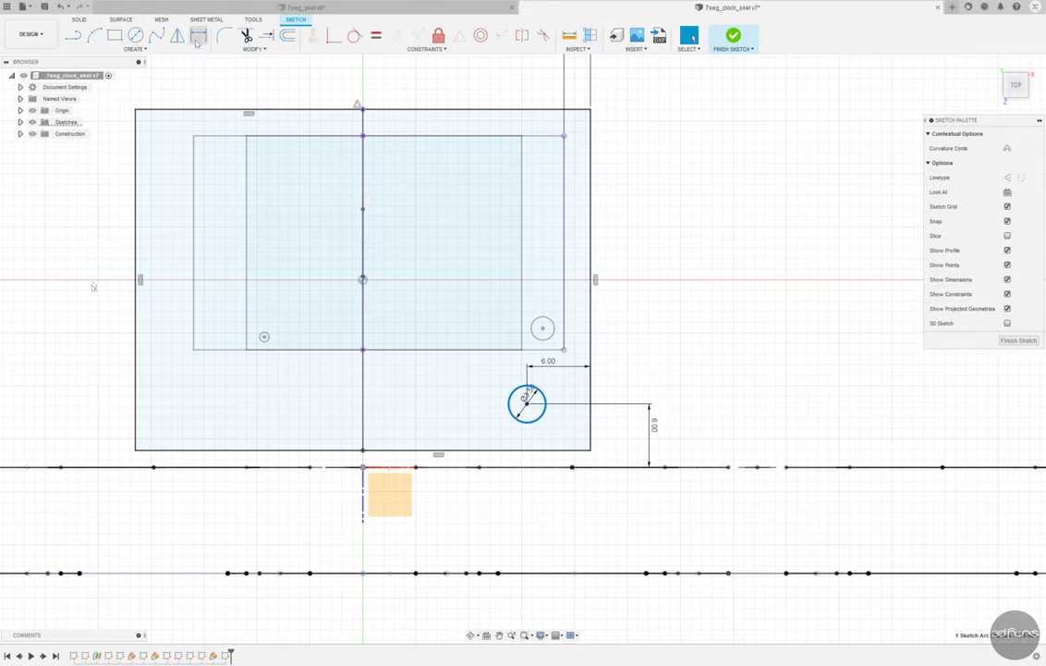
Step: Mirror the hole about the centre line and finish the plate sketch
click(176, 35)
click(363, 485)
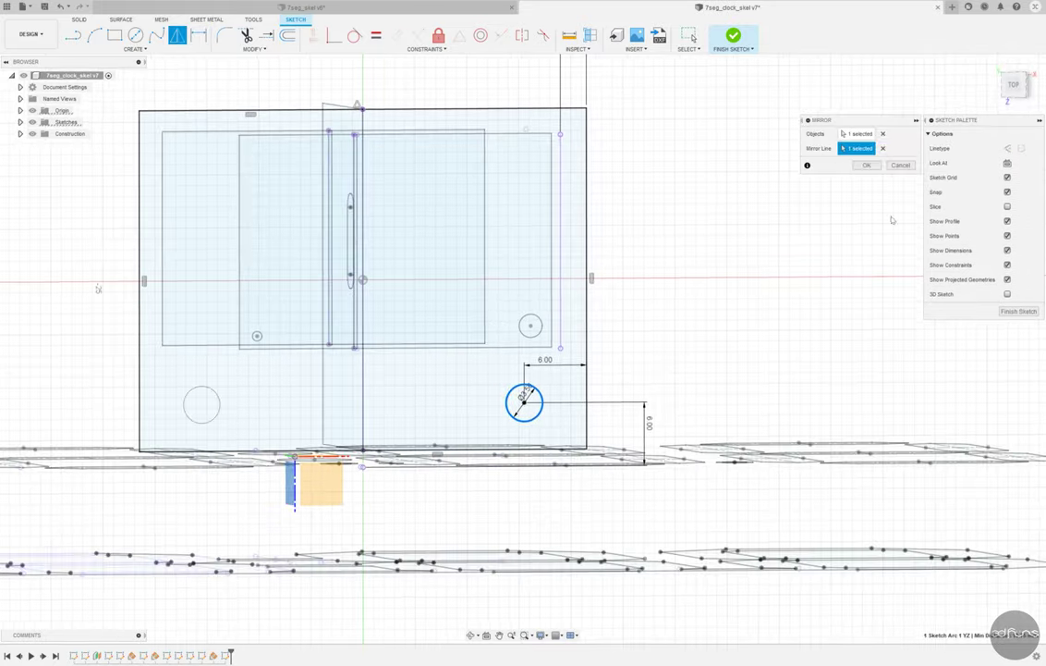
key(Return)
scroll(829, 179, down, 3)
click(734, 35)
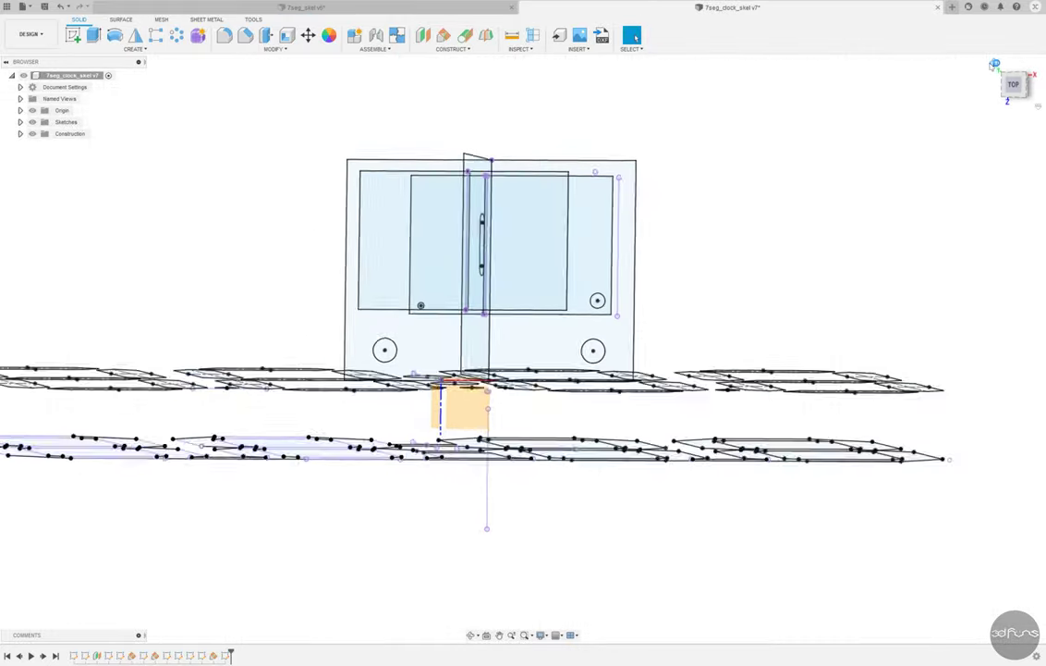
mouse_move(669, 249)
shift+middle_down()
mouse_move(598, 217)
mouse_move(615, 206)
mouse_move(619, 214)
mouse_move(572, 213)
mouse_move(158, 156)
shift+middle_up()
Step: Start a sketch on the side plane and draw two stacked rectangles above the long bar
mouse_move(702, 327)
shift+middle_down()
mouse_move(653, 334)
mouse_move(276, 130)
shift+middle_up()
click(72, 36)
click(610, 481)
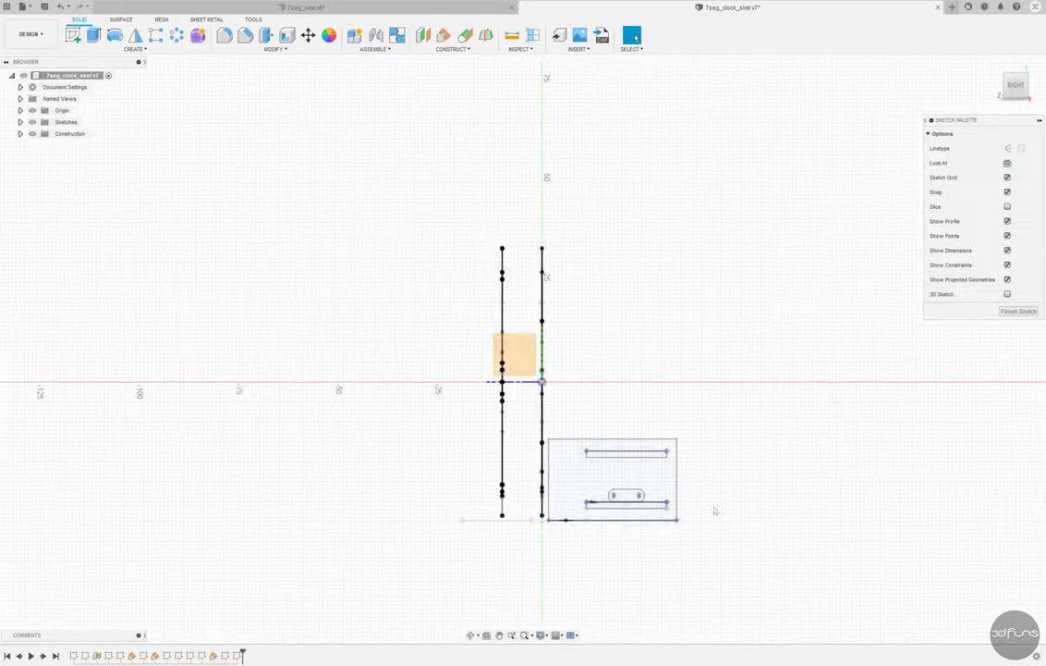
click(114, 35)
scroll(410, 325, up, 2)
click(318, 329)
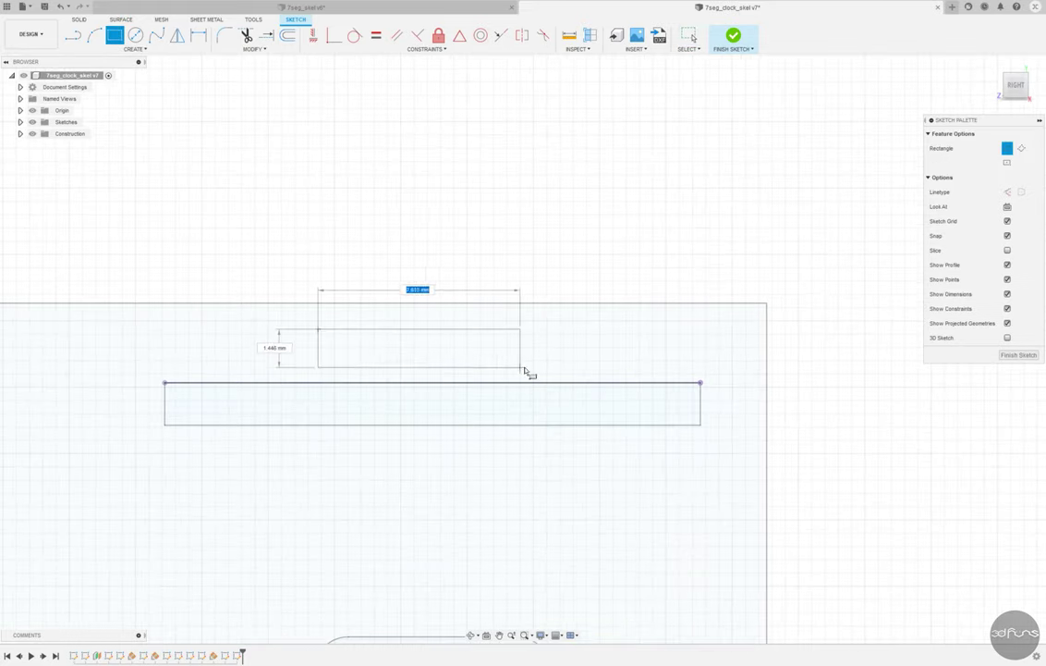
click(588, 369)
click(375, 320)
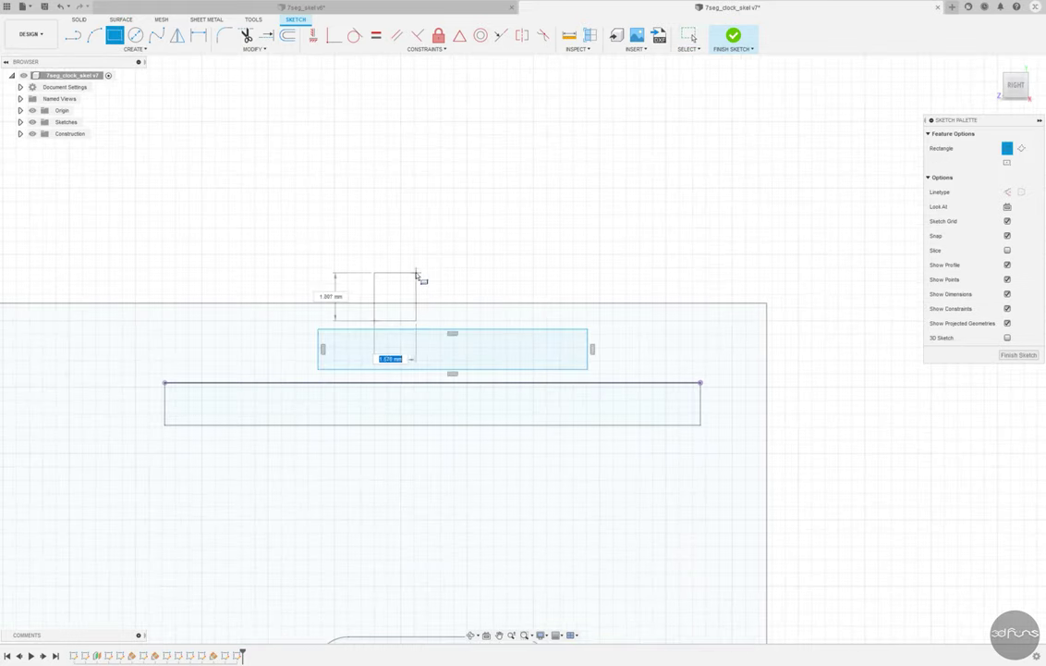
click(546, 242)
key(Escape)
Step: Make the upper rectangle's bottom edge collinear with the middle rectangle's top edge
click(334, 35)
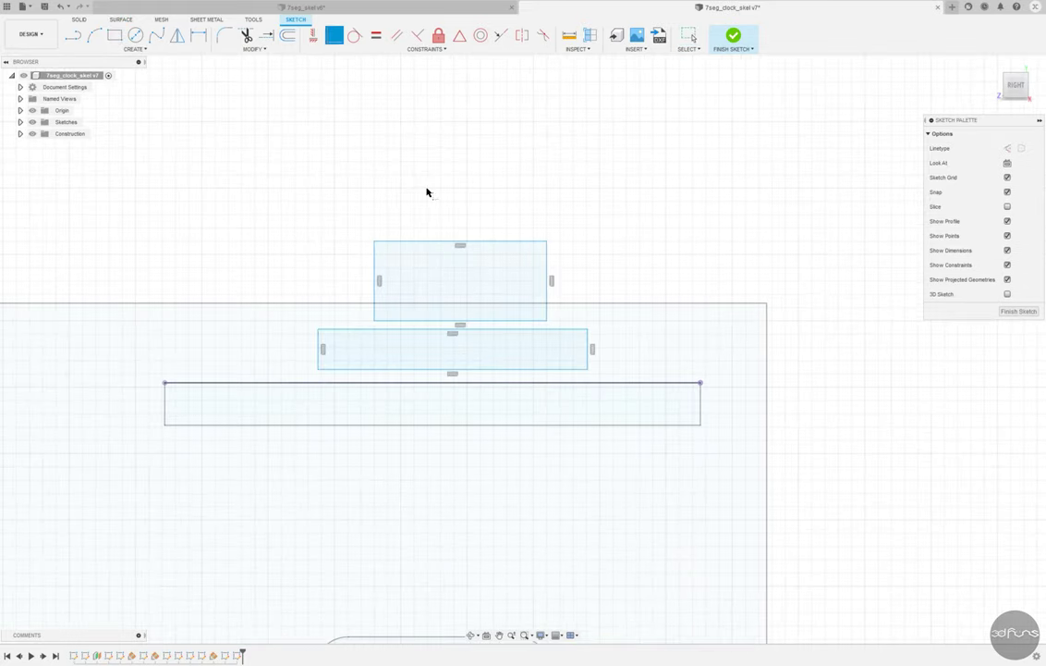
click(537, 321)
click(549, 330)
key(Escape)
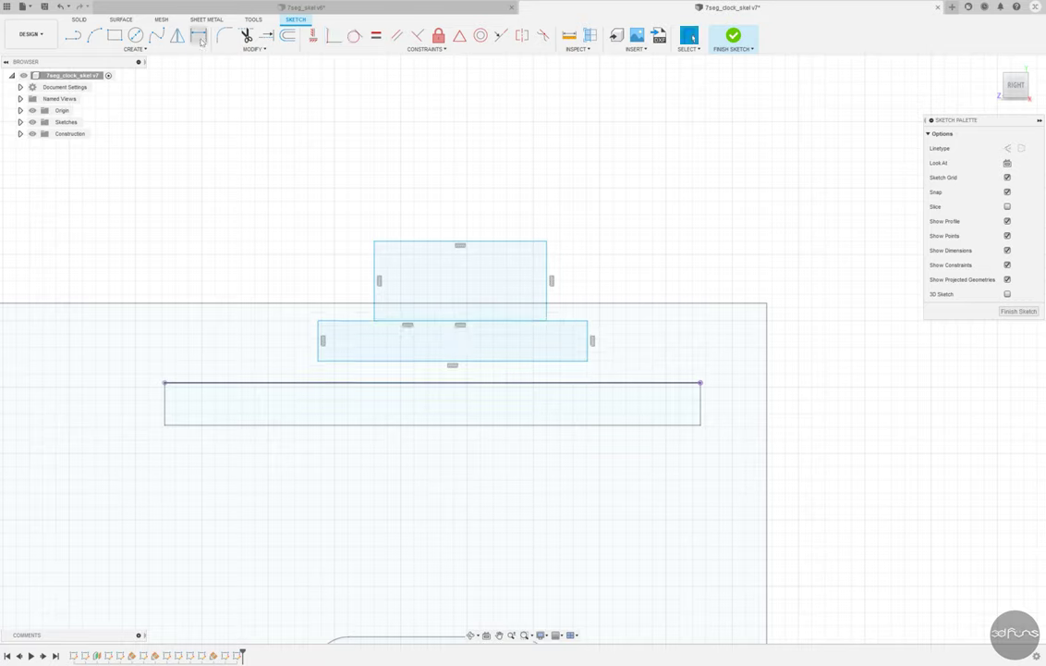
Step: Dimension the upper rectangle's width to 5.00
click(479, 241)
click(470, 184)
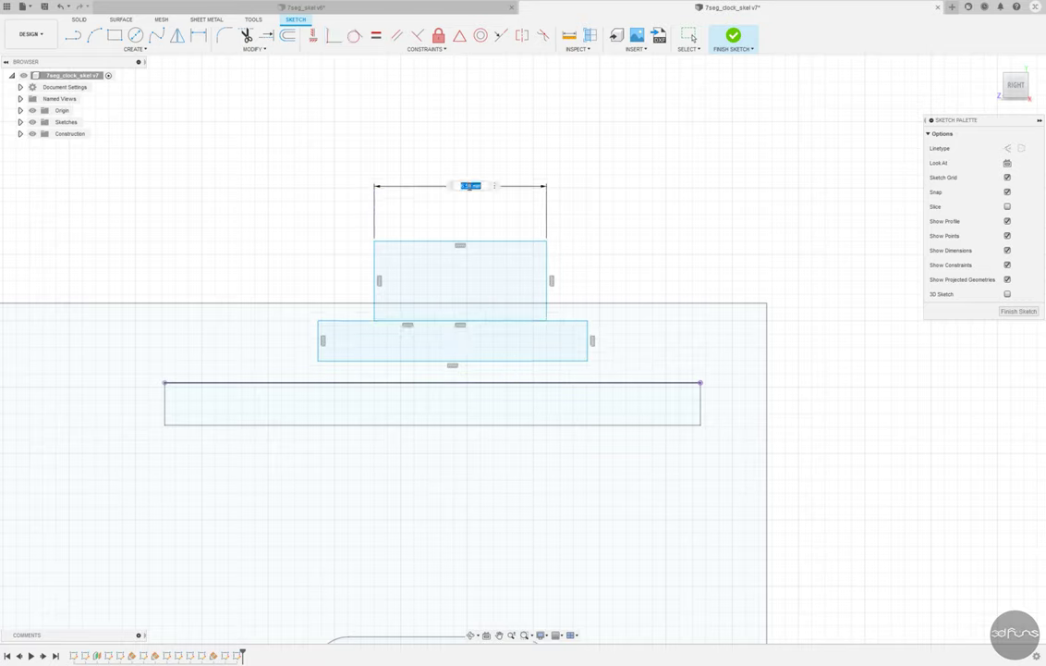
text(5)
key(Return)
click(414, 292)
click(316, 326)
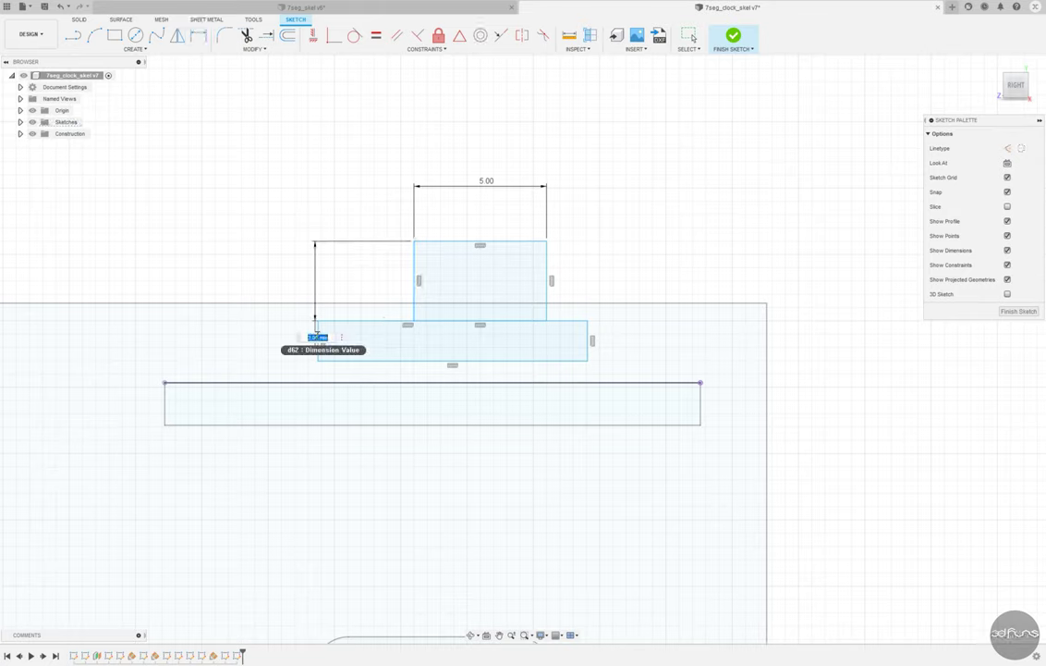
key(Escape)
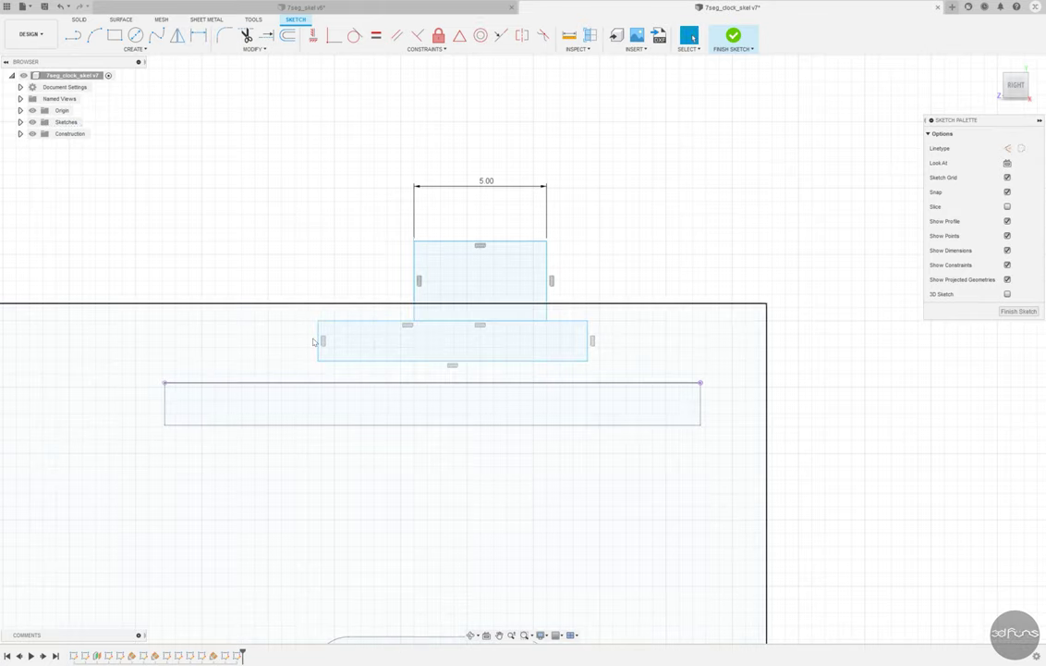
click(198, 35)
click(585, 387)
Step: Set the middle rectangle's gap above the long bar to 2.20 and its height to 1.00
click(572, 362)
click(643, 373)
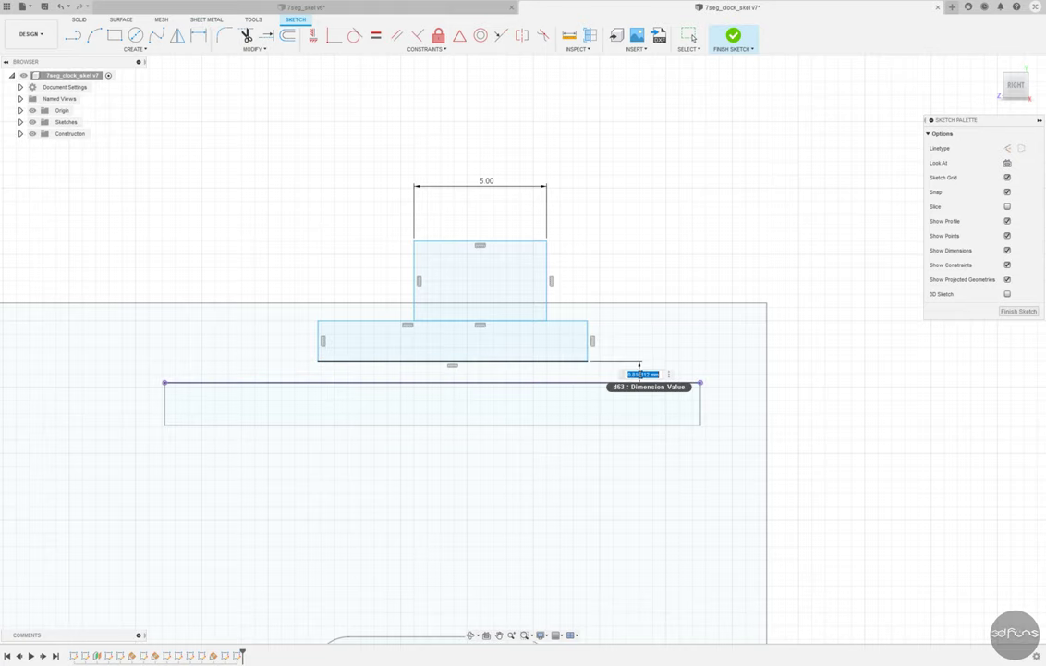
text(2.2)
key(Return)
scroll(548, 348, up, 3)
scroll(637, 284, up, 3)
click(632, 280)
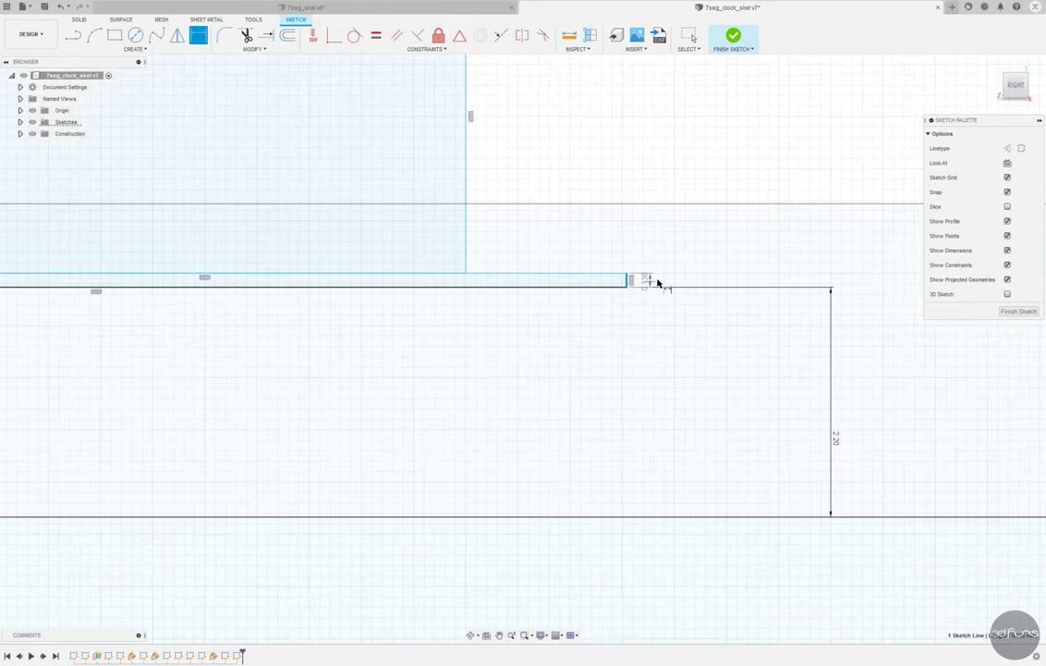
click(659, 283)
text(1)
key(Return)
scroll(549, 543, down, 2)
scroll(549, 543, down, 3)
scroll(490, 400, up, 2)
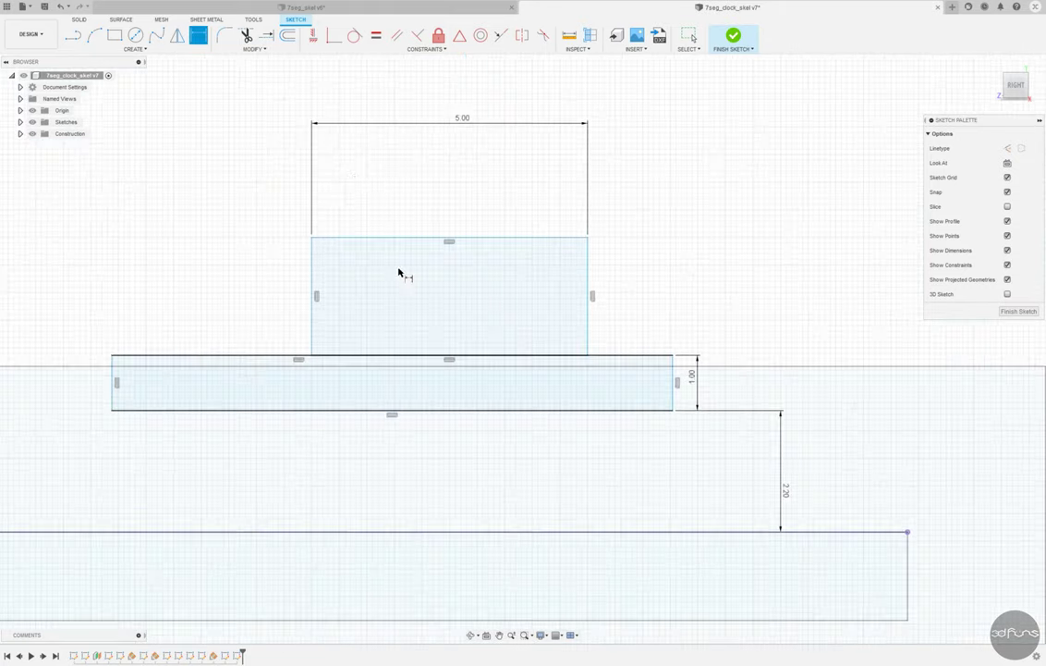
Step: Draw a vertical line from the lower bar's midpoint and make it construction geometry
key(l)
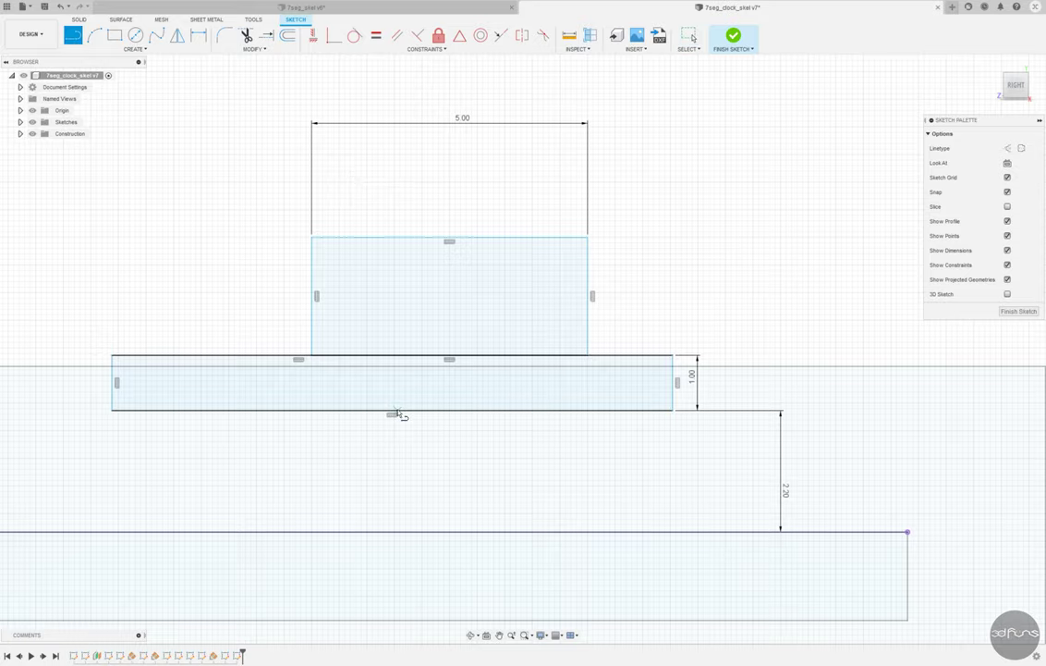
scroll(403, 421, down, 2)
key(Escape)
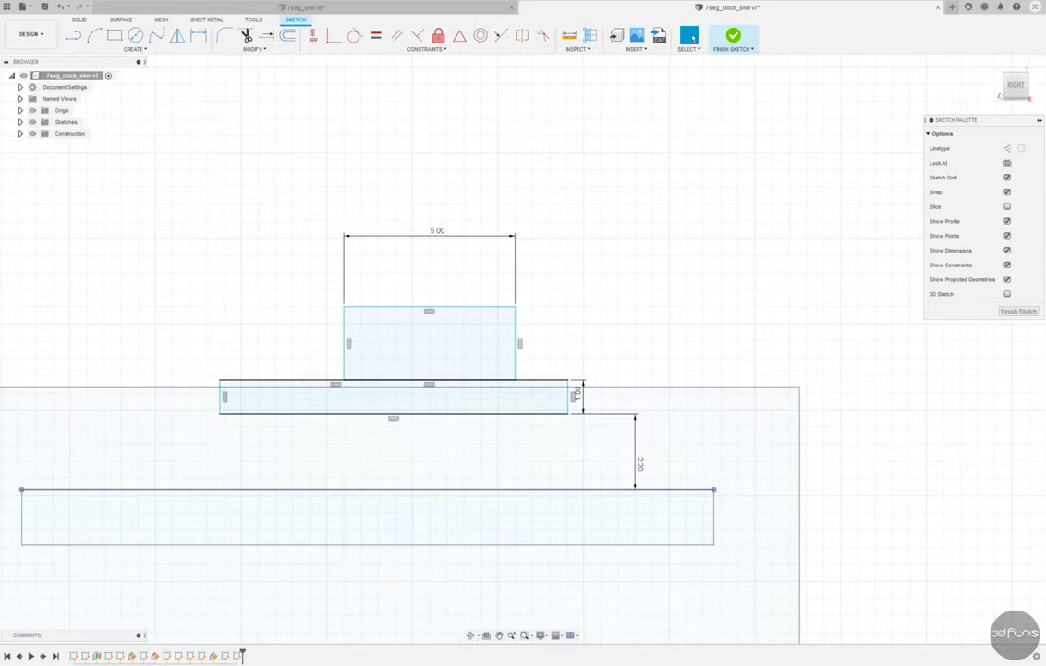
click(72, 35)
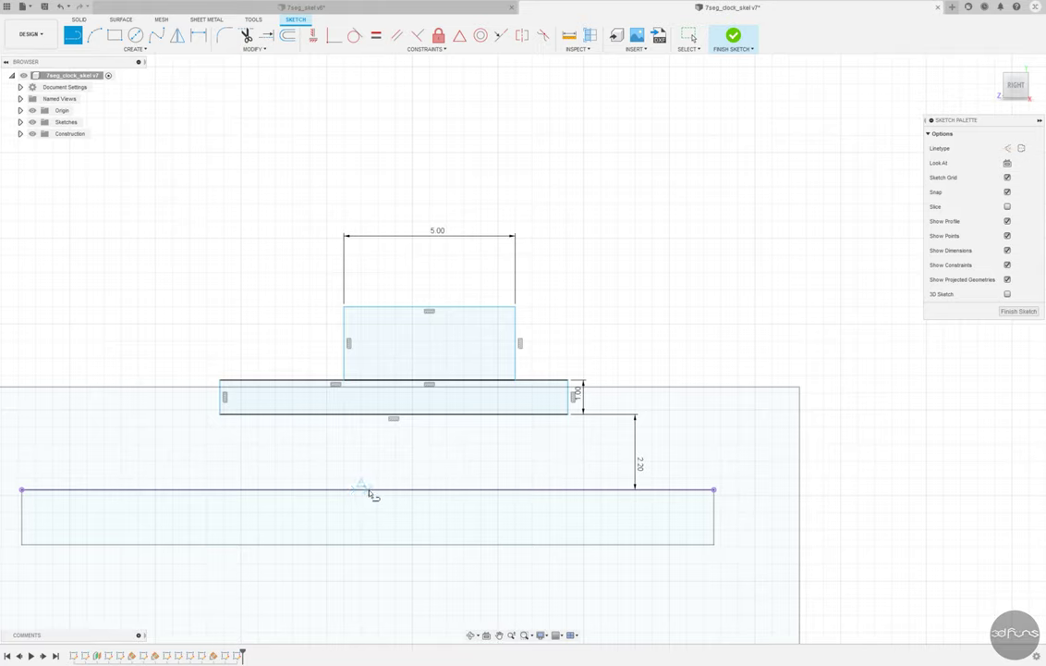
click(368, 525)
key(Escape)
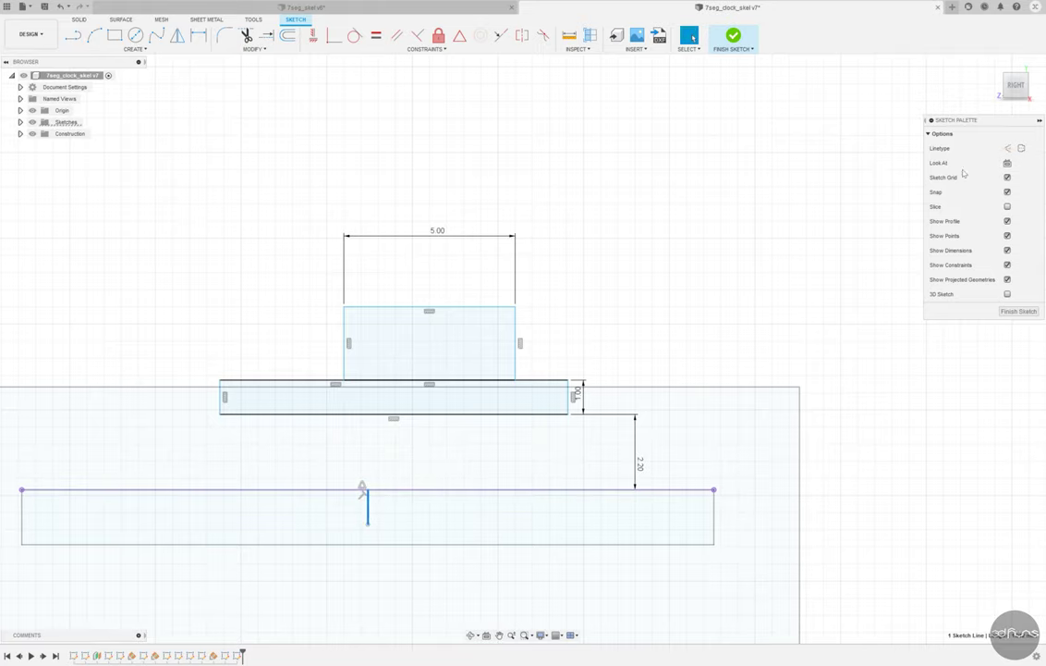
key(x)
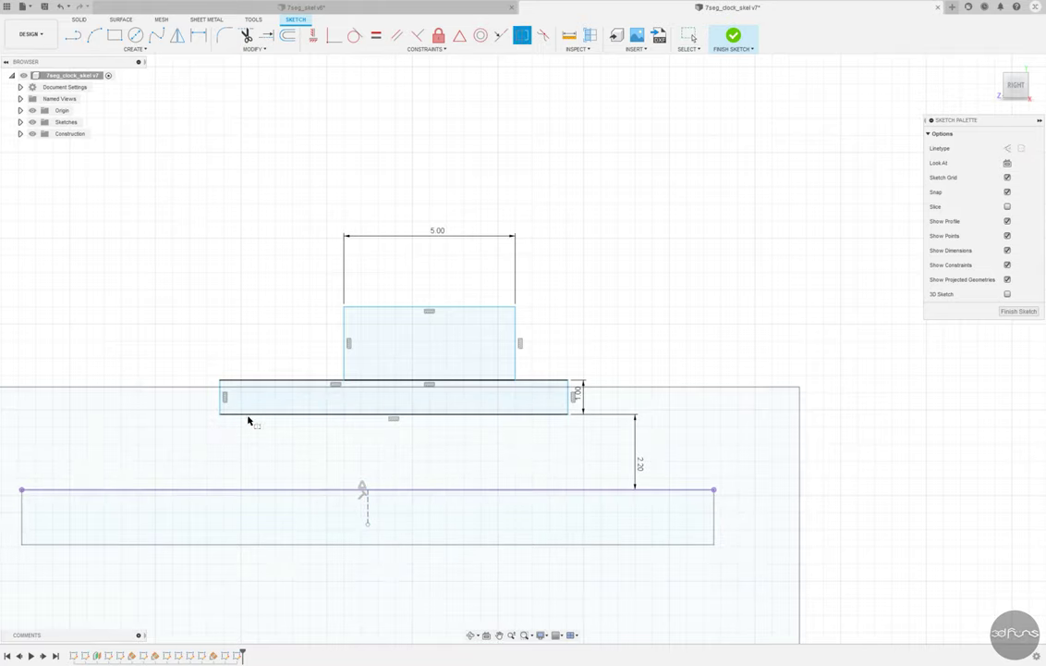
Step: Centre the middle and top rectangles symmetrically on the construction line
click(220, 414)
click(367, 511)
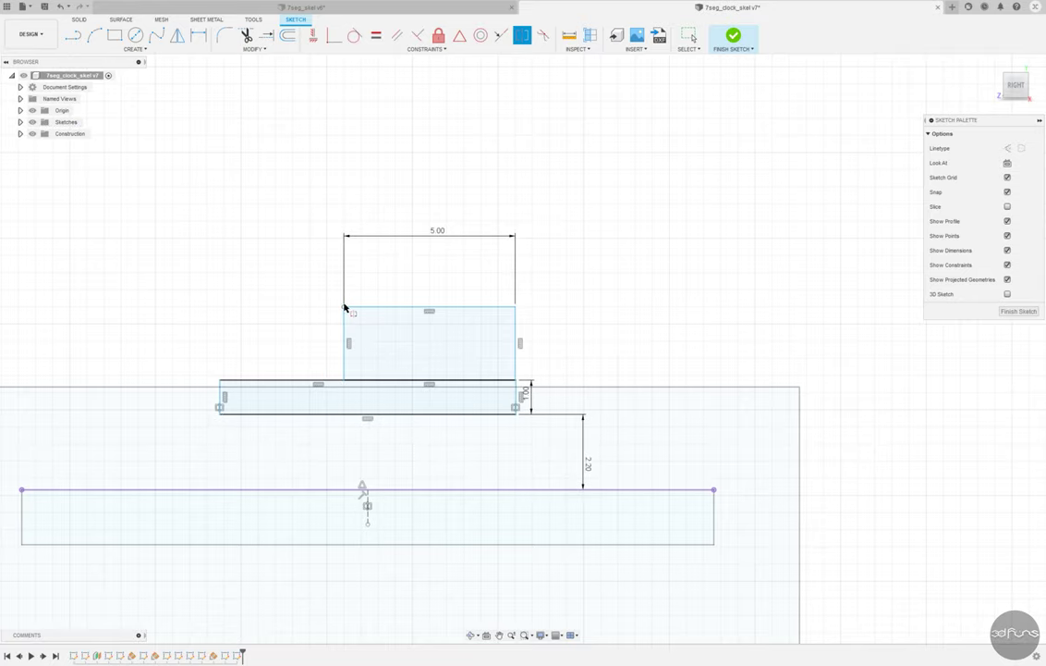
click(344, 306)
click(367, 509)
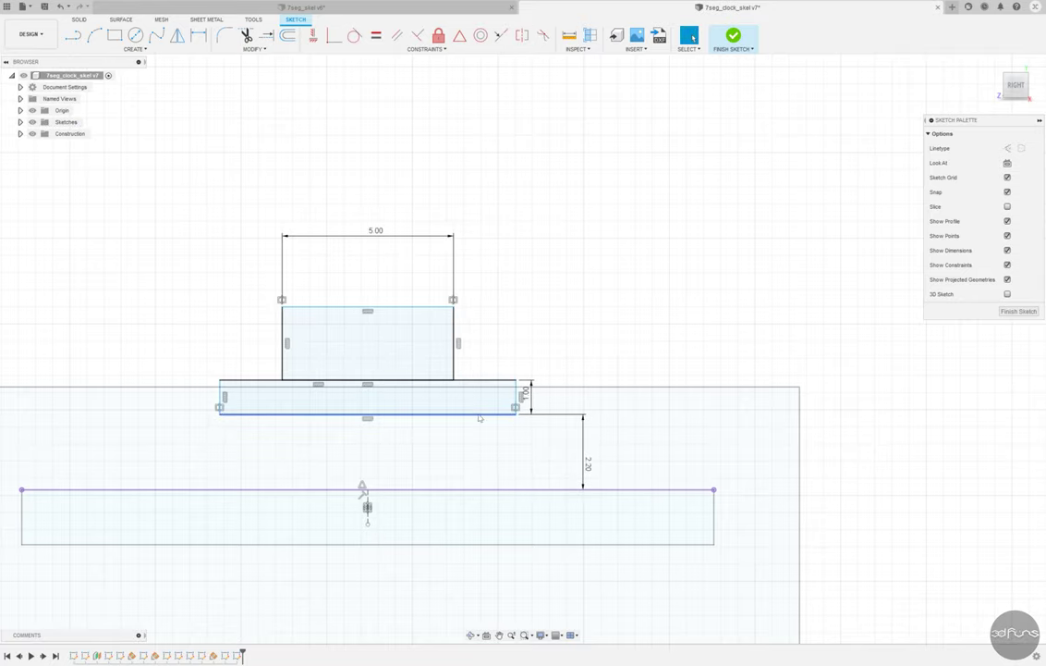
Step: Dimension the tab's left-edge offset to 1.50 and its height to 2.90
click(285, 344)
click(222, 399)
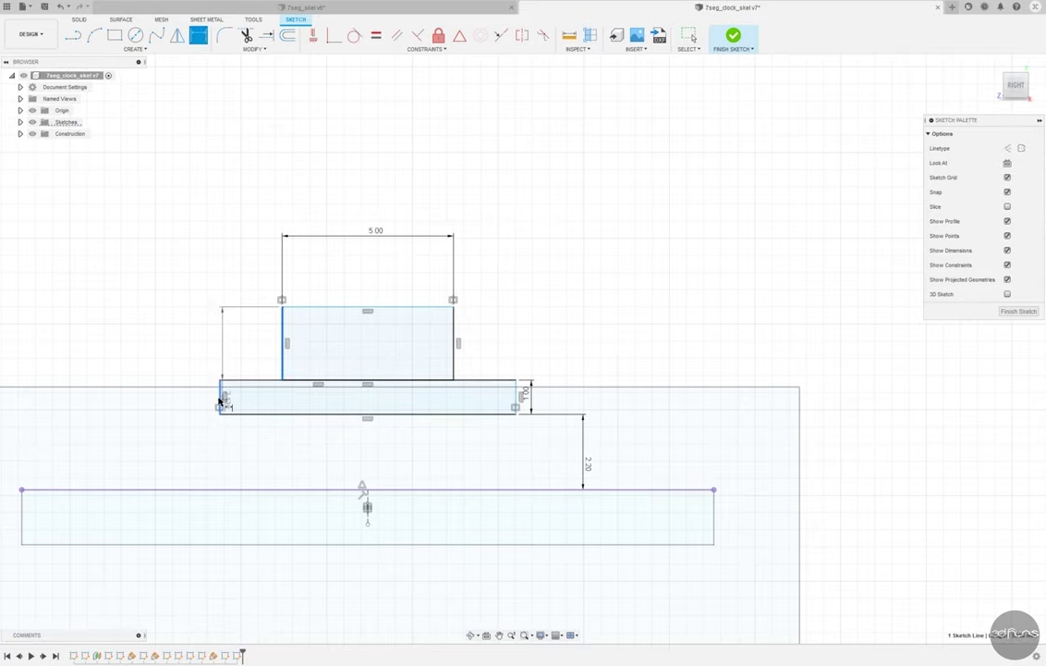
click(249, 357)
text(1.5)
key(Return)
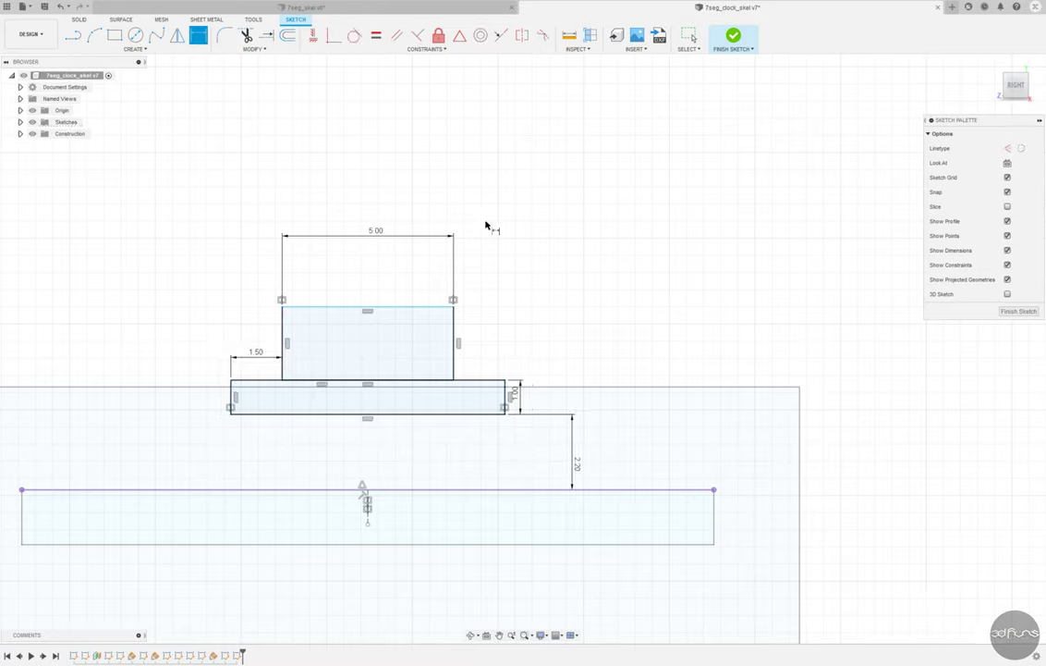
click(283, 335)
click(172, 340)
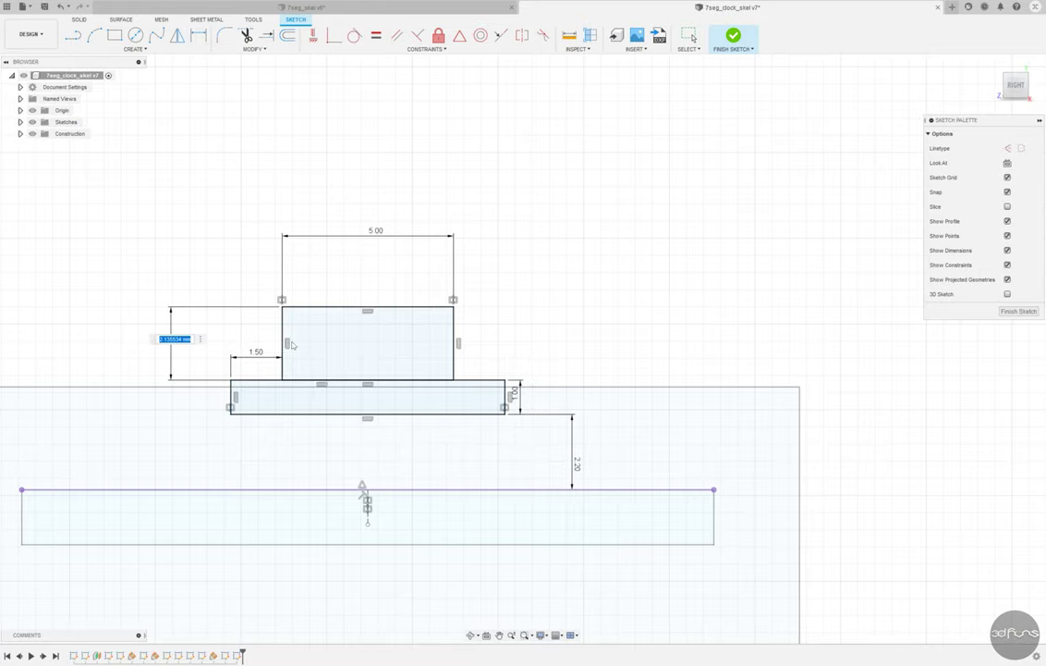
text(2.9)
key(Return)
Step: Split the tab with a horizontal line dimensioned 1.40 and finish the sketch
key(l)
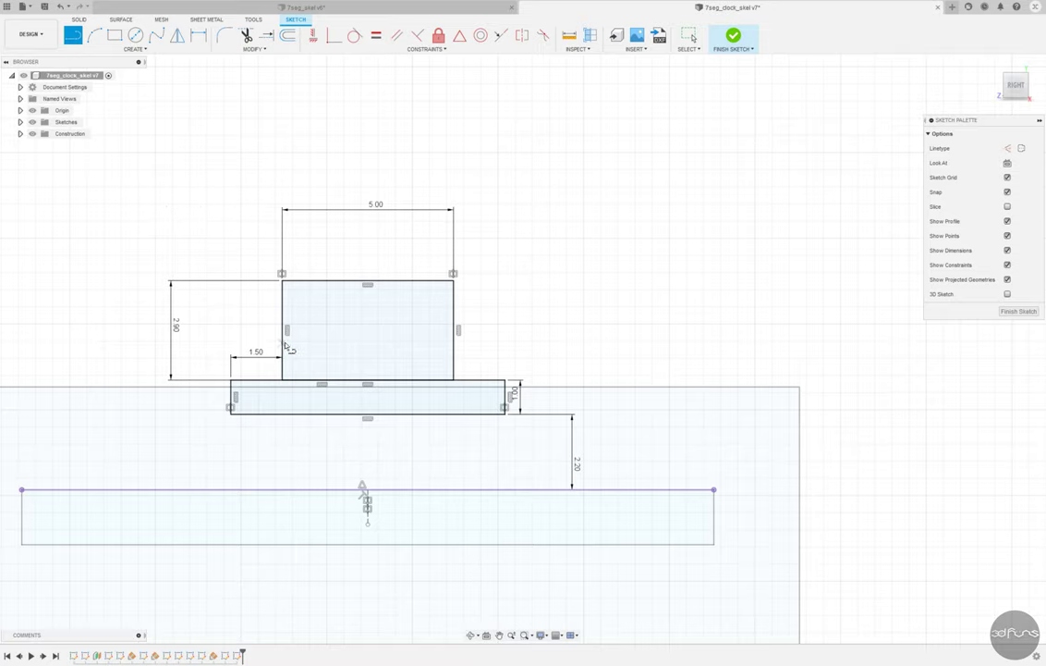
click(283, 342)
click(453, 342)
key(d)
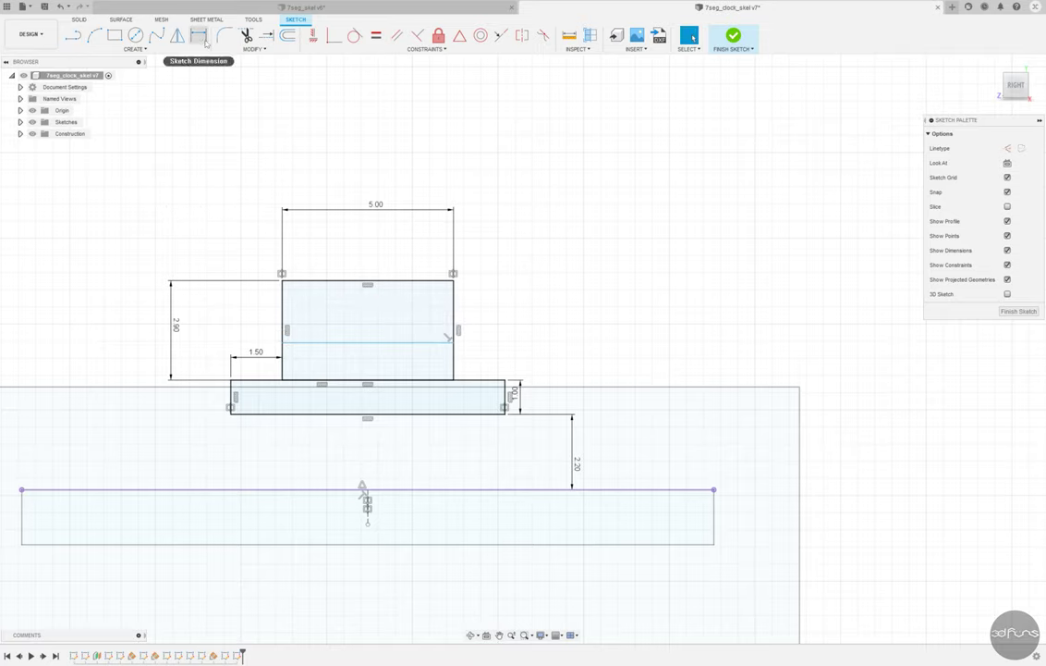
click(434, 342)
click(486, 356)
text(1.4)
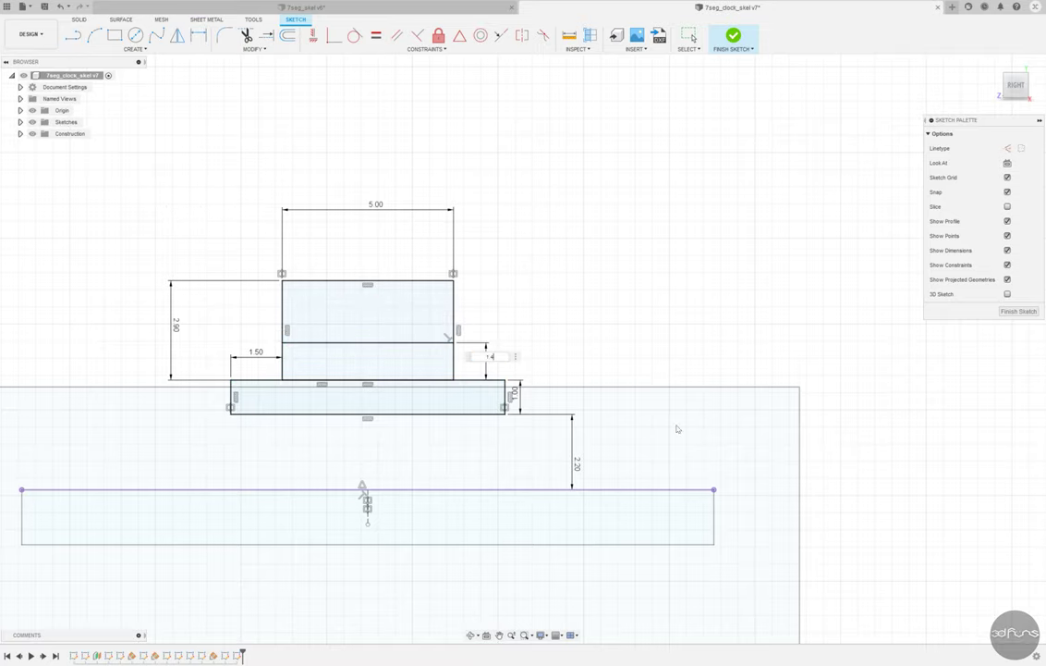
key(Return)
key(Escape)
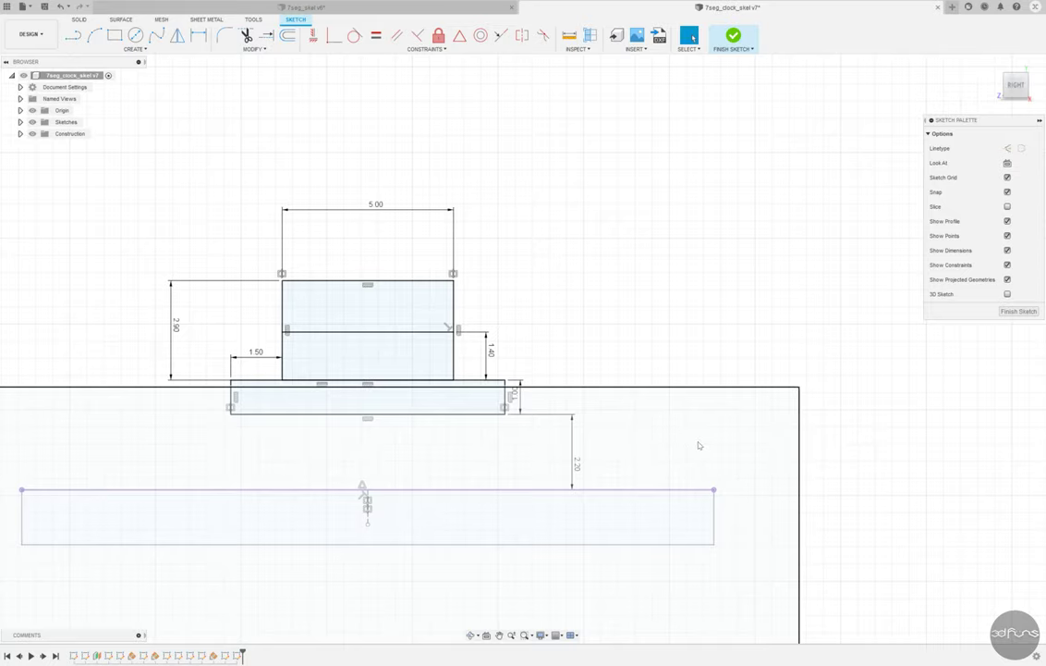
scroll(722, 295, down, 2)
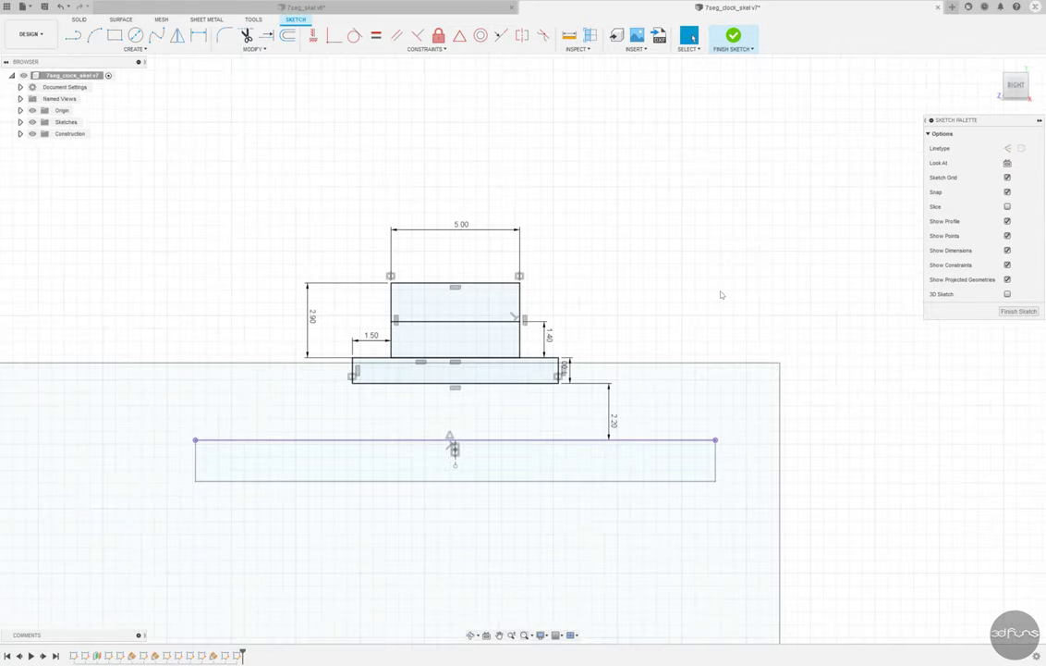
click(692, 39)
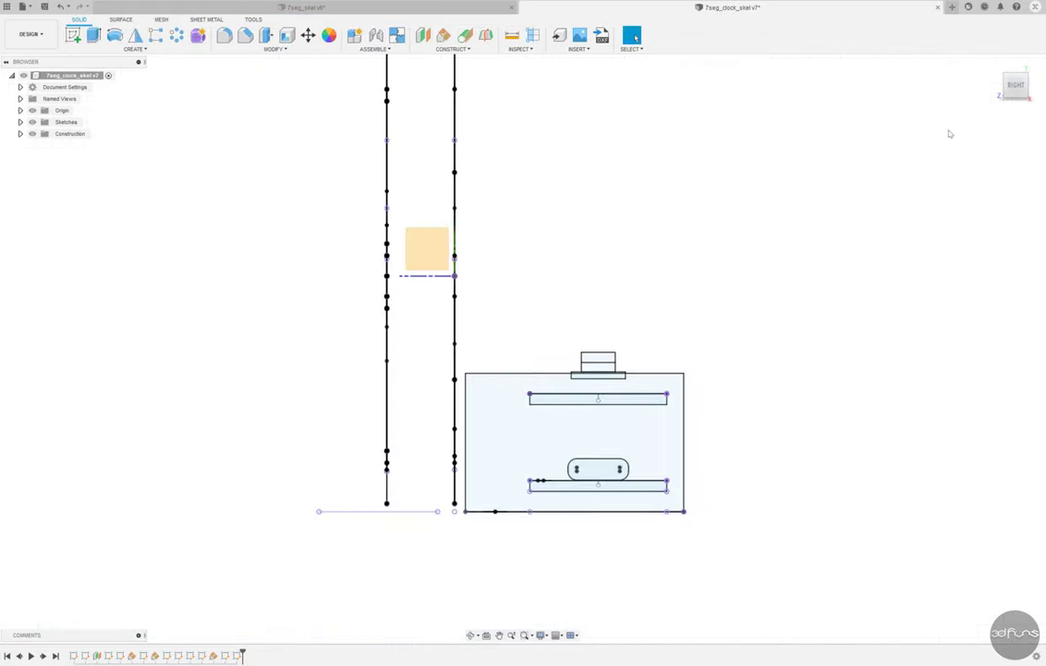
Step: Save the design as version 8
shift+middle_drag(897, 74, 907, 152)
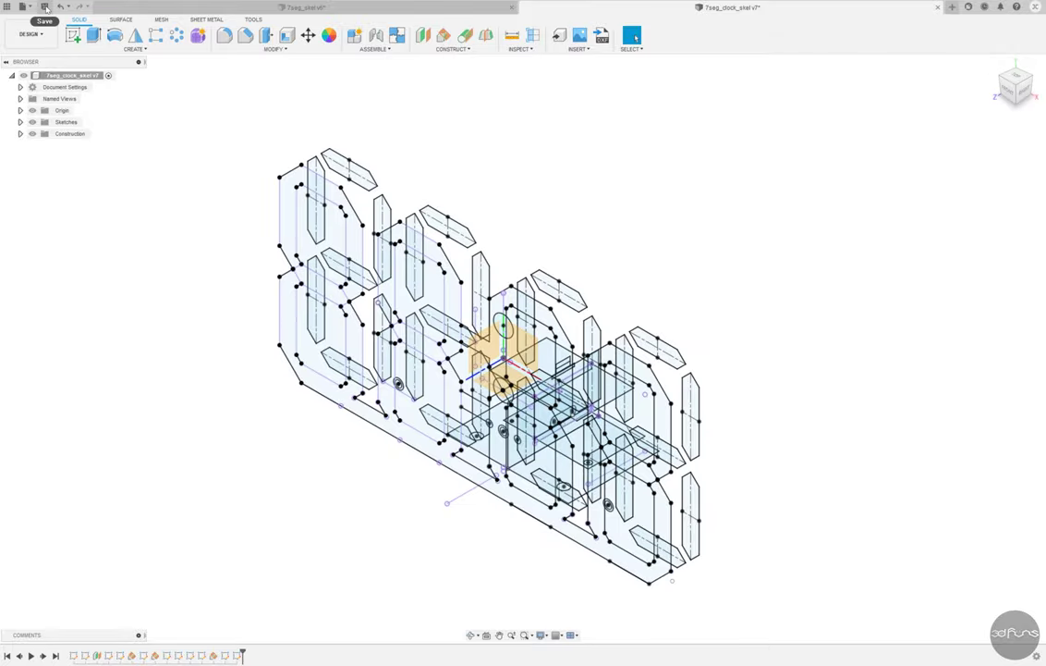
click(43, 7)
click(421, 346)
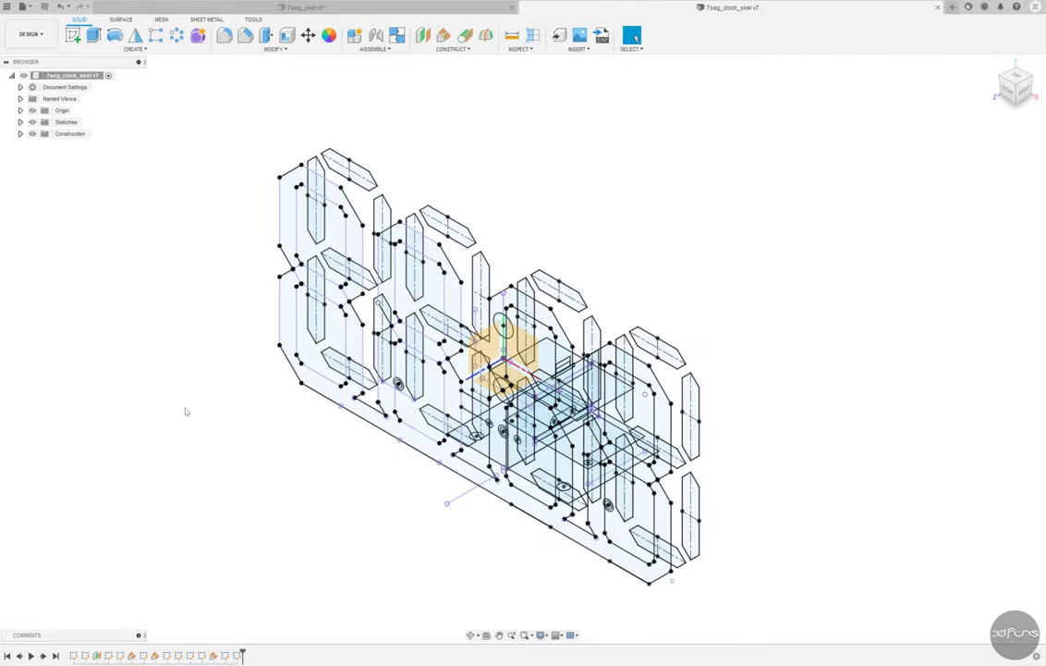
Step: Expand the Sketches folder, showing Sketch1 to Sketch12, and select Sketch11
mouse_move(745, 369)
shift+middle_down()
mouse_move(752, 311)
mouse_move(747, 360)
mouse_move(717, 357)
shift+middle_up()
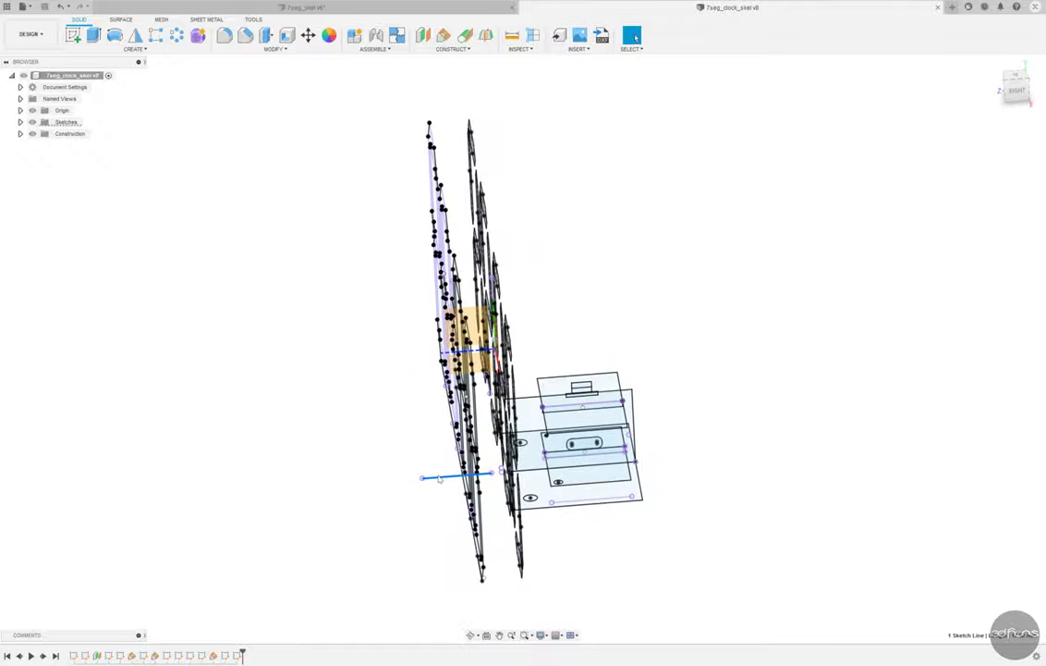
click(20, 122)
click(74, 240)
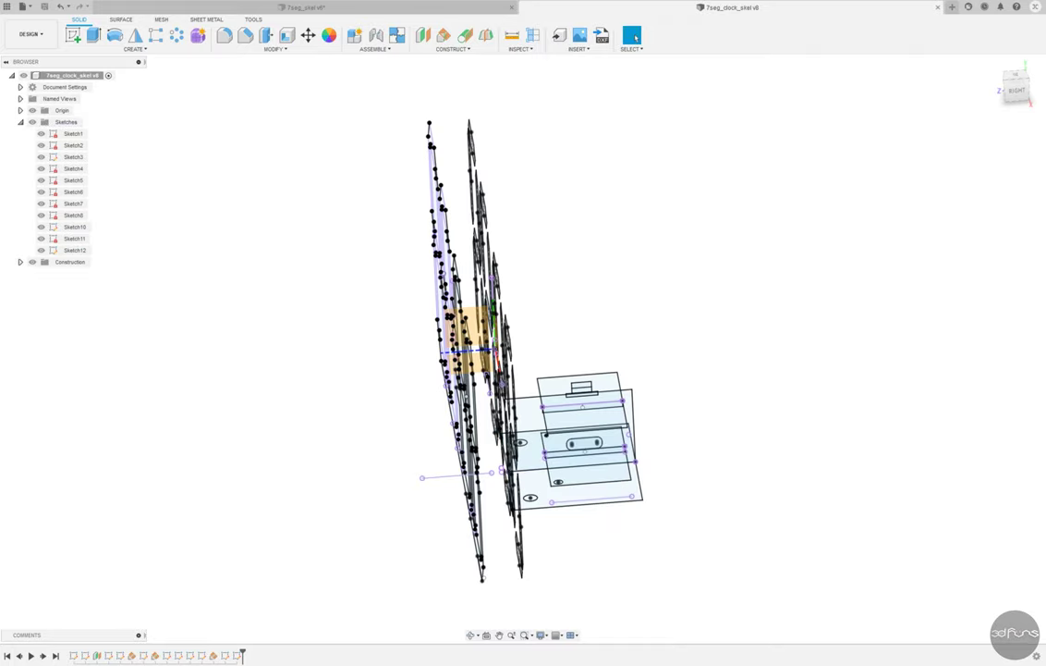
Step: Reopen Sketch11 for editing and orbit it to an oblique angle
right_click(224, 655)
click(261, 557)
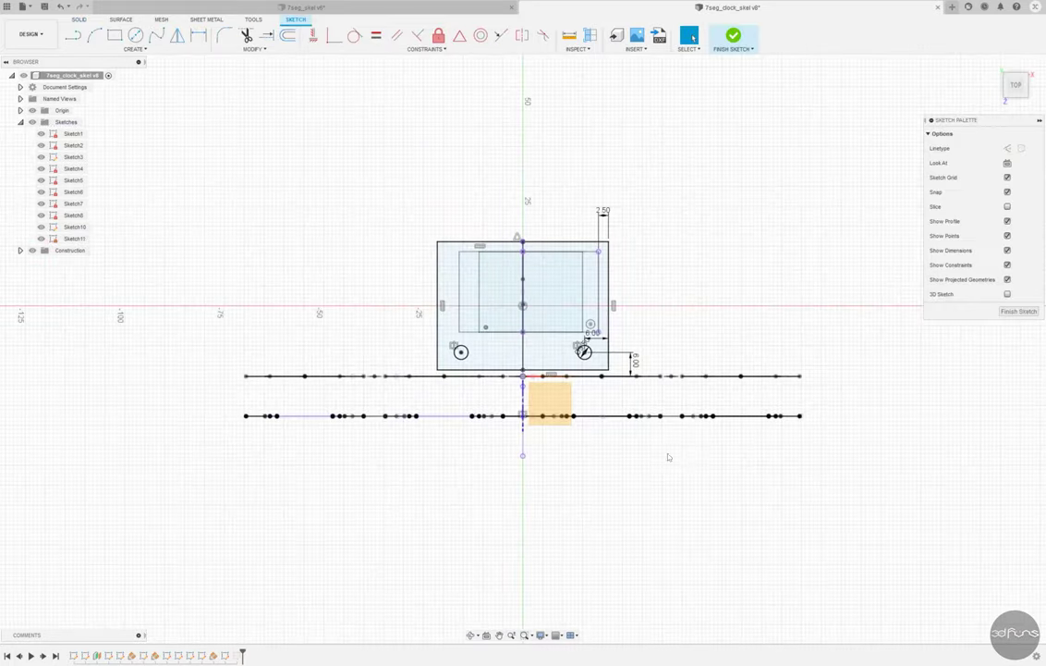
mouse_move(572, 485)
shift+middle_down()
mouse_move(578, 493)
mouse_move(505, 380)
shift+middle_up()
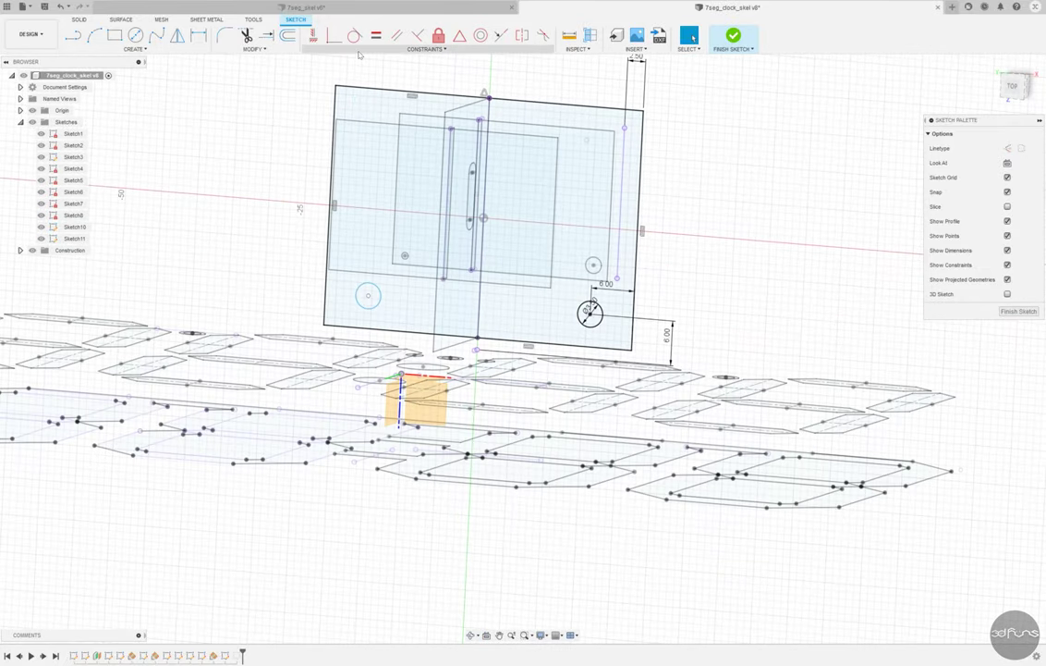
Step: Apply an Equal constraint so the left and right hole circles match in size
click(319, 38)
click(589, 316)
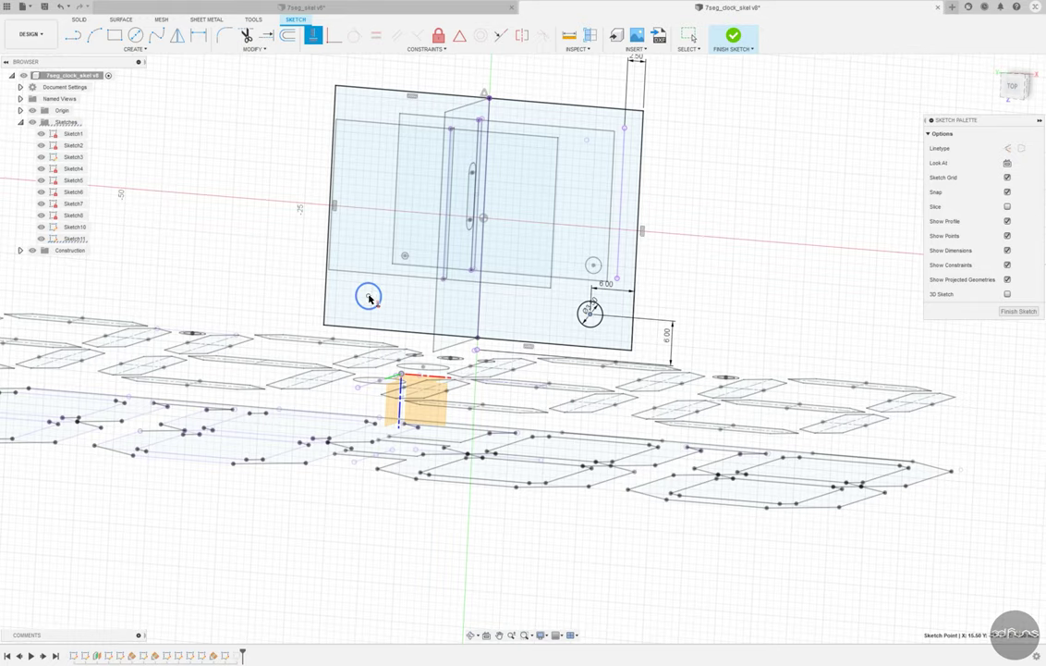
click(369, 297)
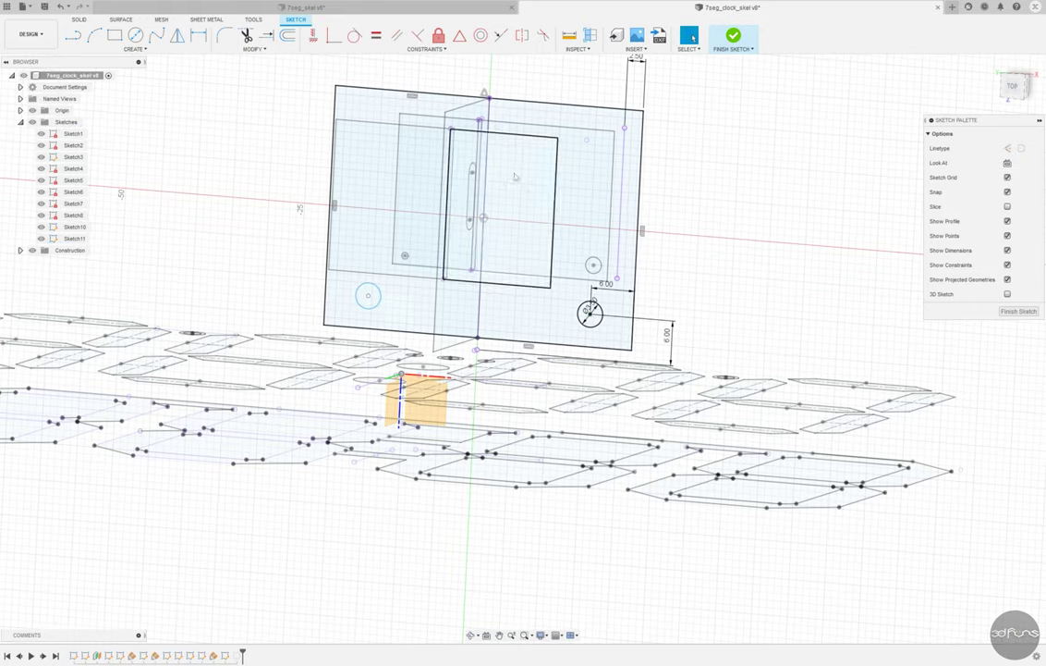
click(522, 35)
click(589, 316)
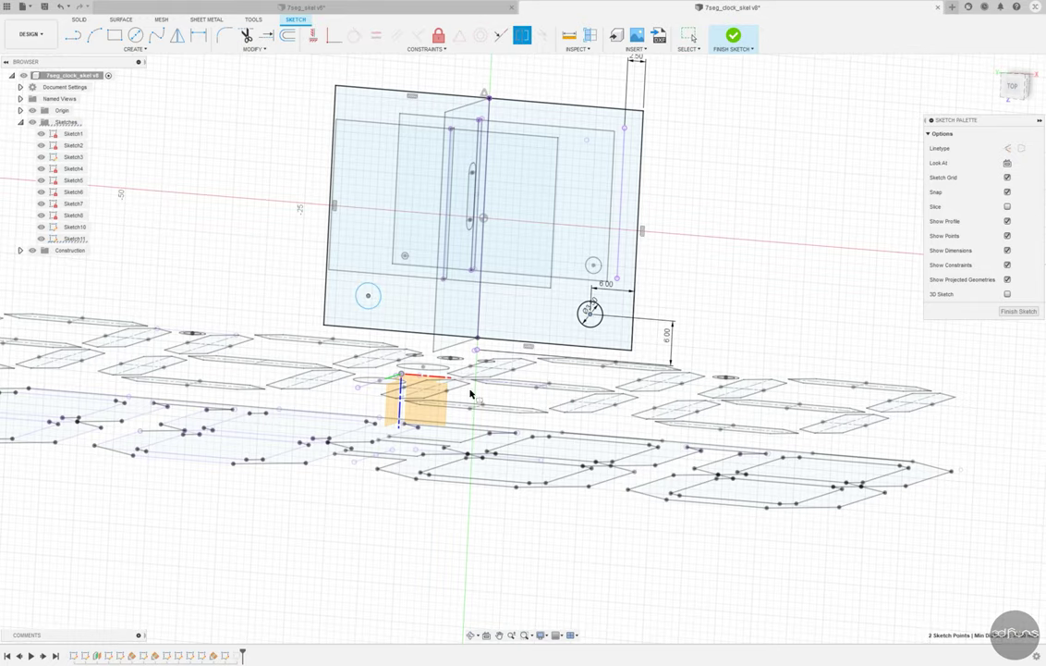
mouse_move(392, 405)
shift+middle_down()
mouse_move(479, 294)
mouse_move(530, 342)
mouse_move(488, 325)
shift+middle_up()
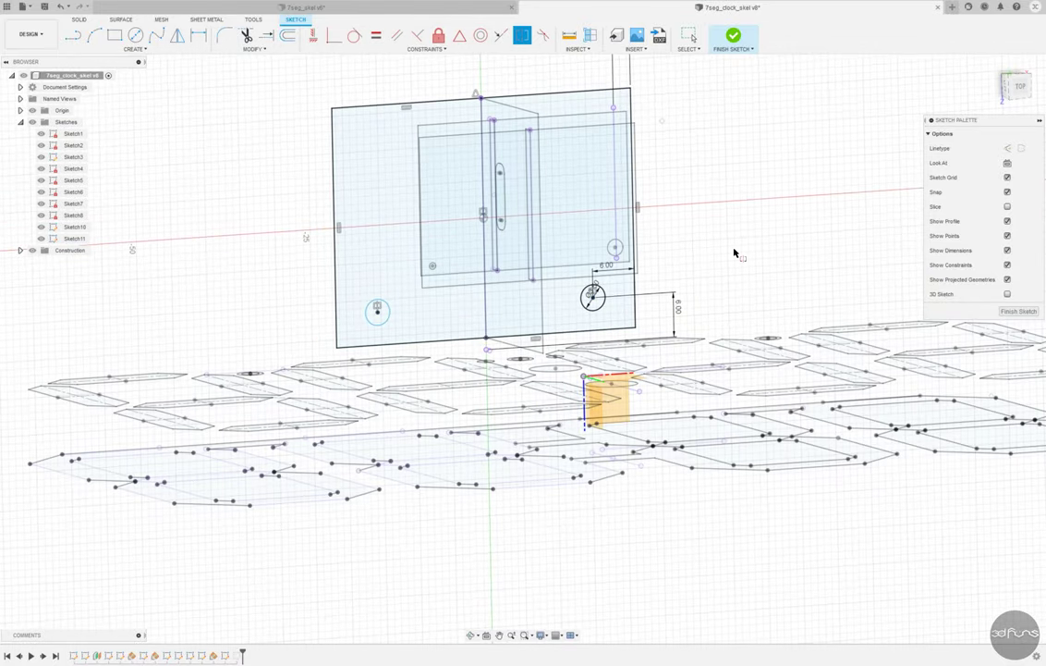
click(522, 35)
click(385, 319)
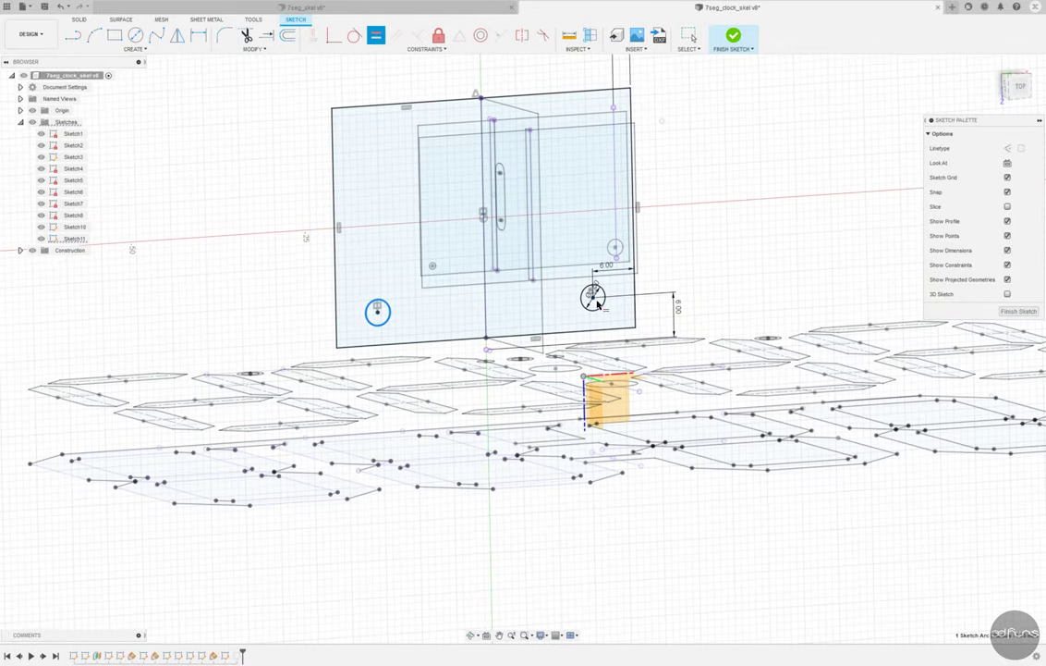
Step: Finish Sketch11, return to the Home isometric view, and save the design
click(733, 37)
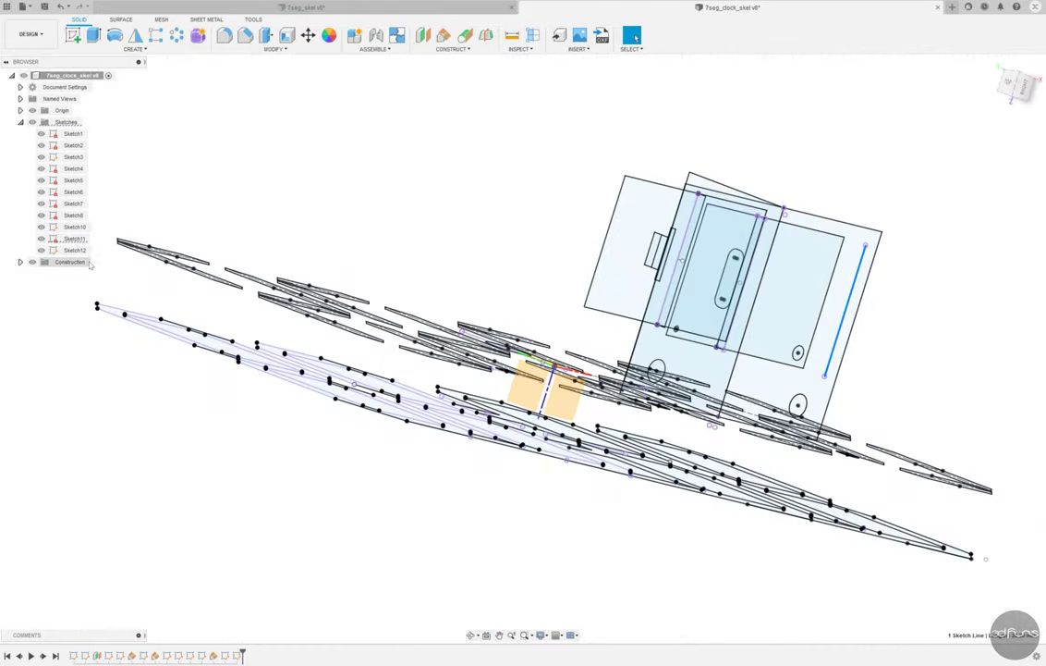
click(74, 239)
mouse_move(517, 435)
shift+middle_down()
mouse_move(561, 479)
mouse_move(491, 541)
mouse_move(411, 550)
mouse_move(997, 65)
shift+middle_up()
click(498, 530)
click(996, 65)
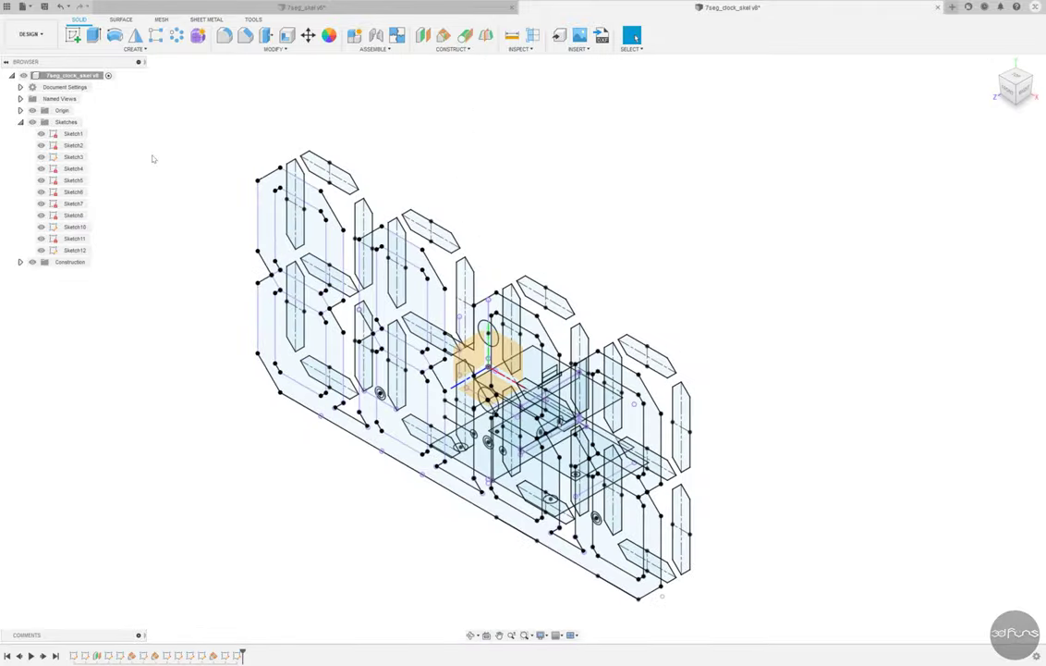
key(ctrl+s)
key(Return)
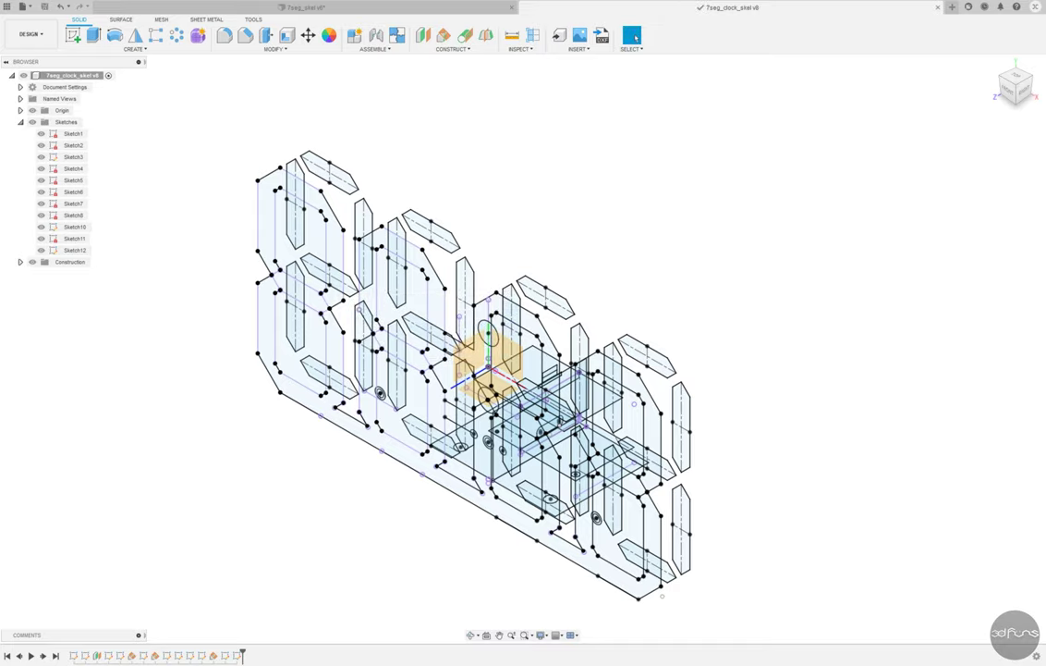